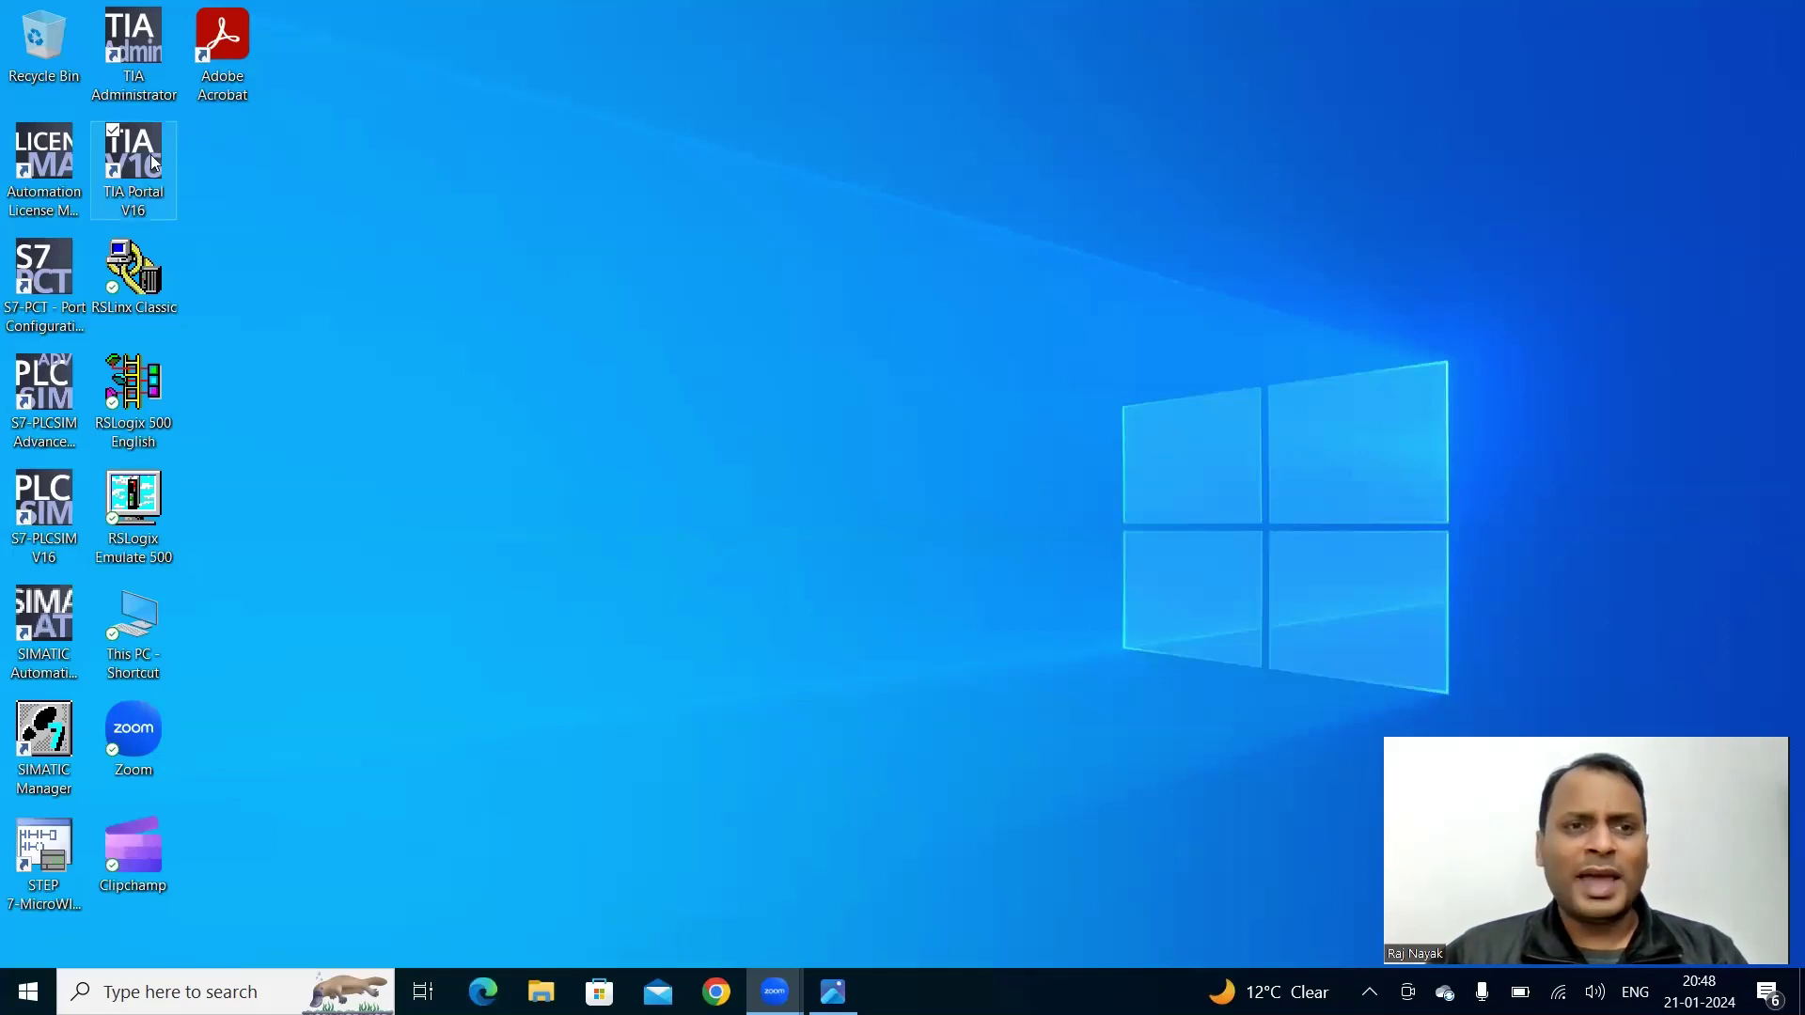
pyautogui.moveTo(150, 154); pyautogui.dragTo(552, 239)
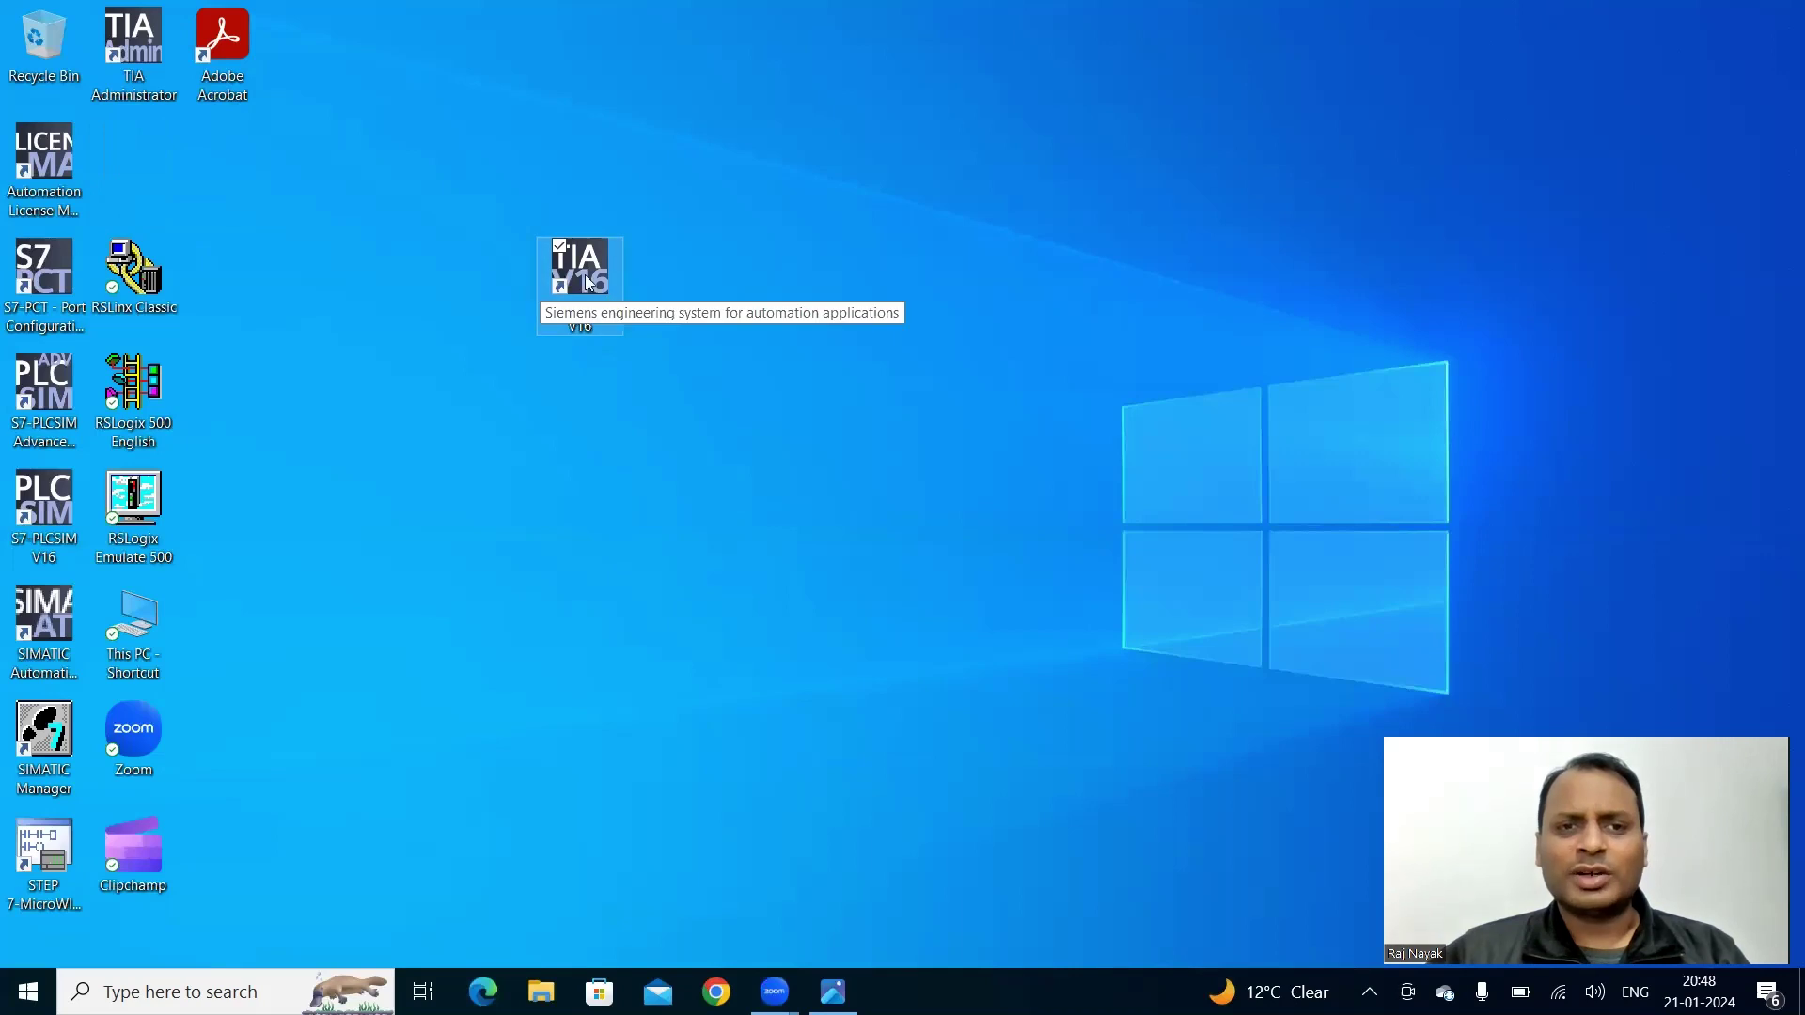
pyautogui.moveTo(536, 286); pyautogui.dragTo(132, 171)
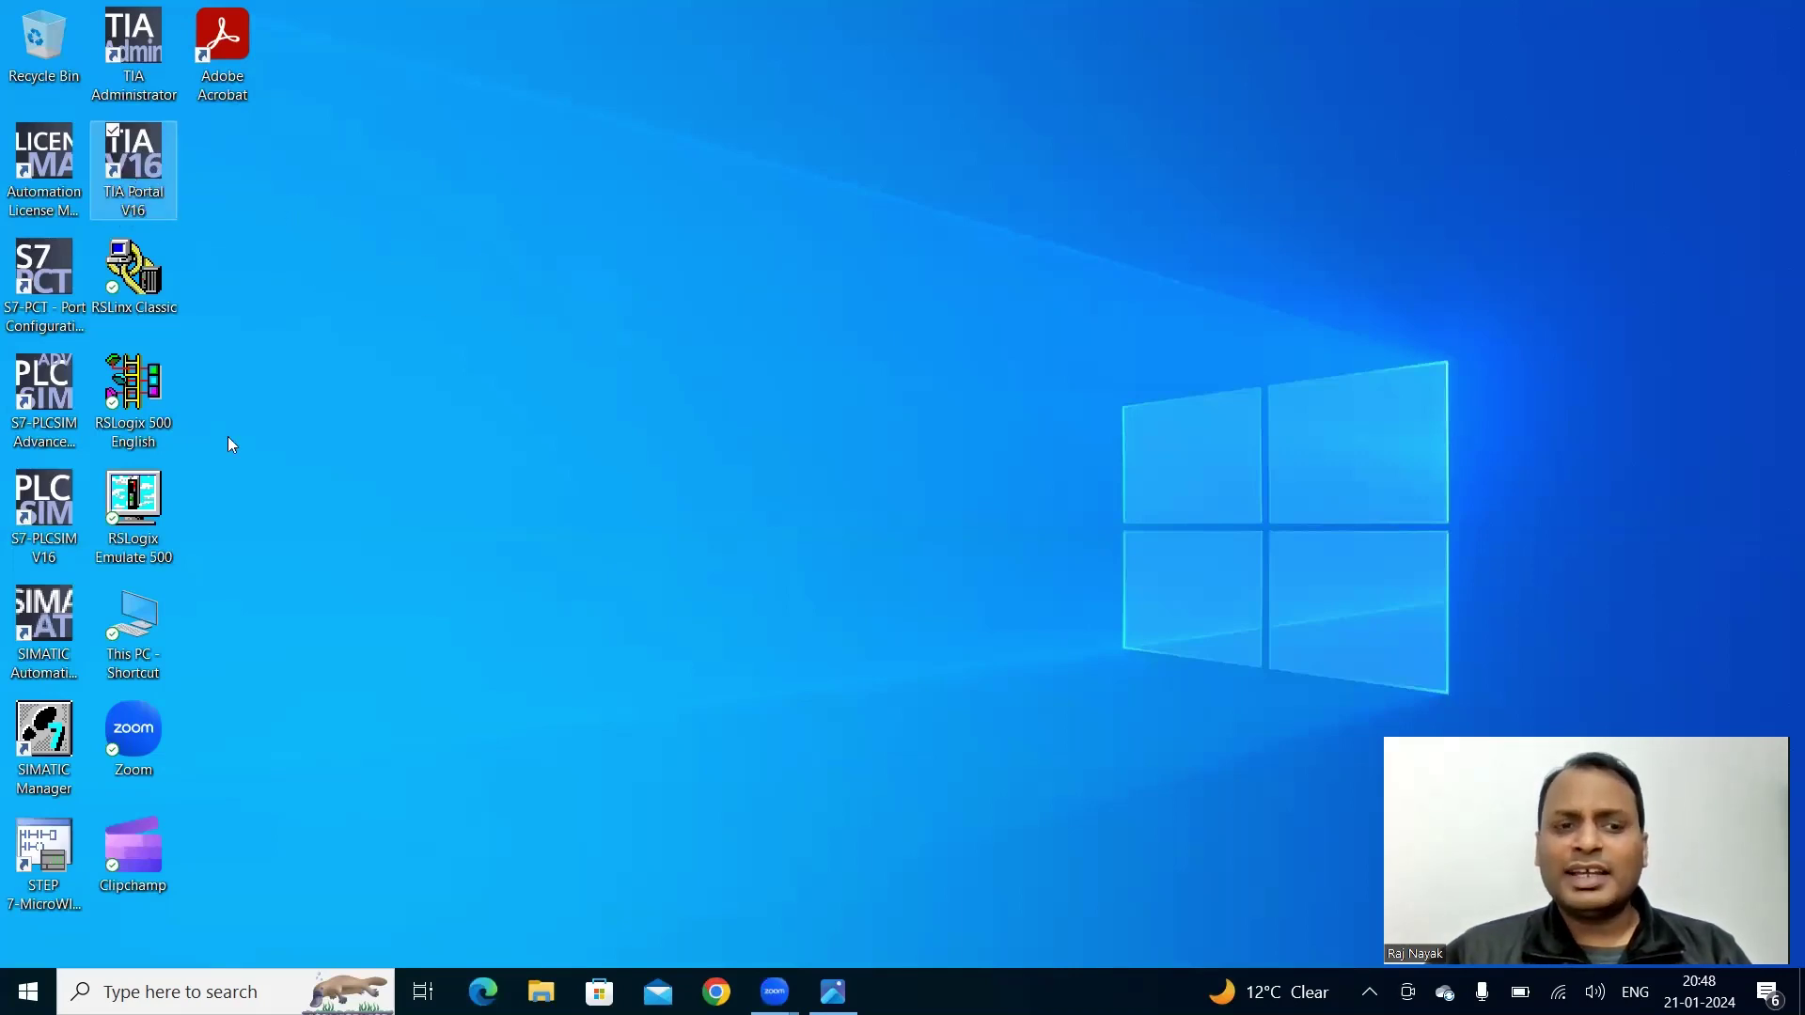
# - Search Windows for "tia" to locate the TIA Portal V16 application, and close the search results
pyautogui.press('super+s')
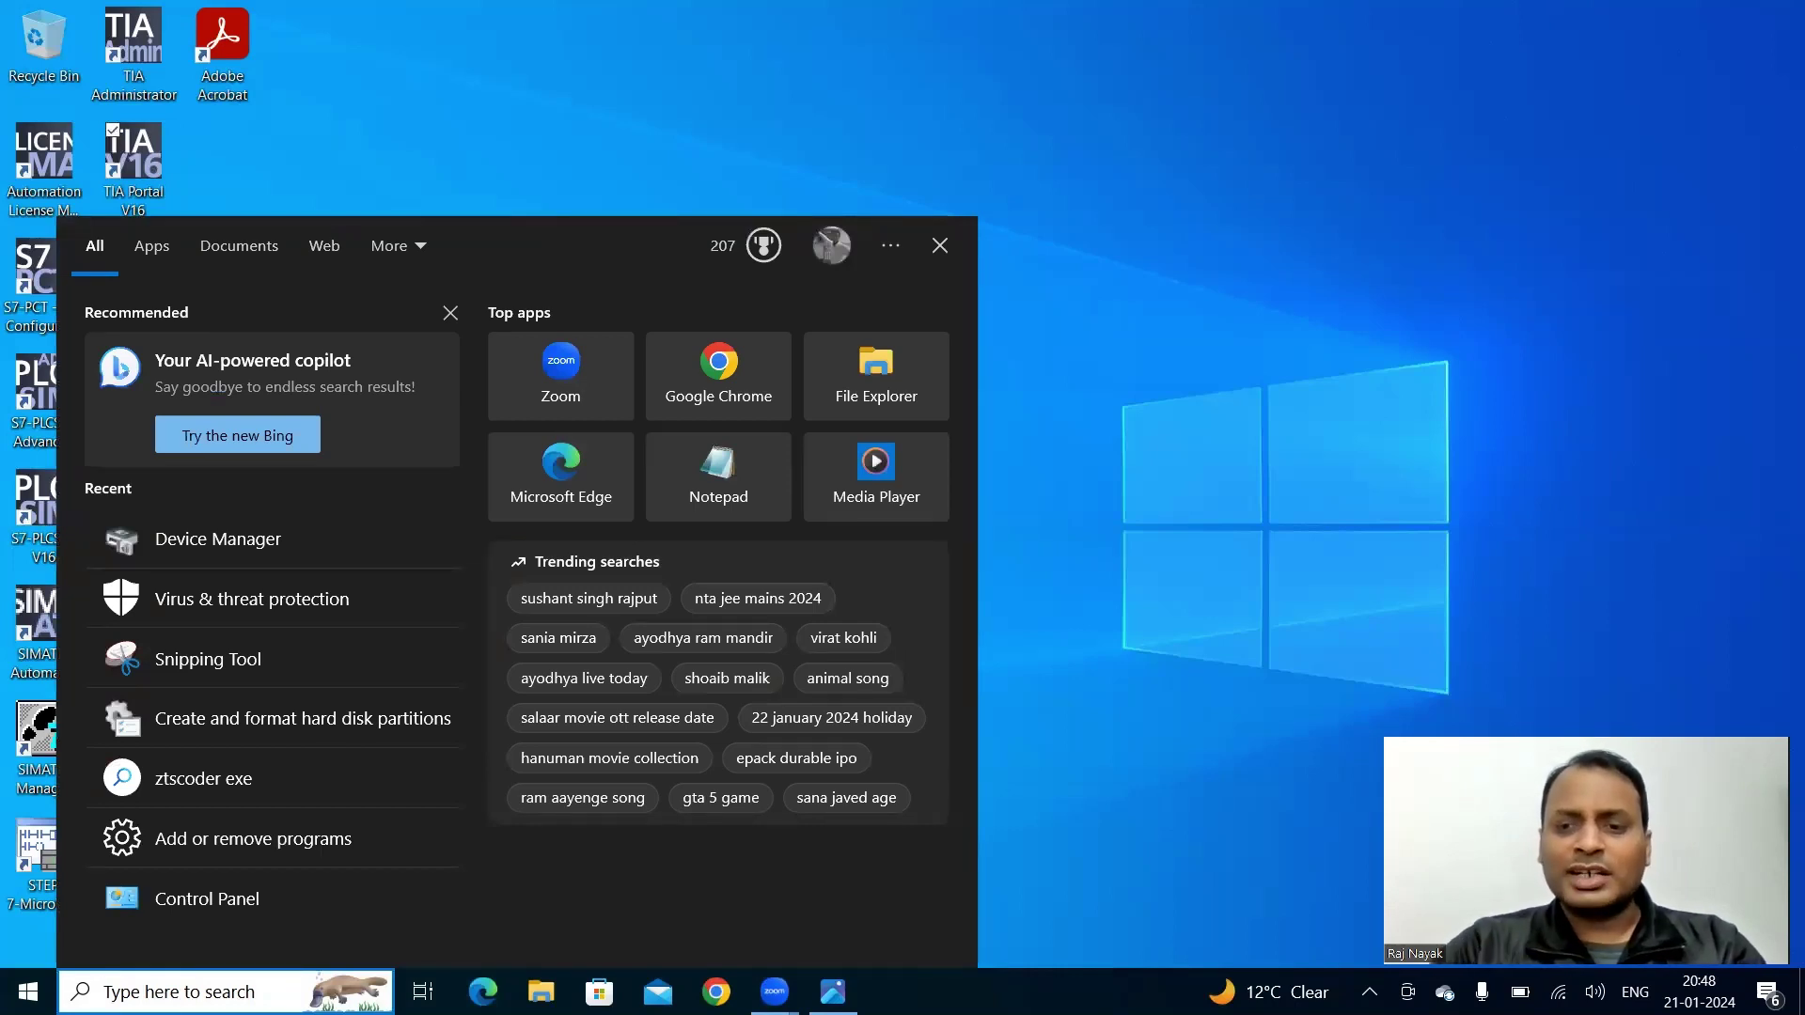
pyautogui.write('tia')
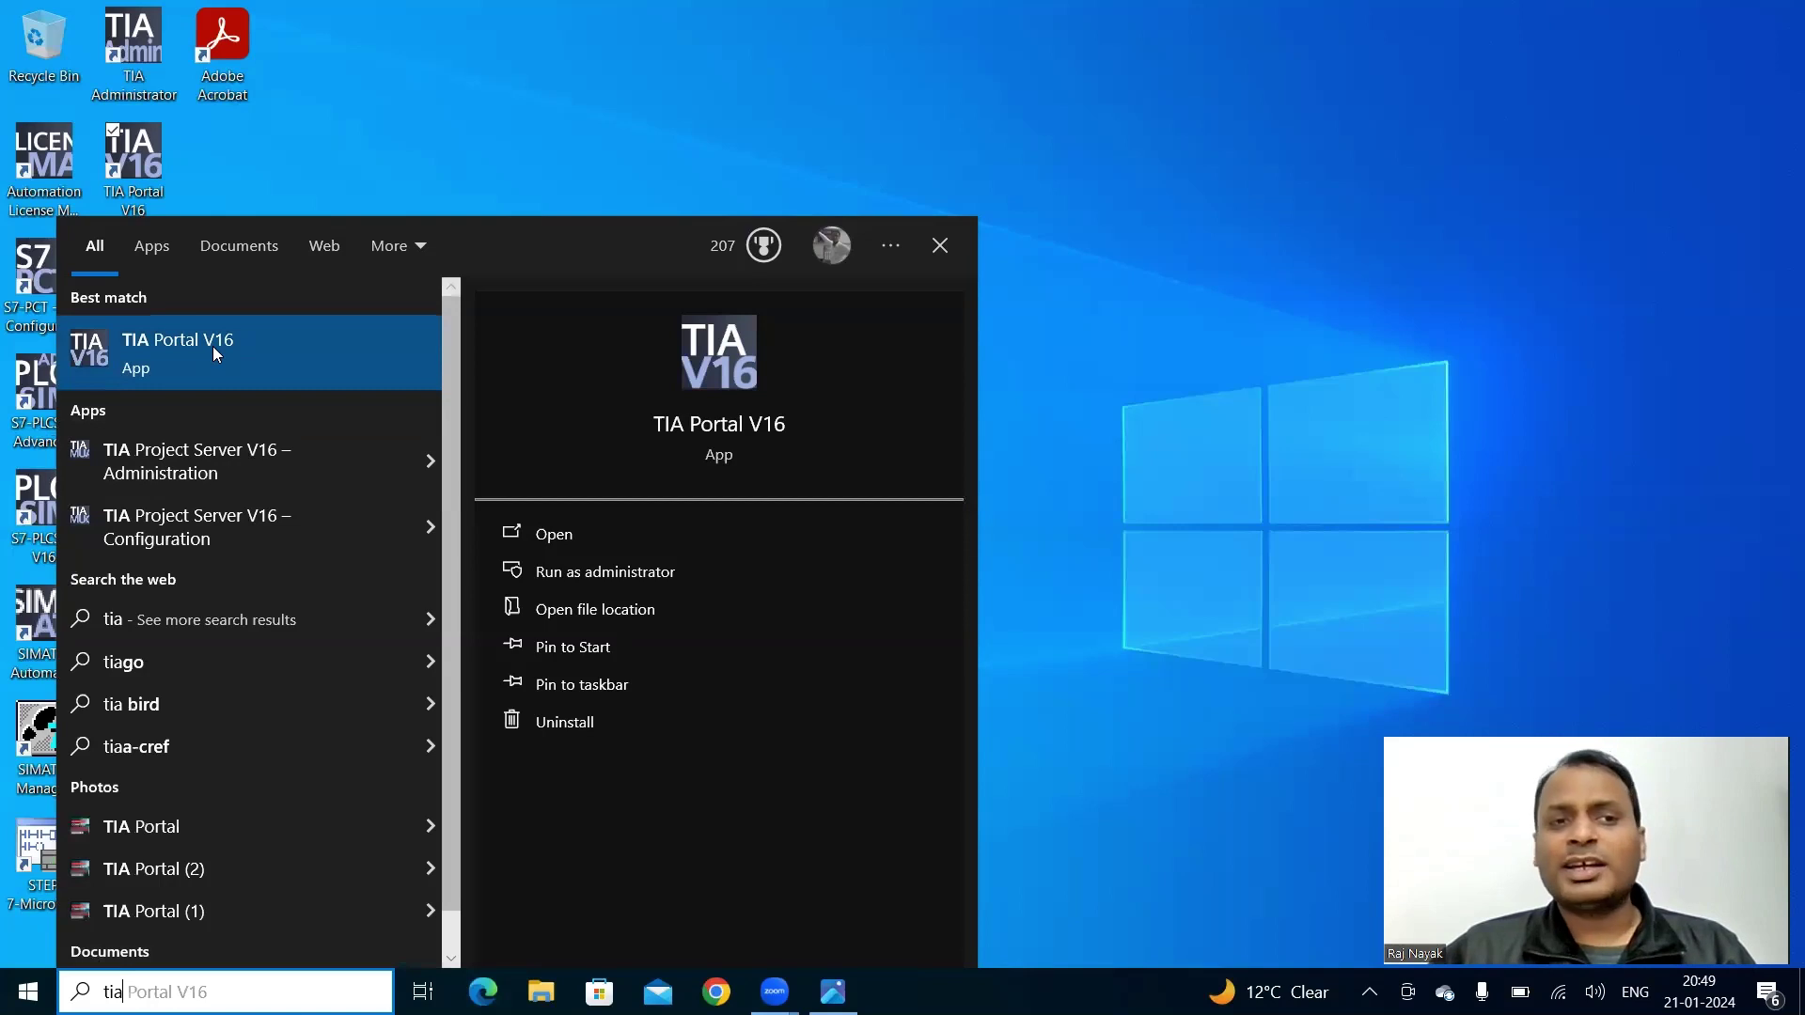
pyautogui.click(938, 248)
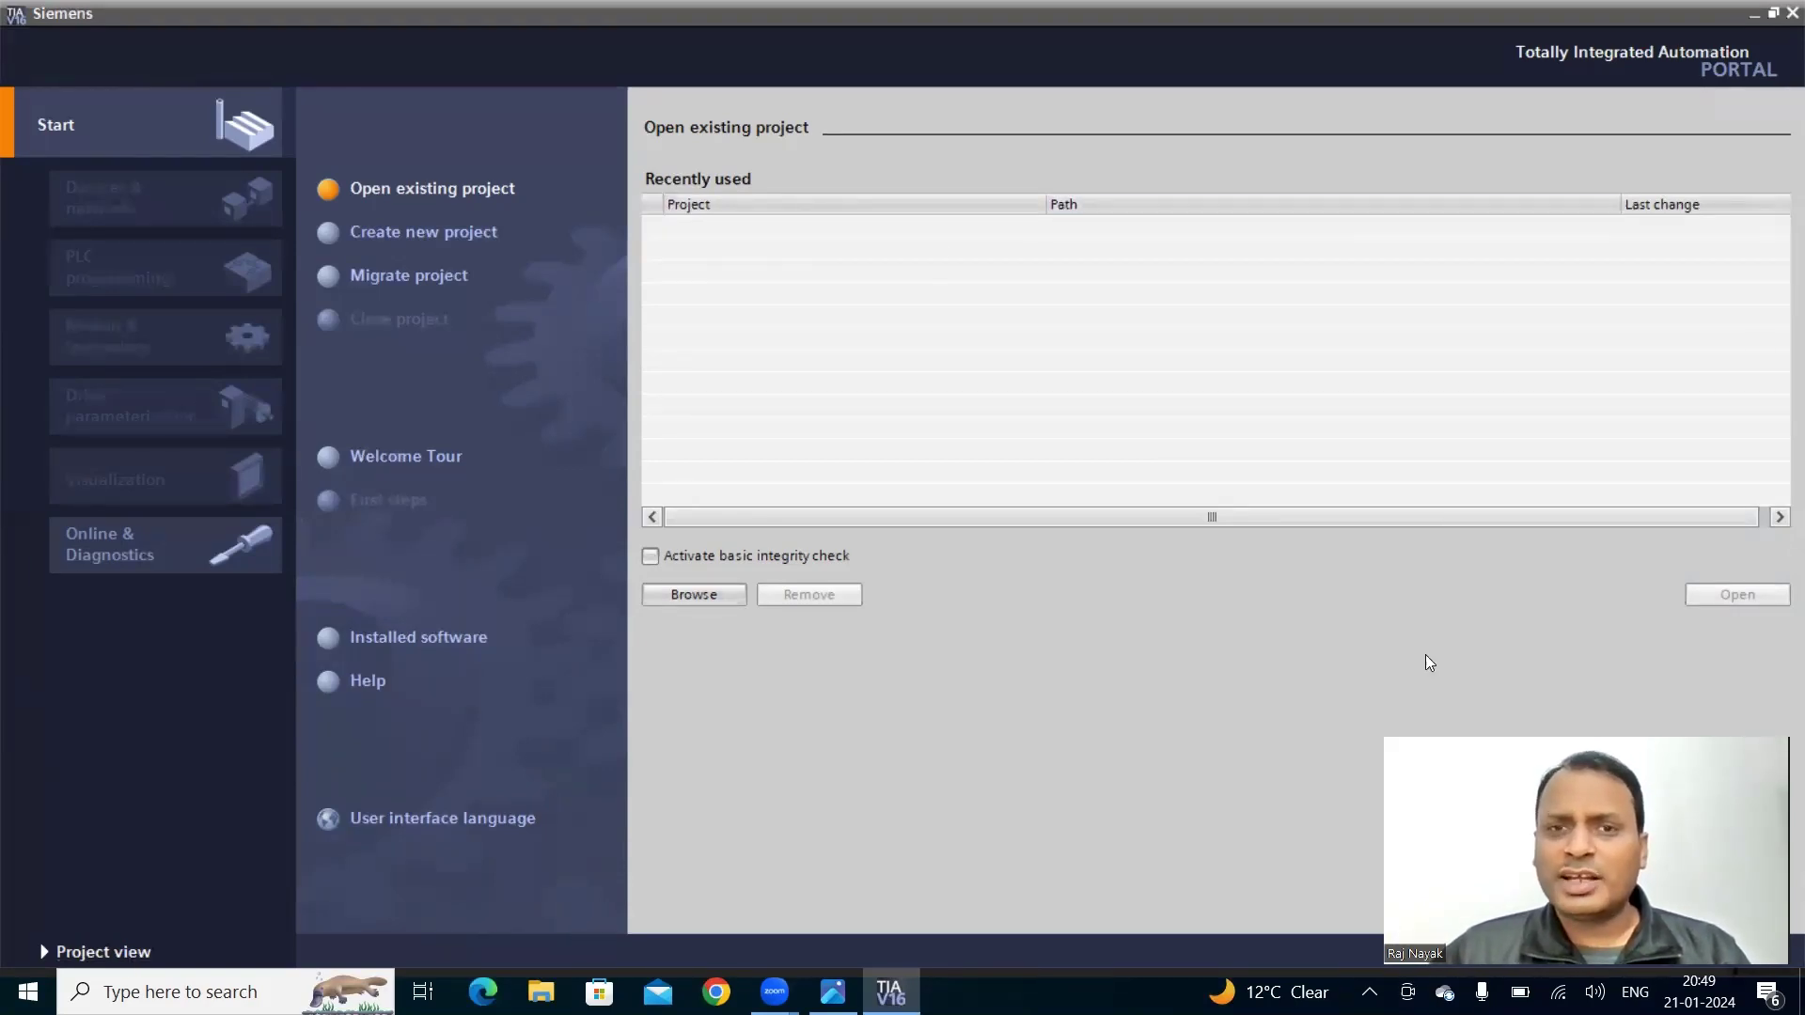
# - Examine the project, view, online and options commands offered in the project view, and return to the portal view
pyautogui.click(95, 954)
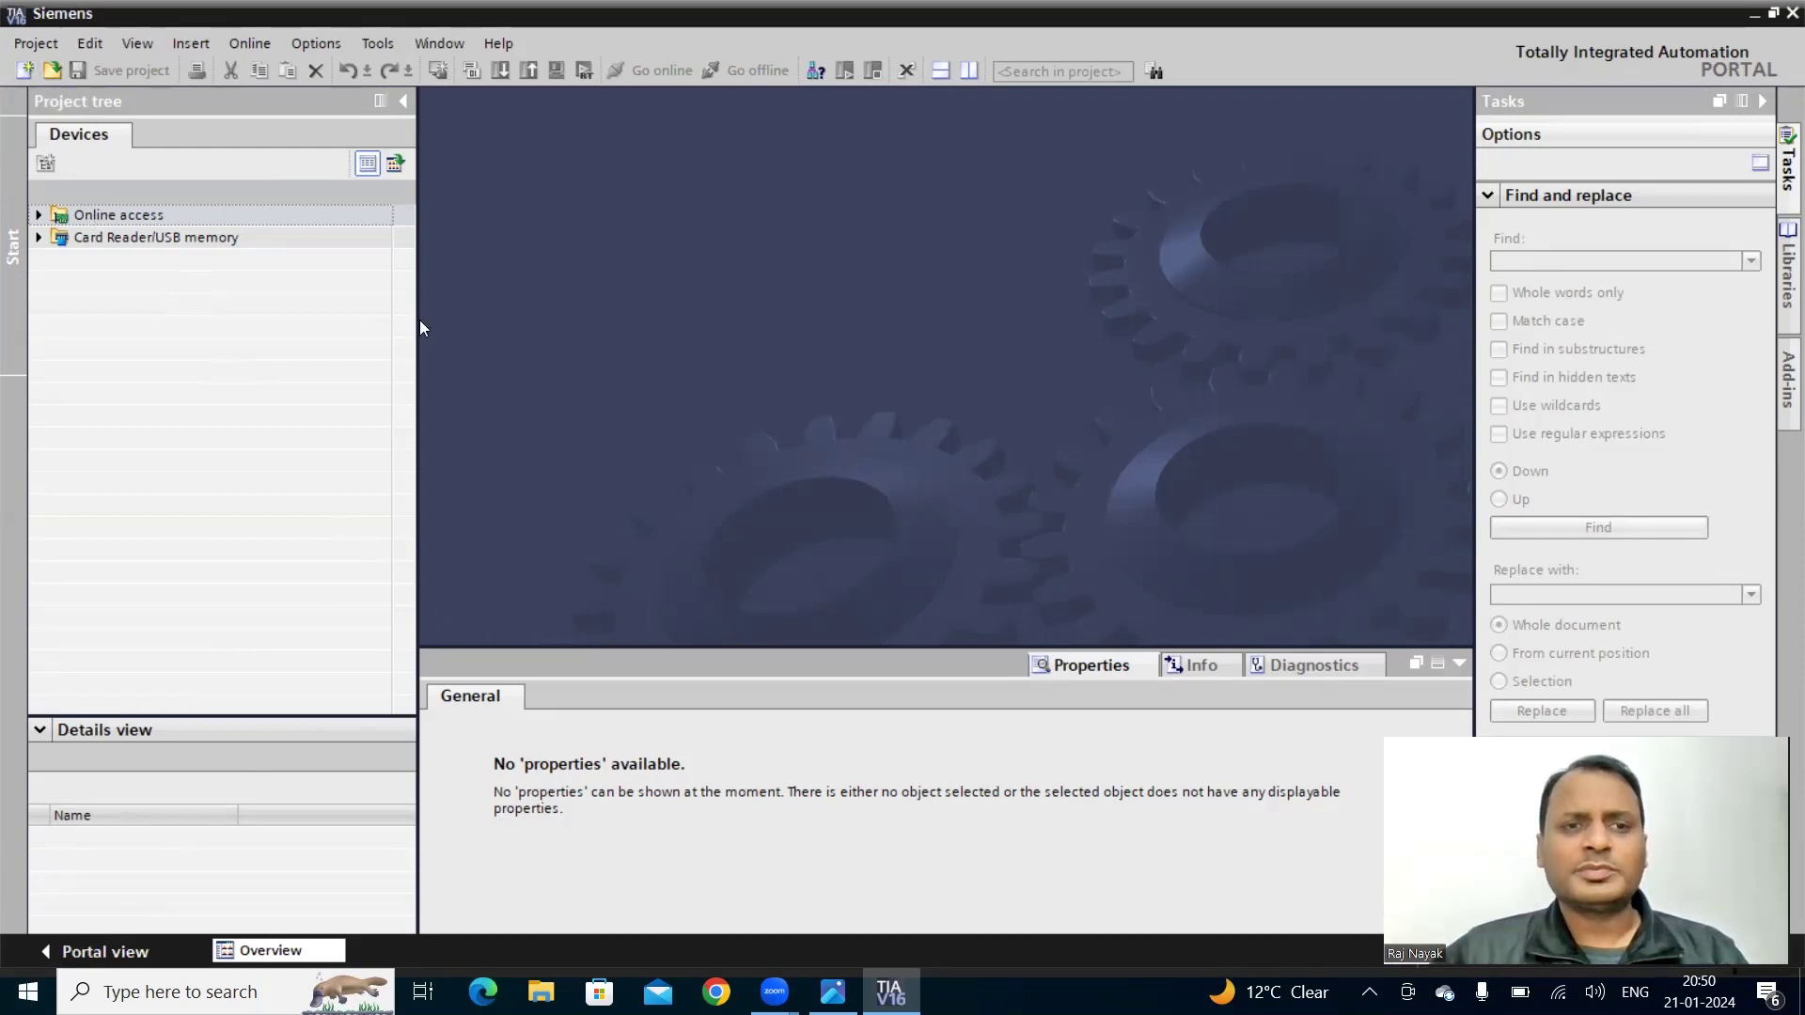
pyautogui.click(33, 44)
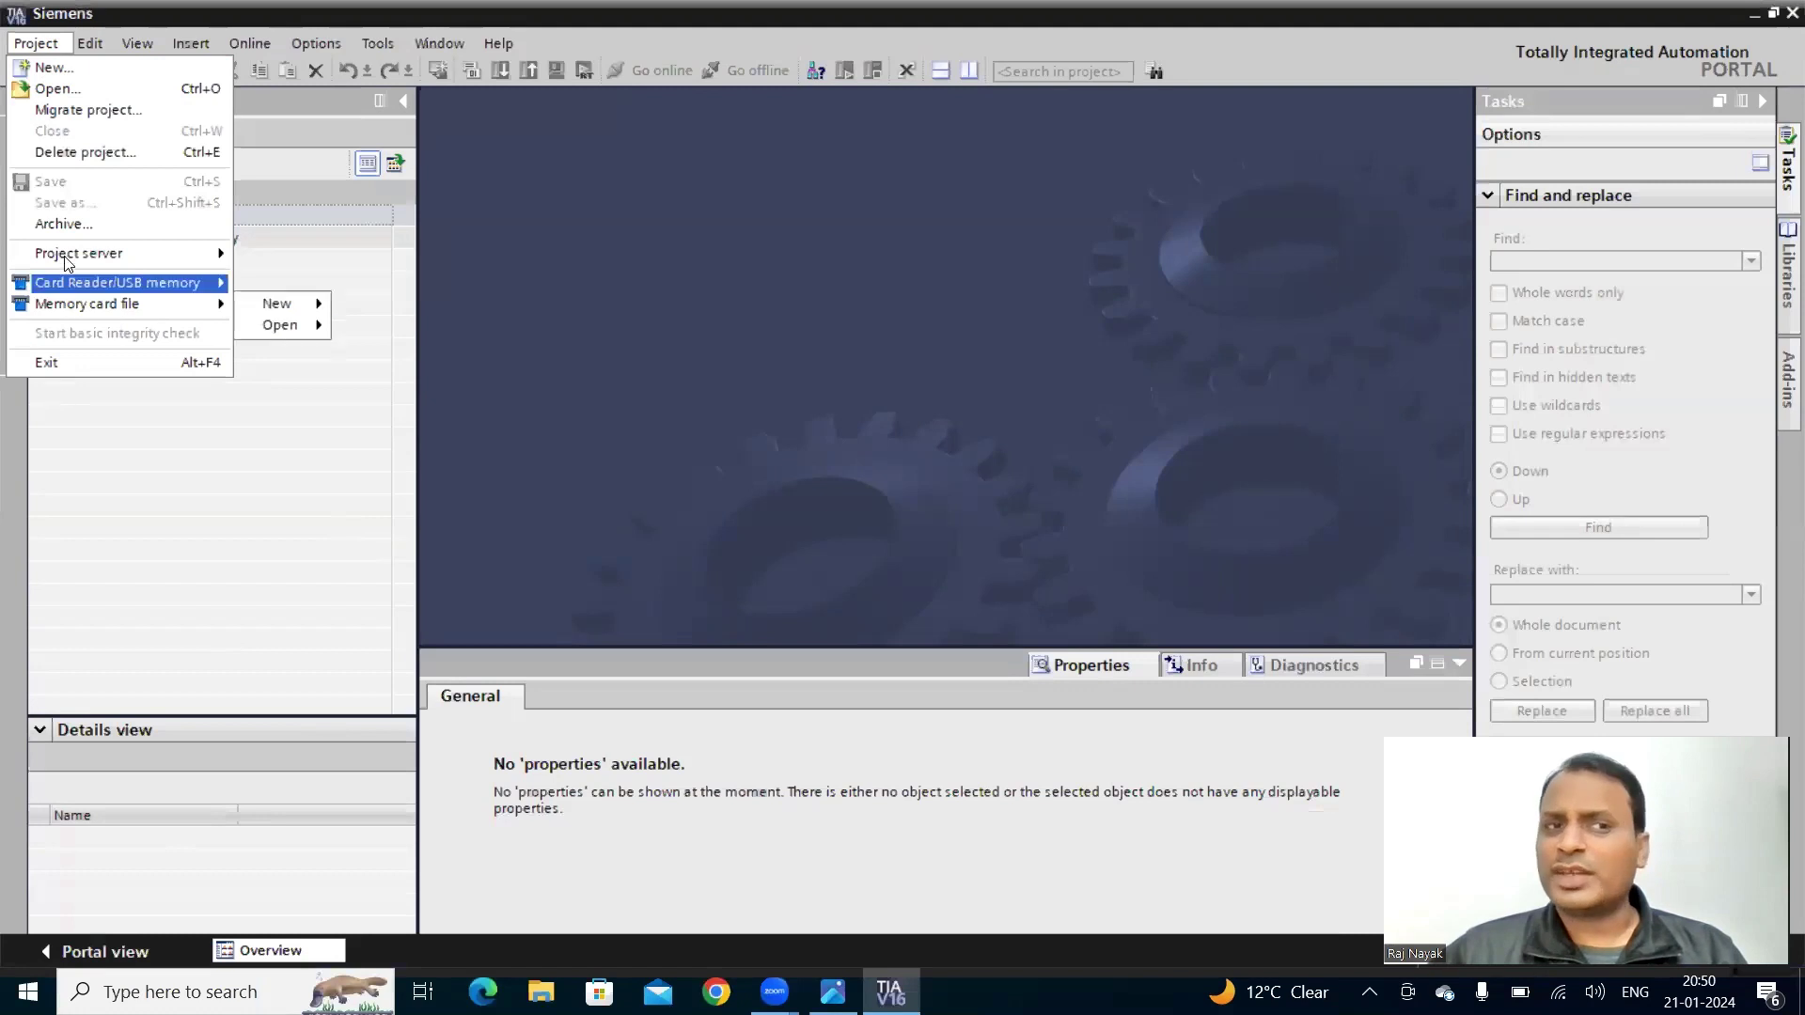
pyautogui.click(36, 44)
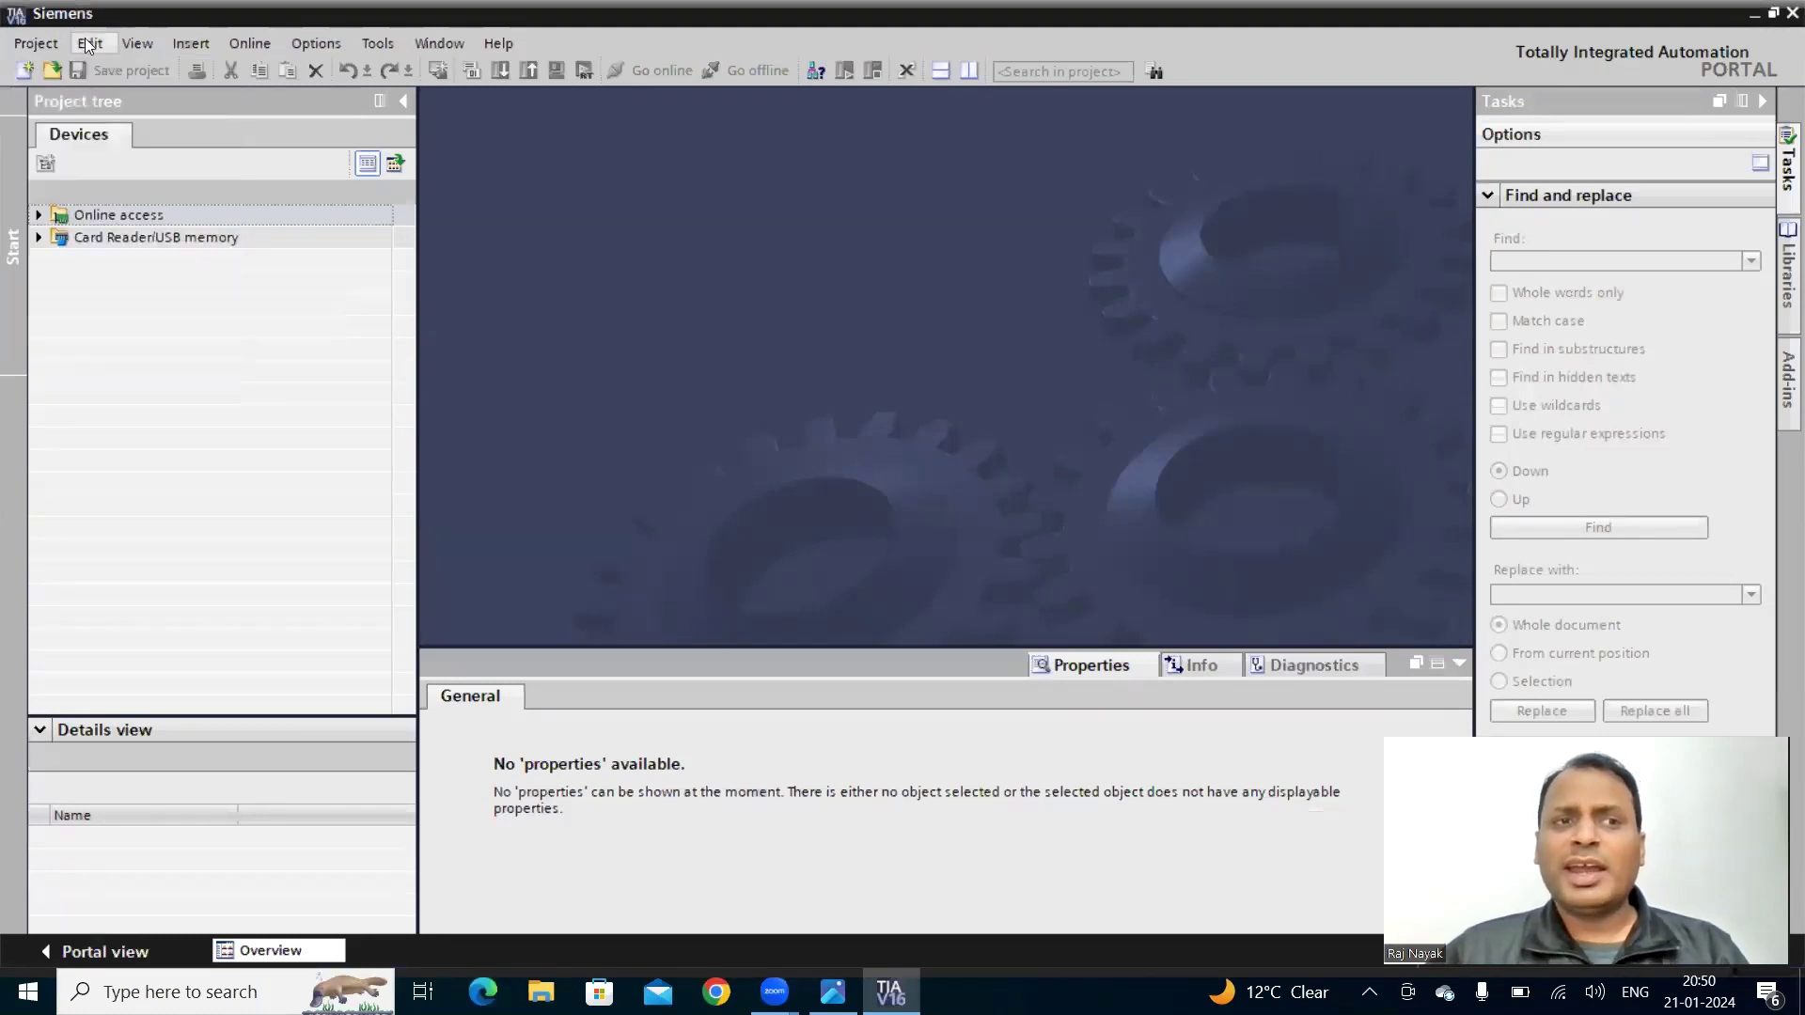
pyautogui.click(91, 45)
pyautogui.click(138, 44)
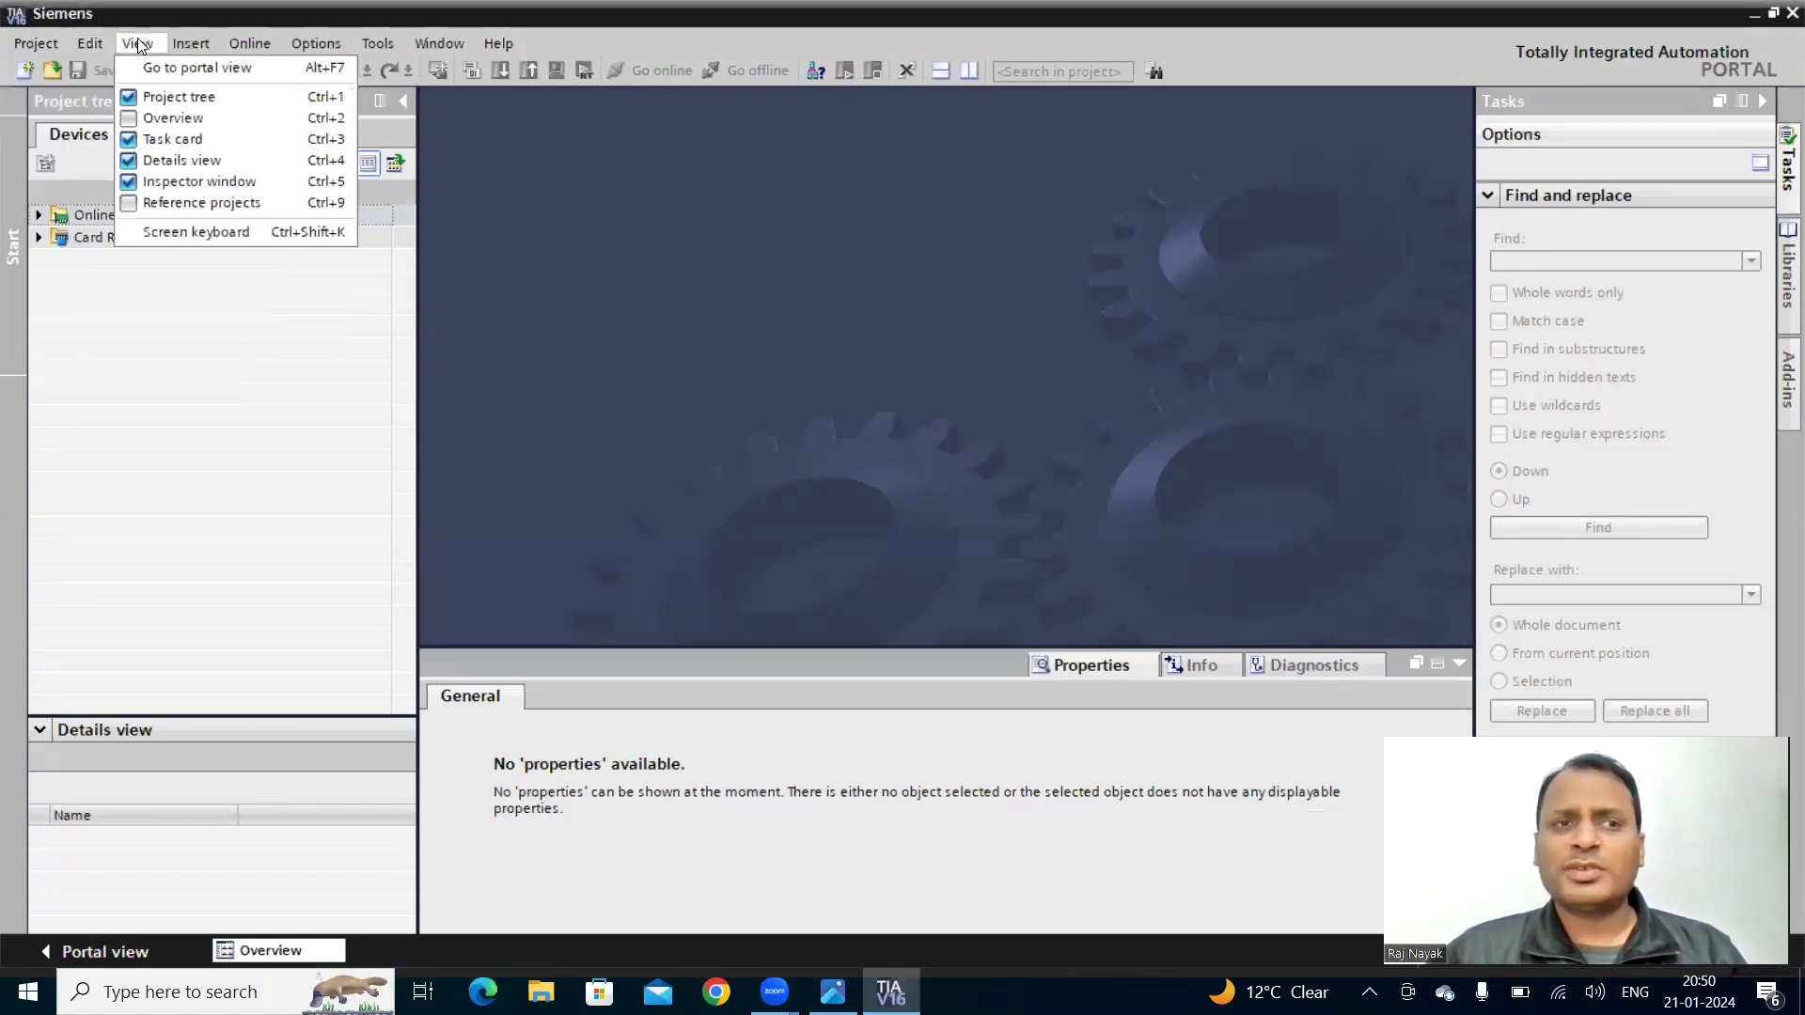
pyautogui.click(185, 42)
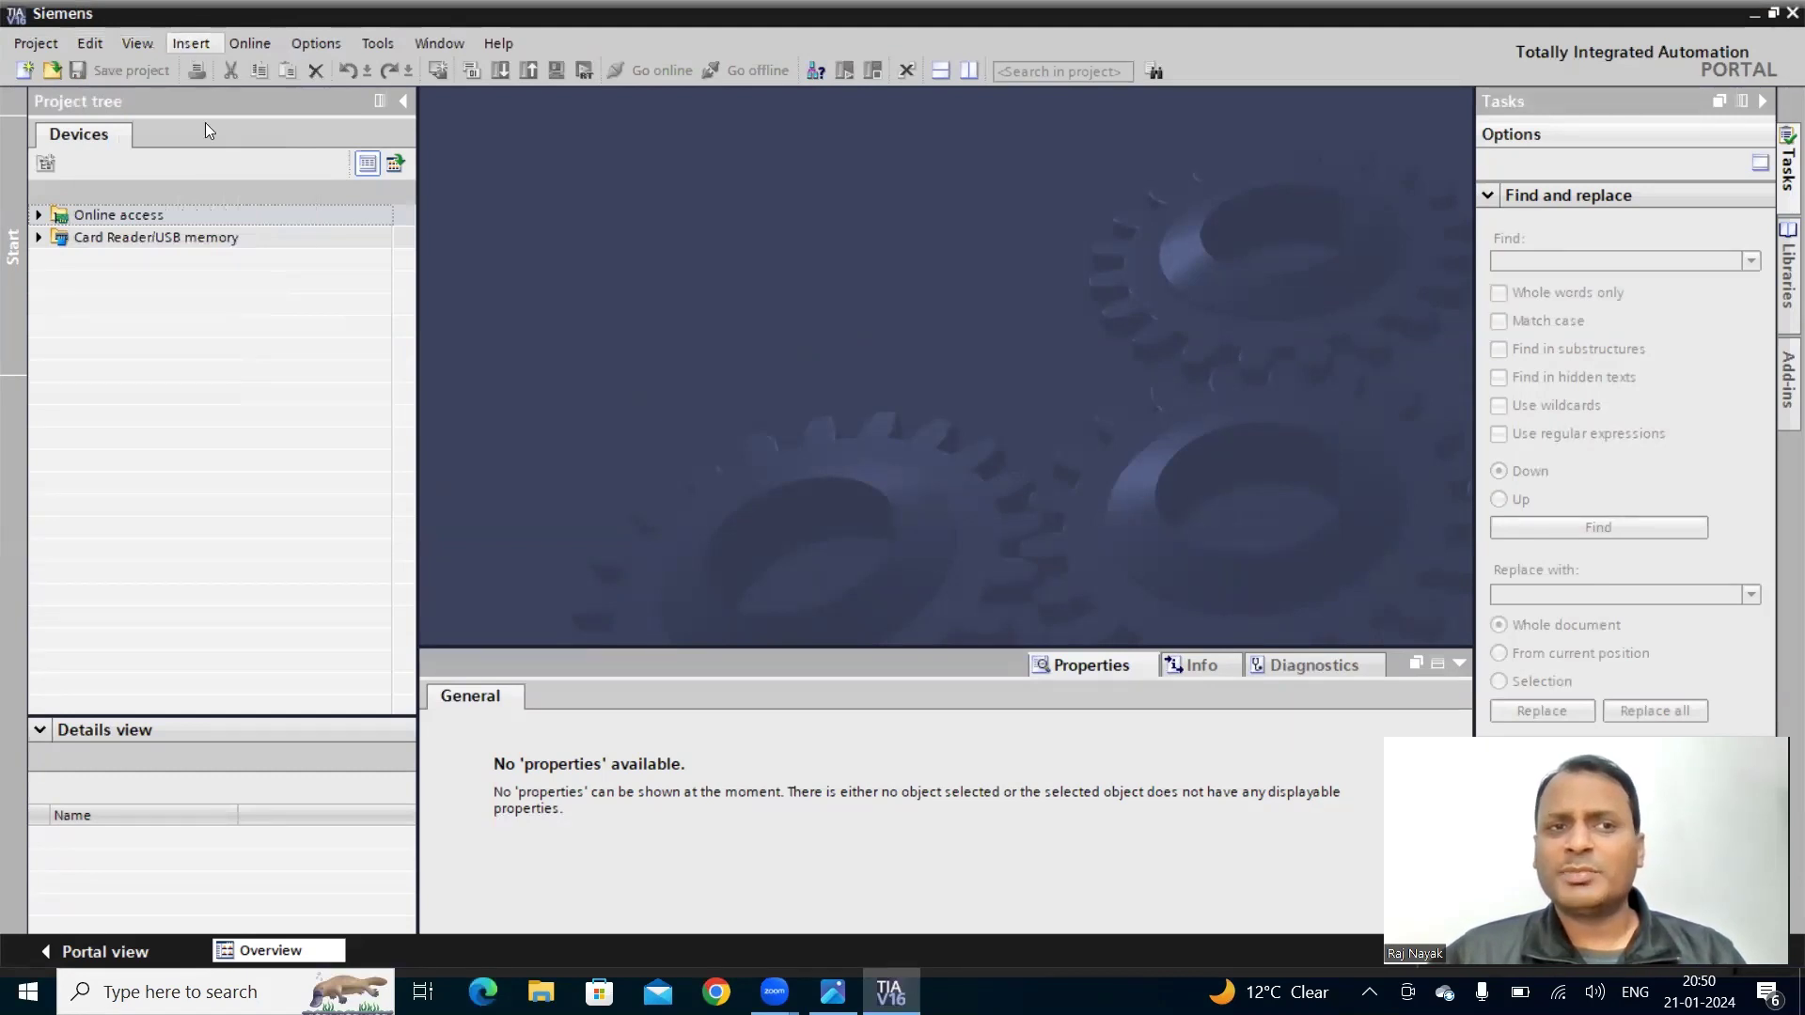
pyautogui.click(247, 42)
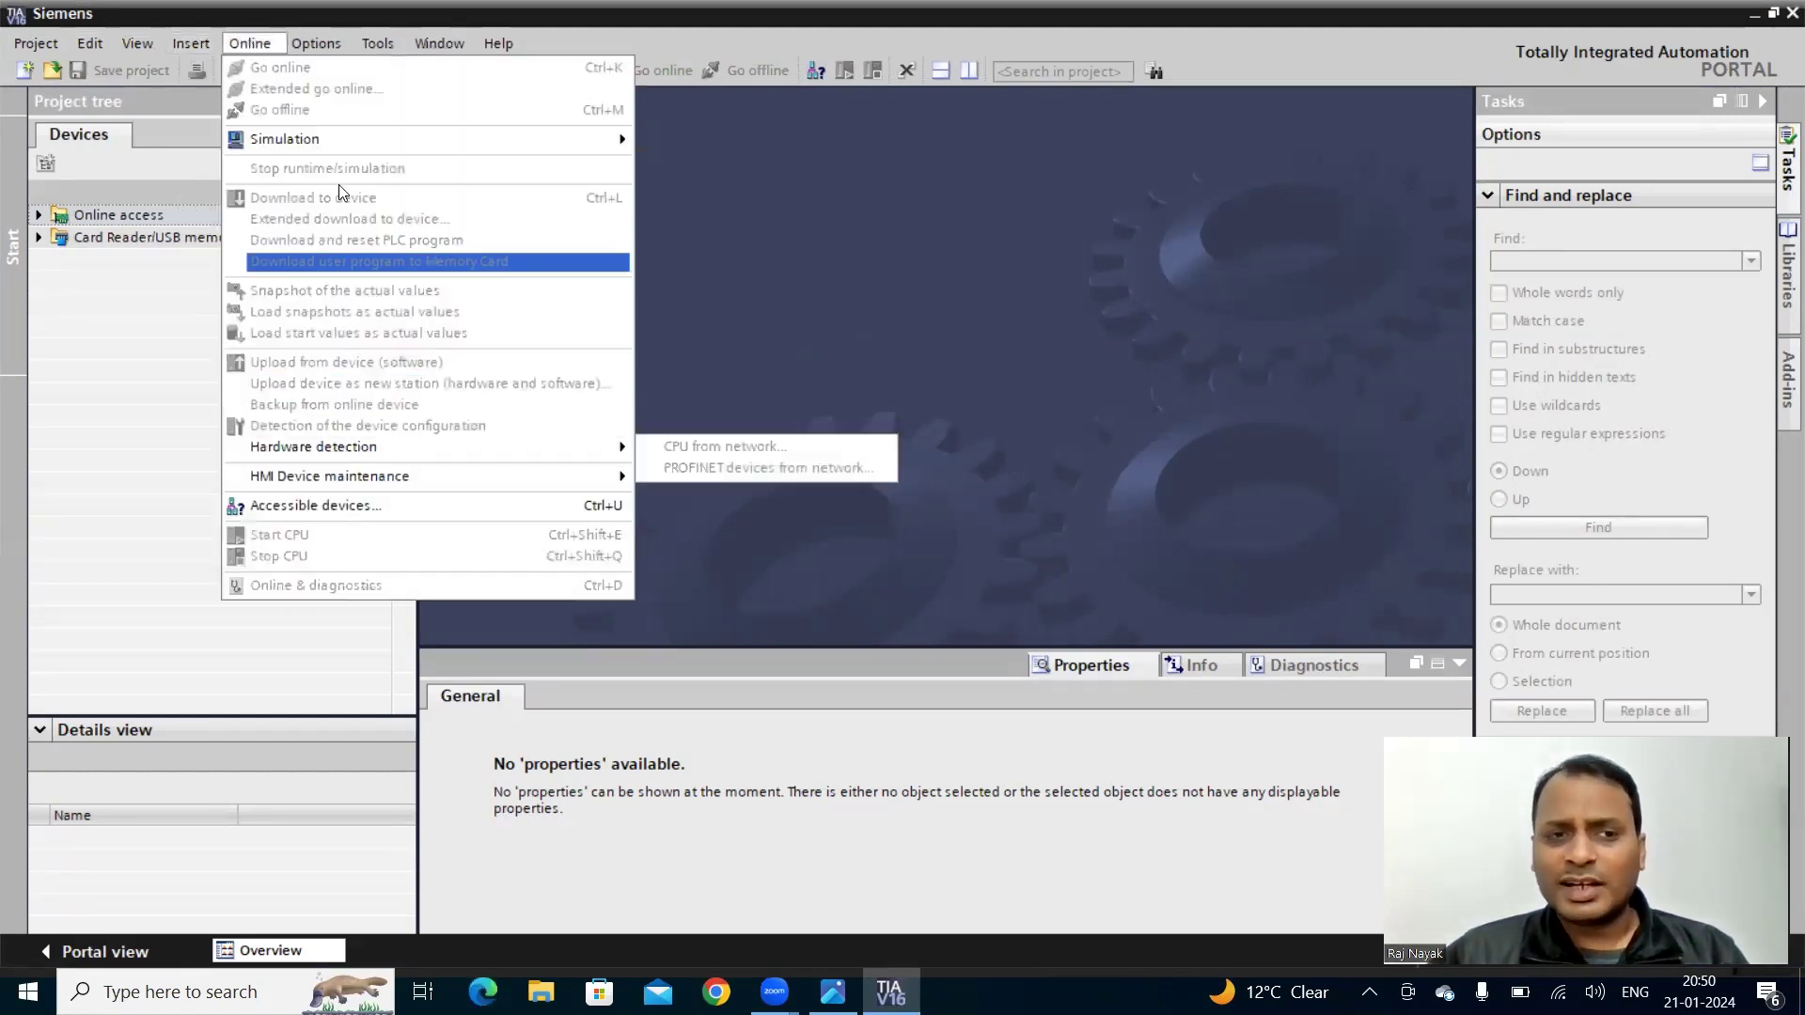
pyautogui.click(334, 47)
pyautogui.click(335, 47)
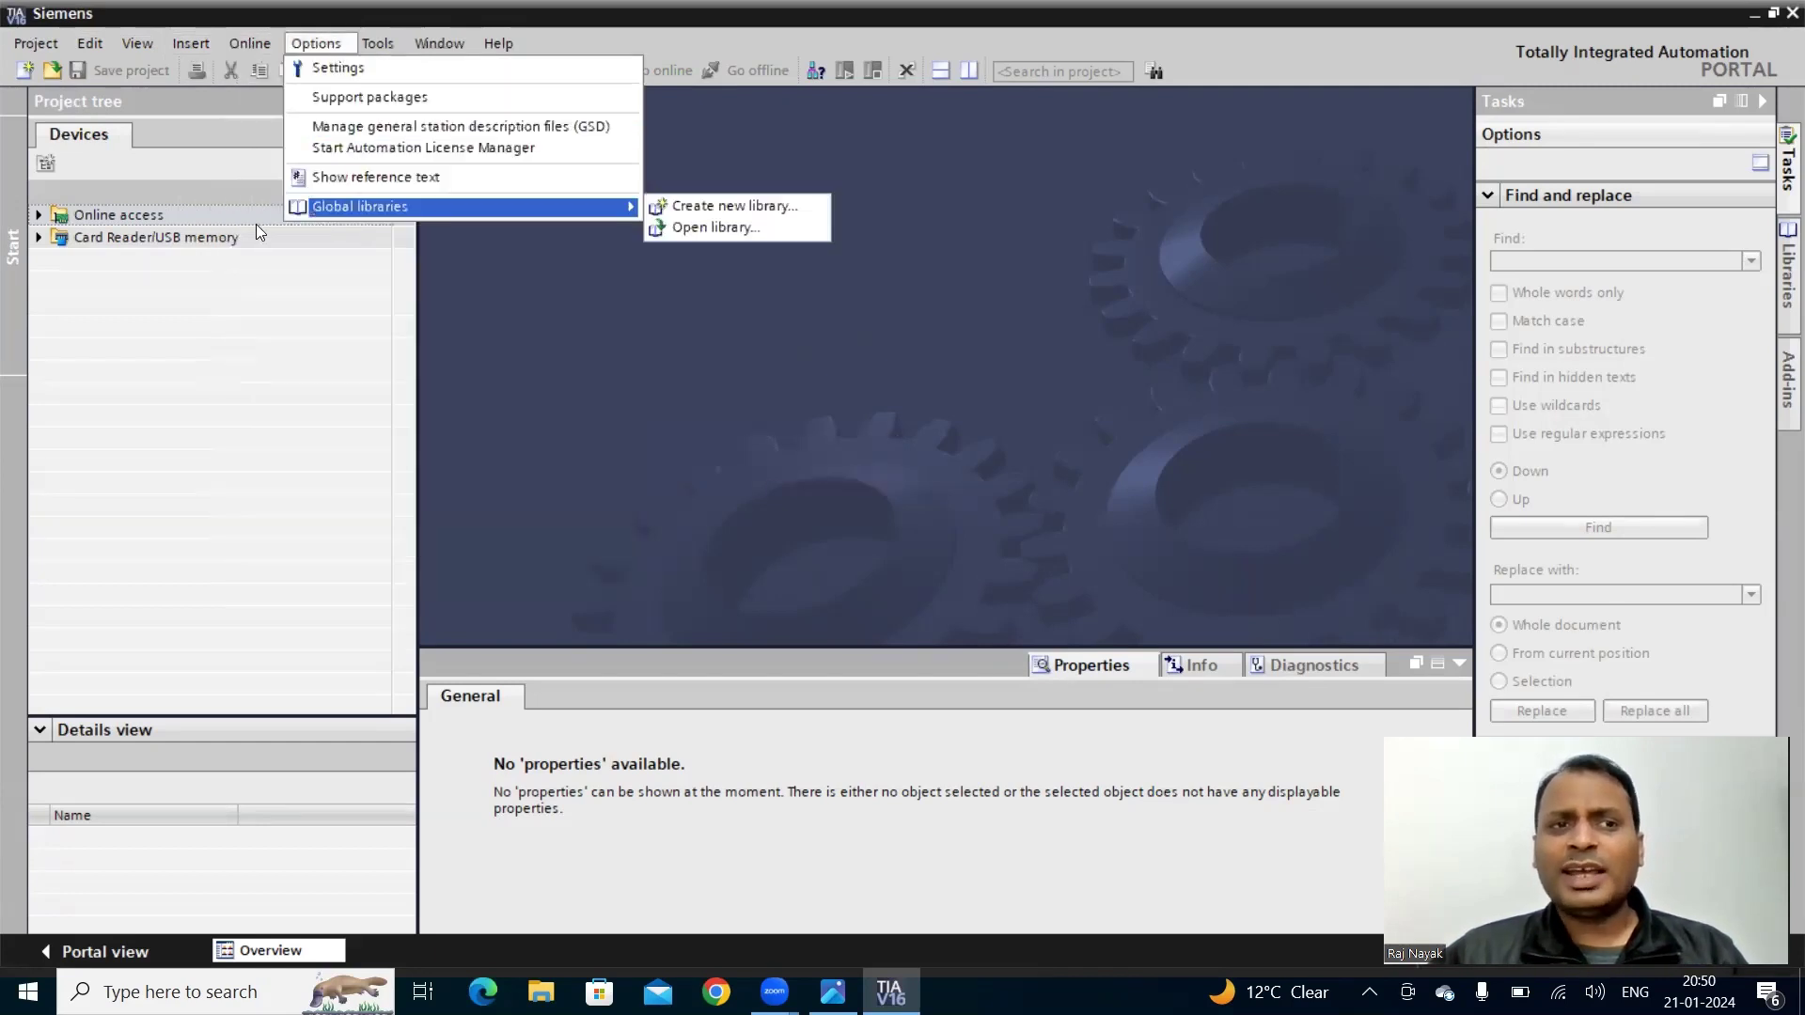
pyautogui.click(130, 439)
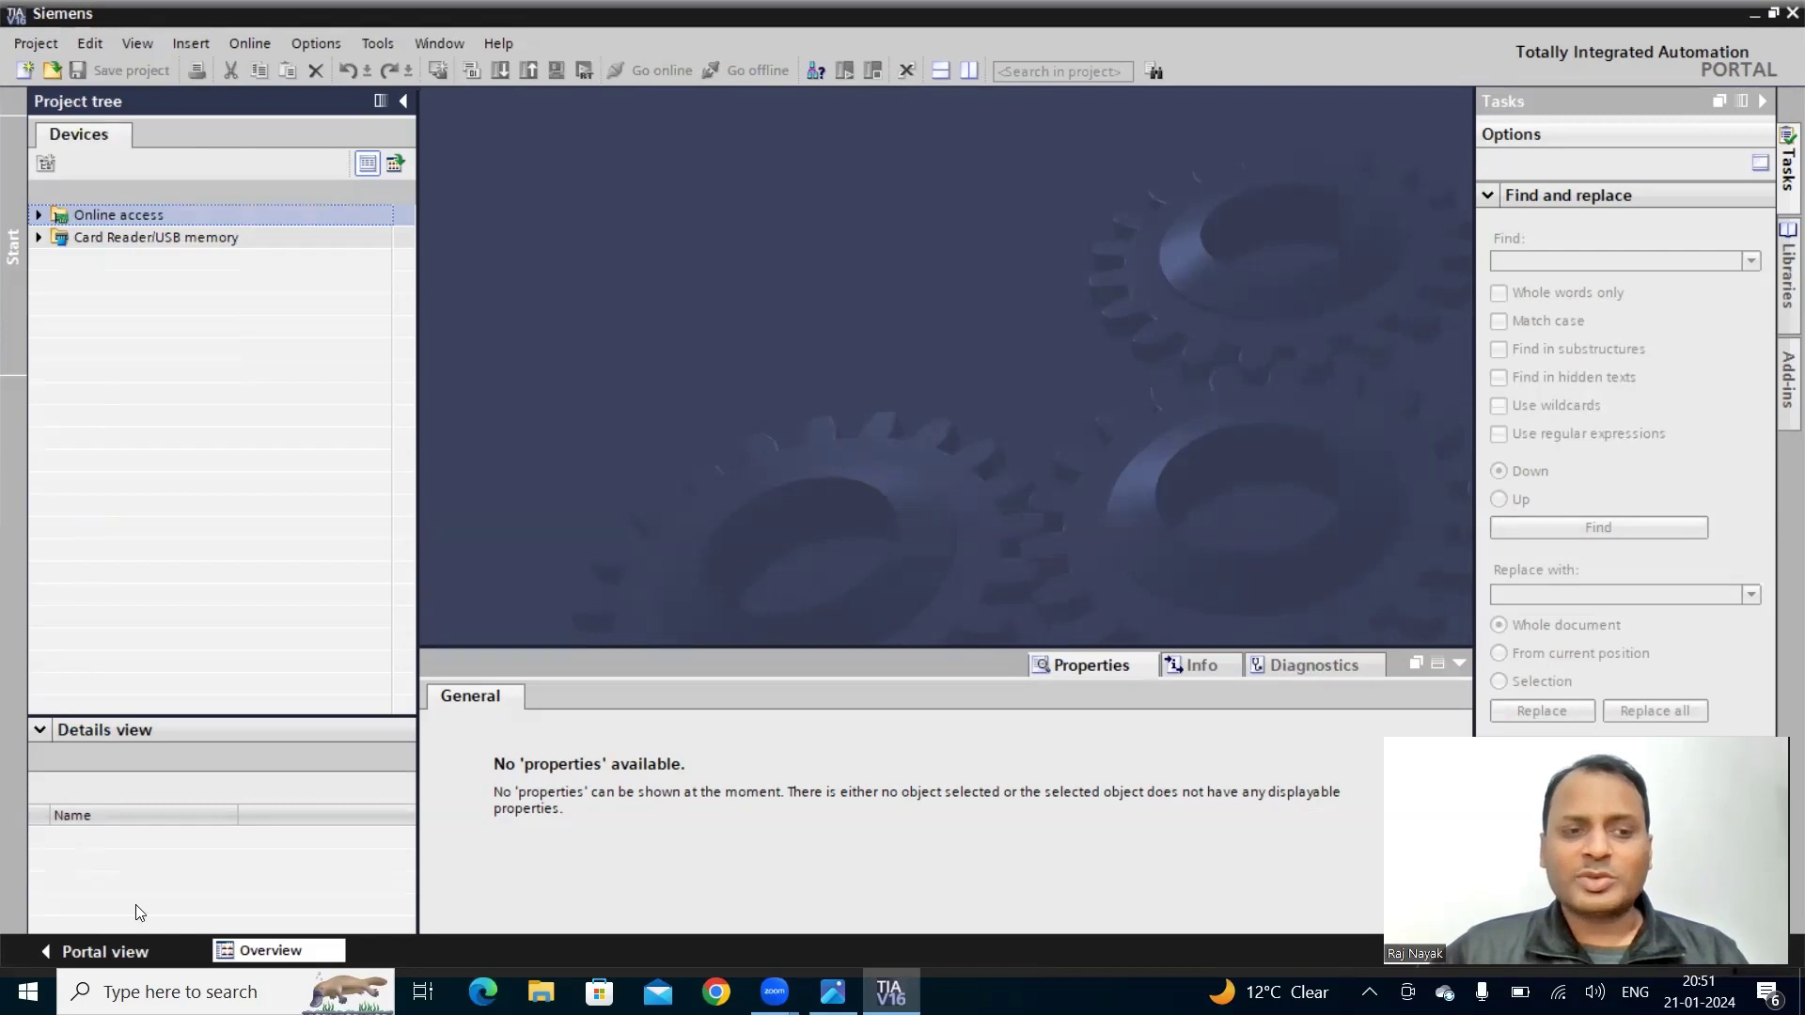
pyautogui.click(106, 953)
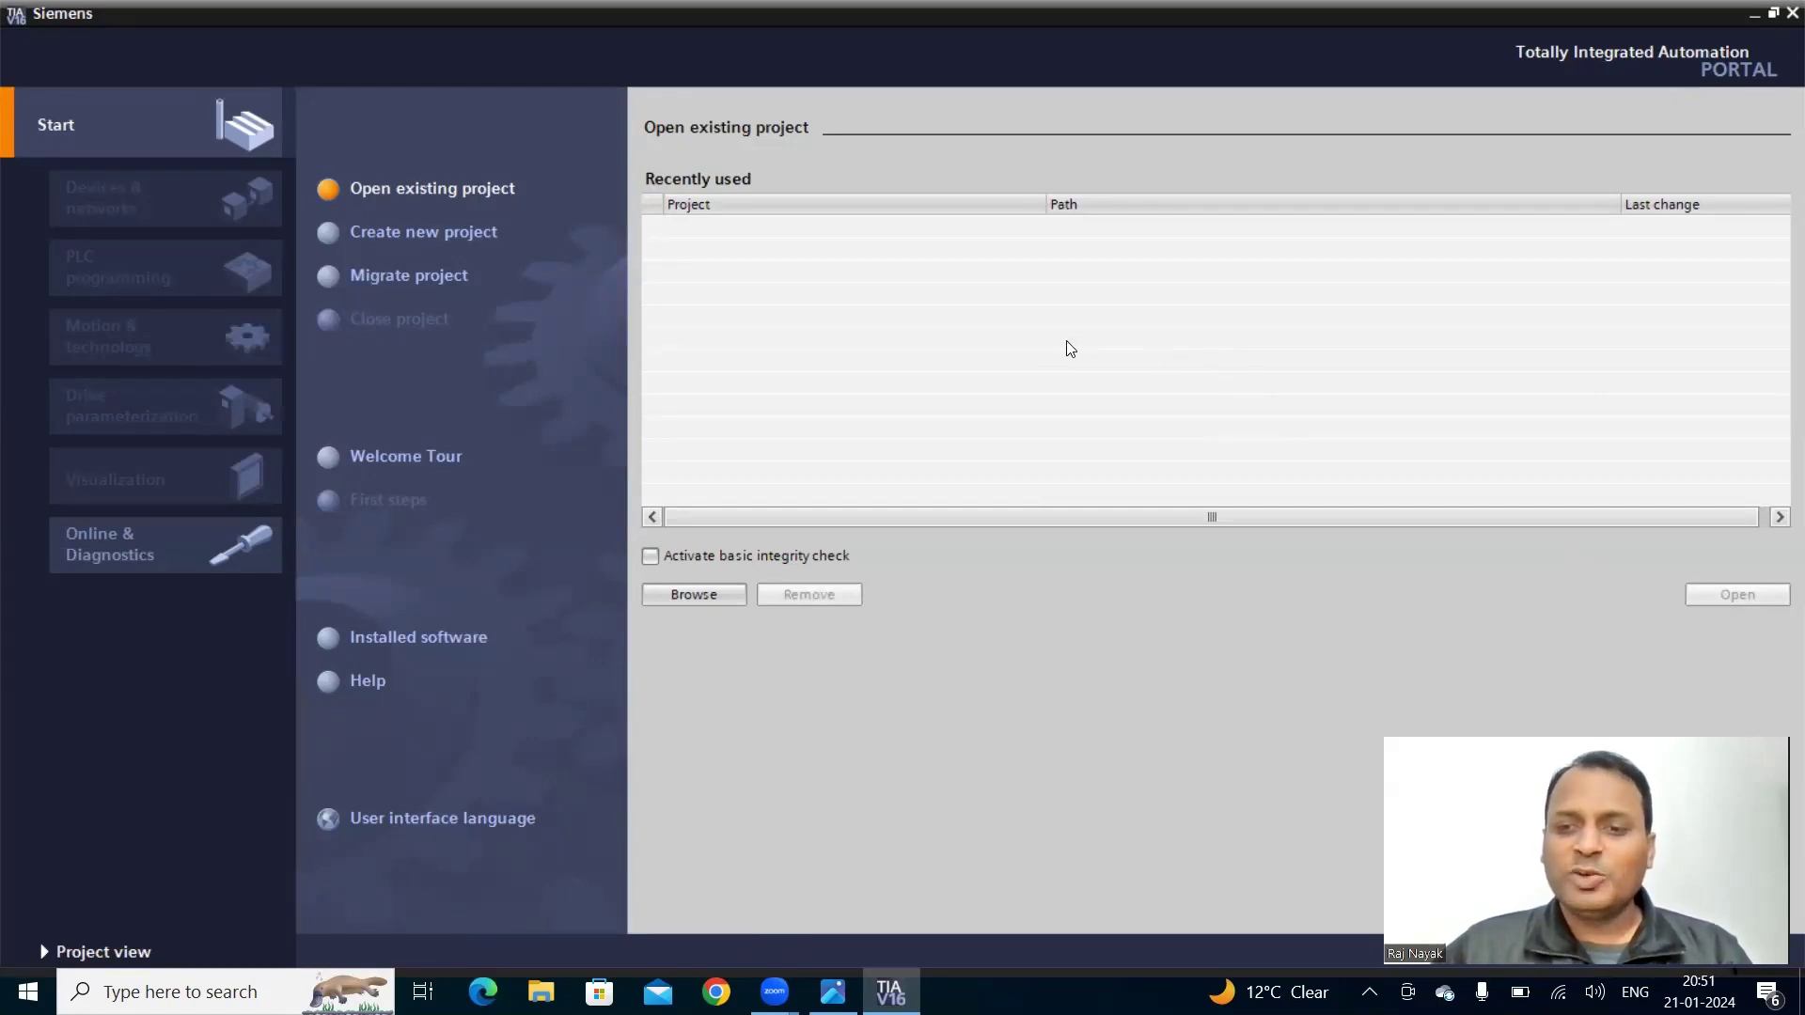
# - Create a new project named My First Project with version V16
pyautogui.click(329, 235)
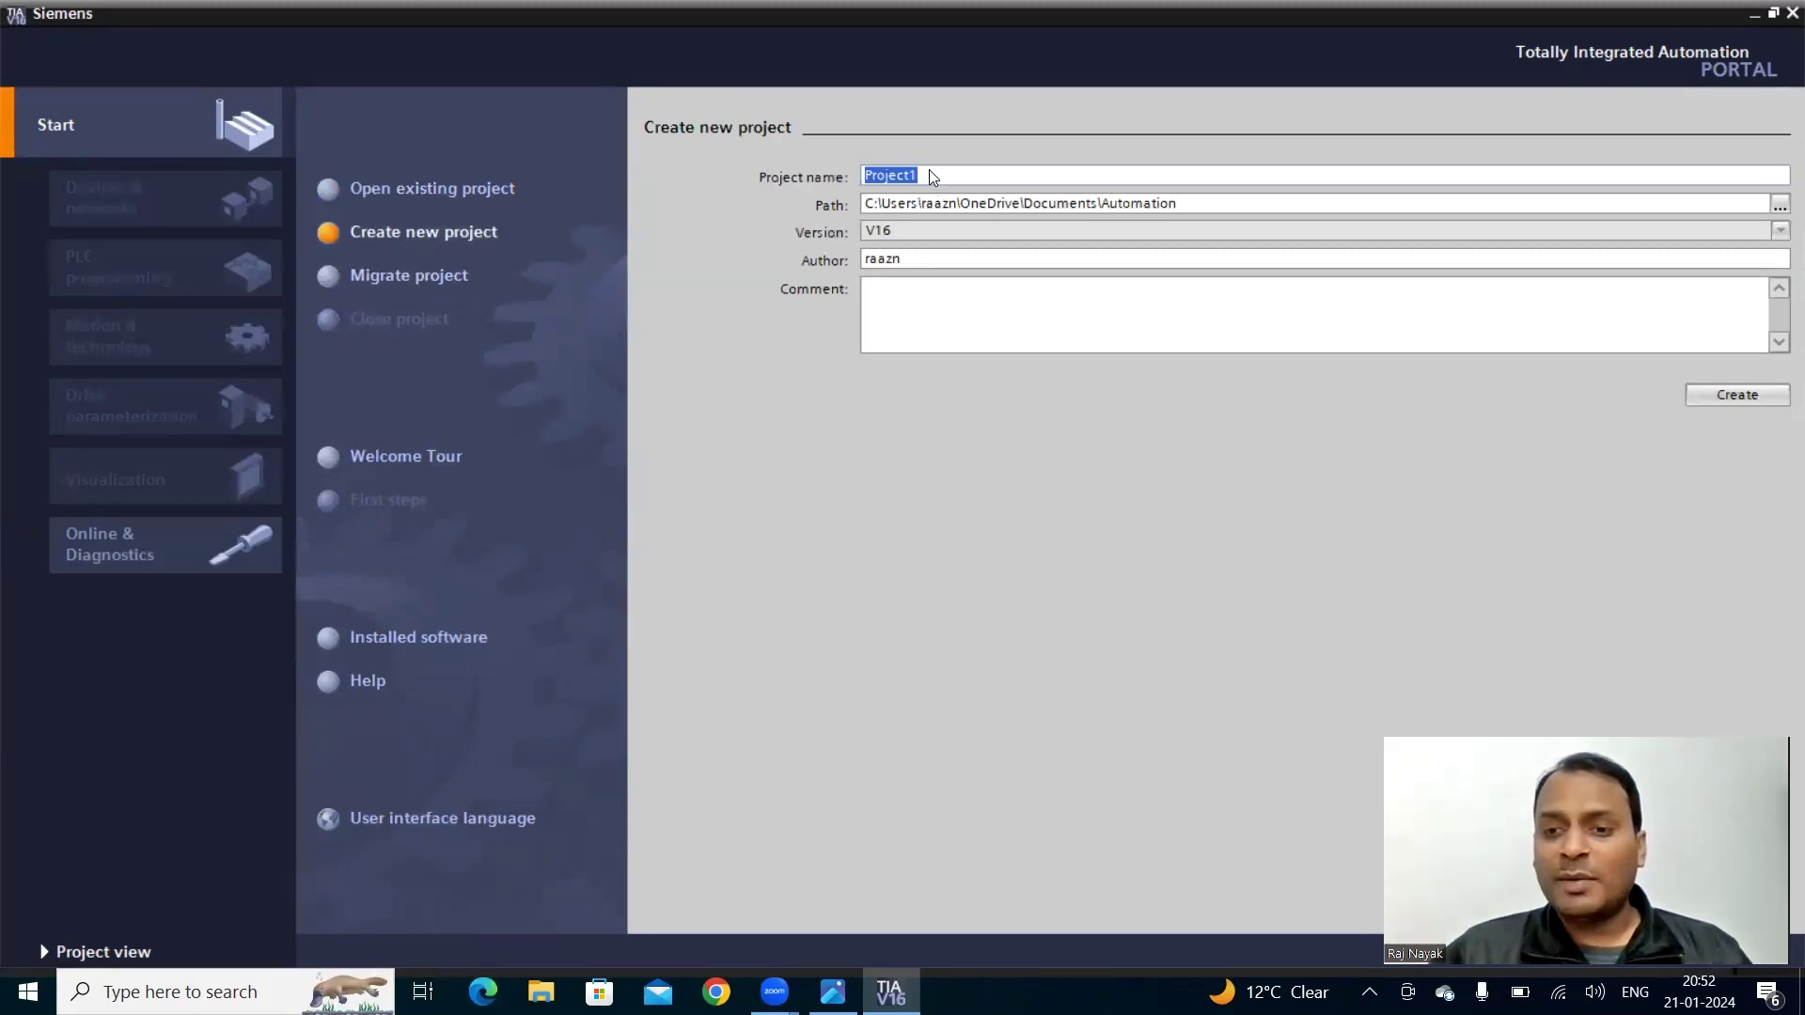
pyautogui.write('Fi')
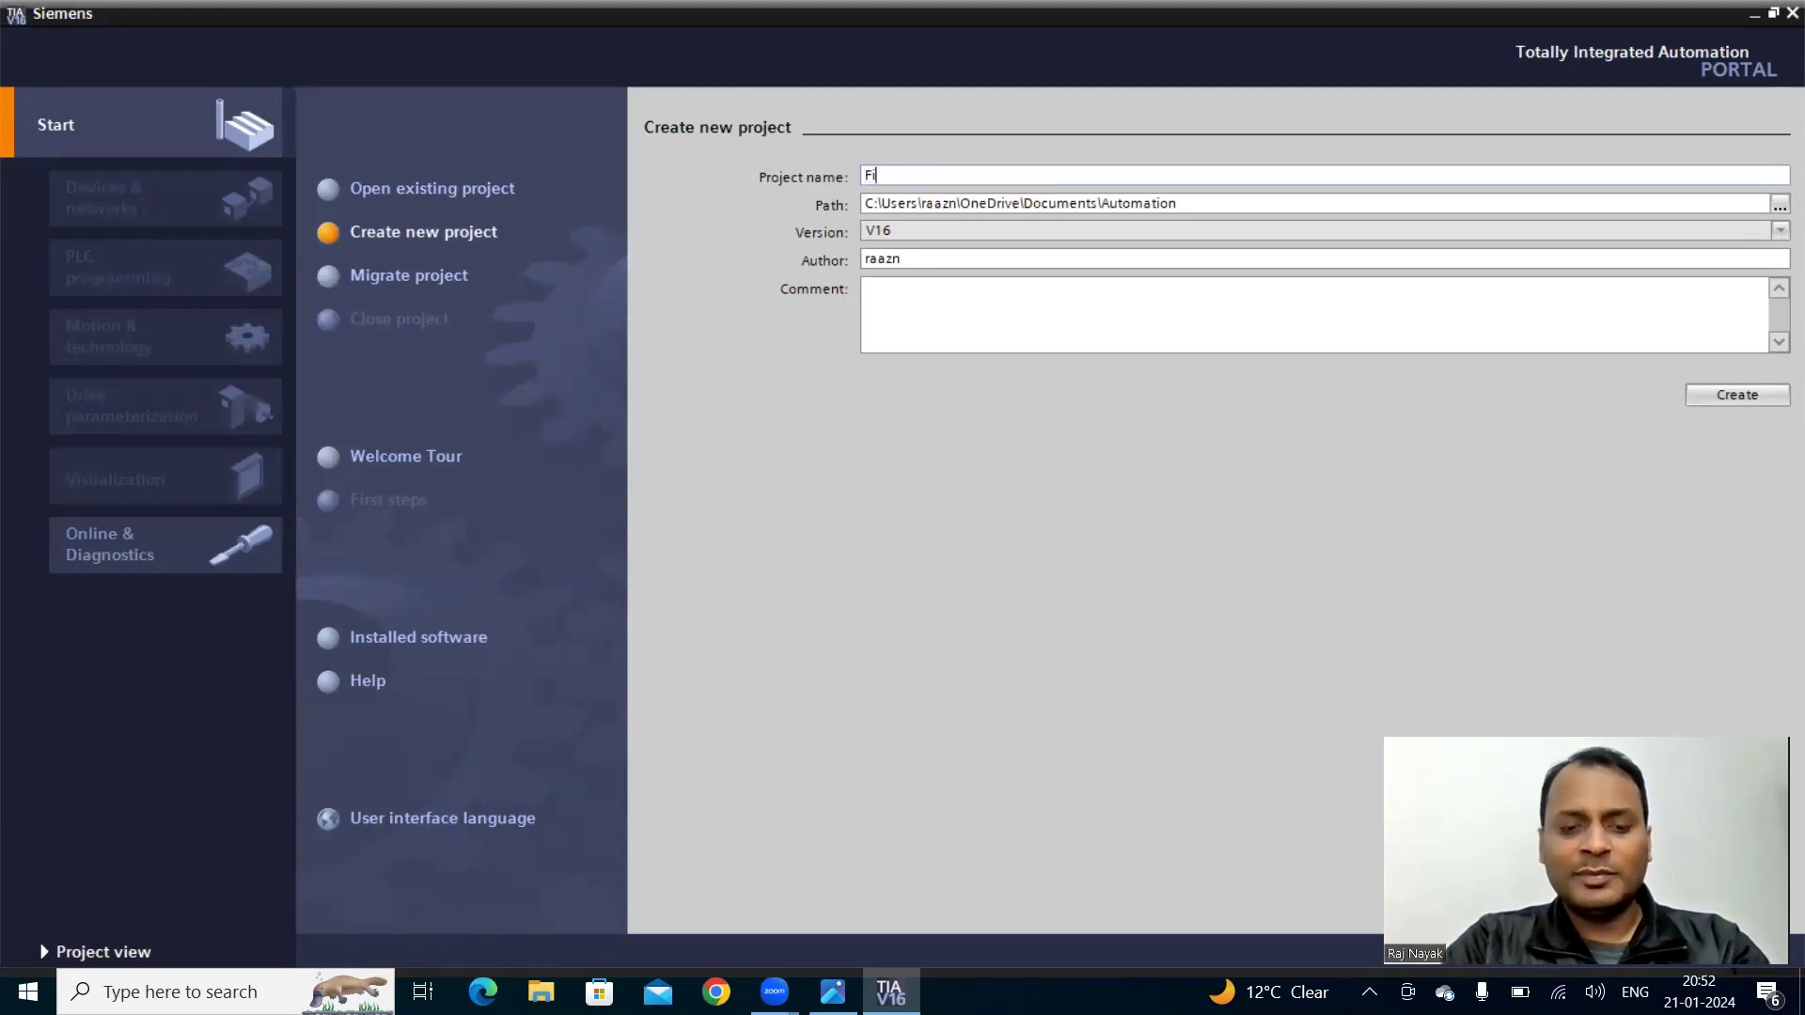
pyautogui.write('rst ')
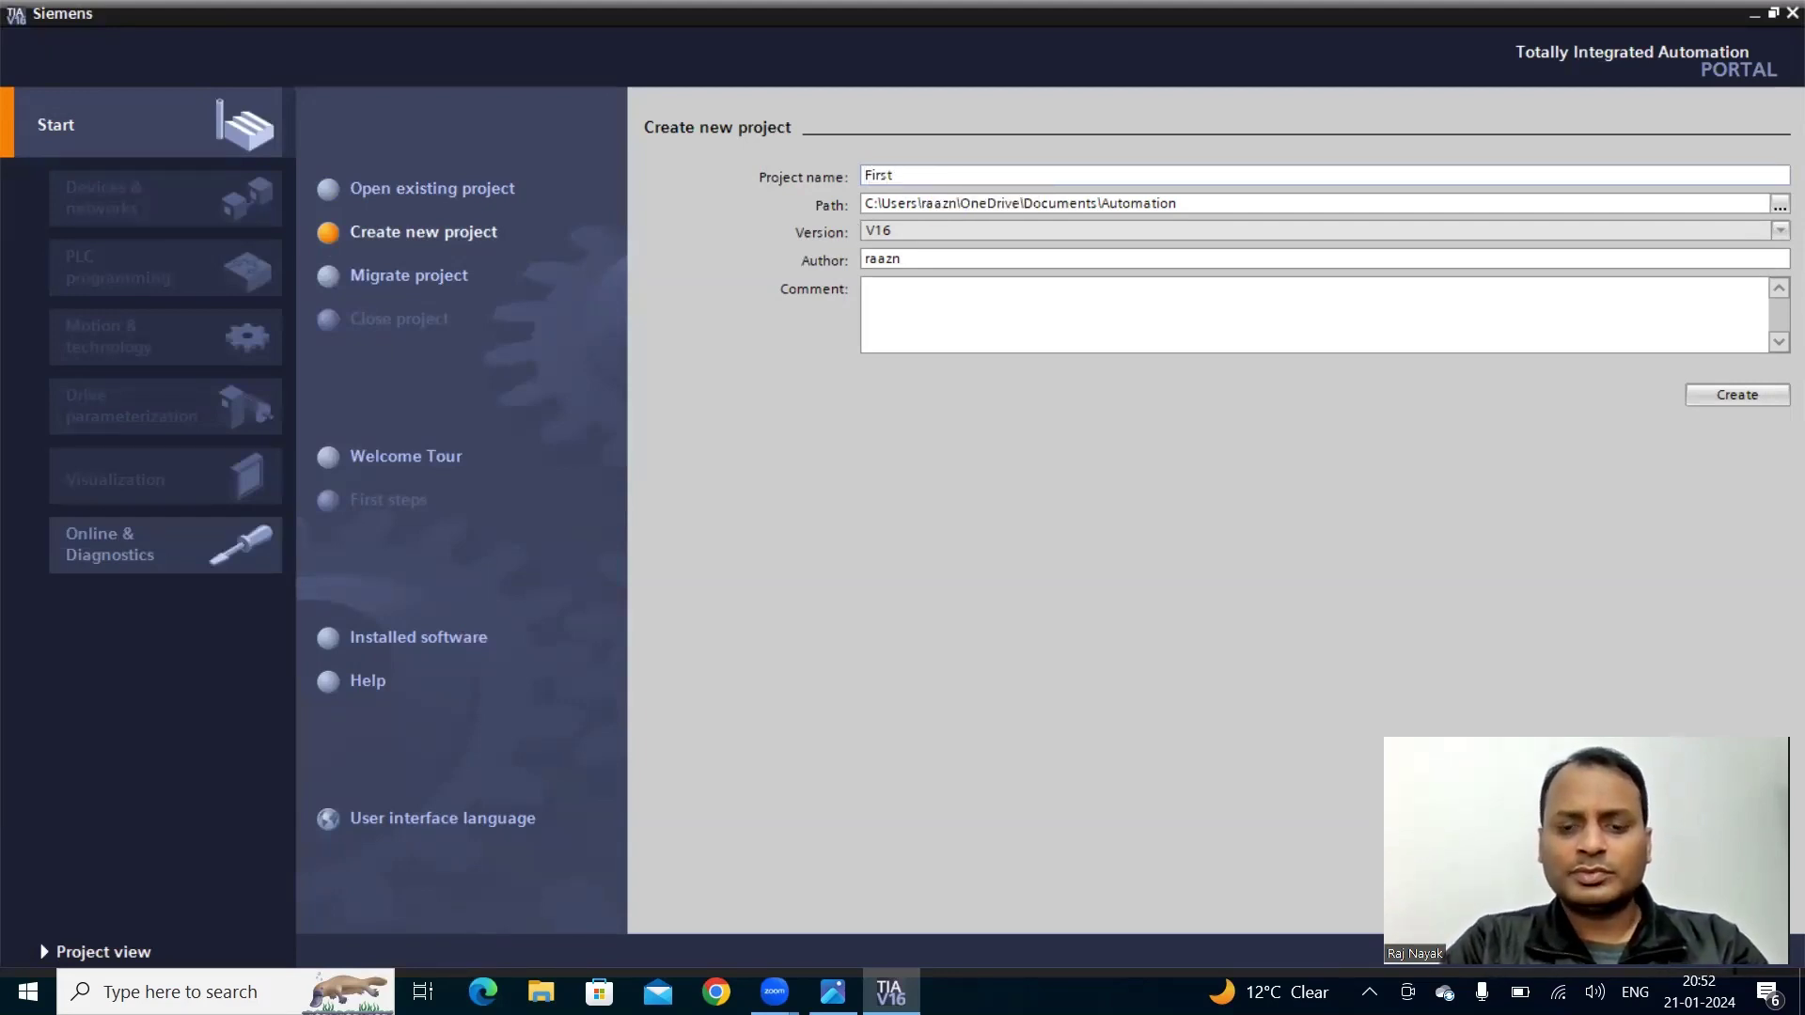
pyautogui.write('Project')
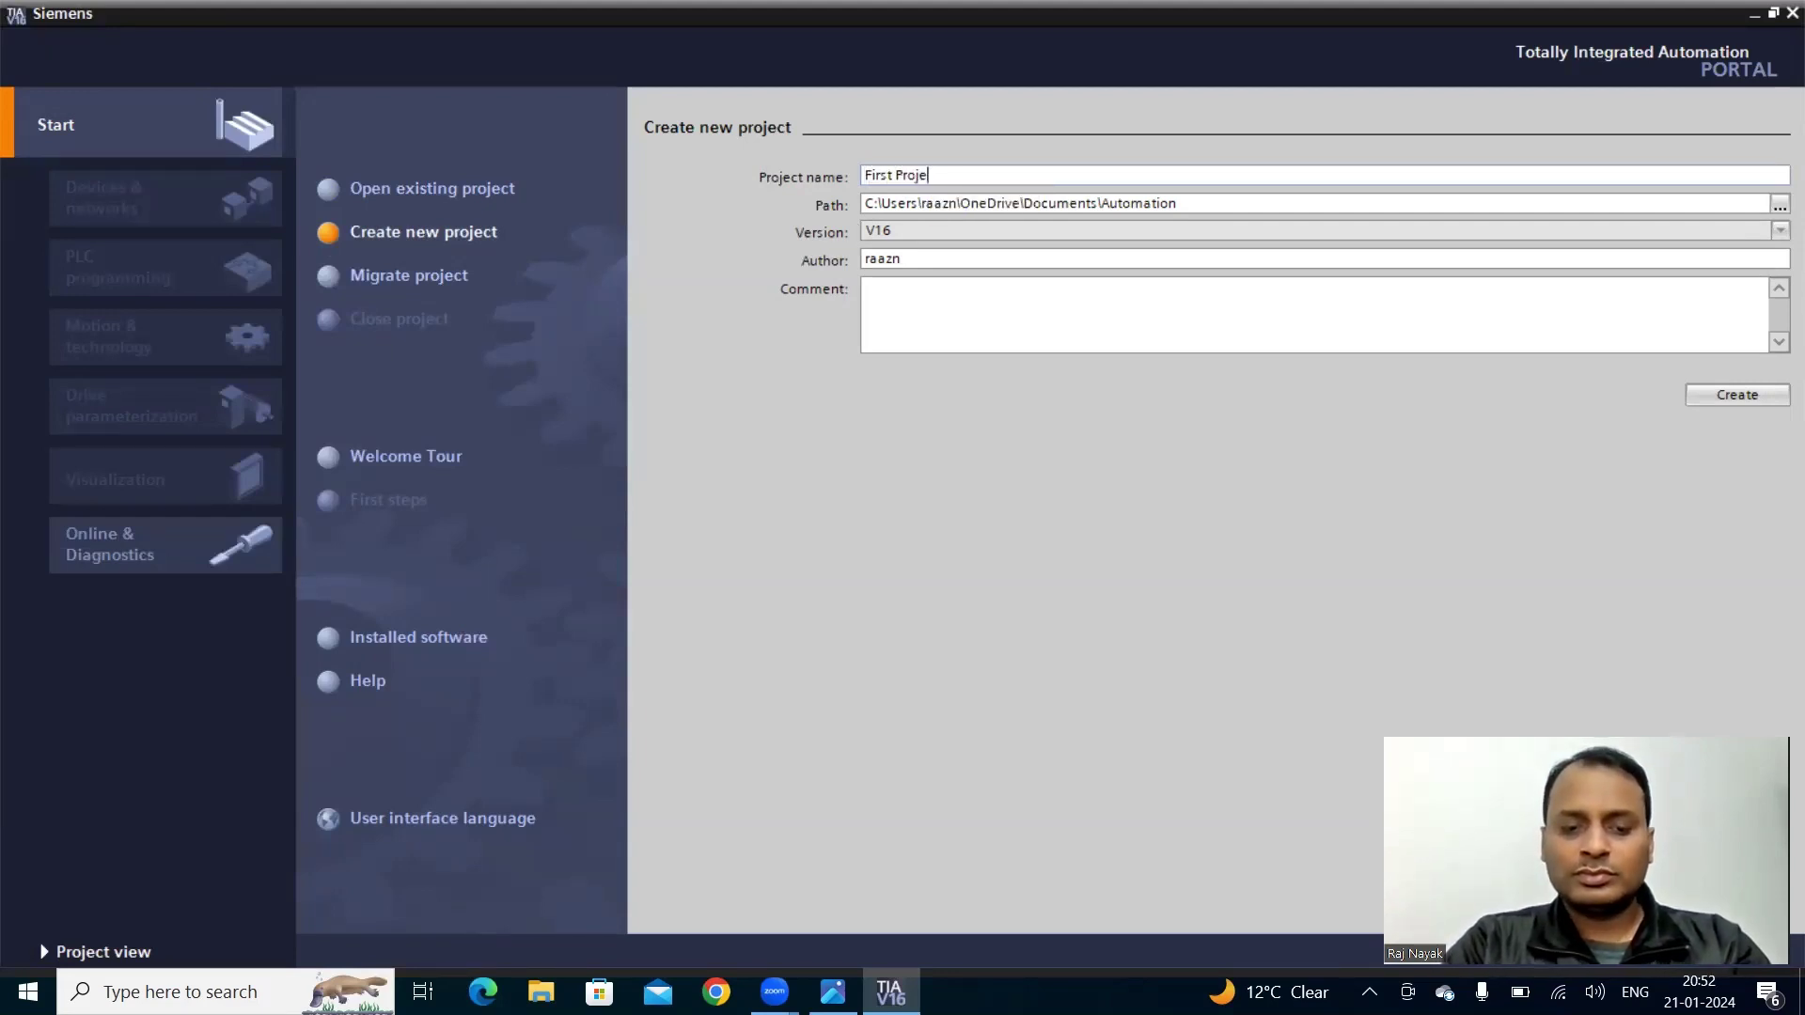
pyautogui.click(864, 173)
pyautogui.write('My')
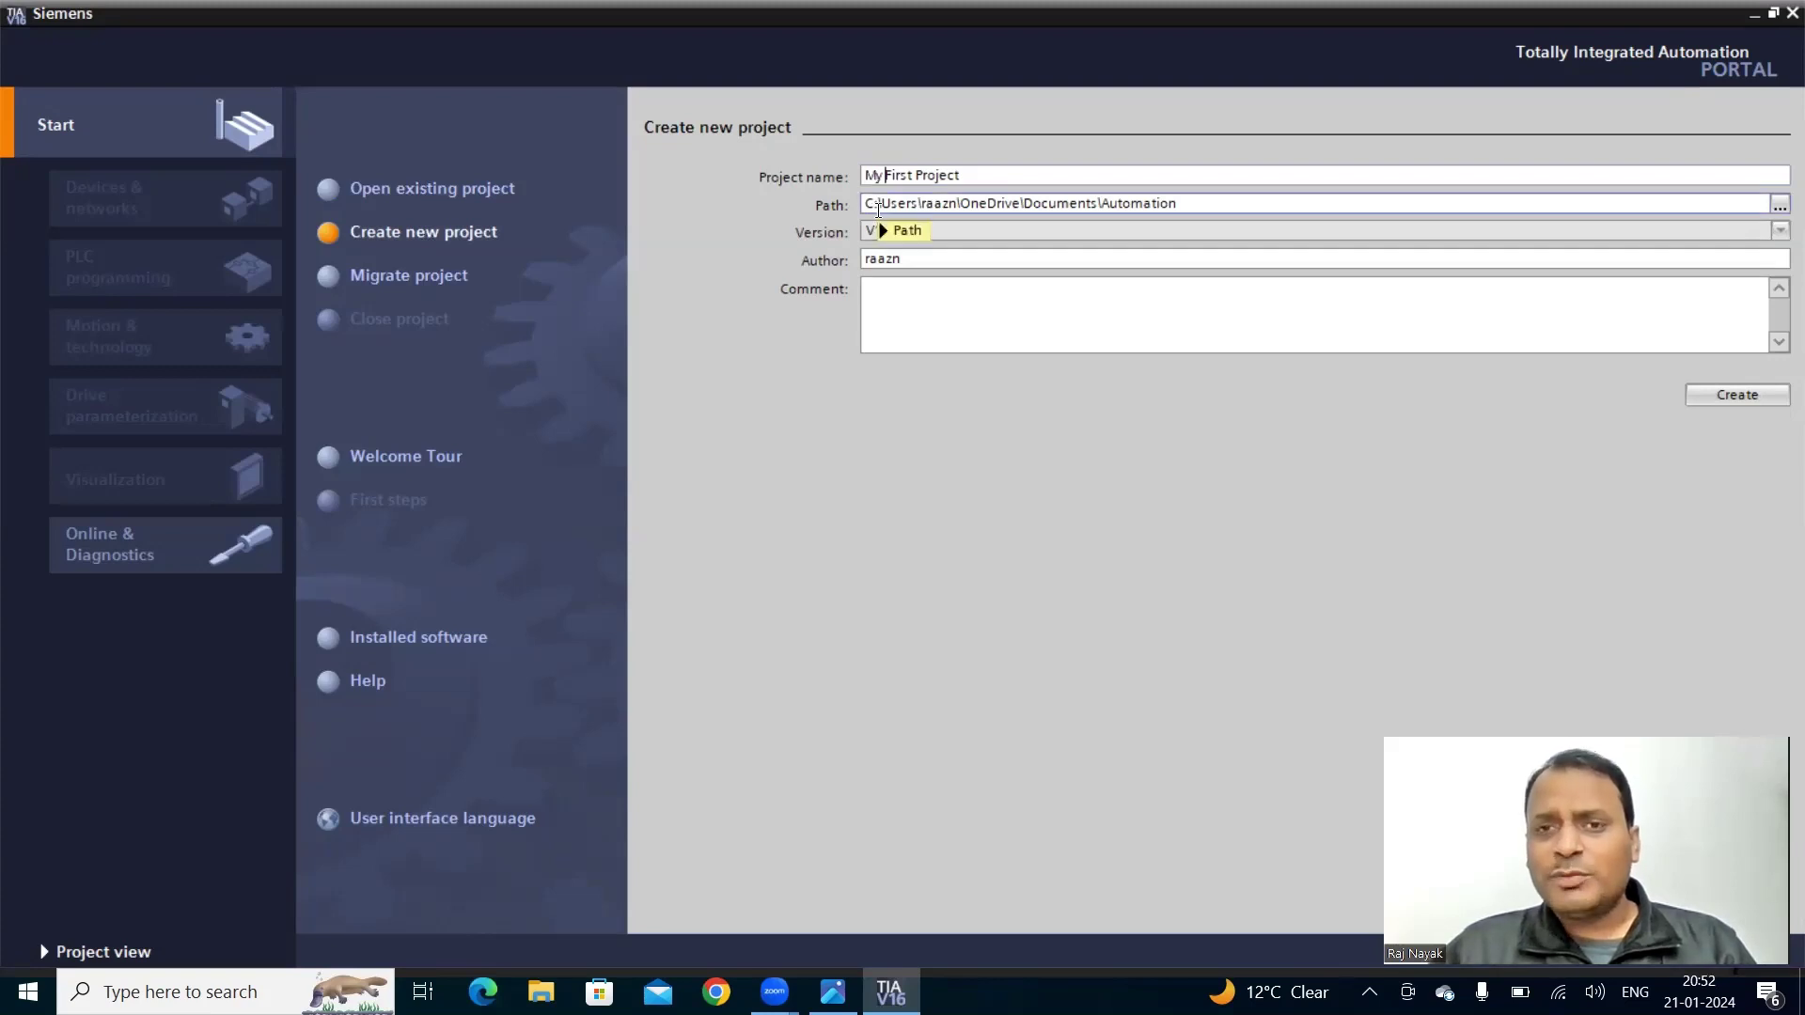
pyautogui.moveTo(878, 207)
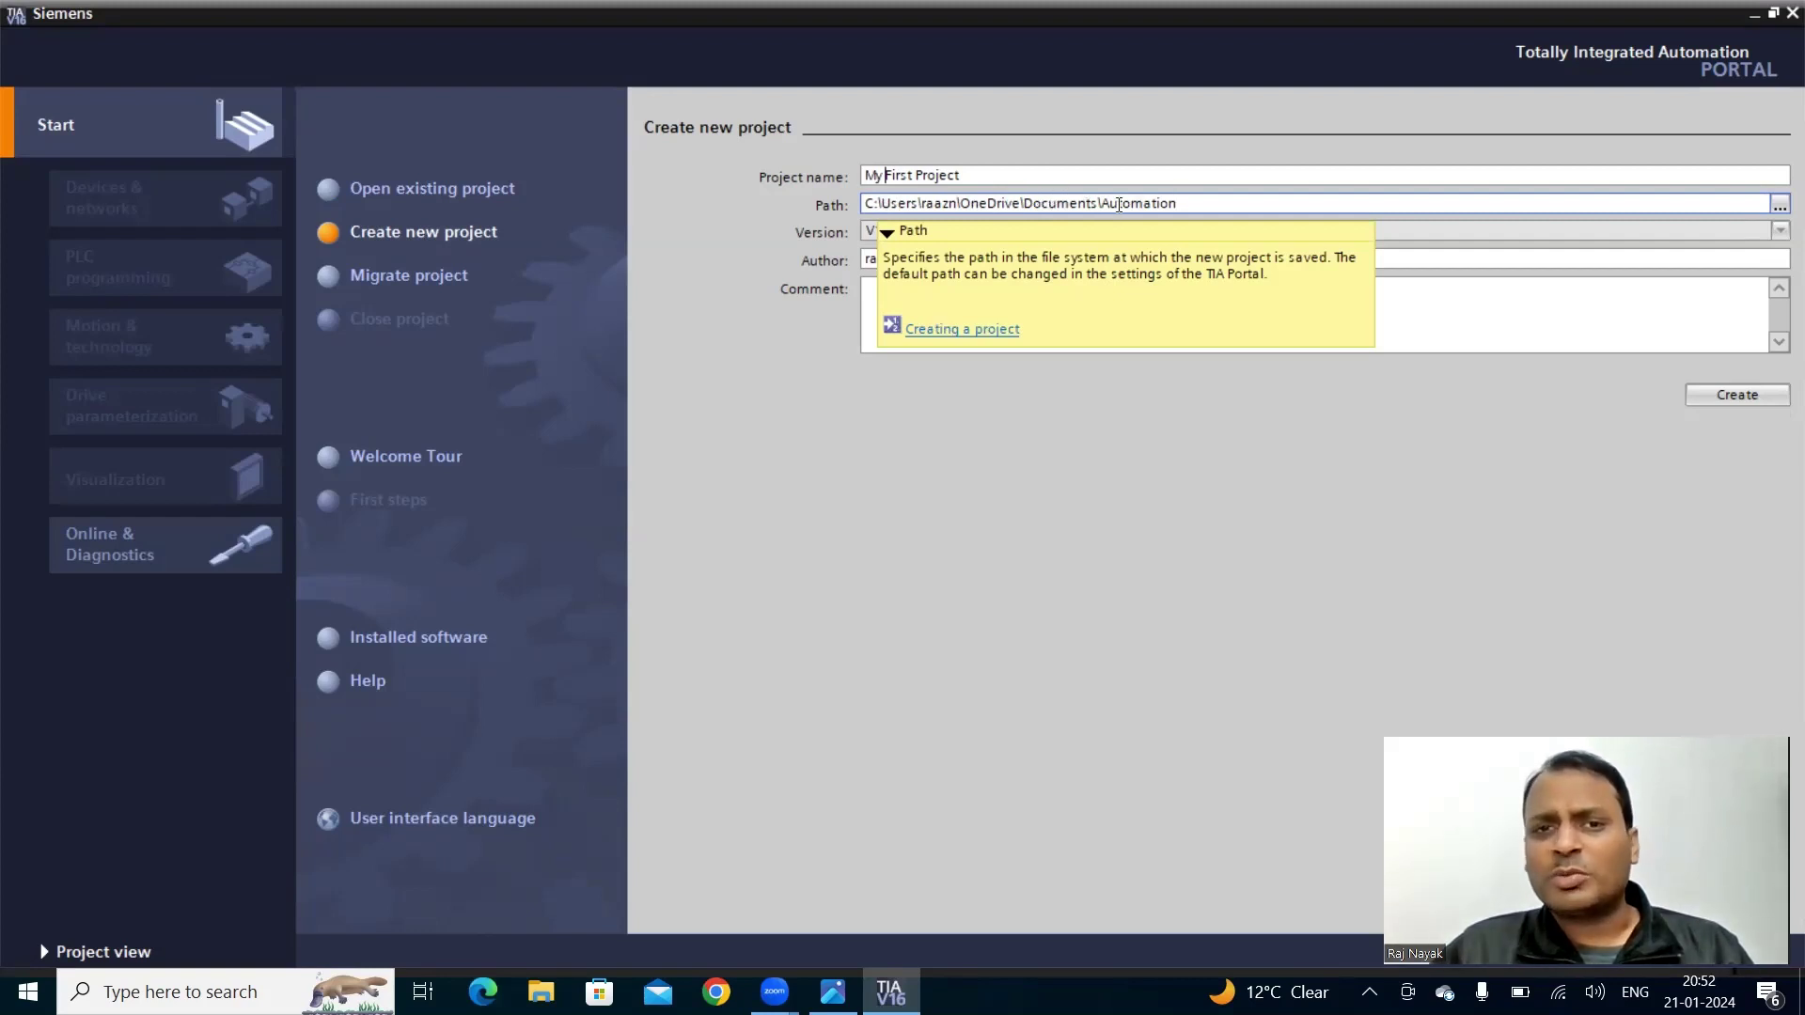
pyautogui.click(1204, 203)
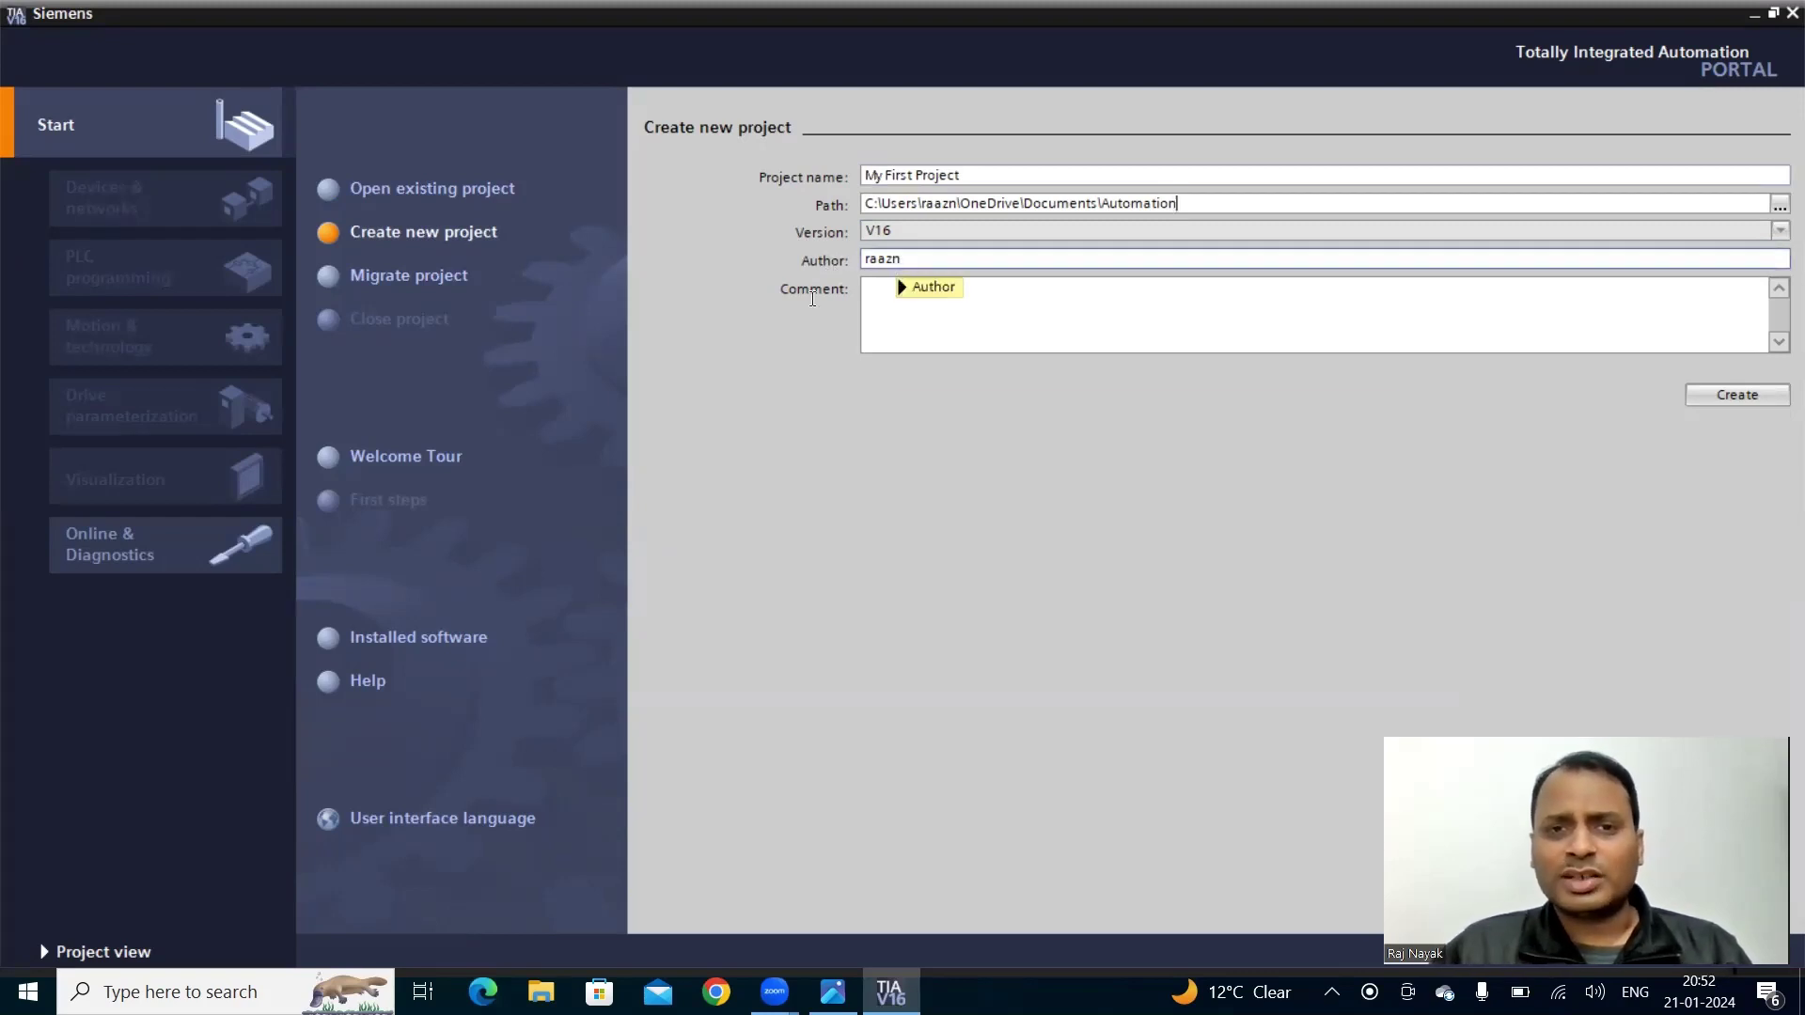
pyautogui.click(916, 305)
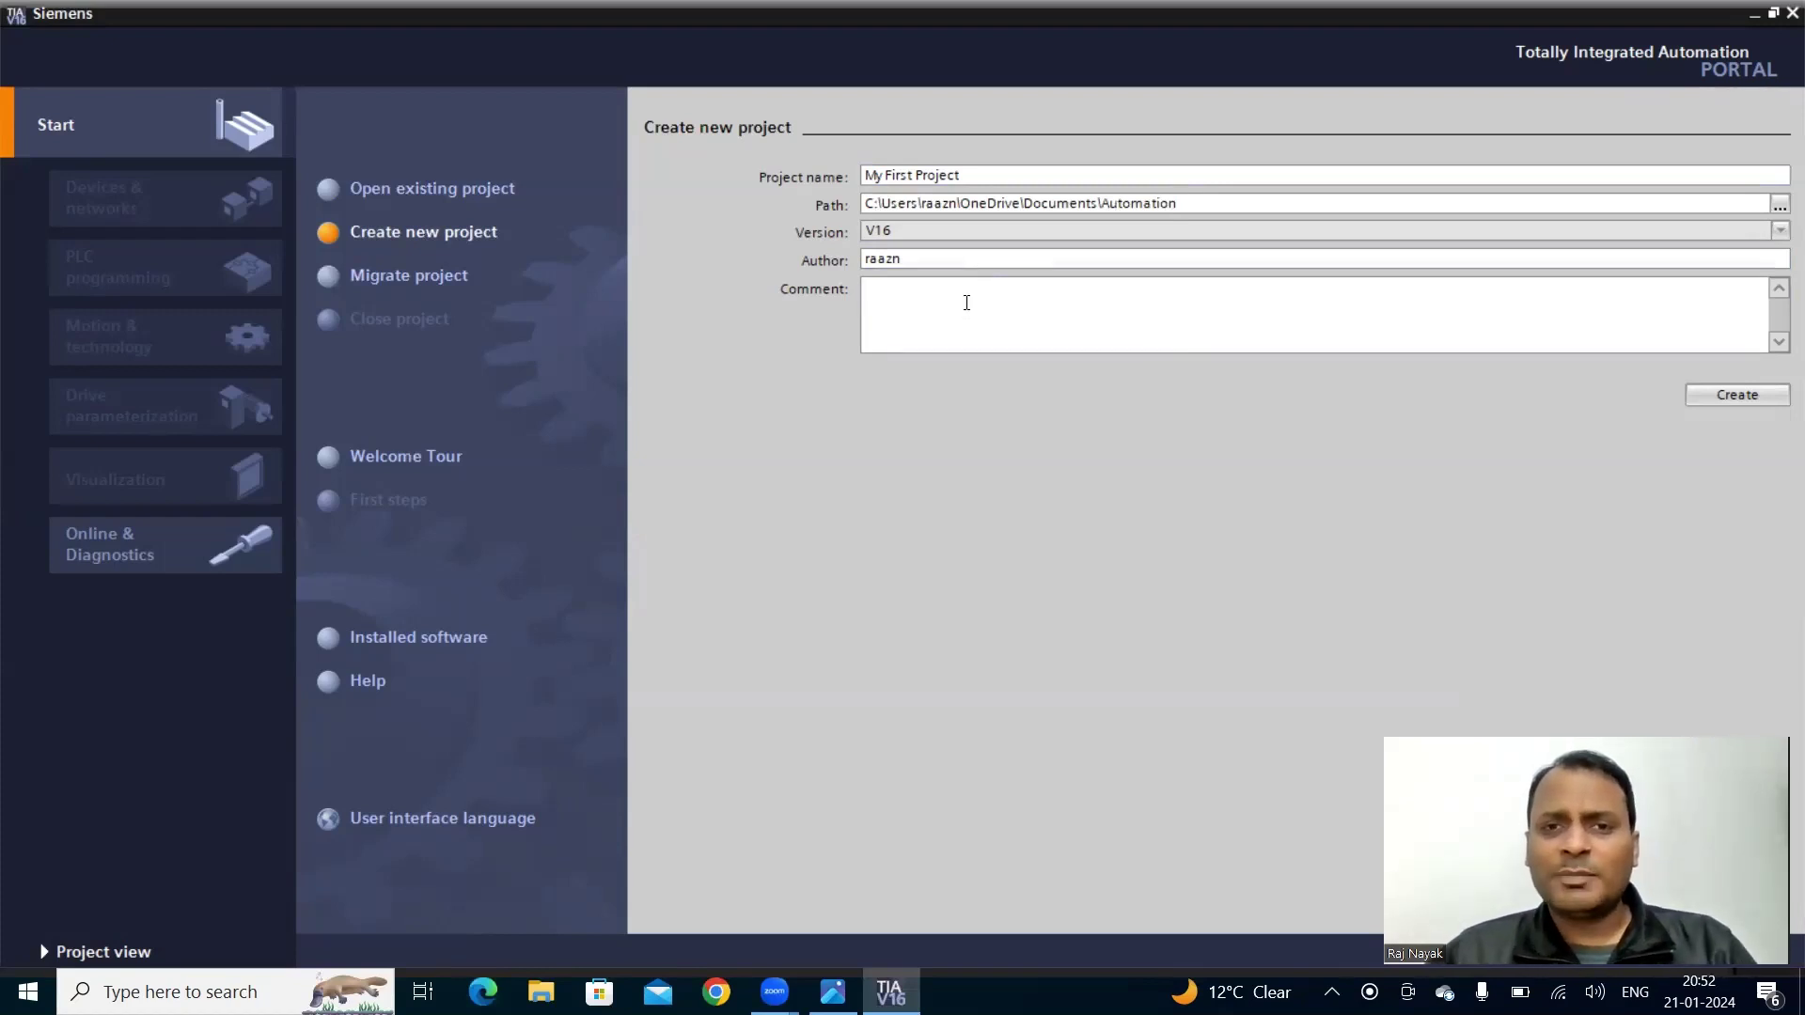
pyautogui.click(1752, 395)
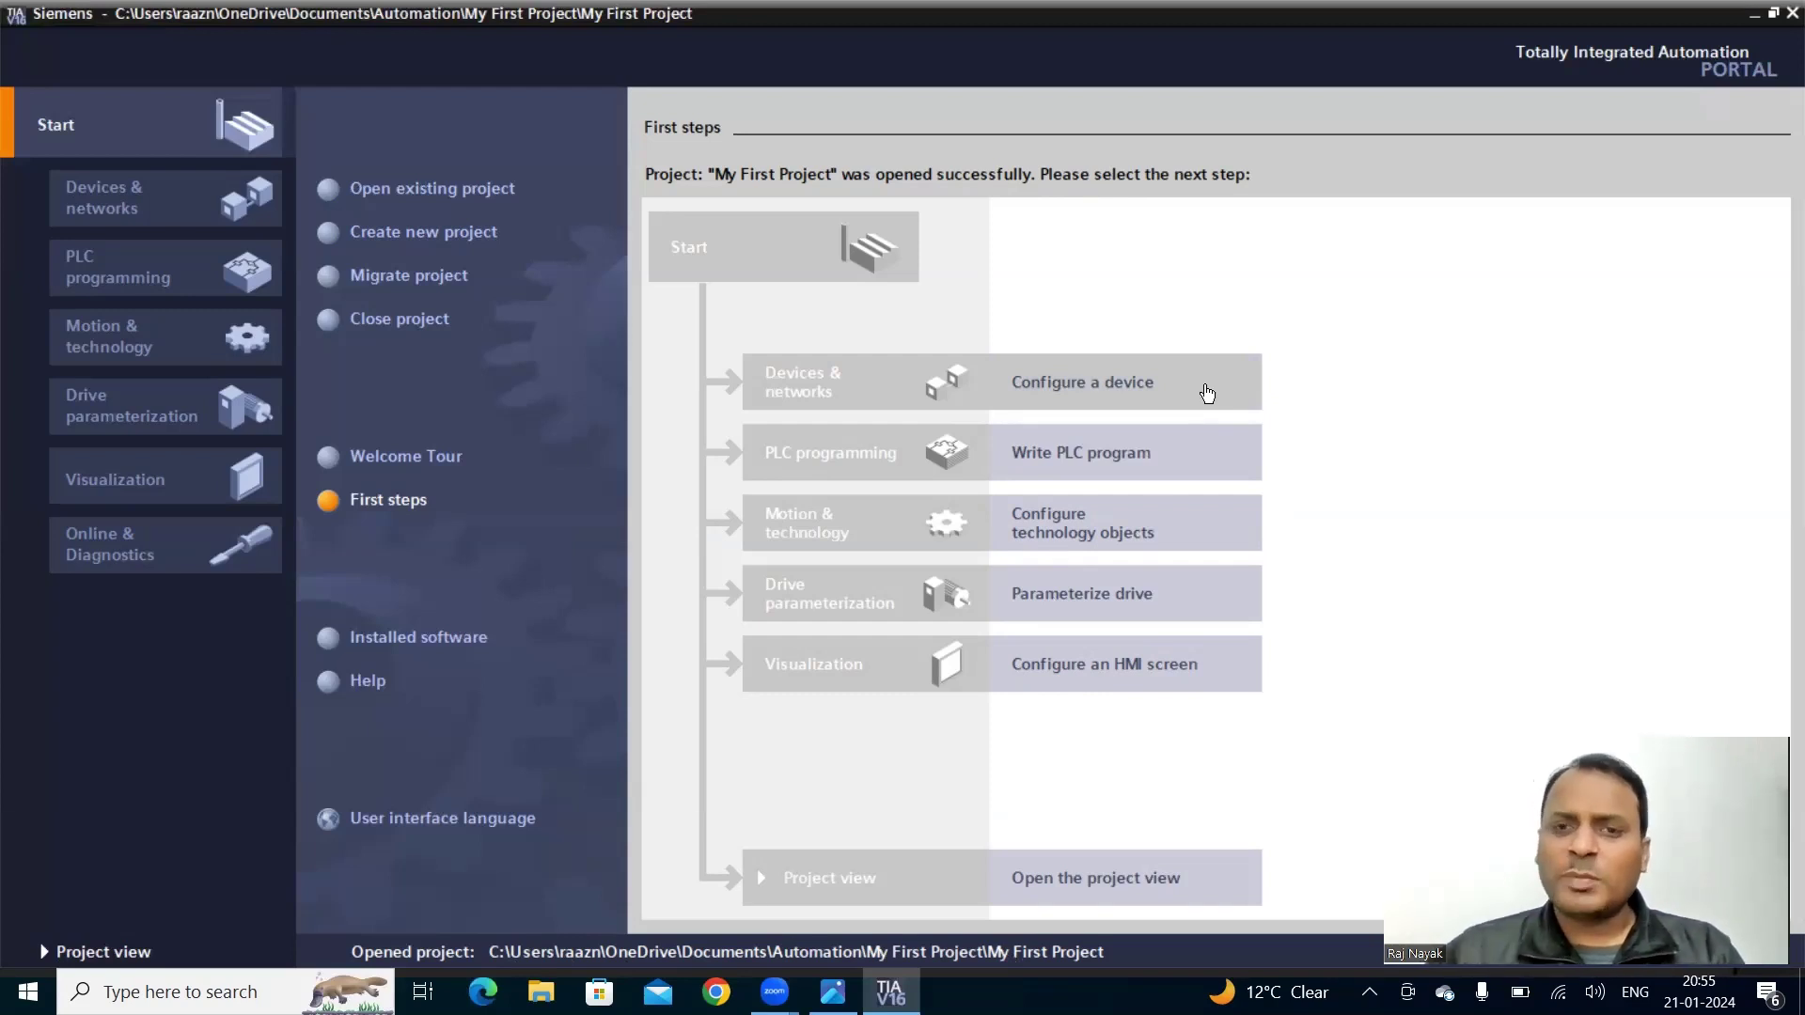
# - Start adding a new device and select the SIMATIC S7-1200 controller CPU 1217C DC/DC/DC with article number 6ES7 217-1AG40-0XB0
pyautogui.click(1024, 395)
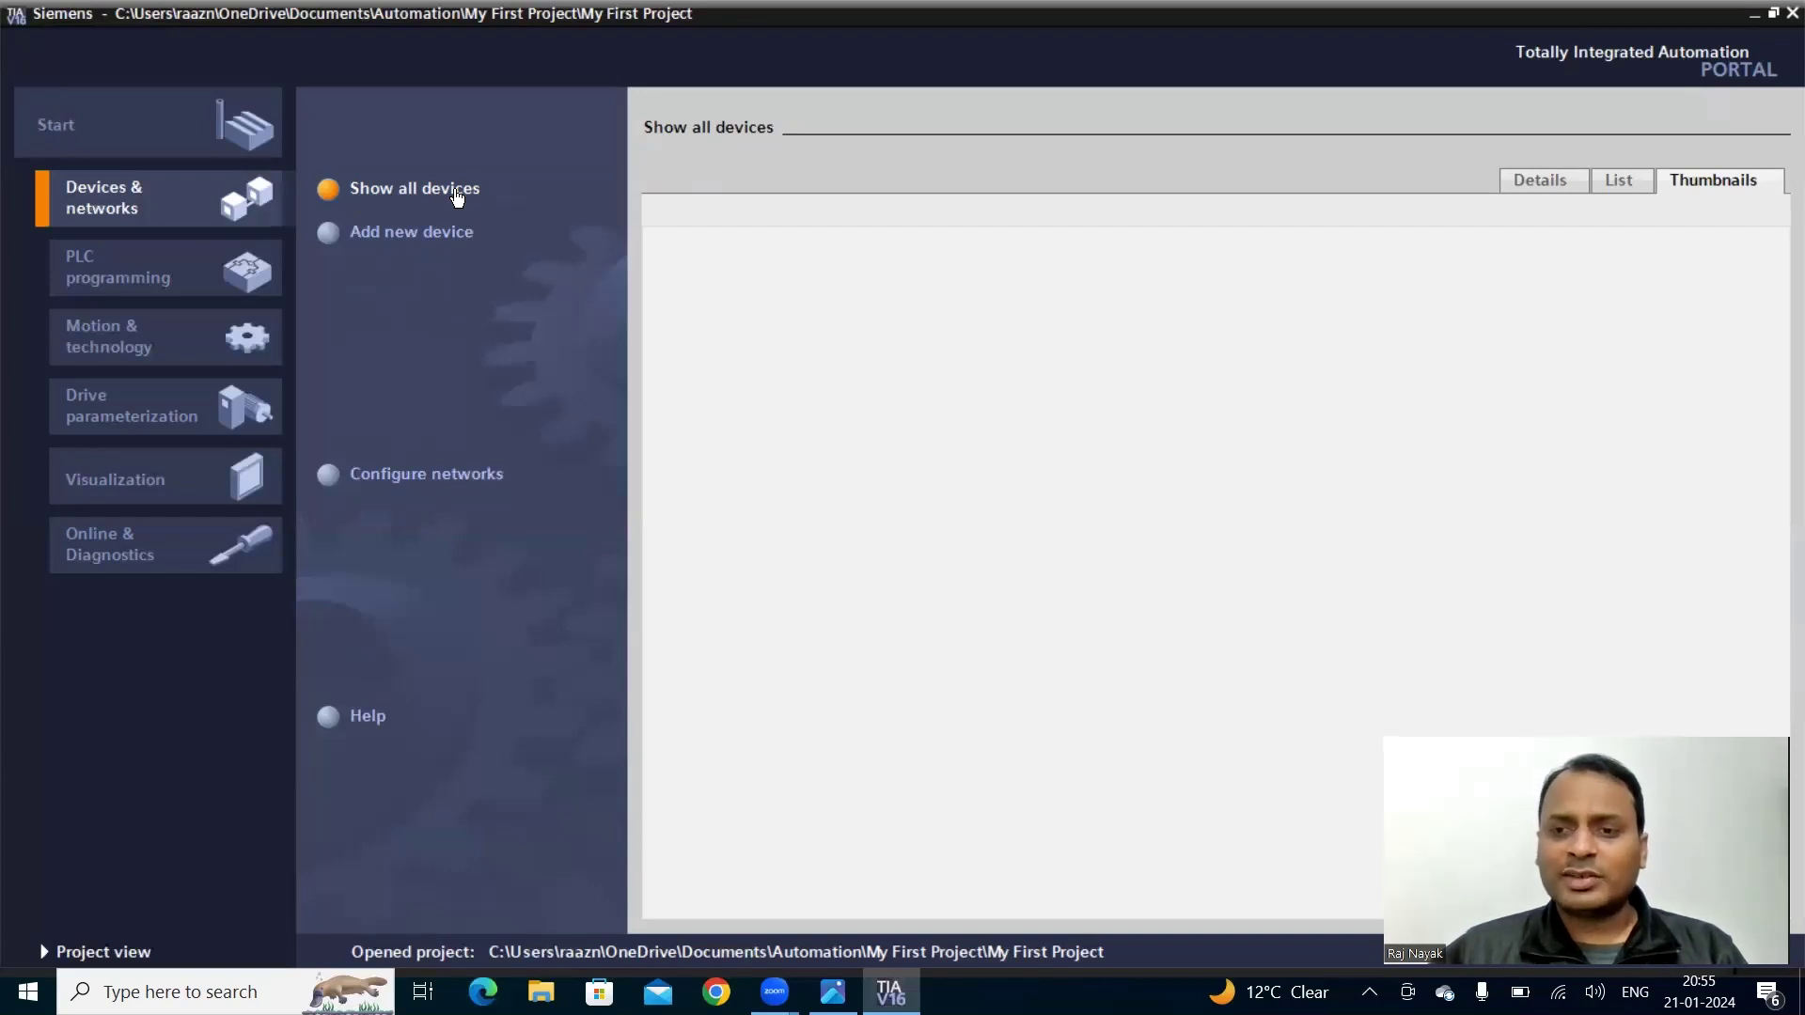
pyautogui.click(327, 233)
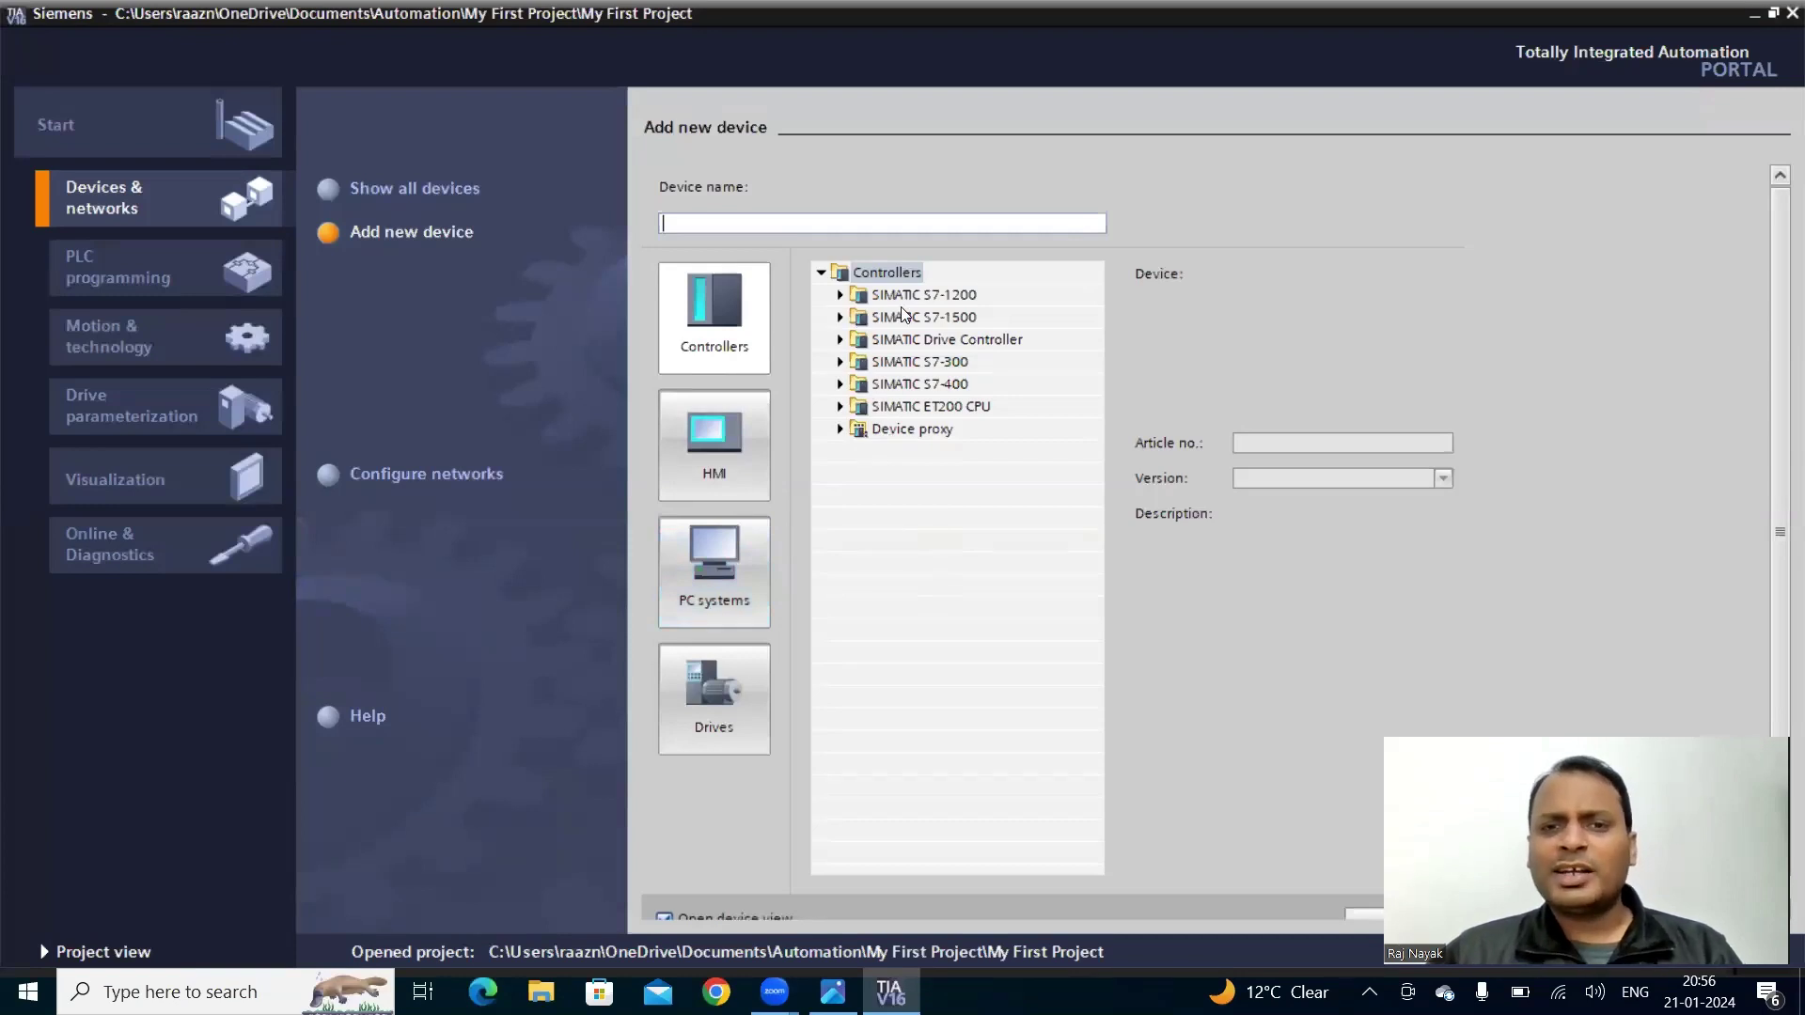
pyautogui.click(732, 317)
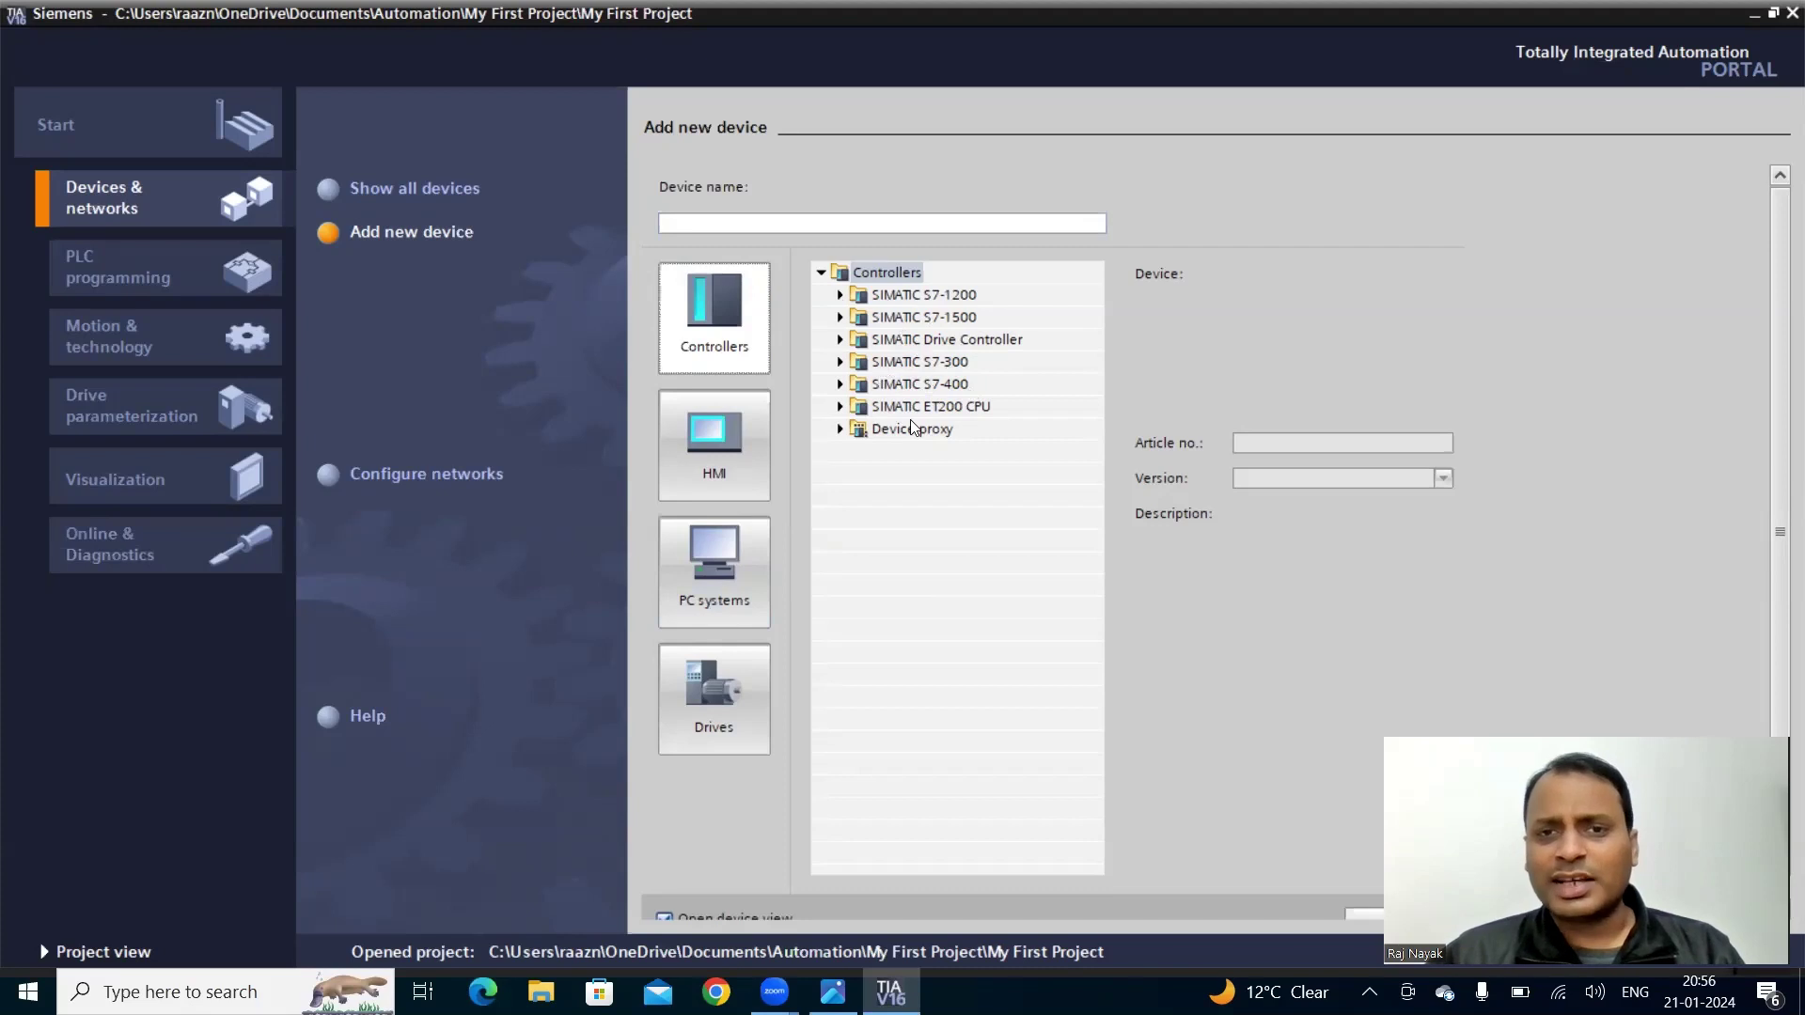
pyautogui.click(839, 295)
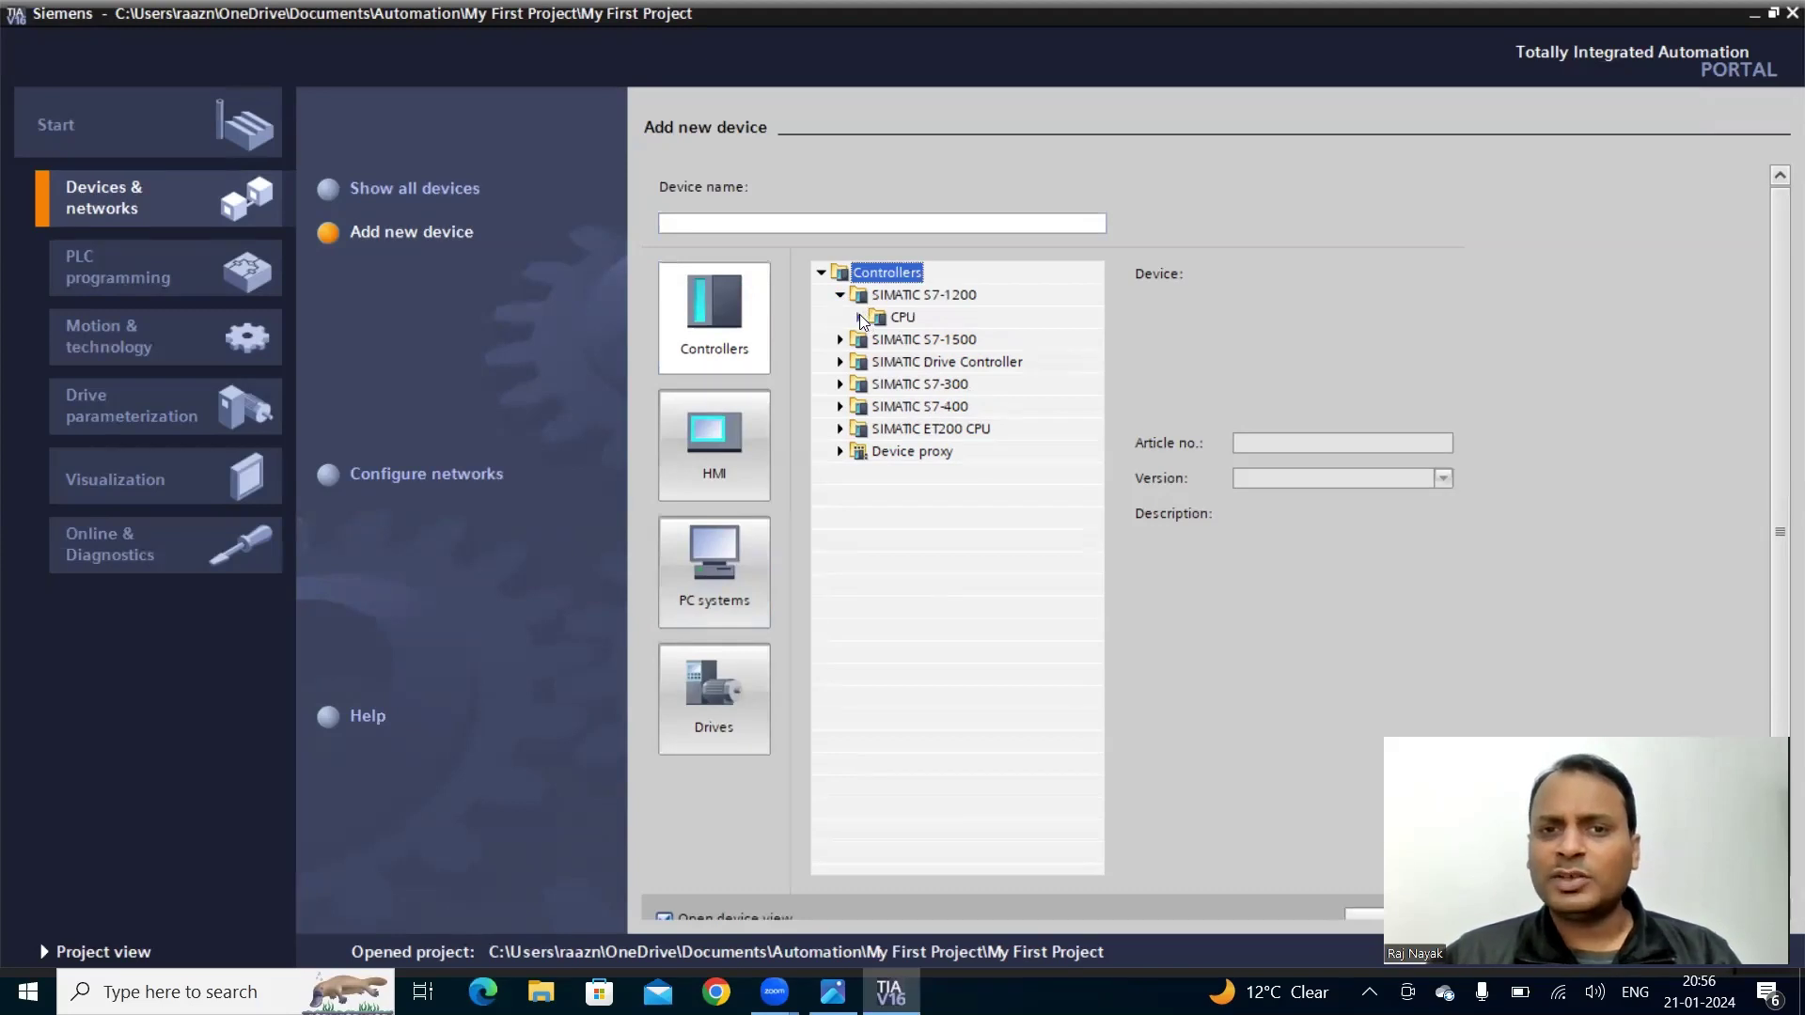
pyautogui.click(860, 318)
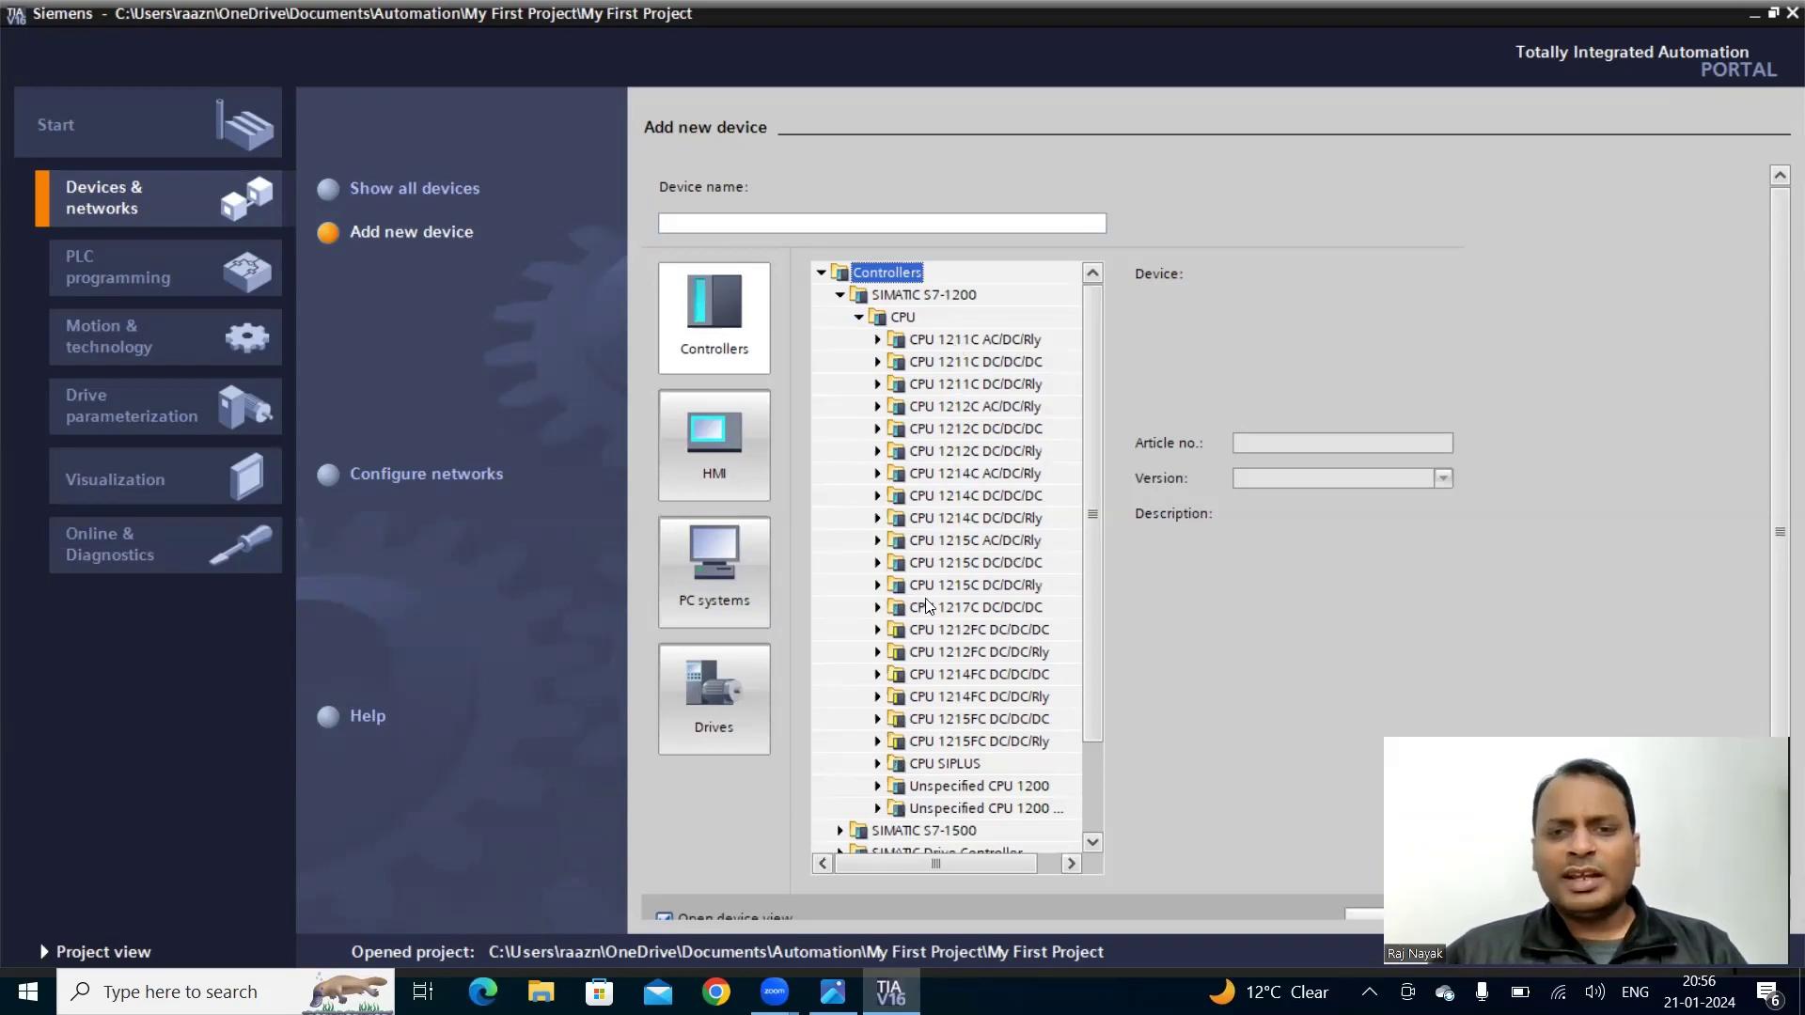
pyautogui.click(878, 608)
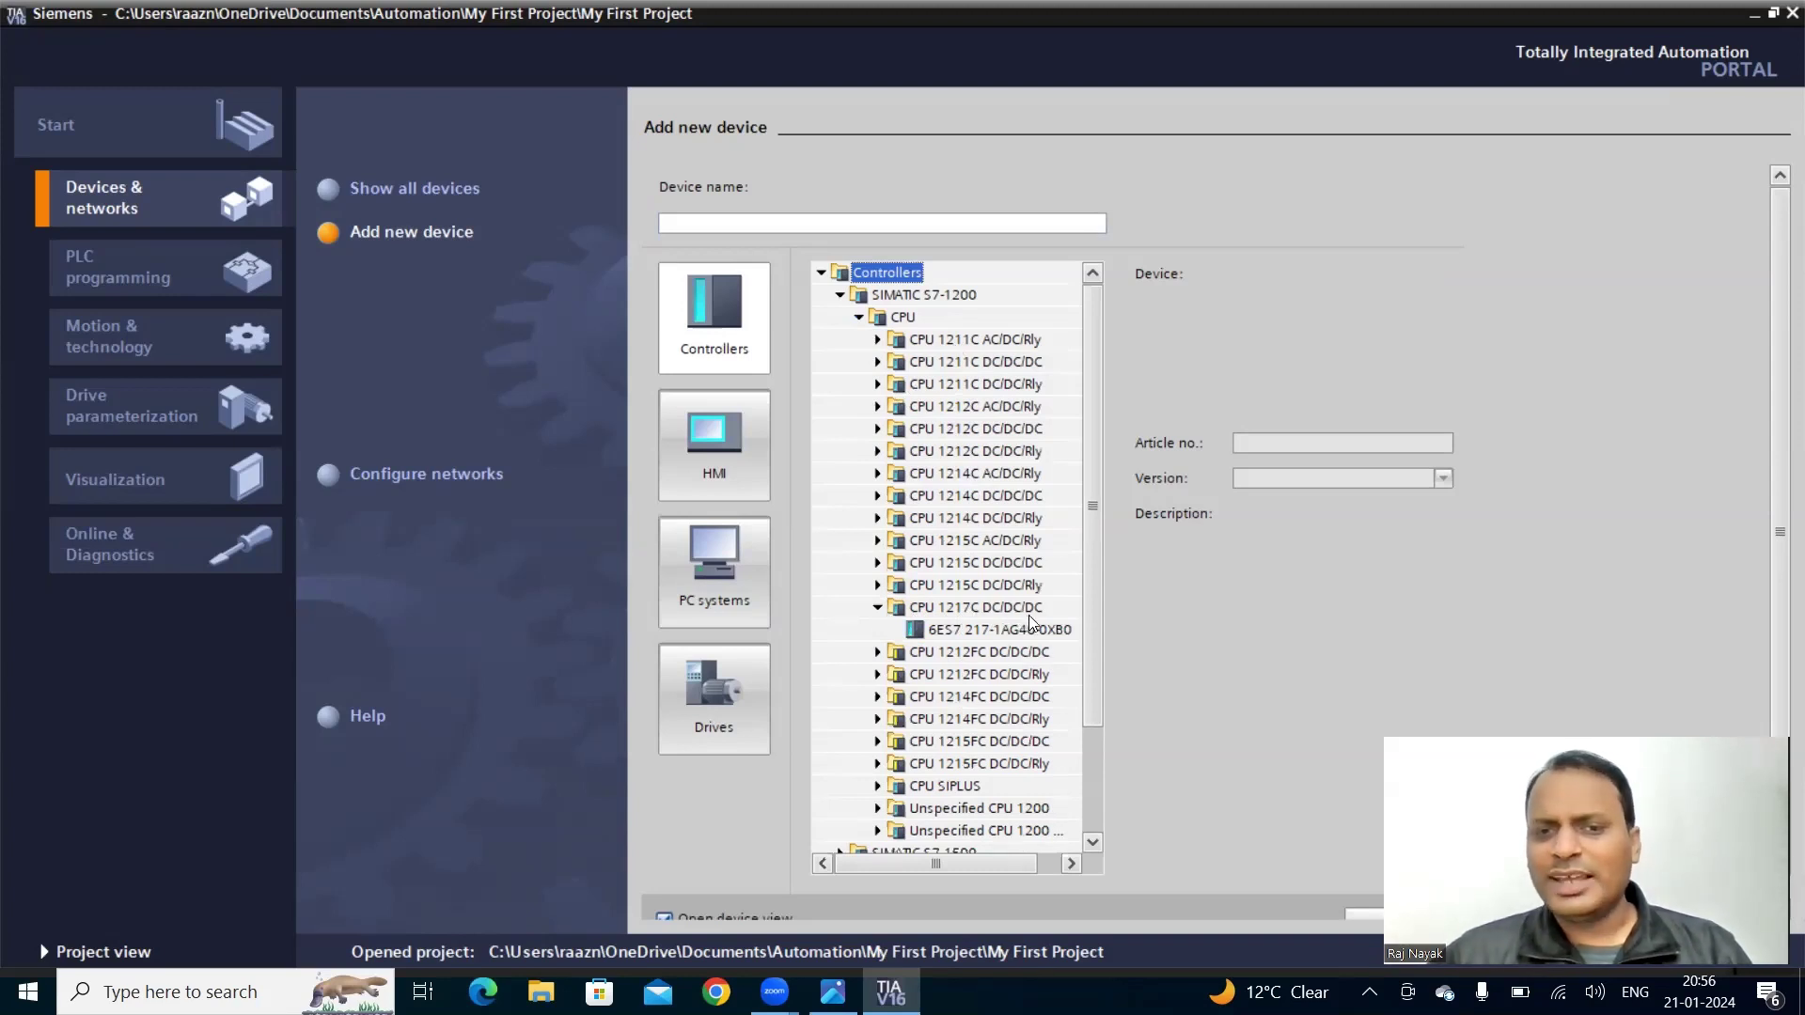
pyautogui.click(977, 630)
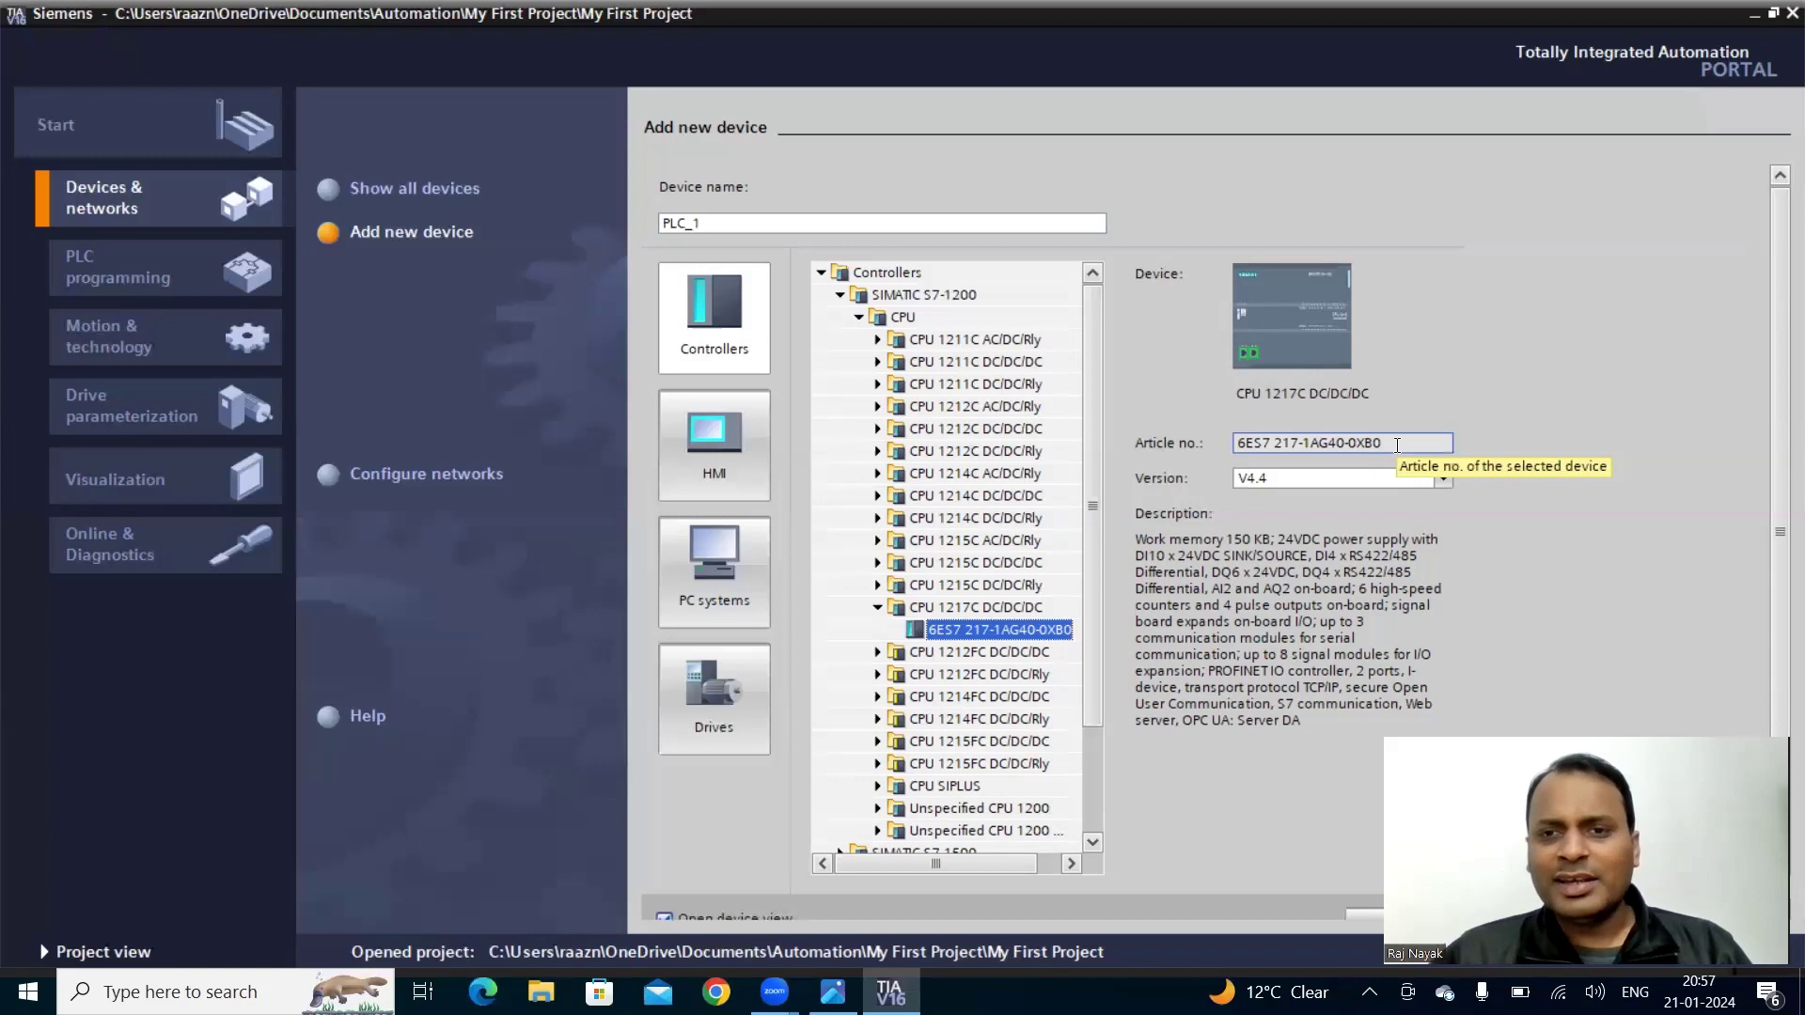
# - Use firmware version V4.4 for the selected CPU and add it to the project with its device view open
pyautogui.click(1442, 479)
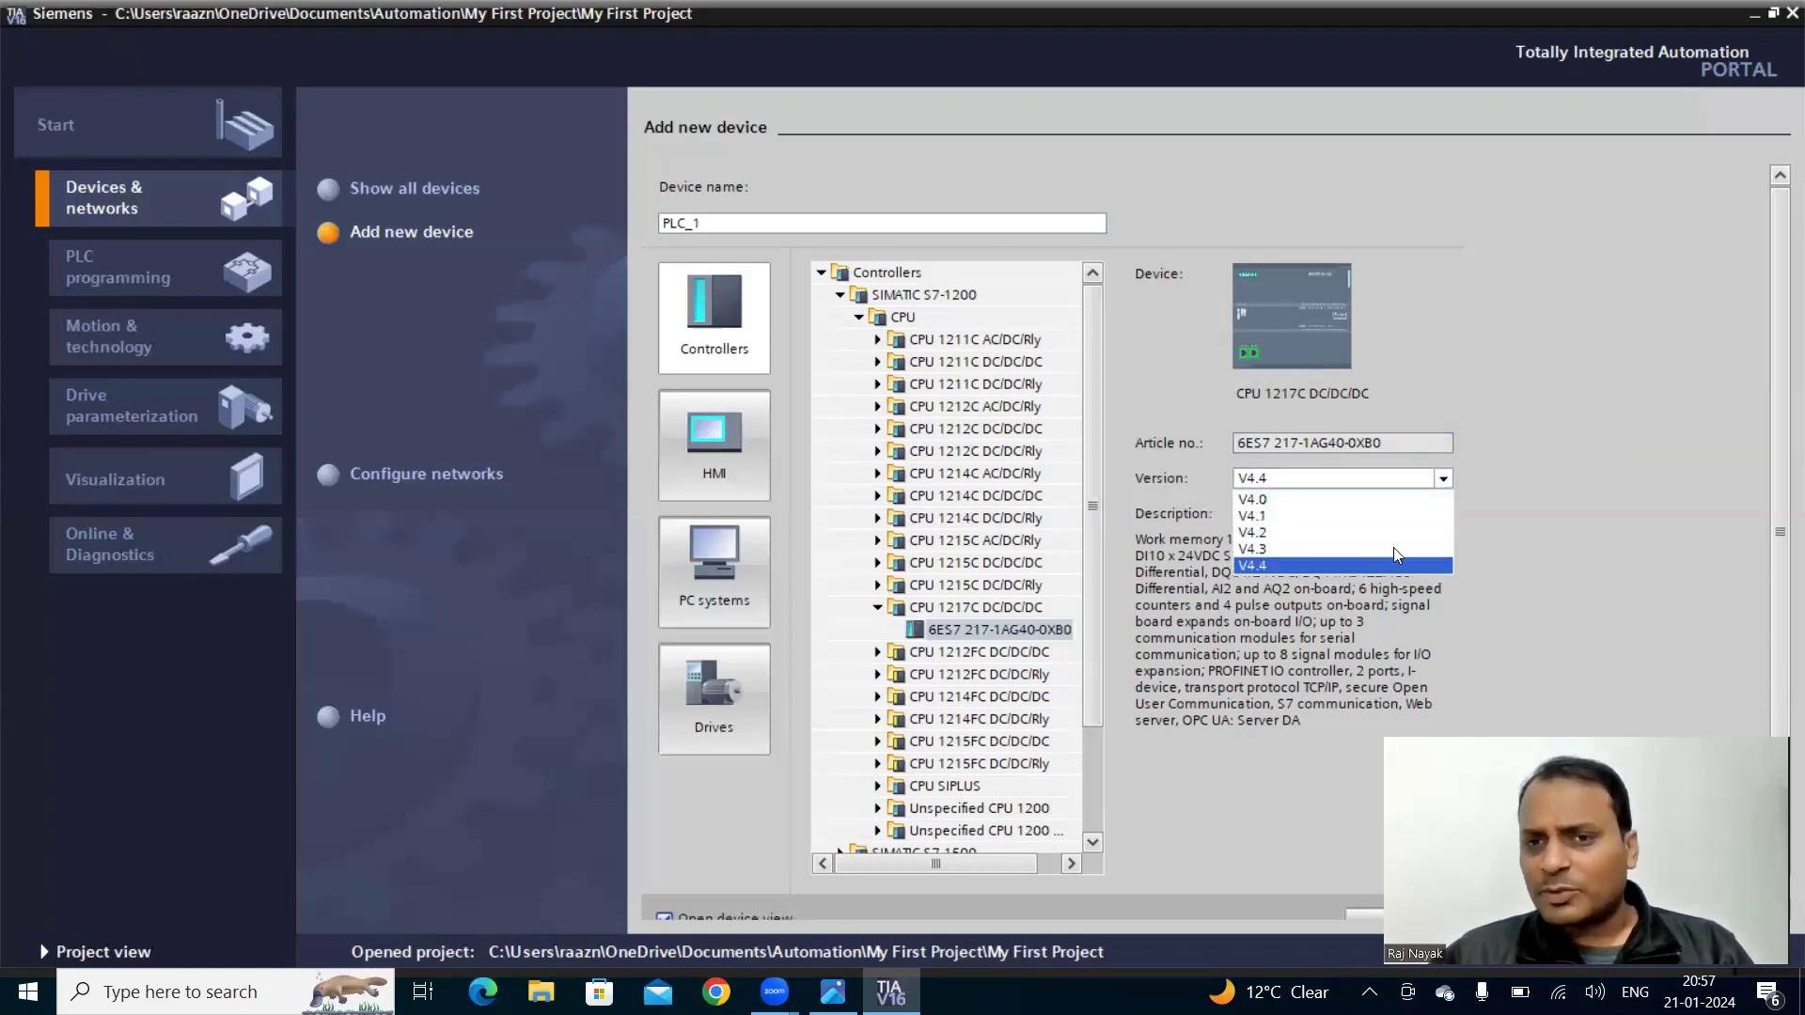
pyautogui.click(1451, 478)
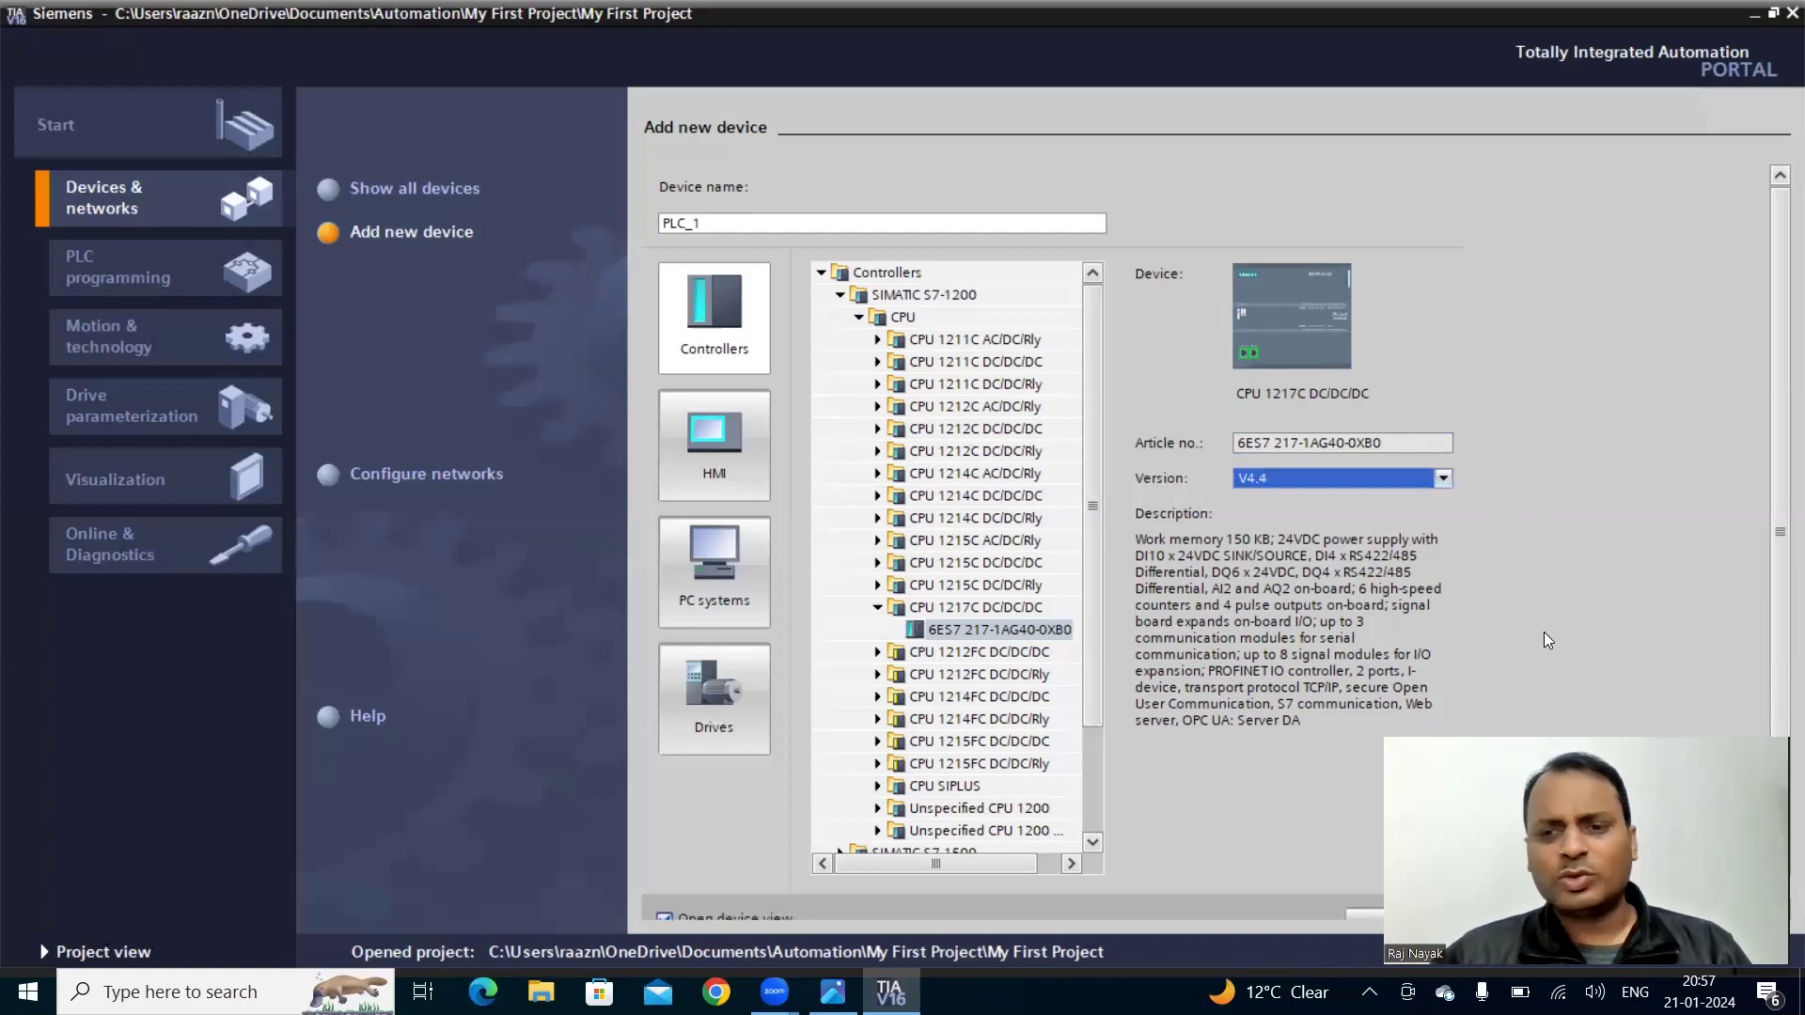
pyautogui.scroll(-1, 1560, 547)
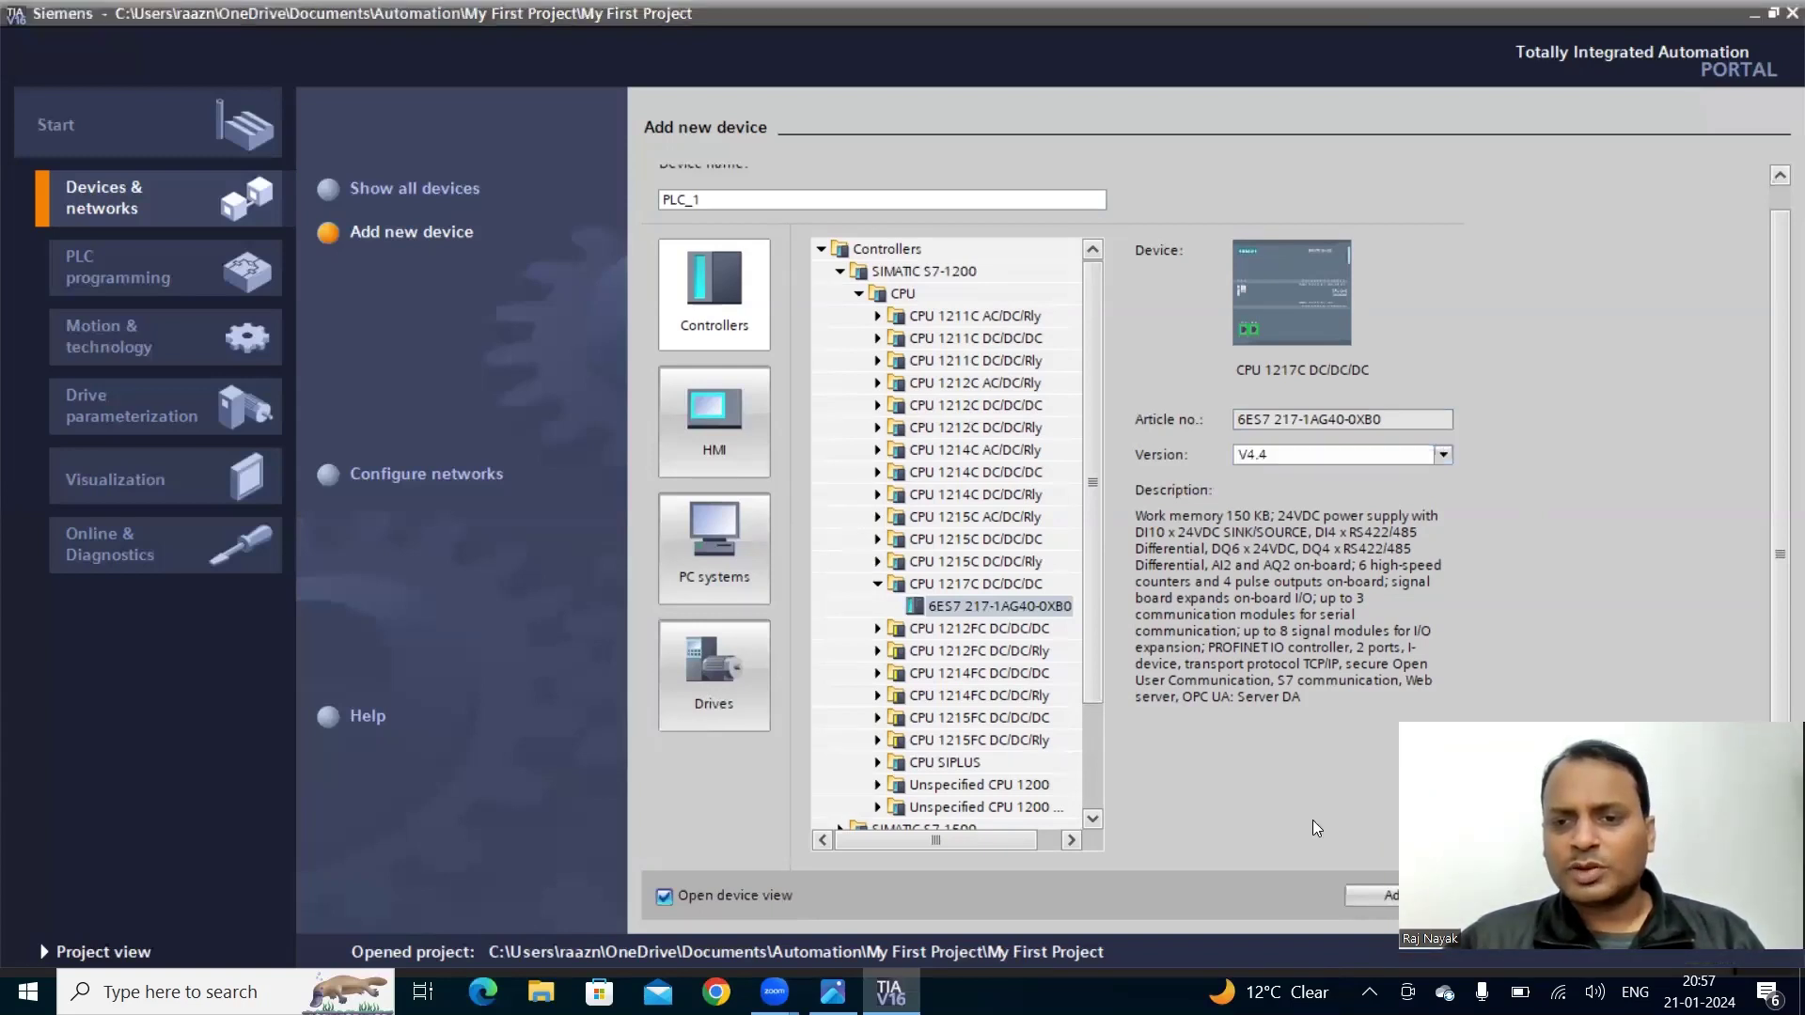
pyautogui.click(1369, 896)
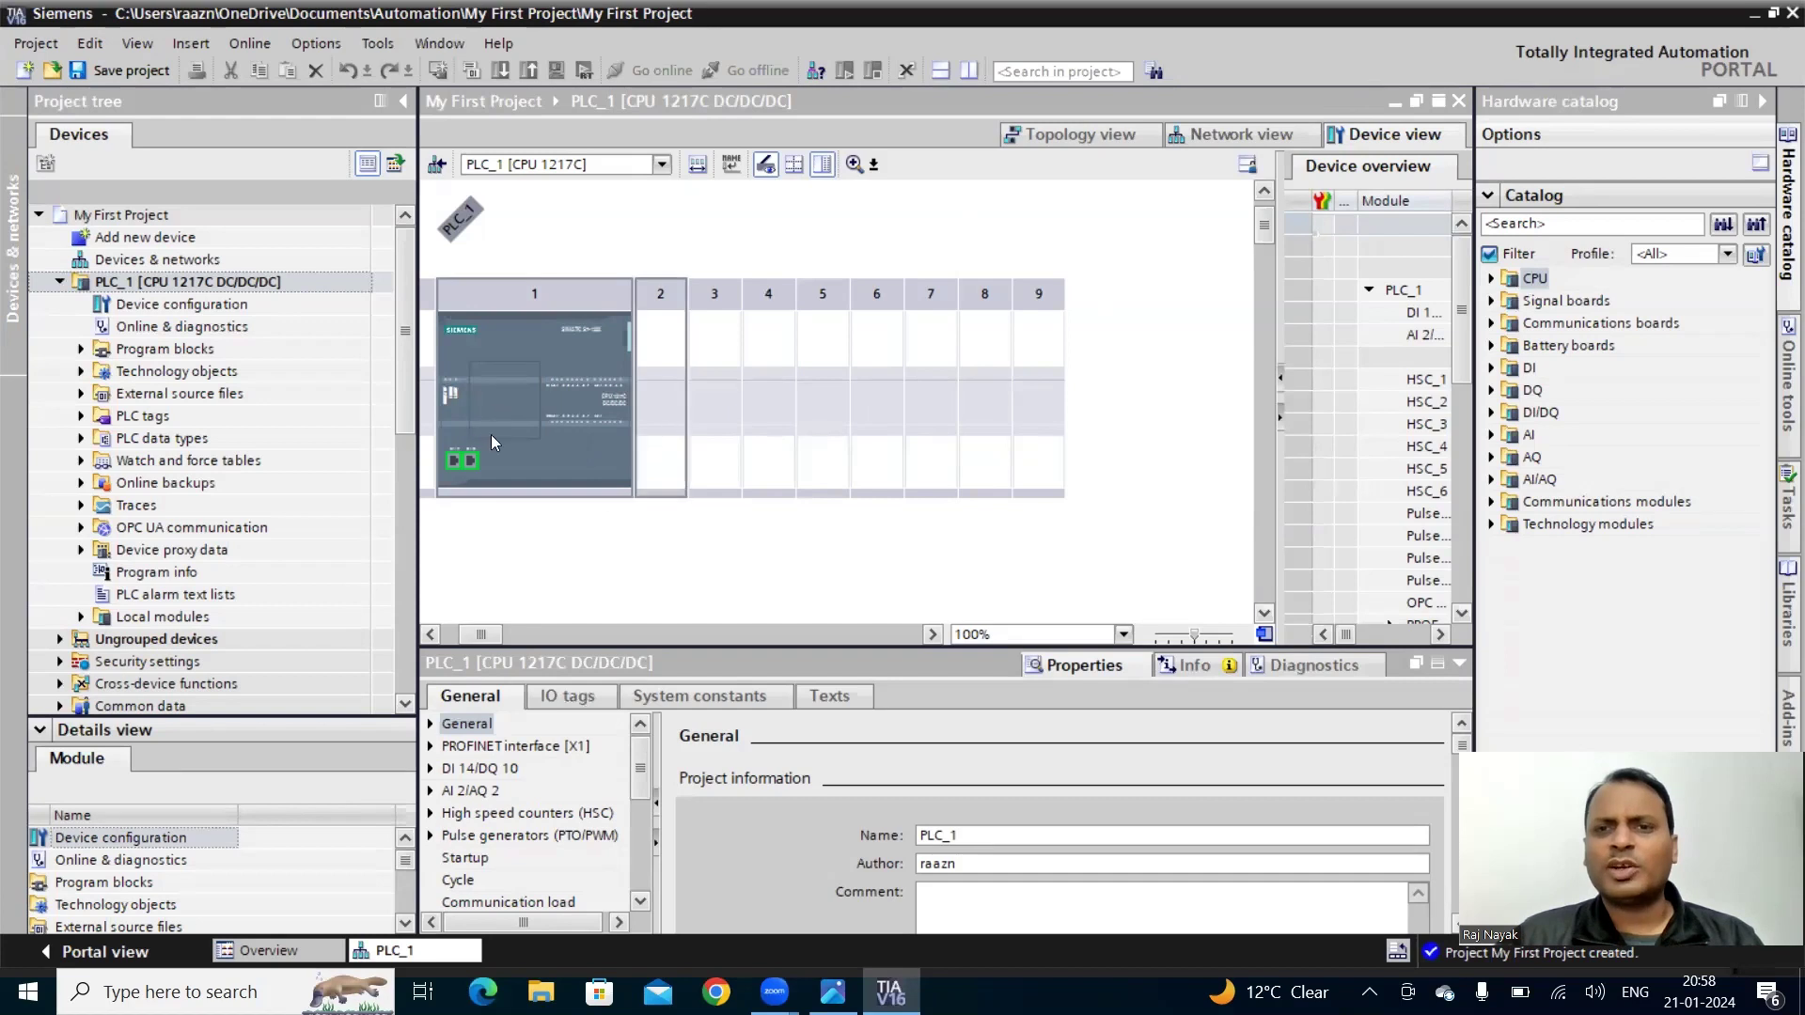
# - Show the added controller in the network view
pyautogui.click(1226, 137)
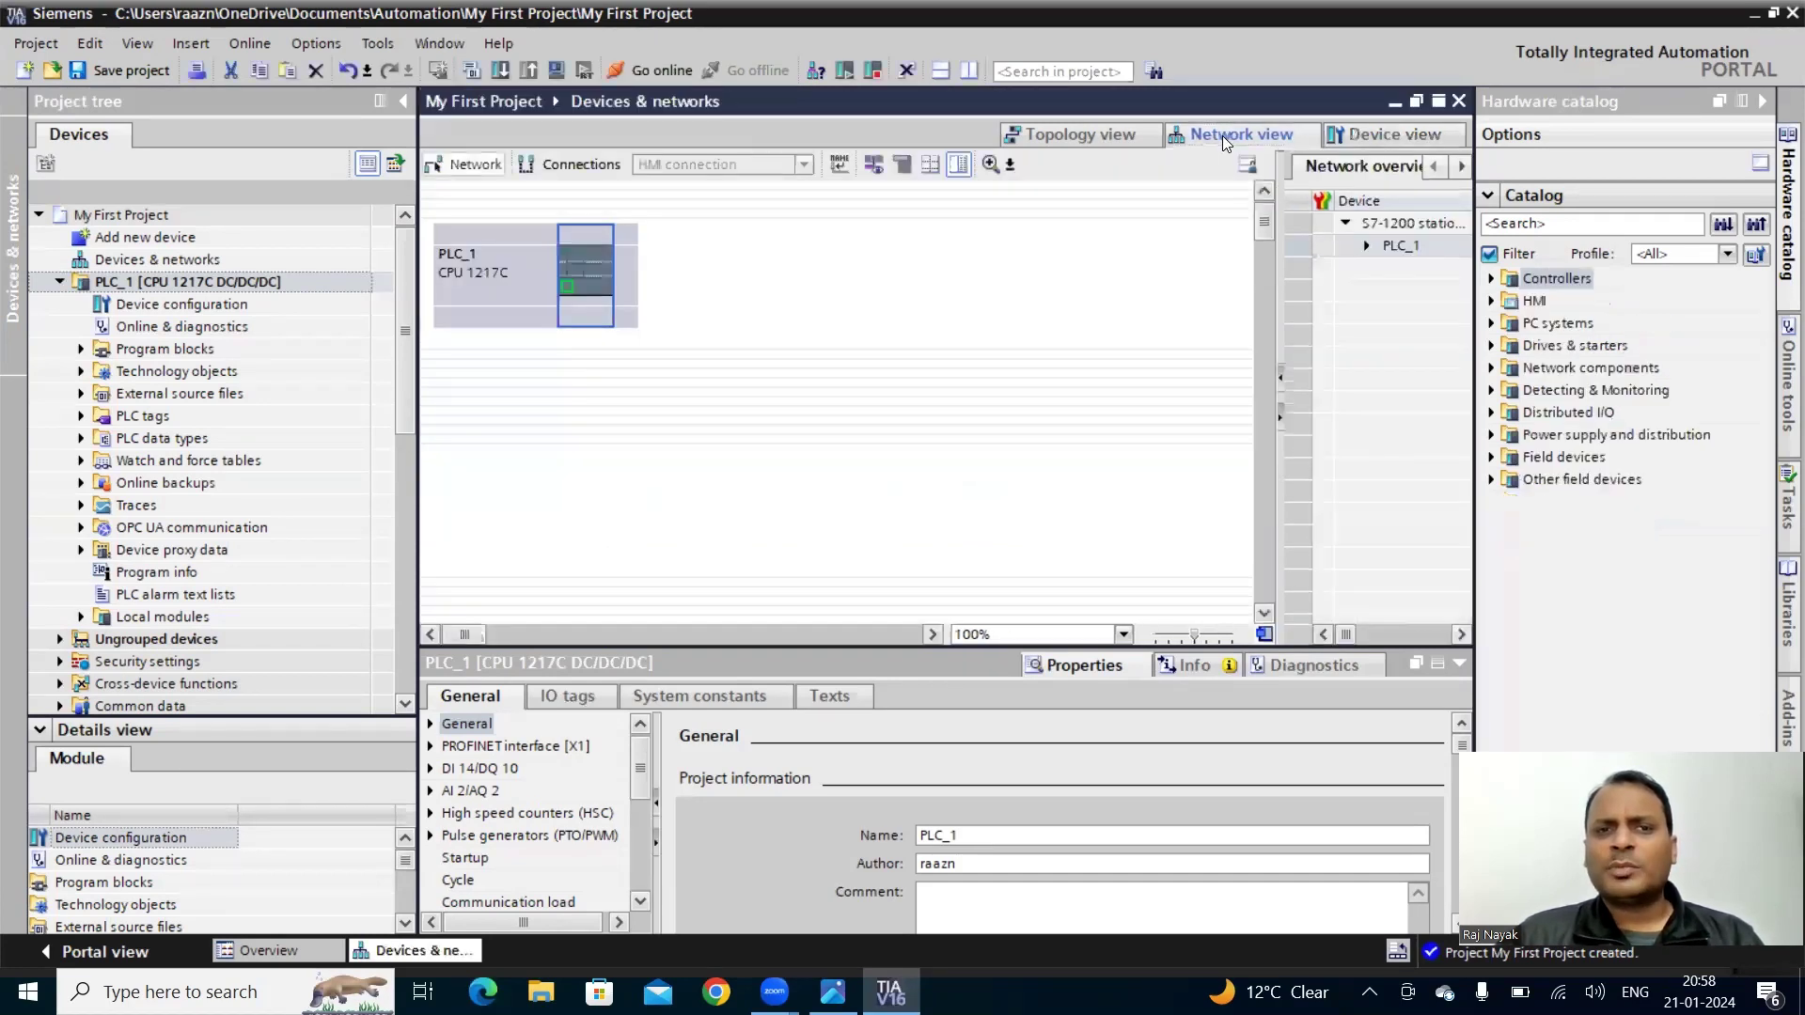
# - Show PLC_1 in the device view at 200% zoom with a narrower project tree, and look over the rack slots on both sides of the CPU
pyautogui.click(594, 269)
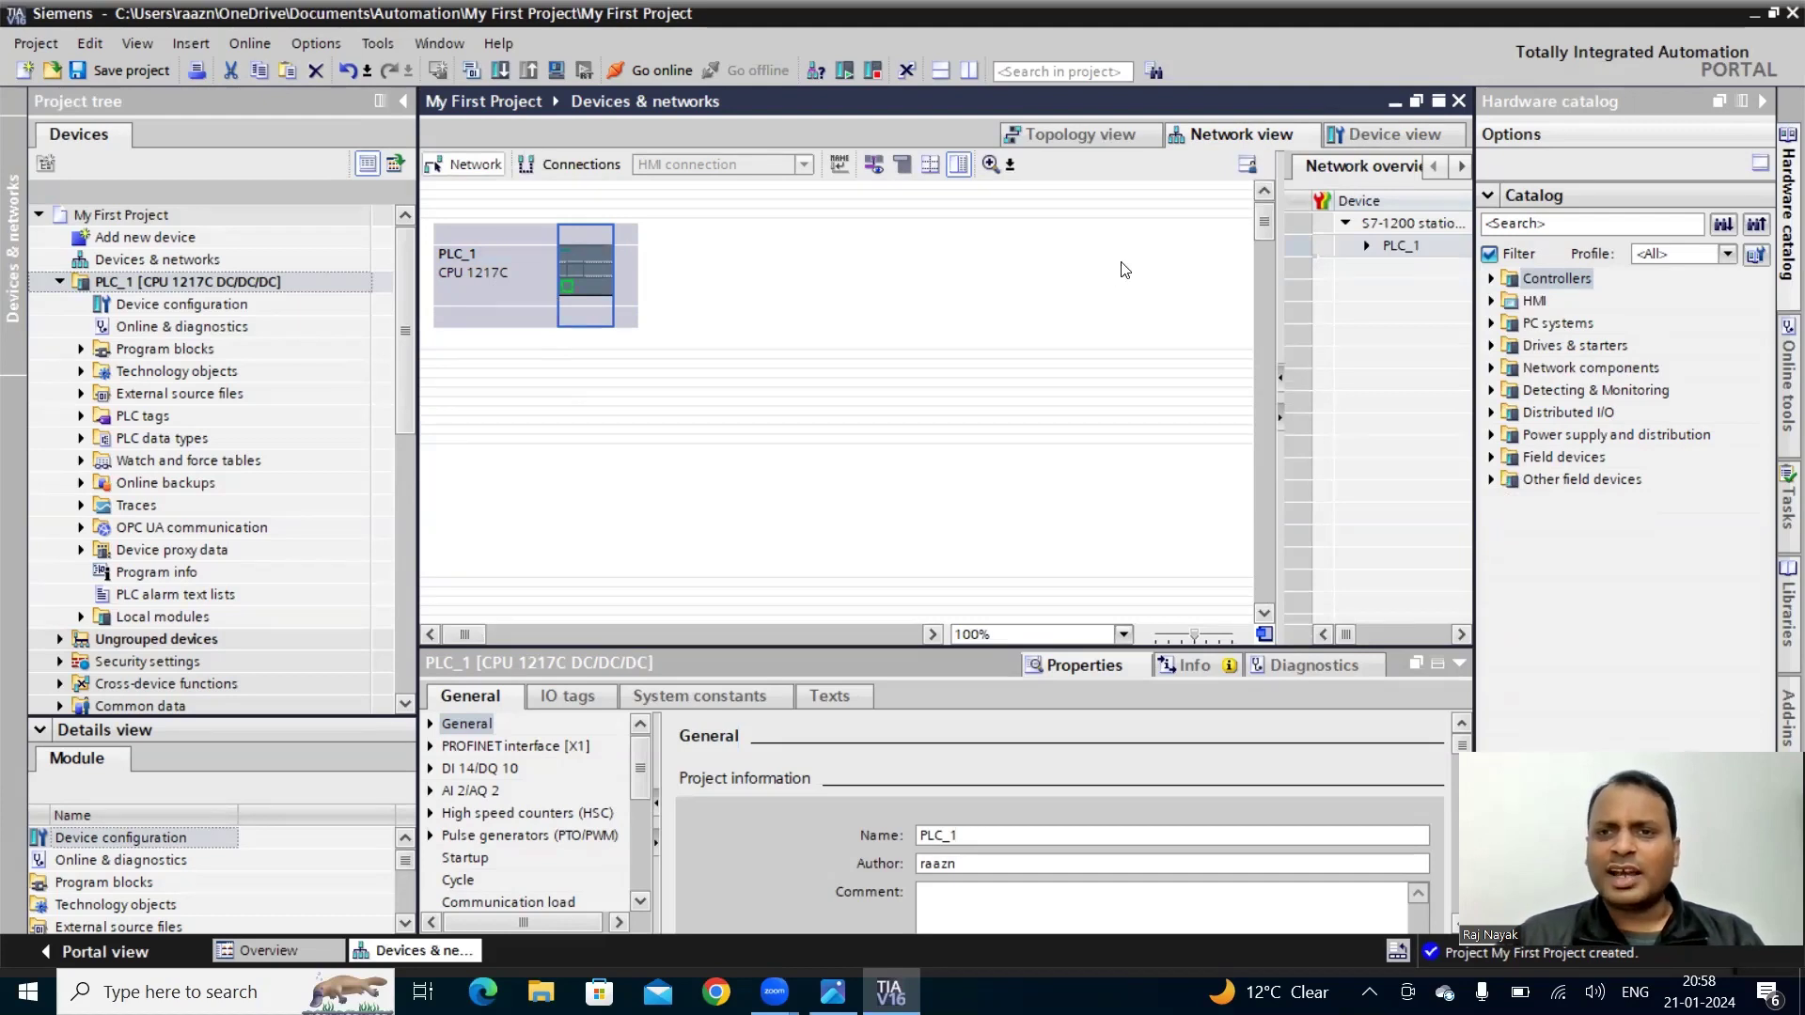
pyautogui.click(1382, 133)
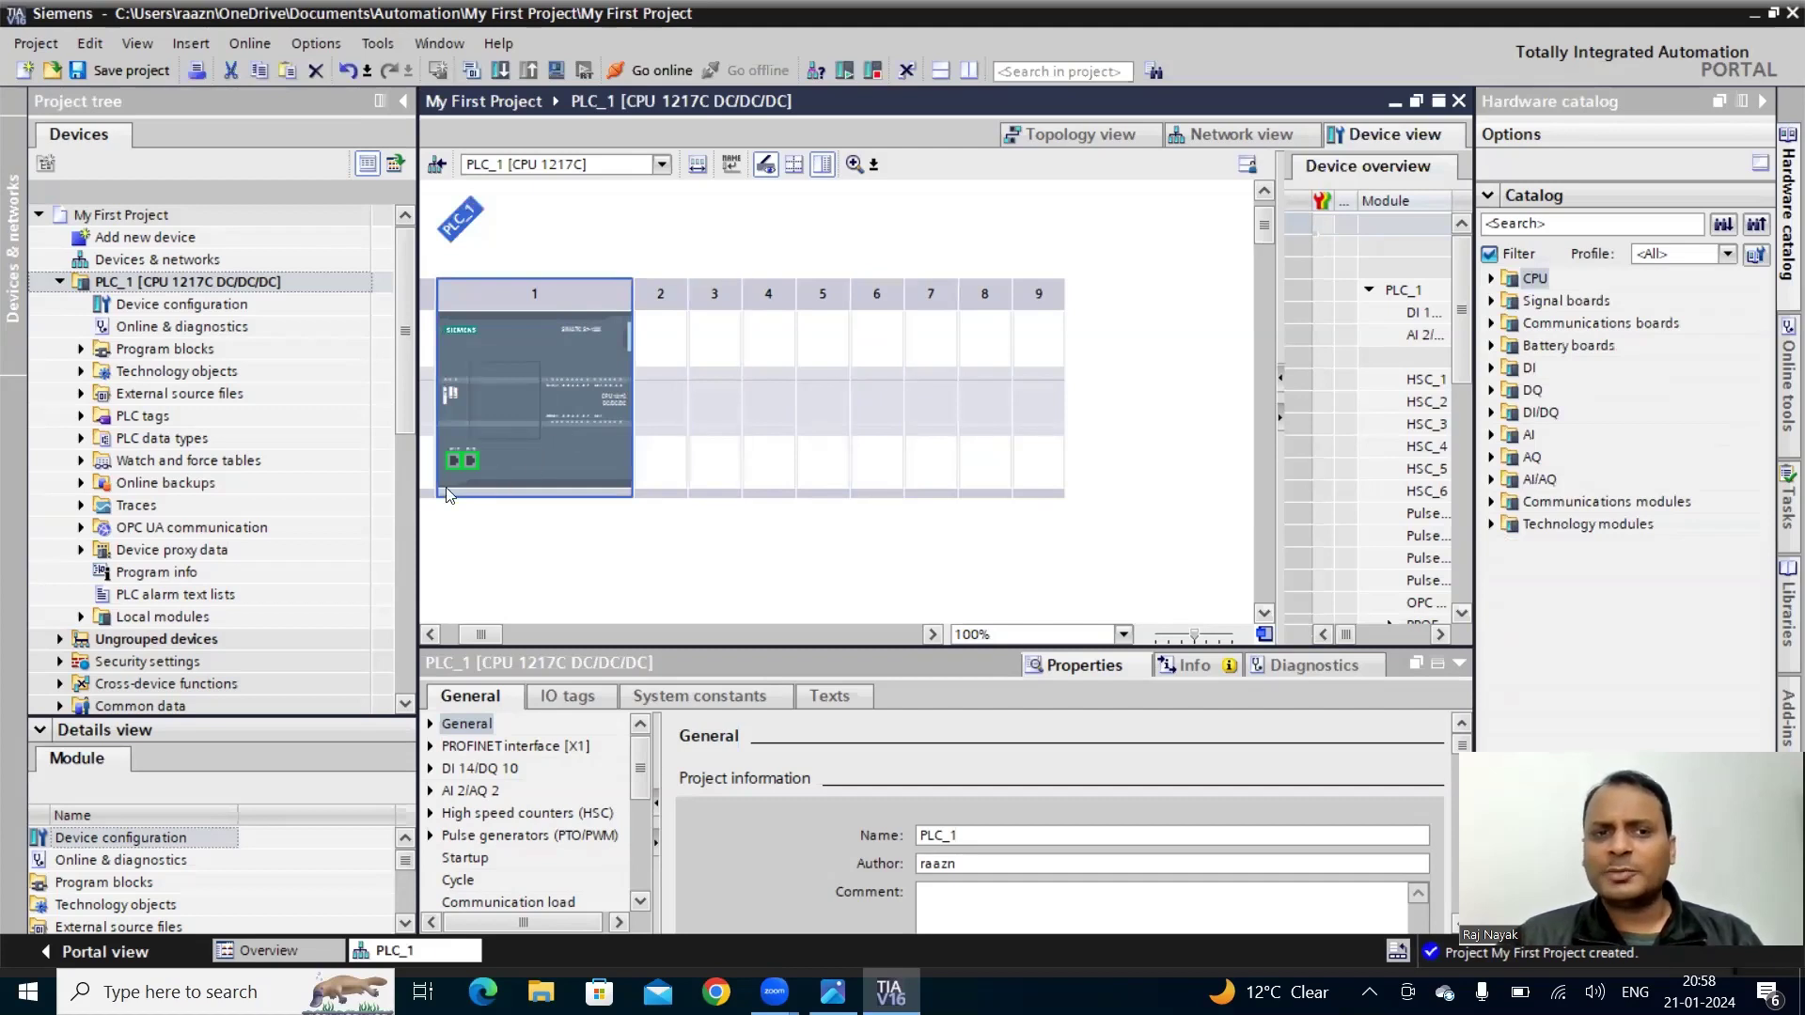
pyautogui.moveTo(414, 479); pyautogui.dragTo(269, 478)
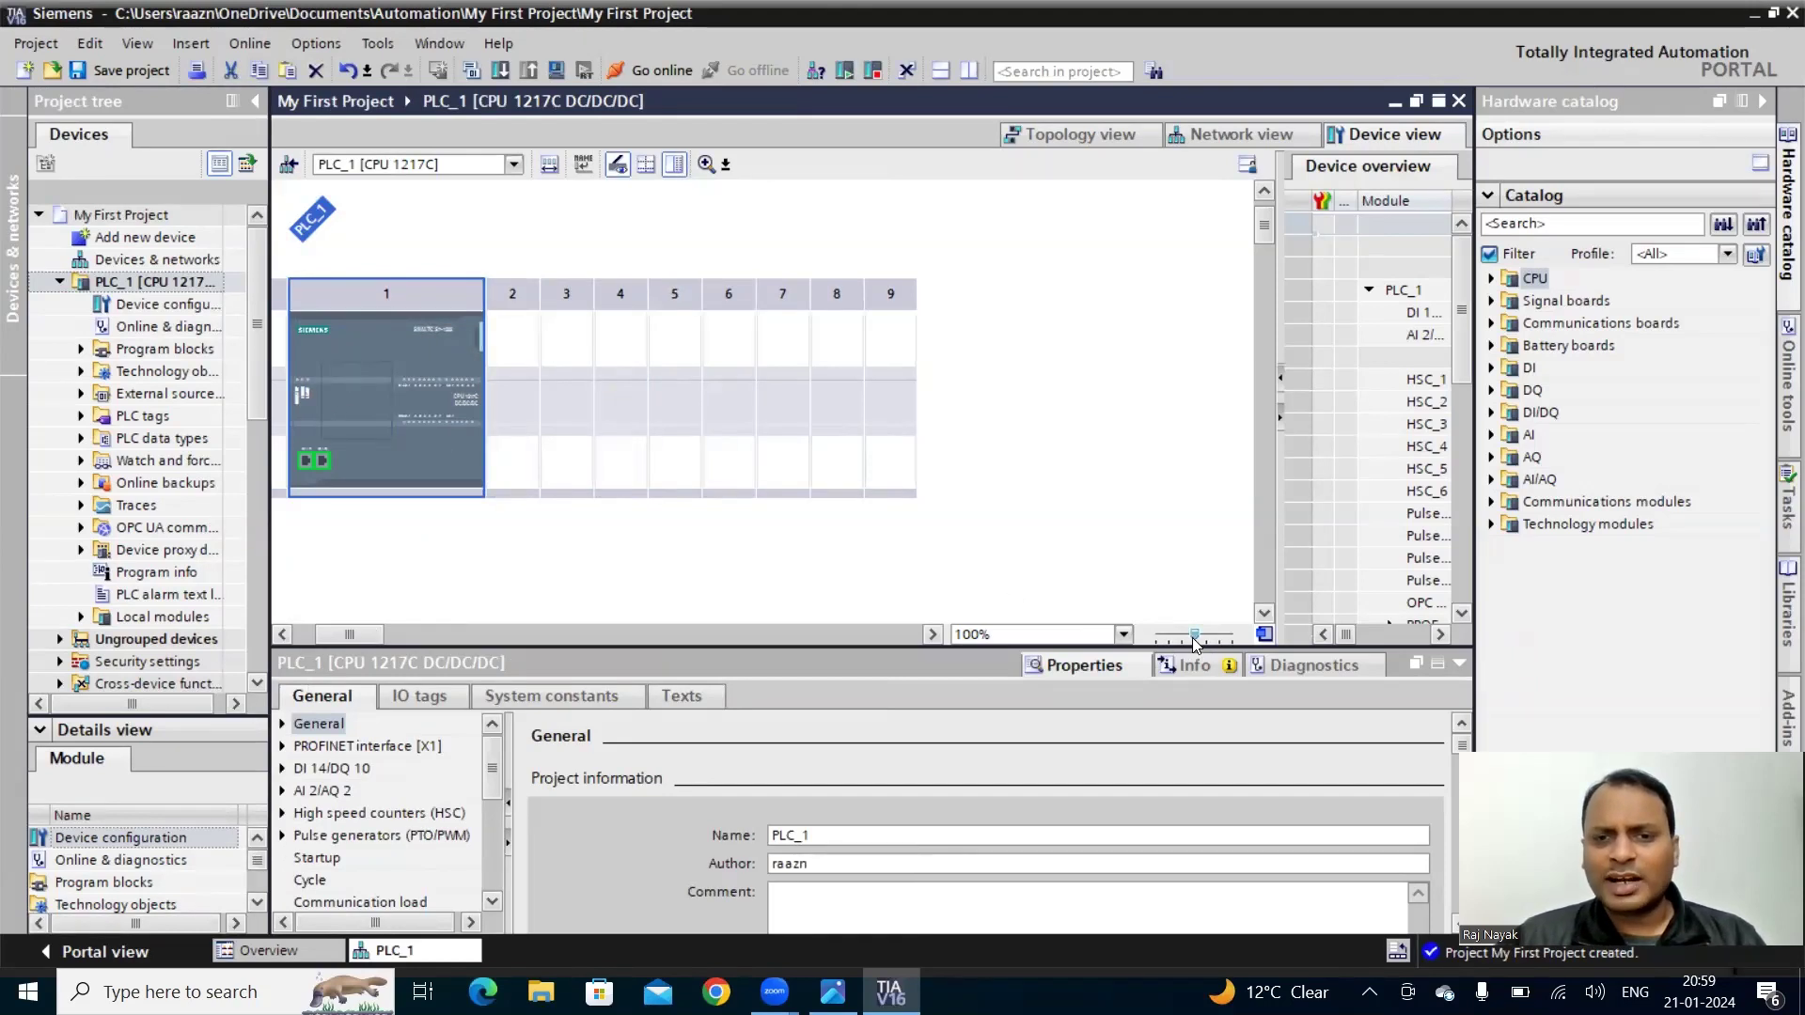
pyautogui.click(1122, 635)
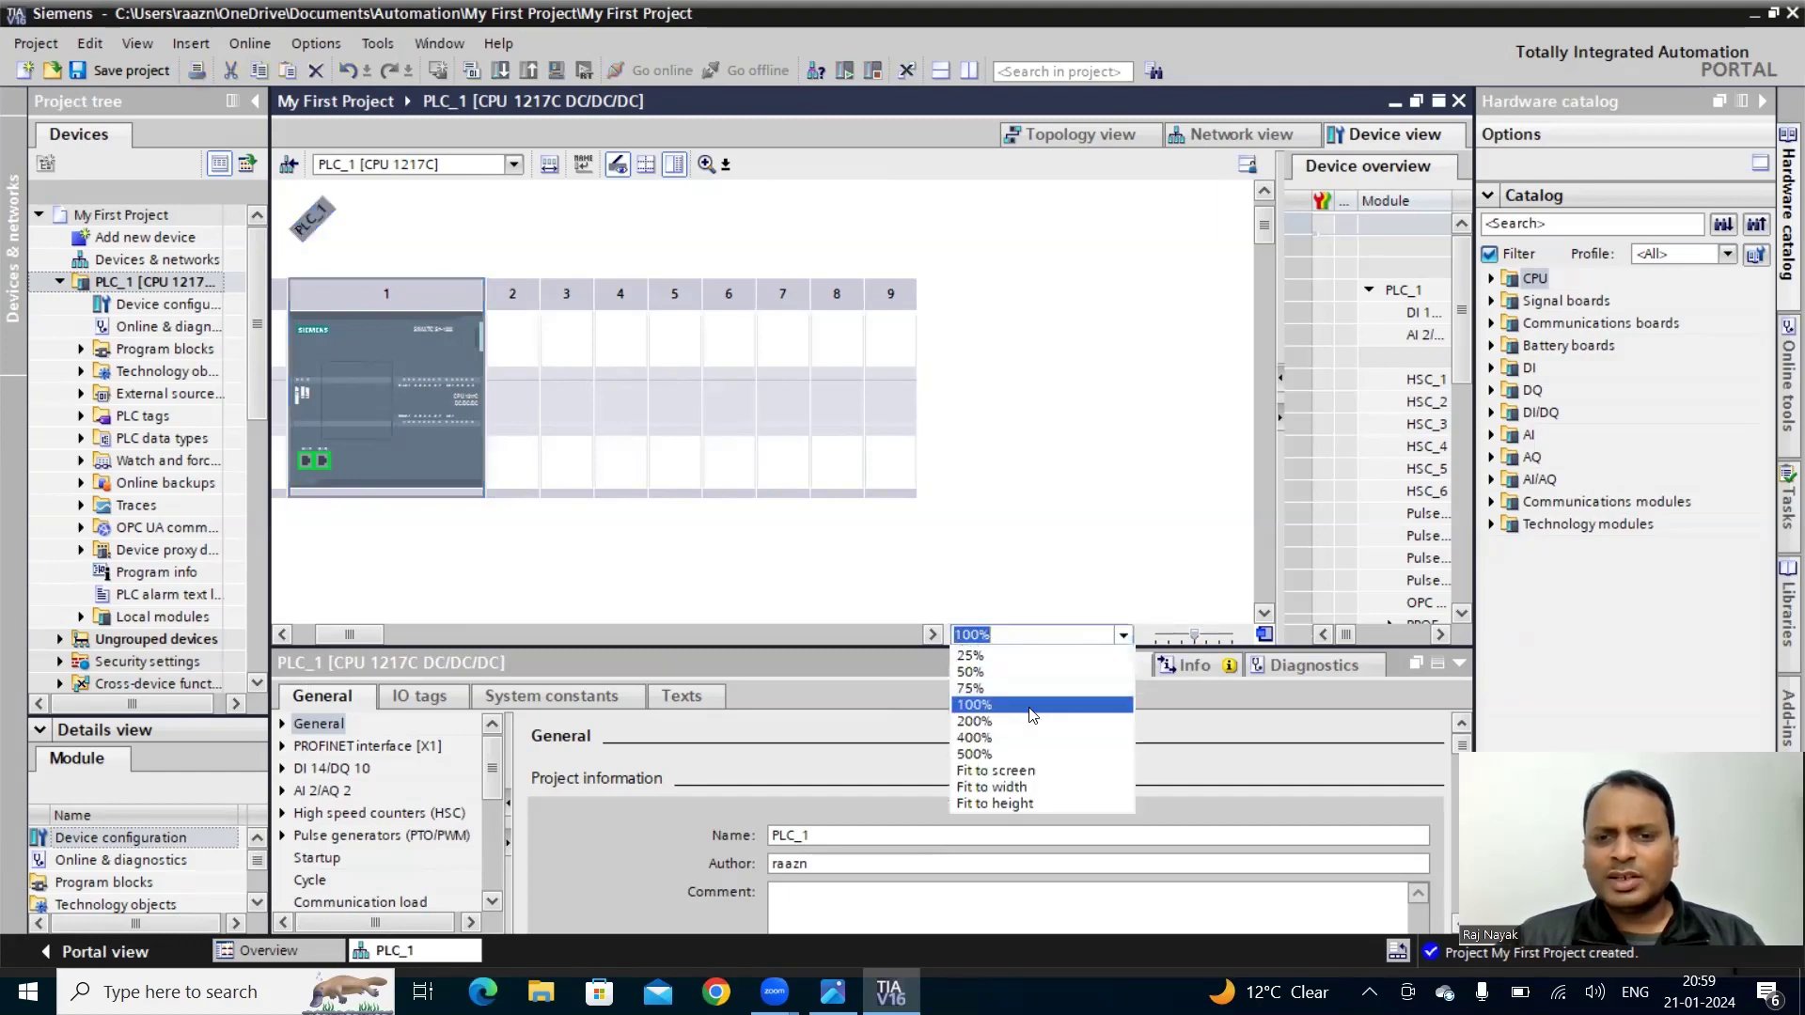
pyautogui.click(974, 721)
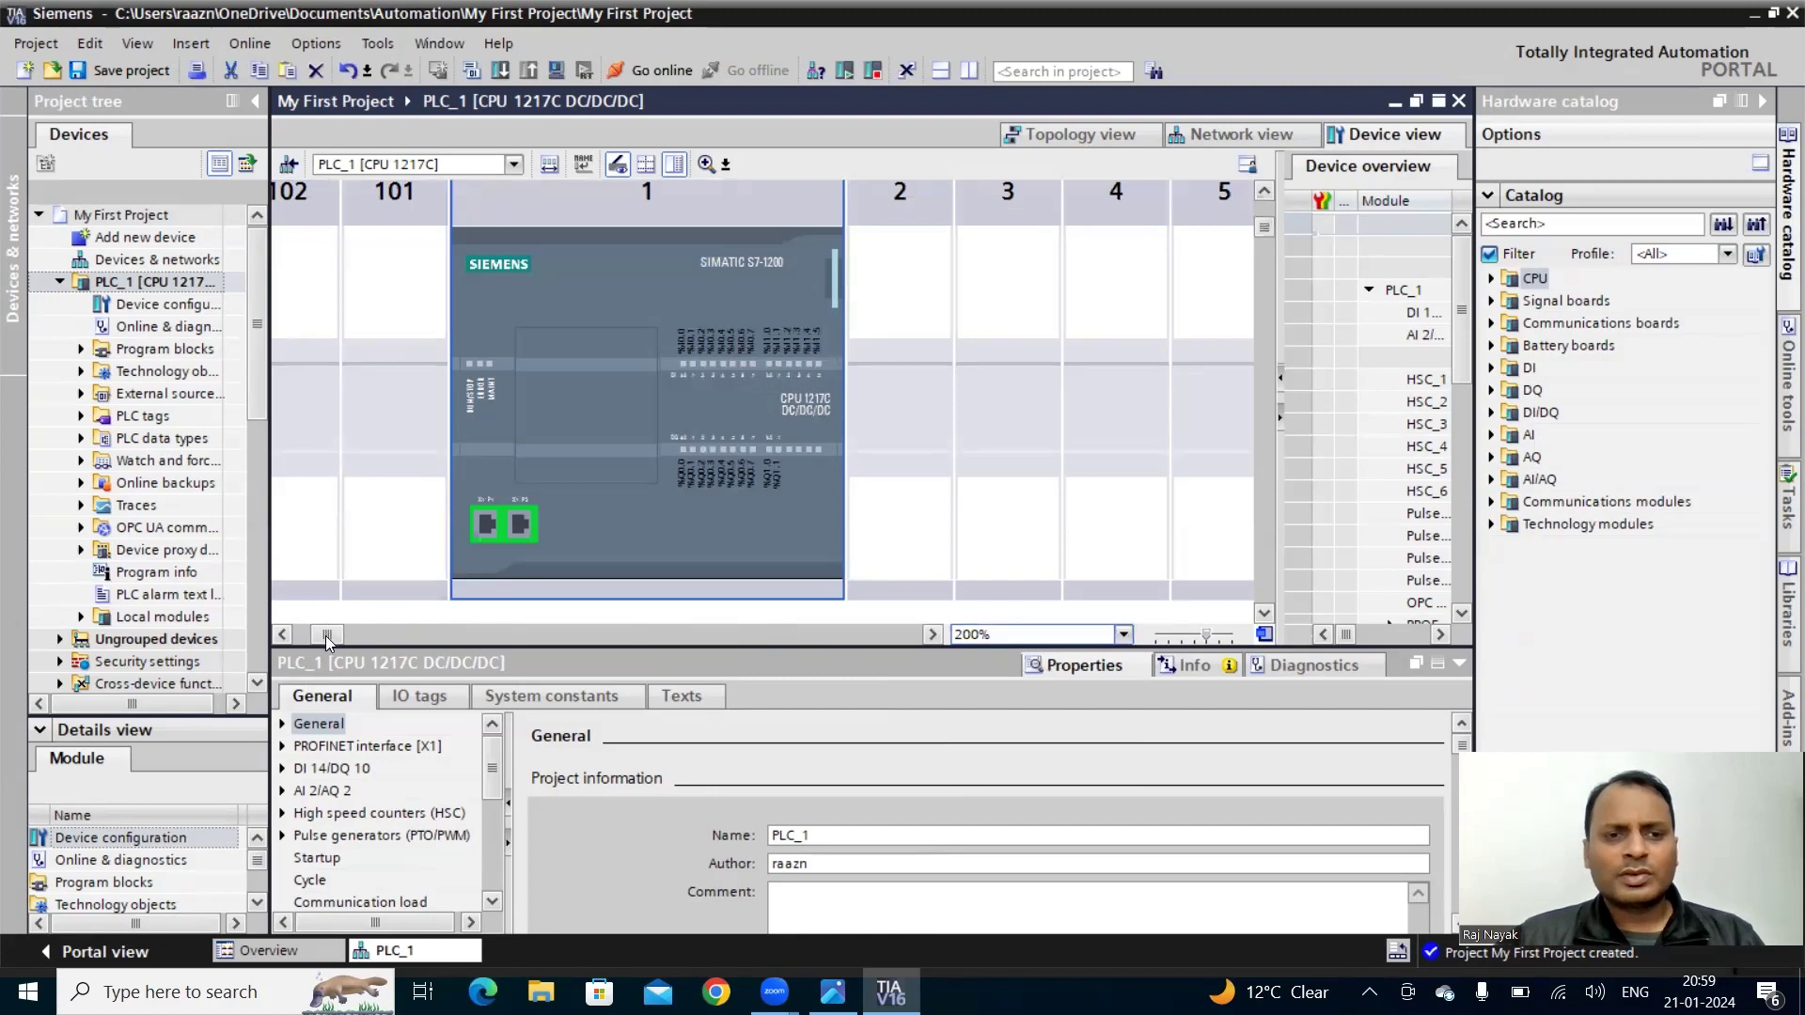
pyautogui.moveTo(326, 635); pyautogui.dragTo(252, 635)
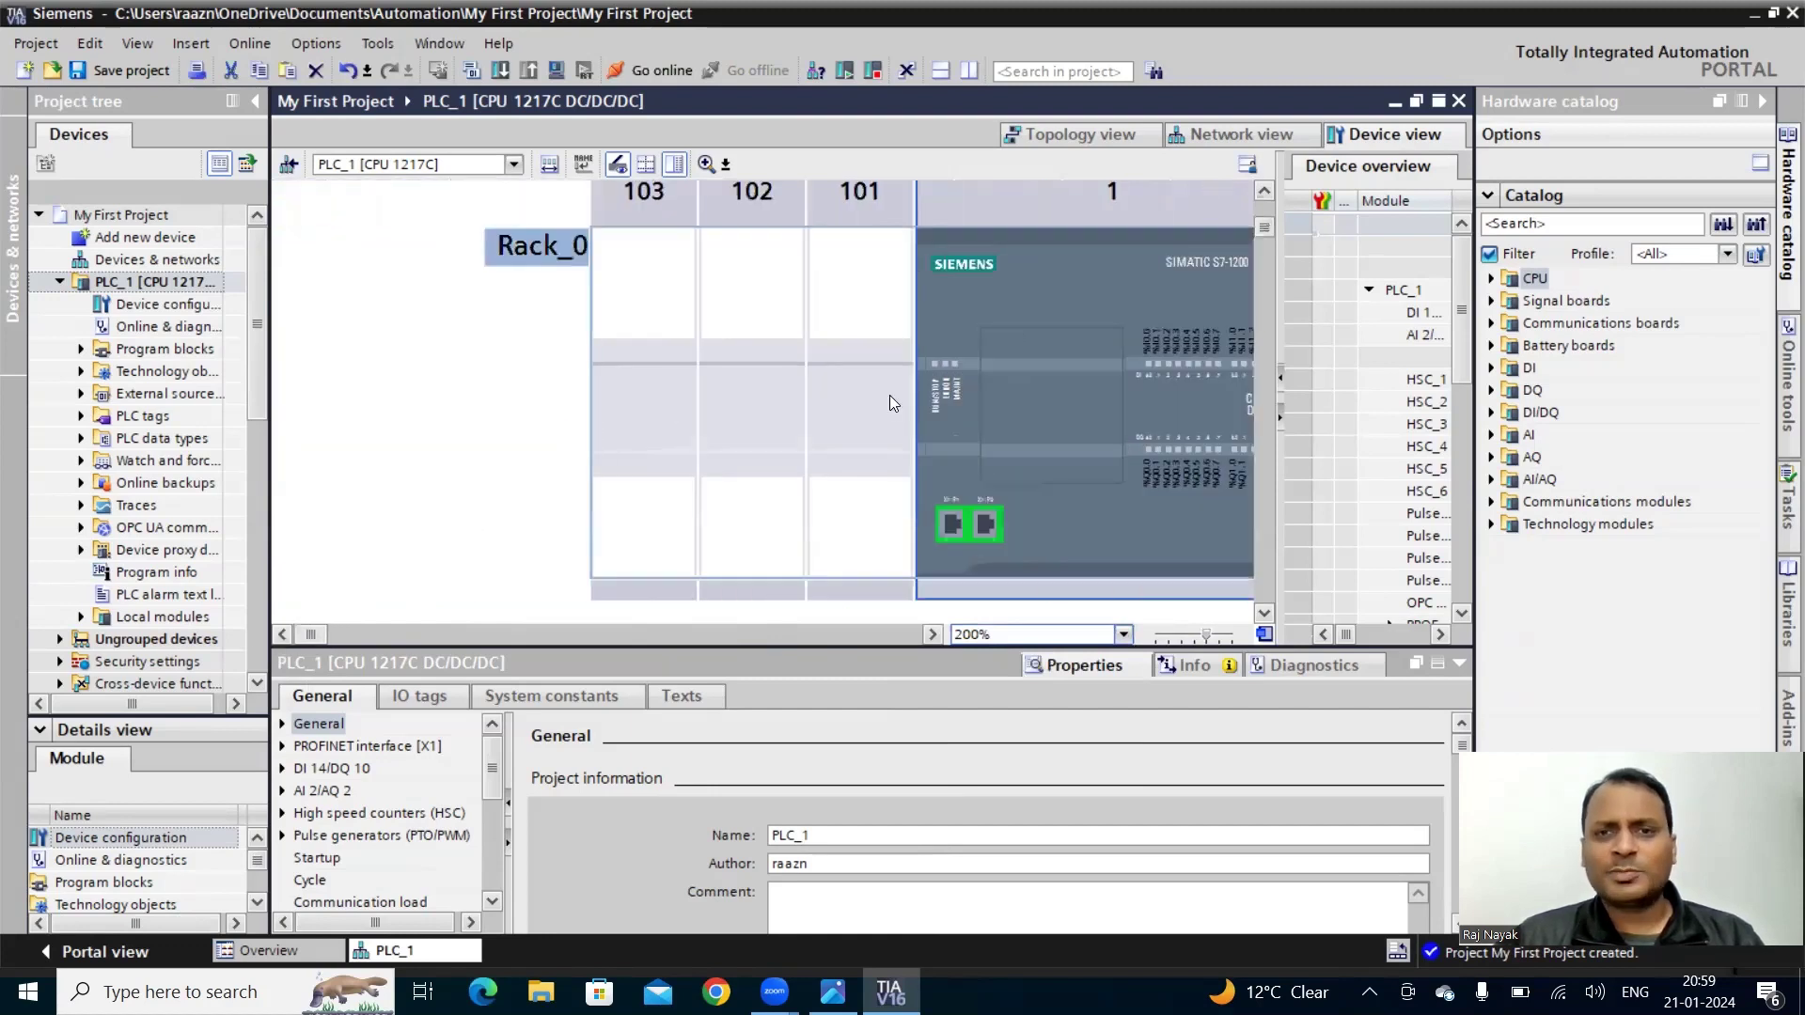
pyautogui.moveTo(314, 634)
pyautogui.mouseDown()
pyautogui.moveTo(341, 637)
pyautogui.moveTo(295, 637)
pyautogui.mouseUp()
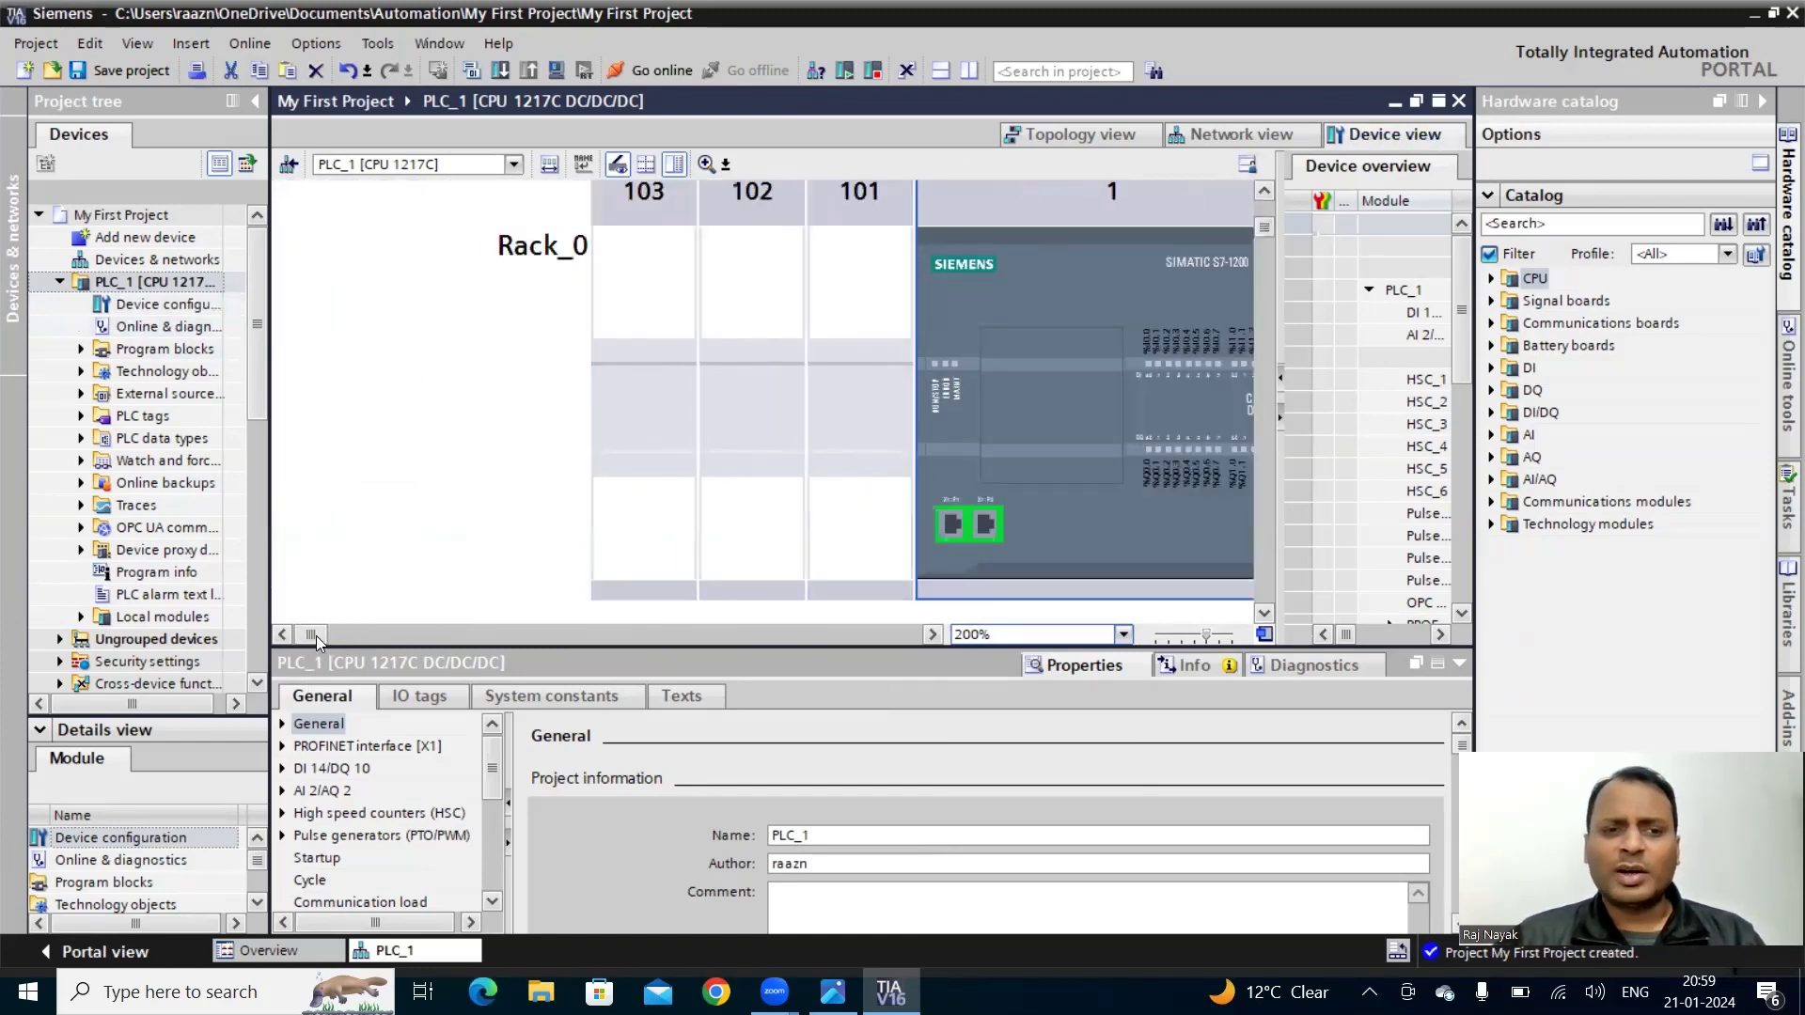
pyautogui.moveTo(316, 635)
pyautogui.mouseDown()
pyautogui.moveTo(364, 635)
pyautogui.moveTo(344, 643)
pyautogui.mouseUp()
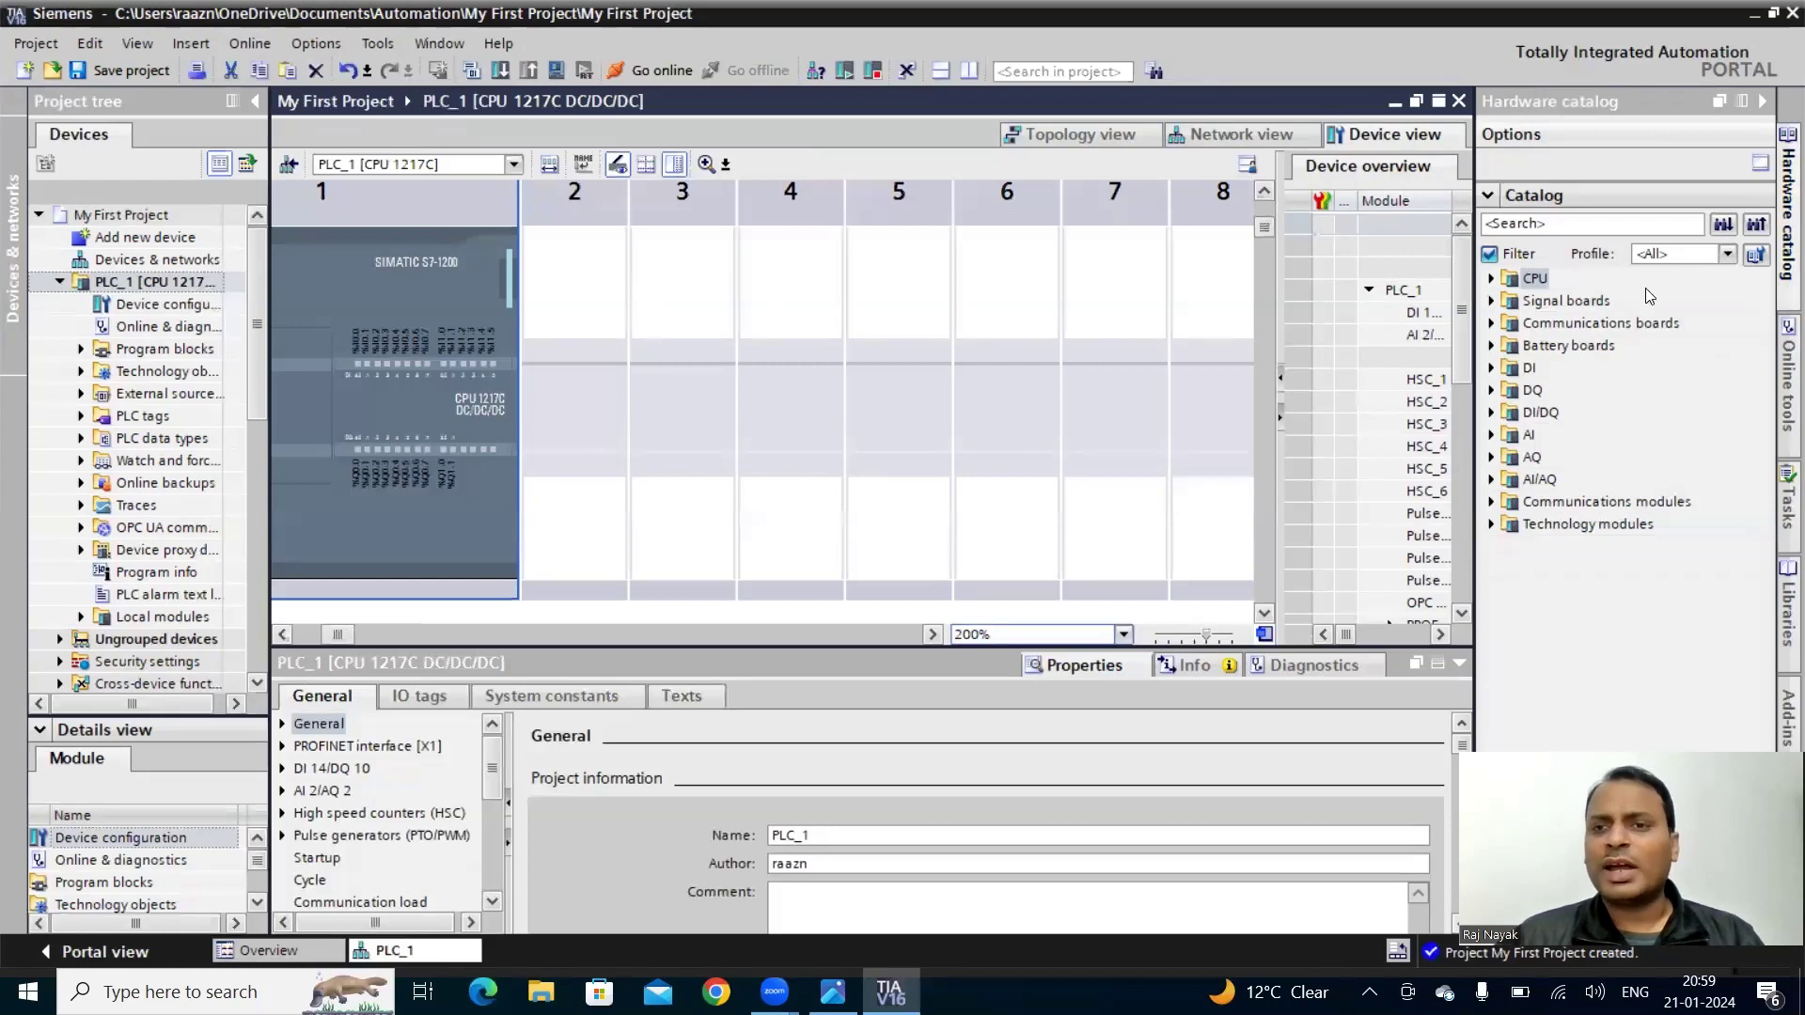
# - Examine the modules offered in the hardware catalog under CPU, DI, DQ, DI/DQ, AI, AQ and AI/AQ
pyautogui.click(1490, 280)
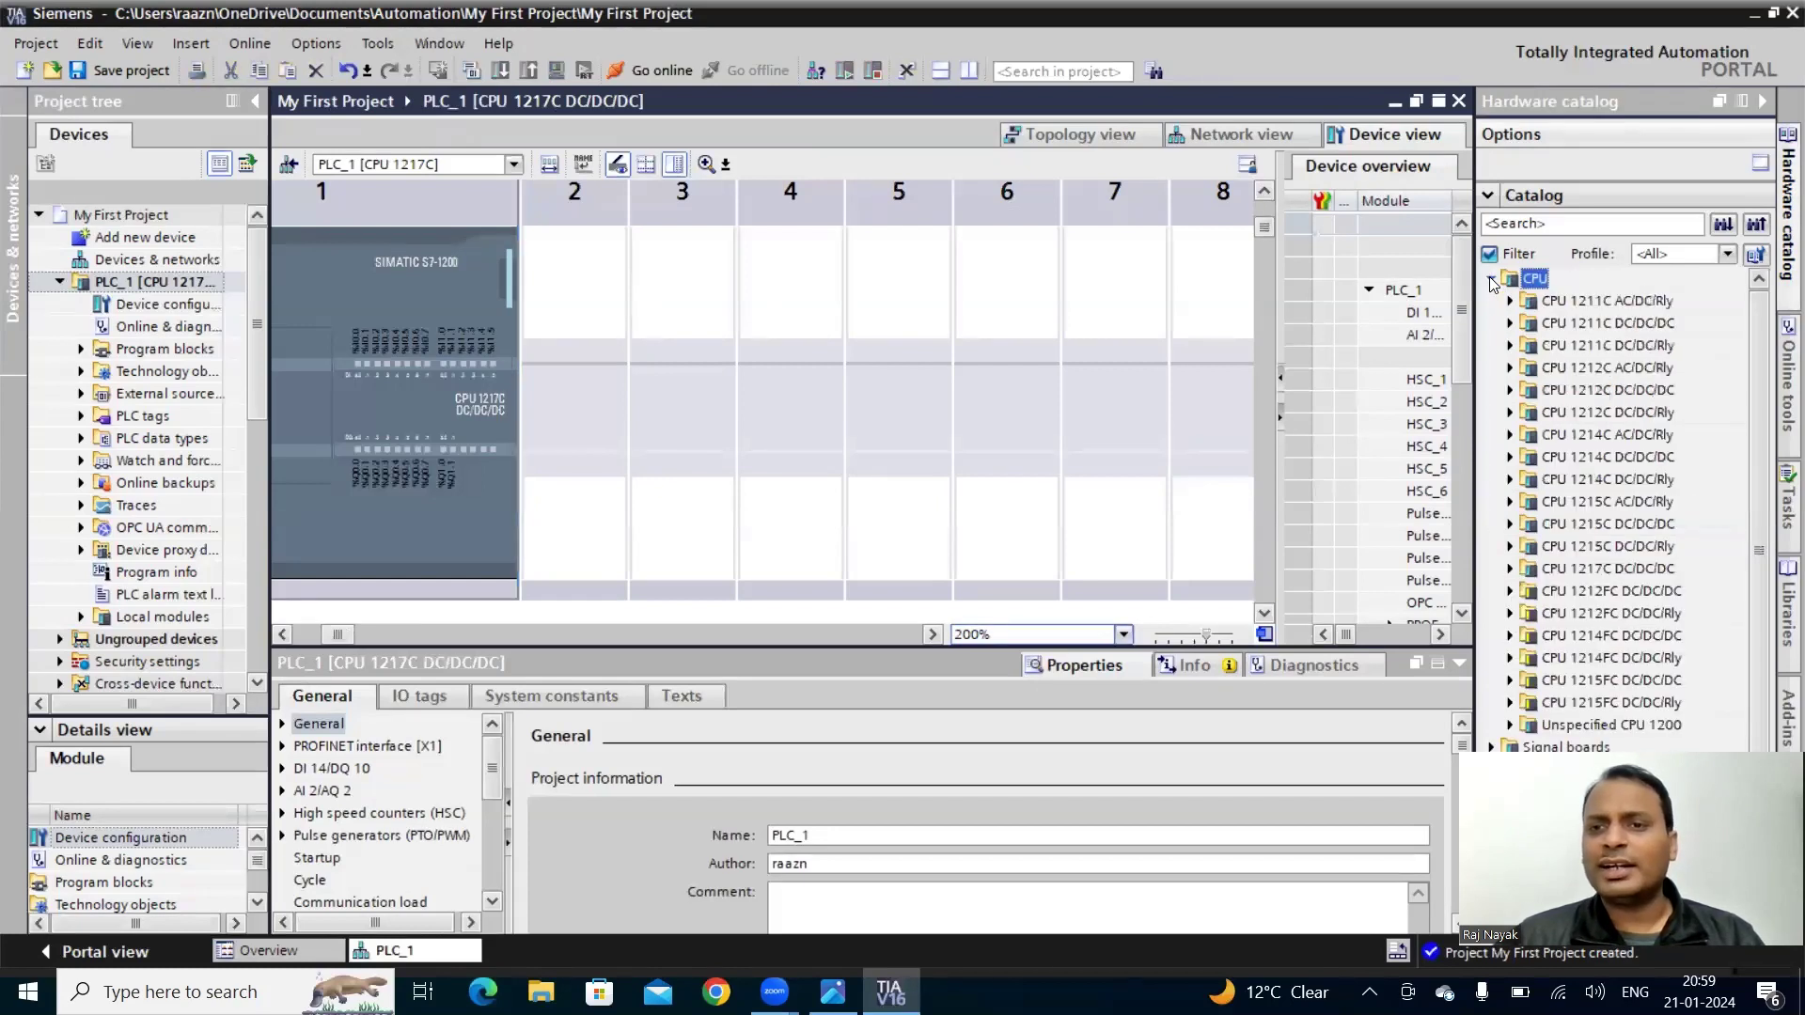
pyautogui.click(1490, 280)
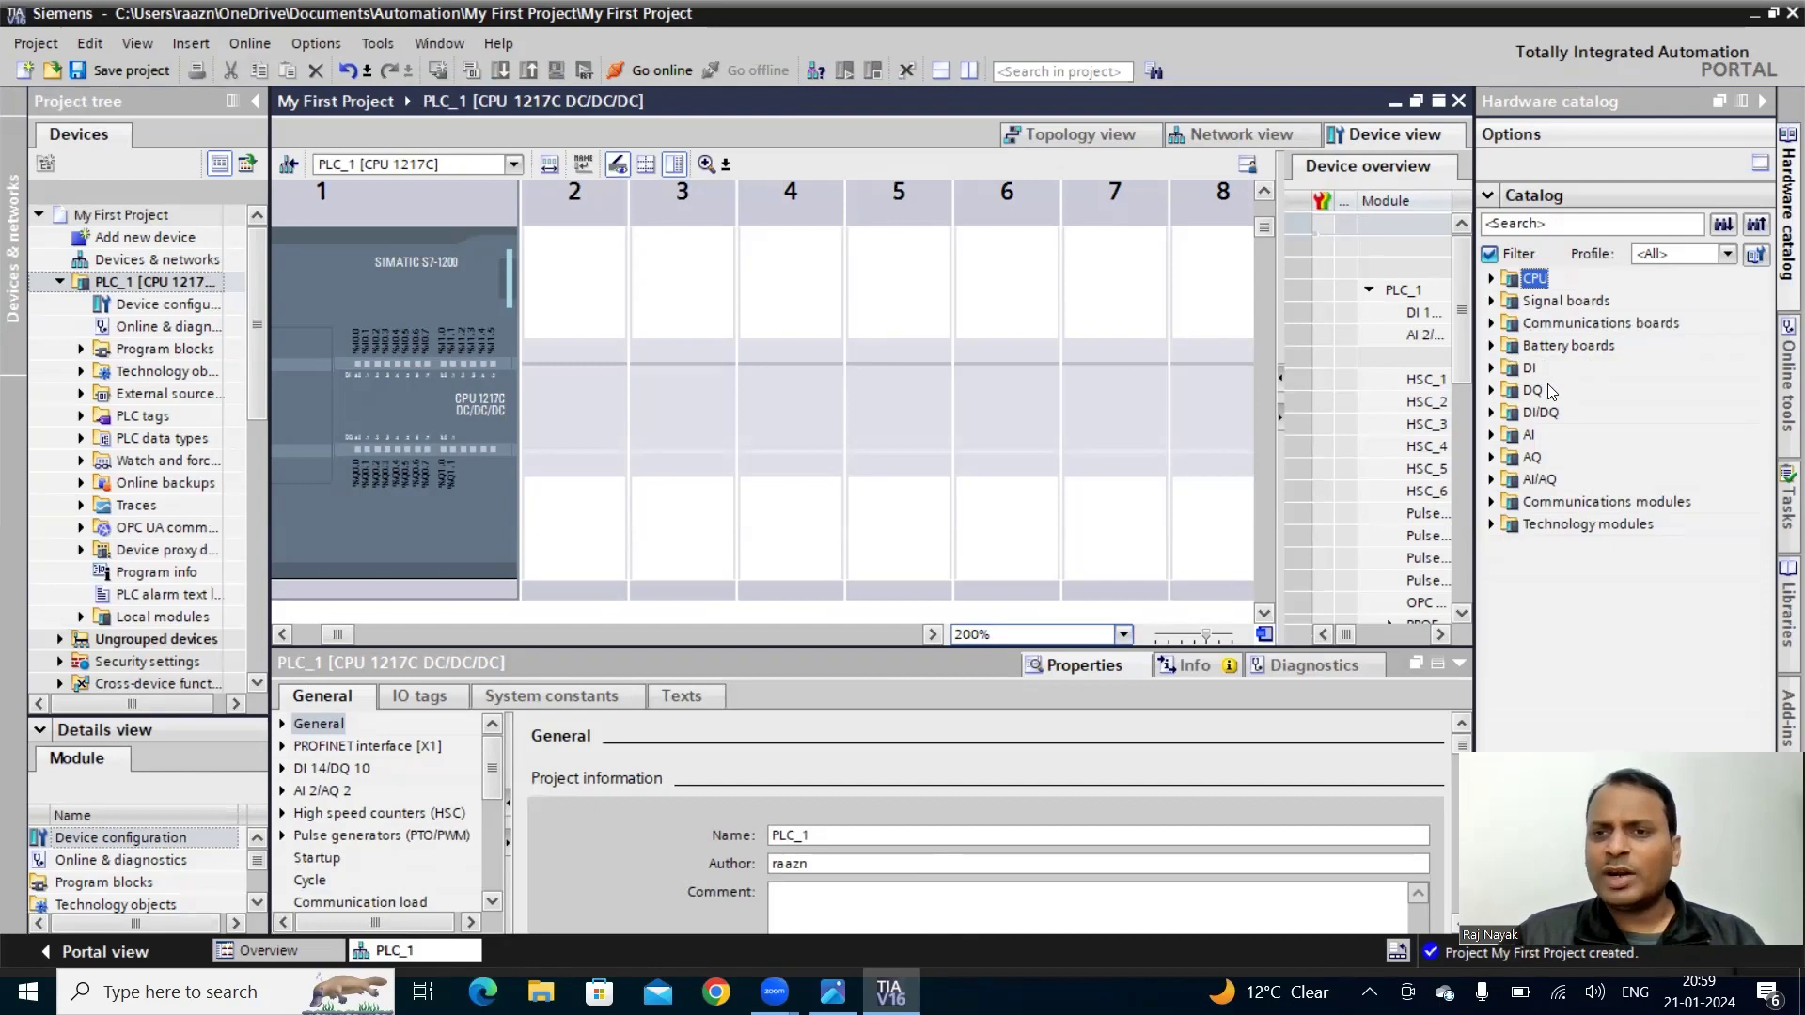
pyautogui.click(1490, 369)
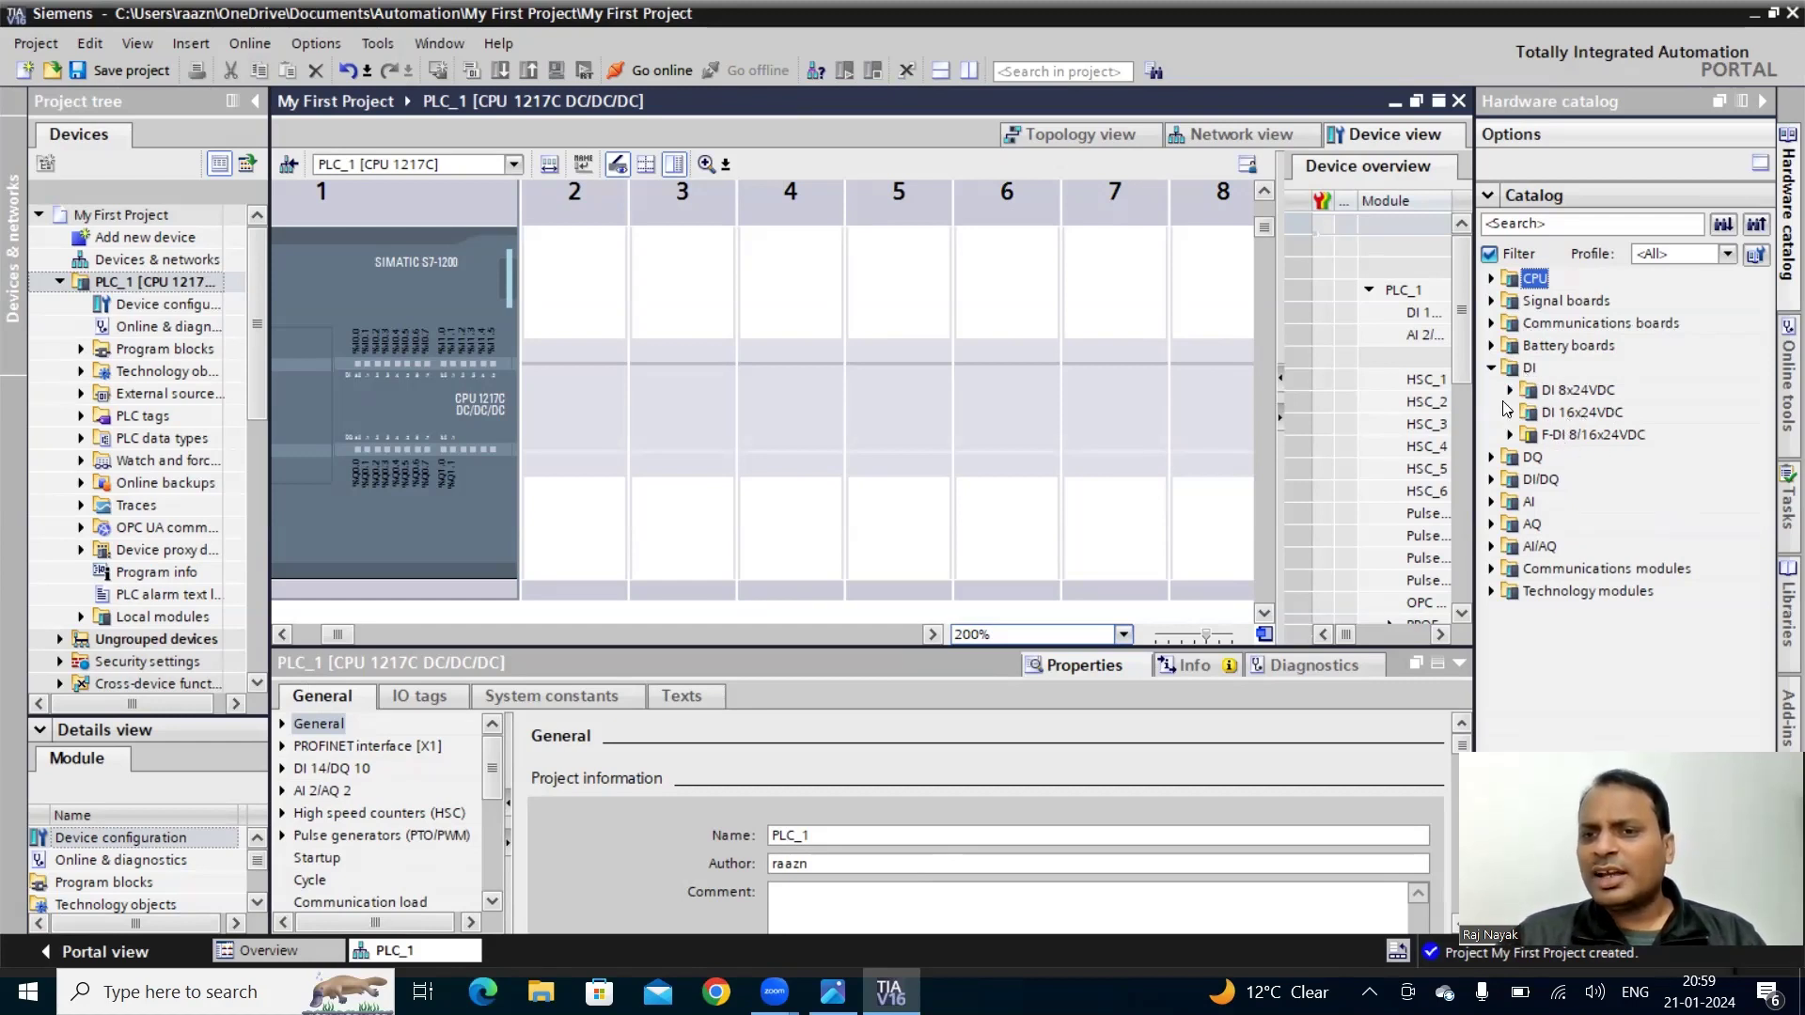
pyautogui.click(1492, 368)
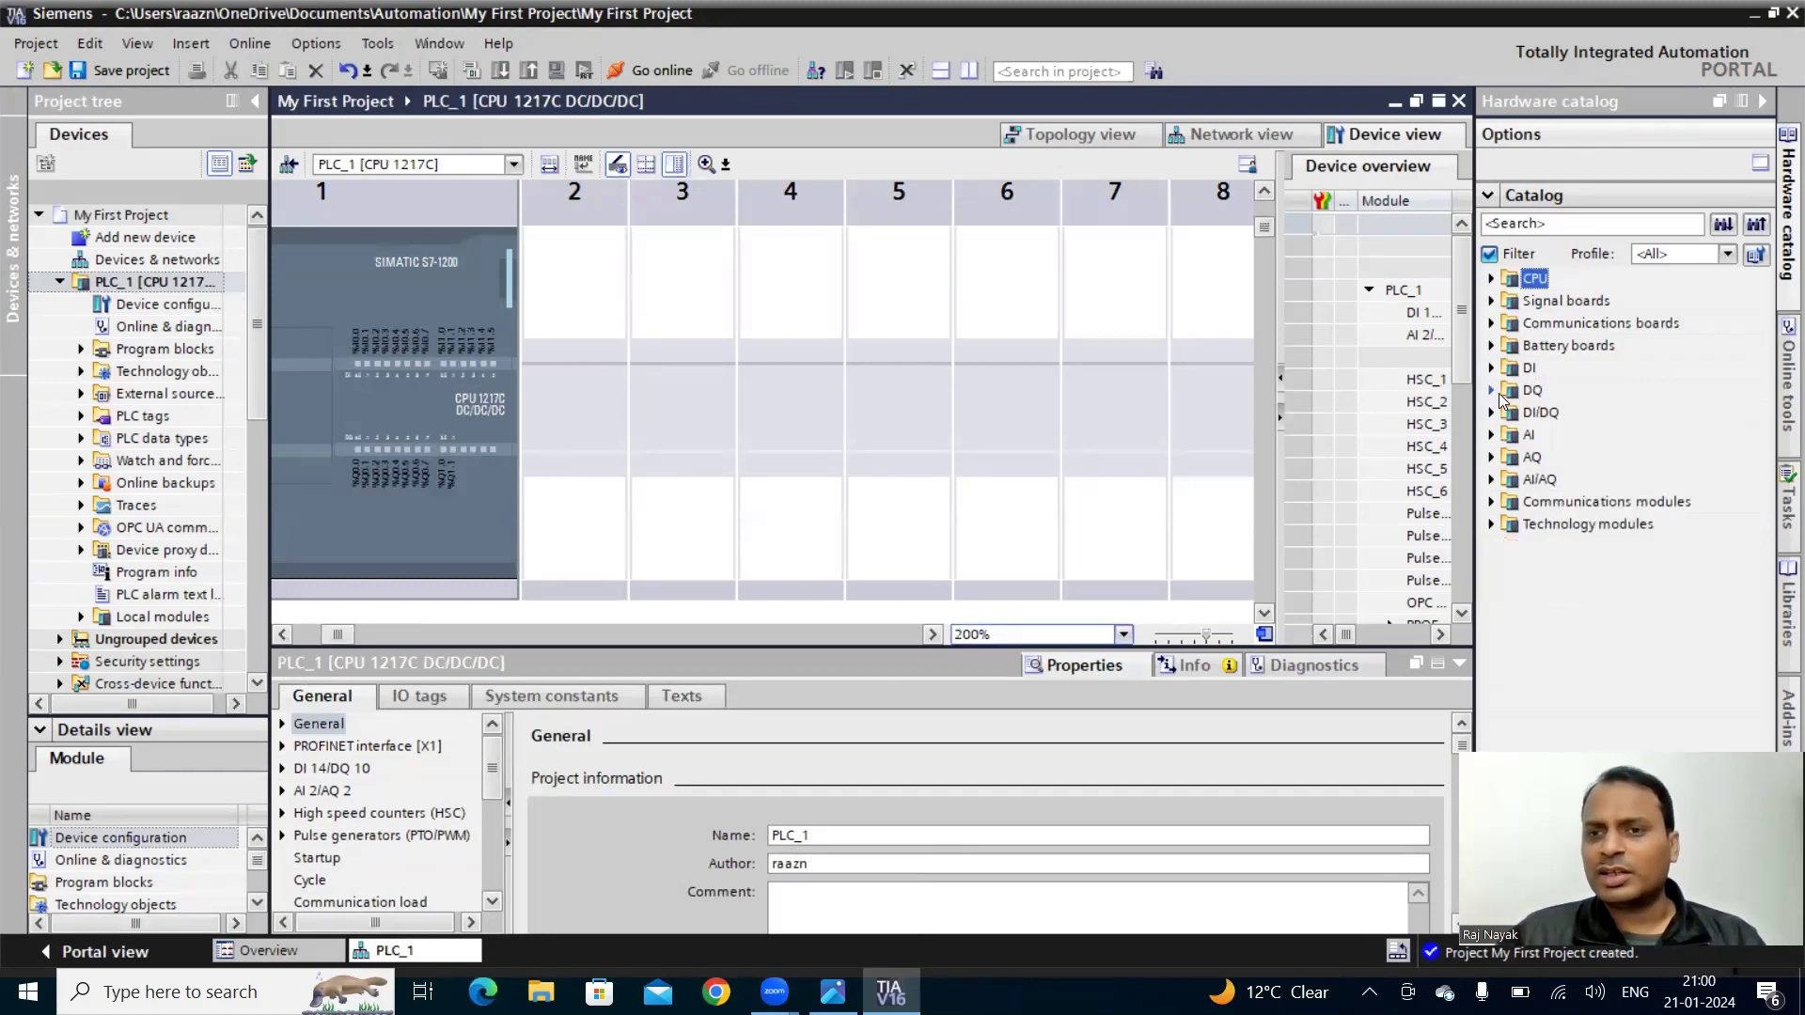
pyautogui.click(1491, 391)
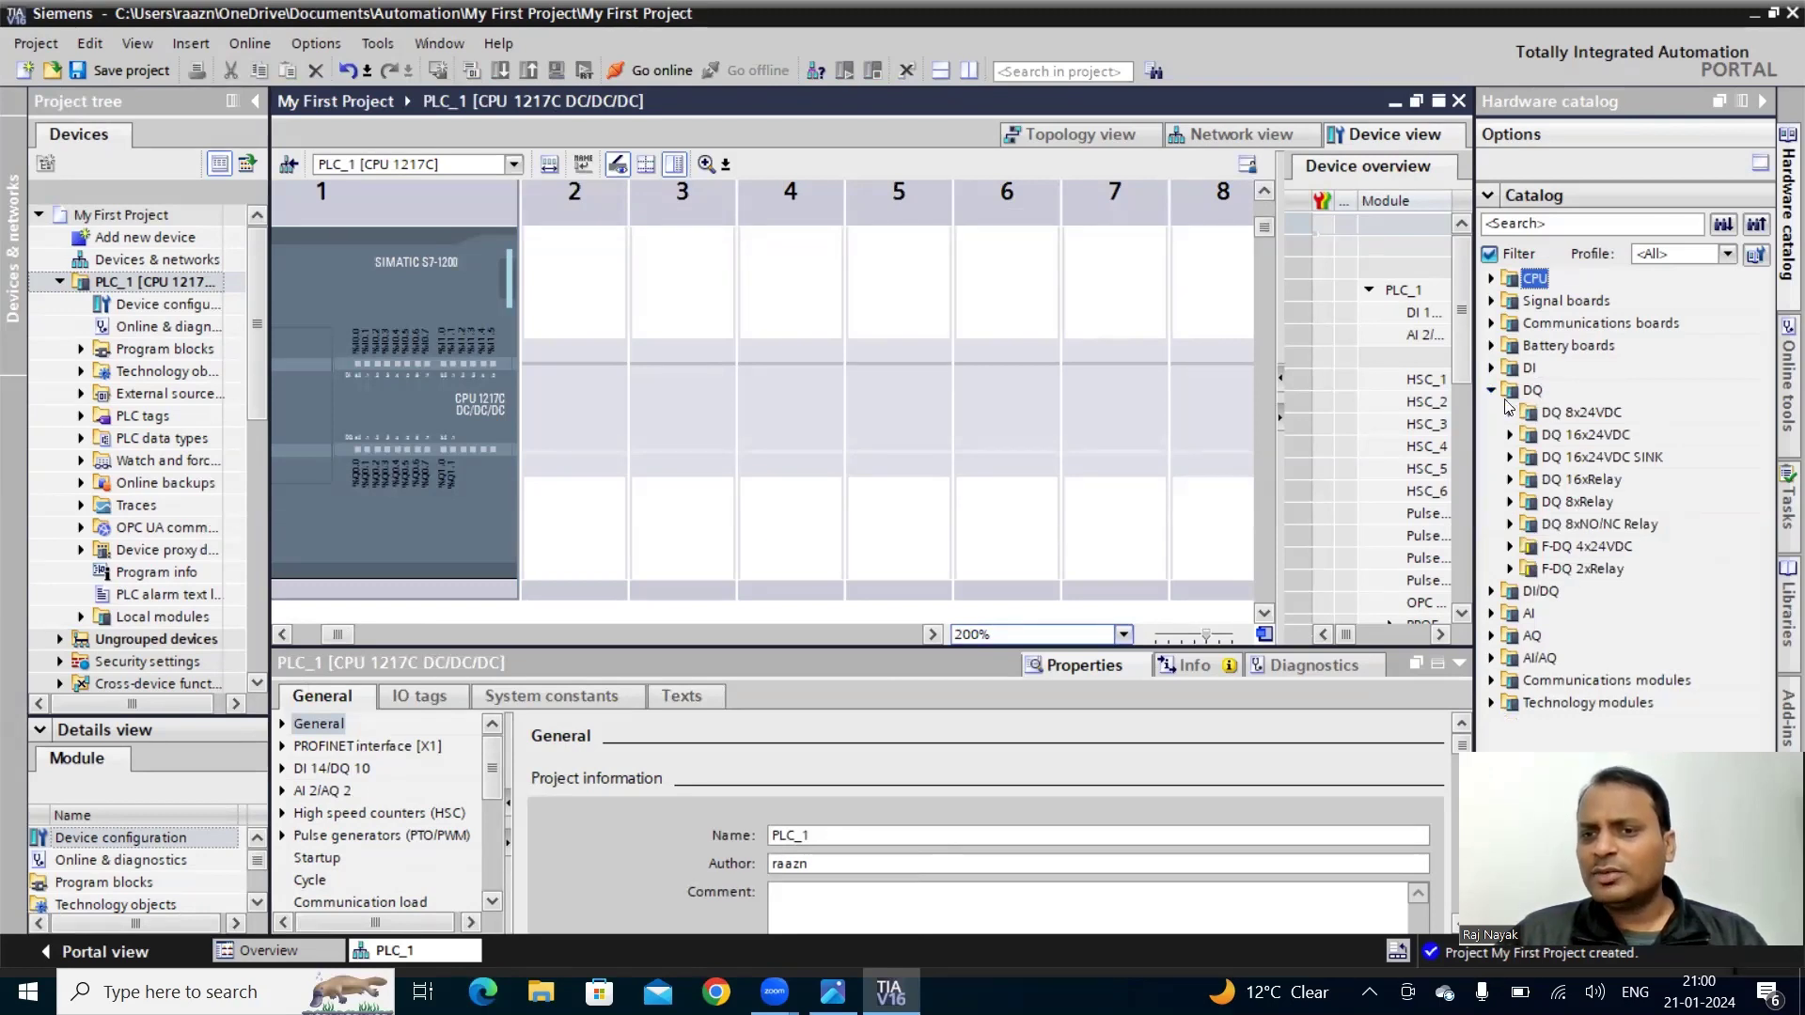
pyautogui.click(1494, 393)
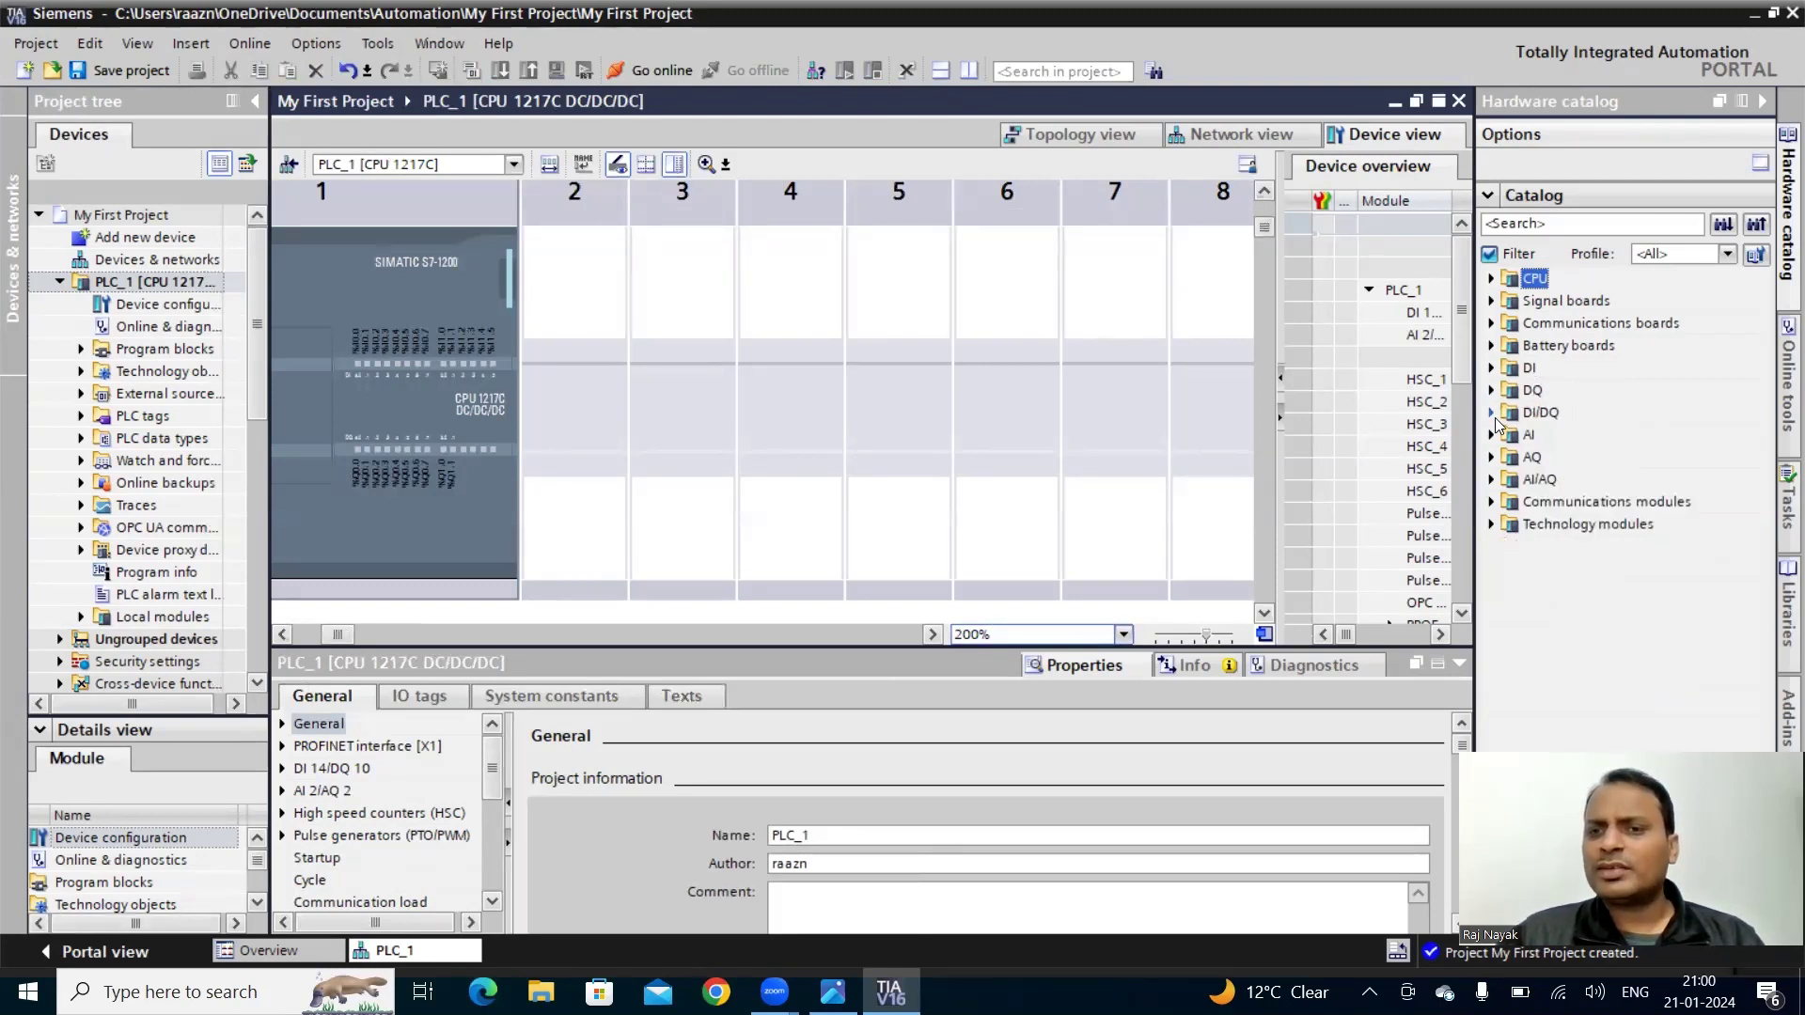
pyautogui.click(1493, 414)
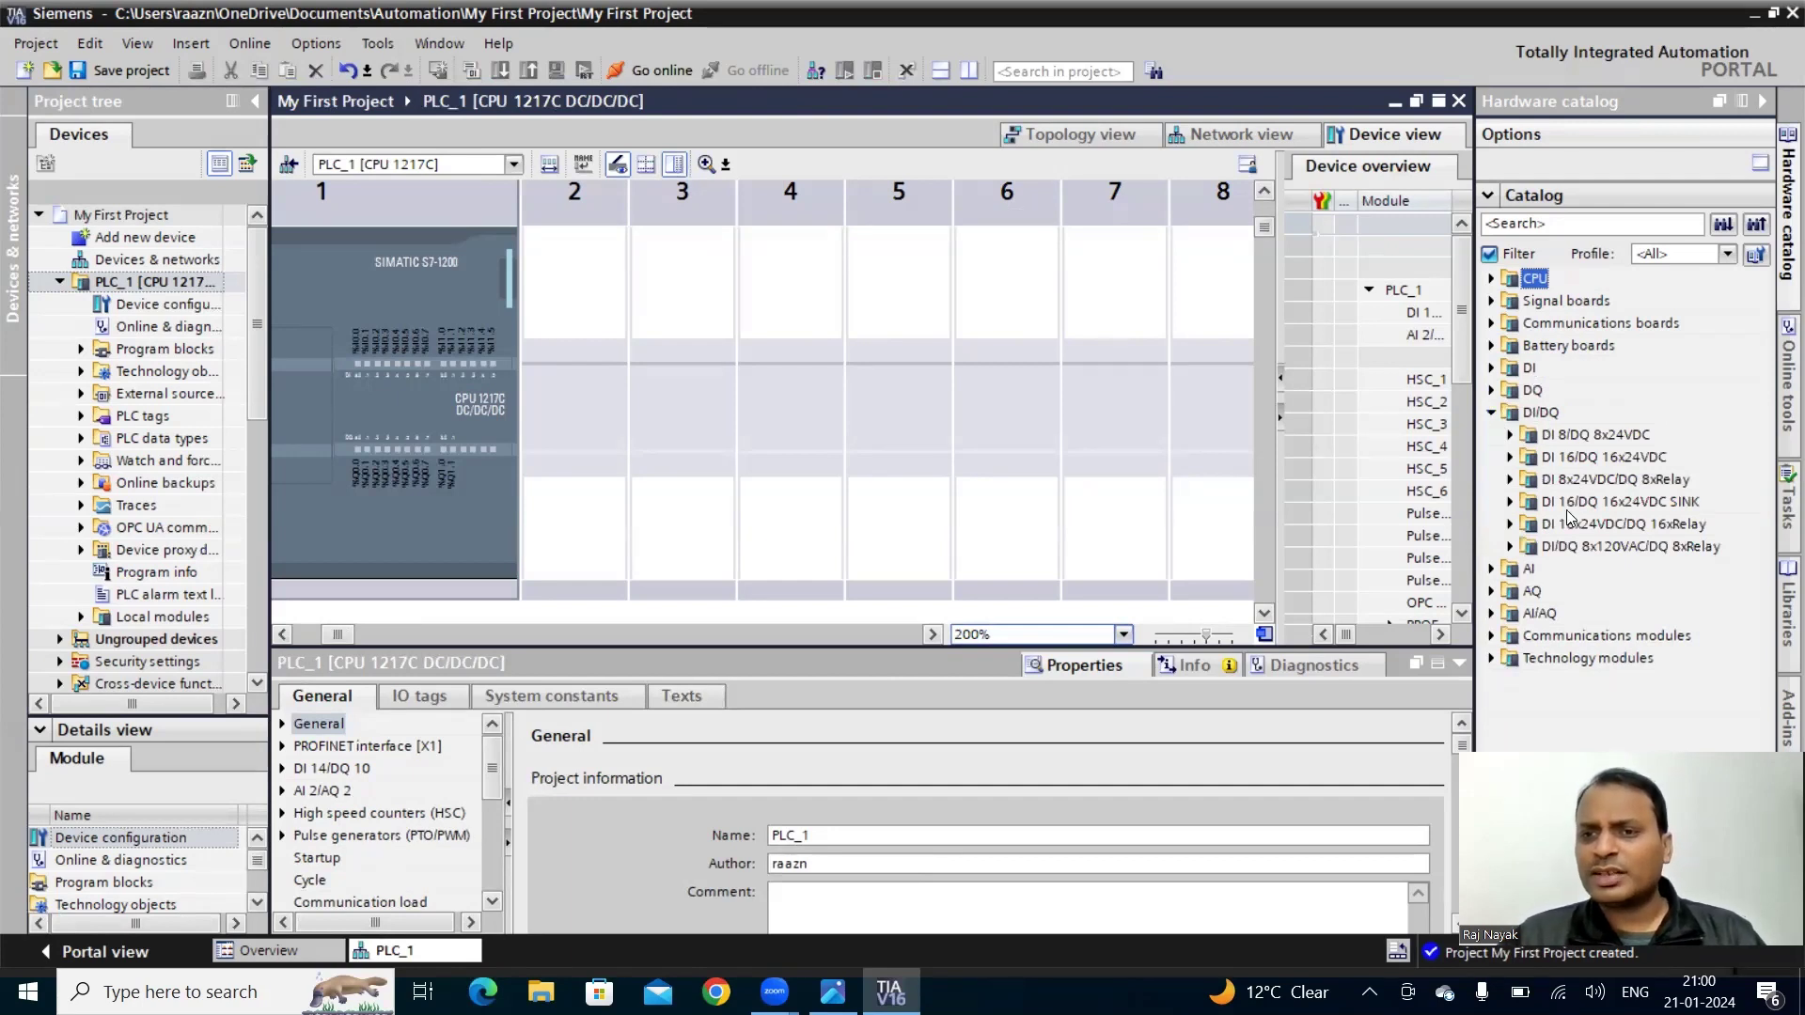
pyautogui.click(1491, 569)
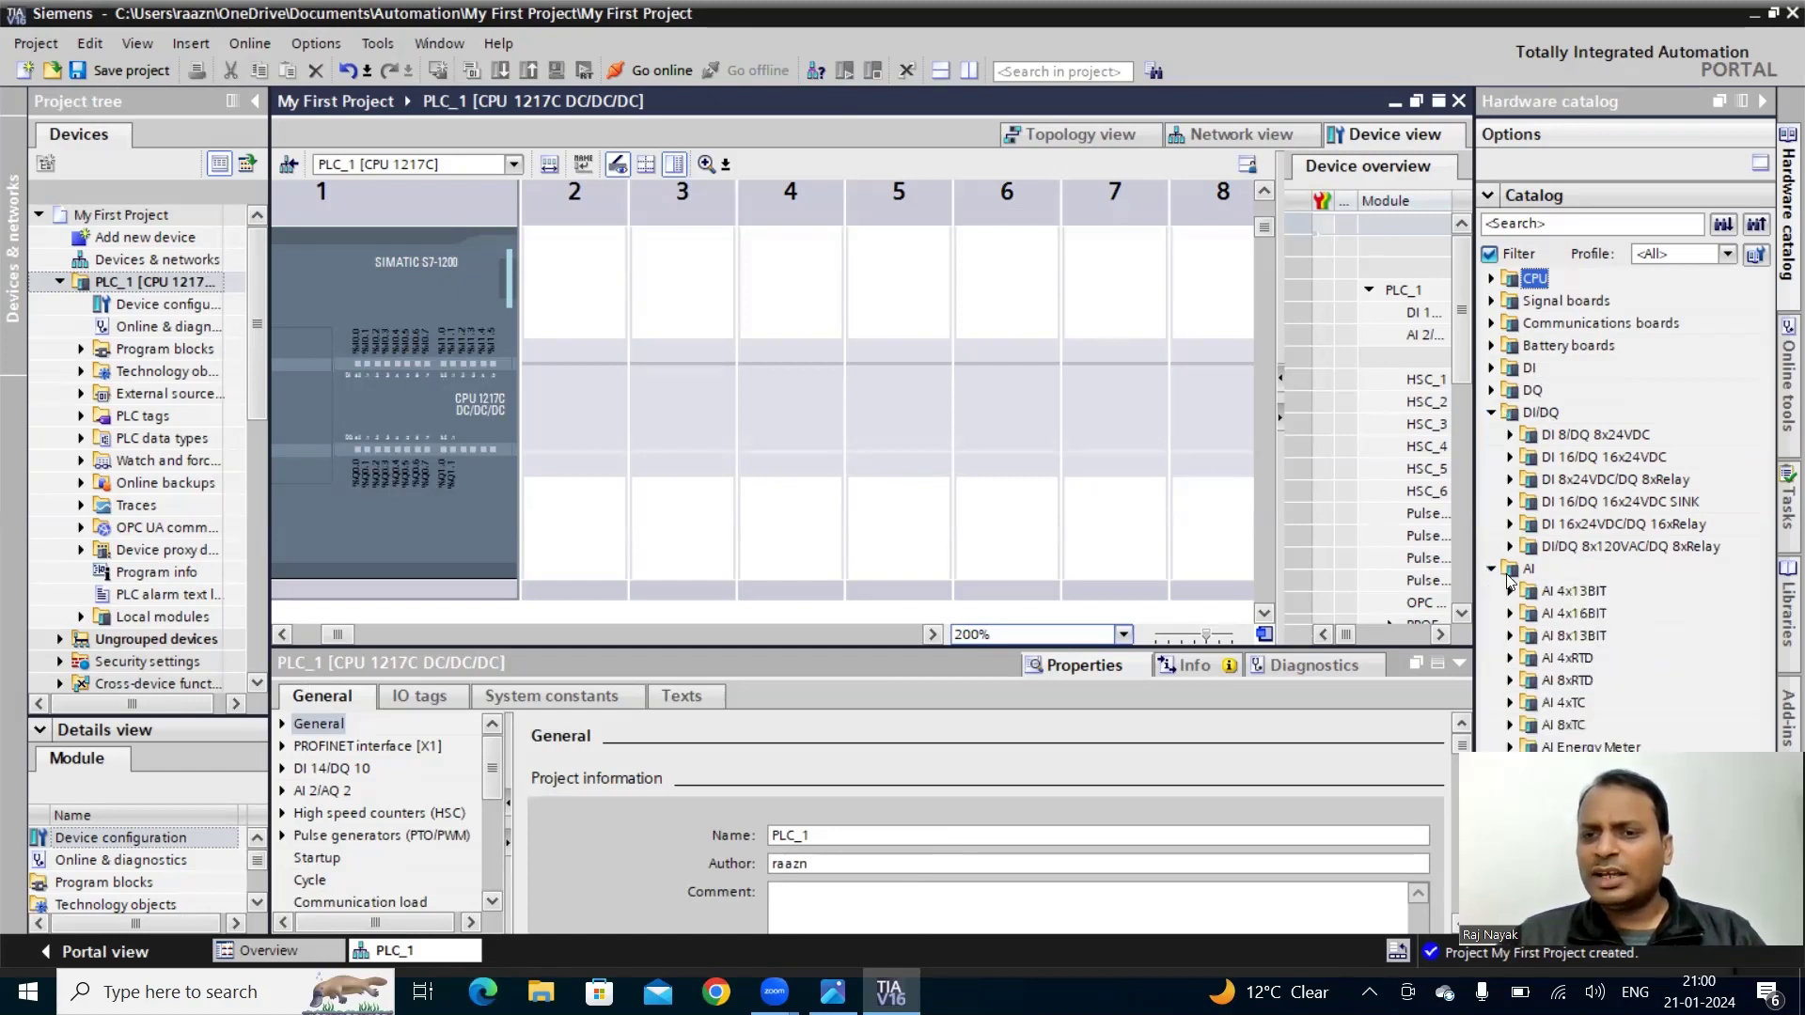
pyautogui.click(1491, 569)
pyautogui.click(1491, 414)
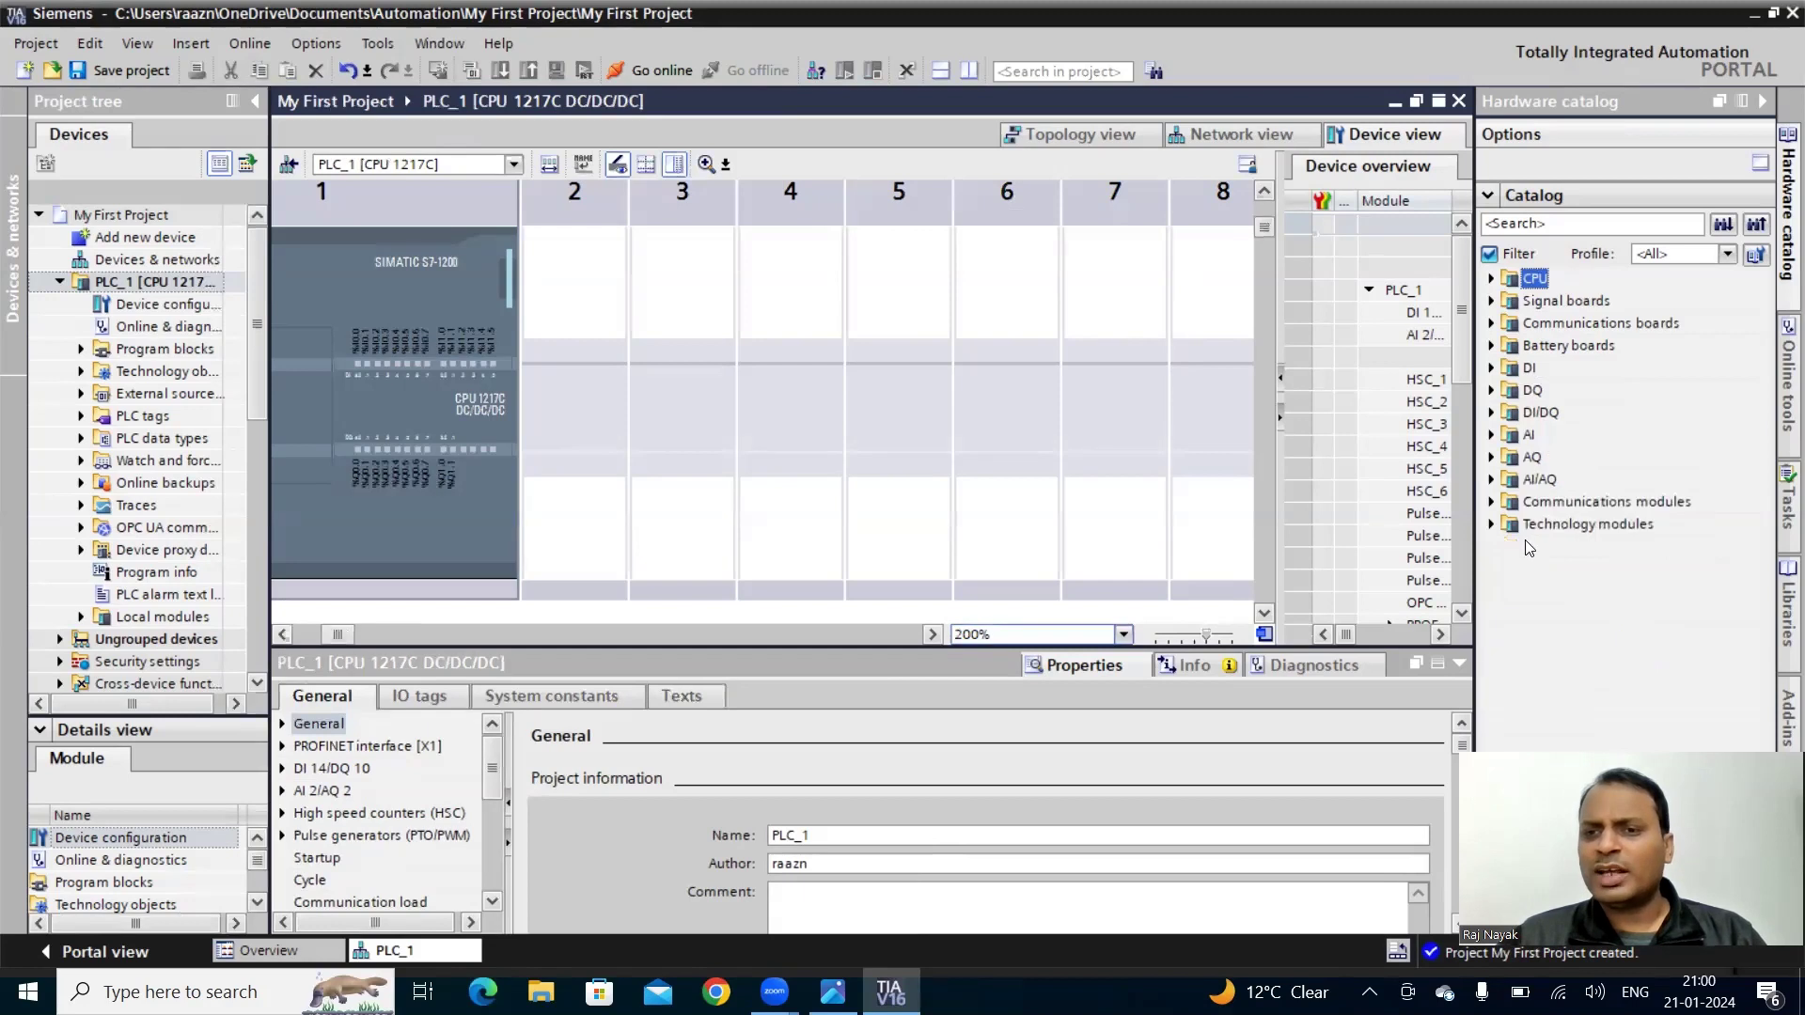
pyautogui.click(1493, 458)
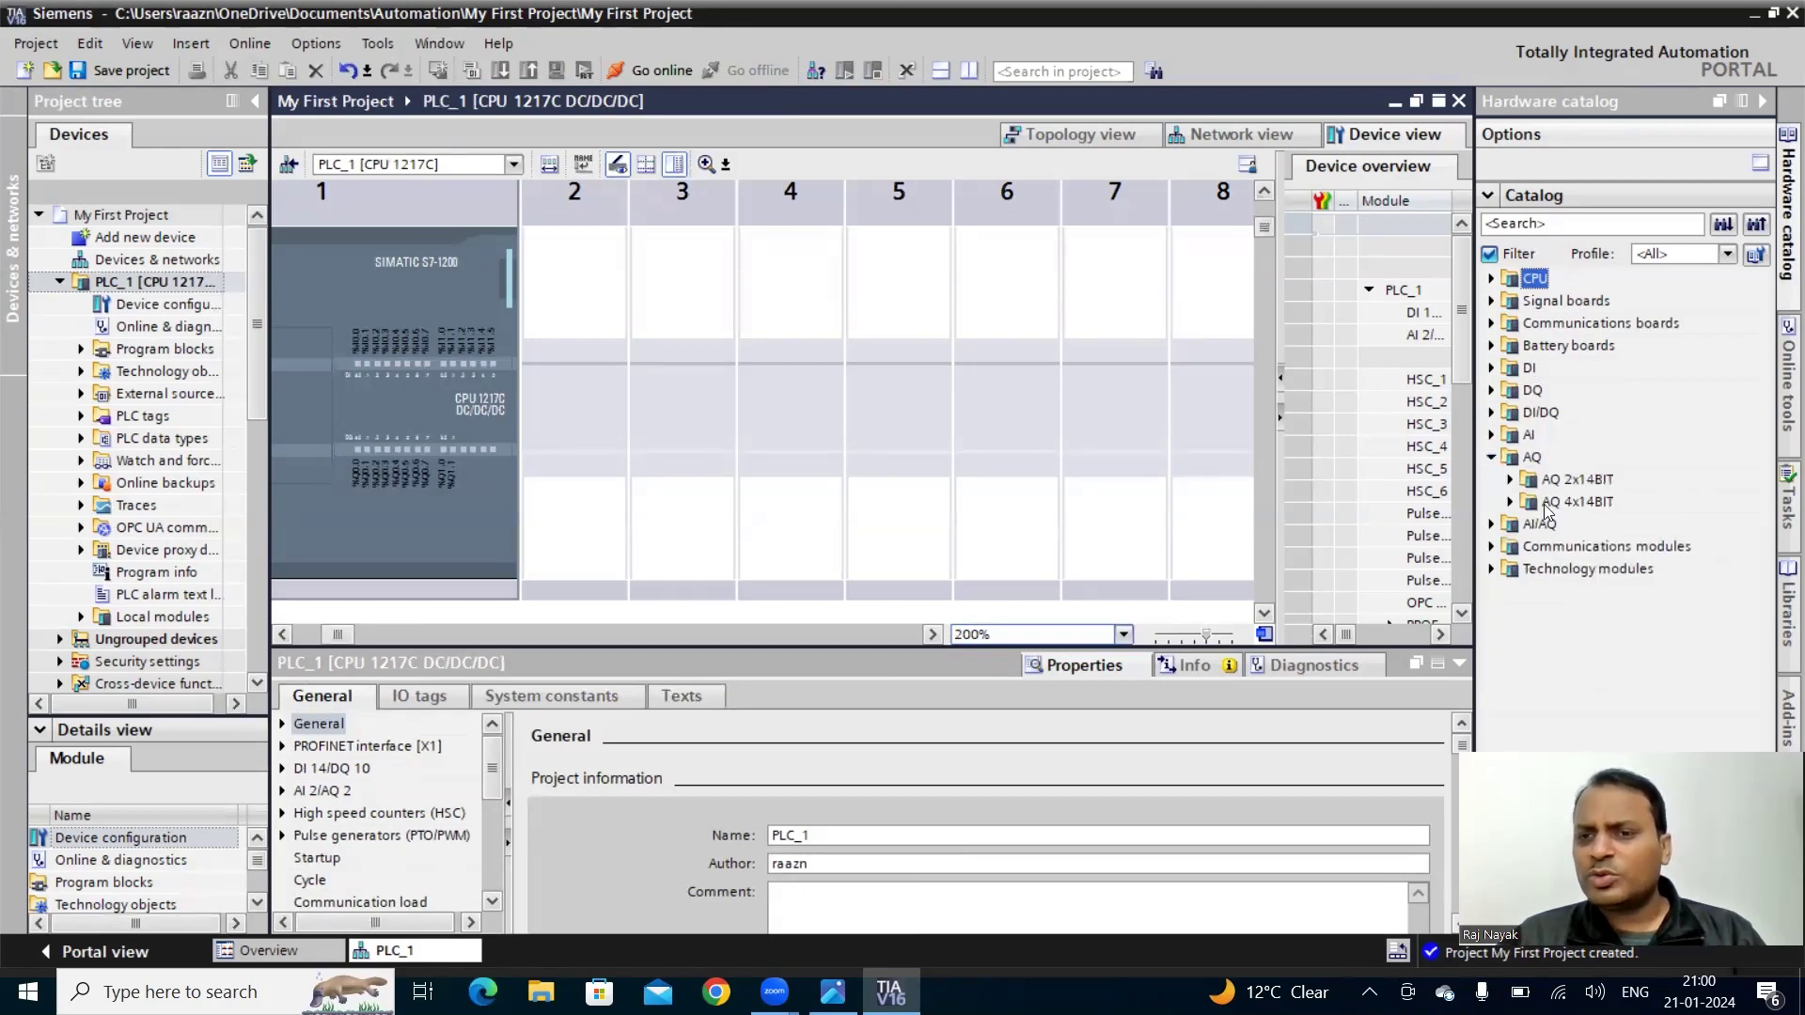
pyautogui.click(1493, 459)
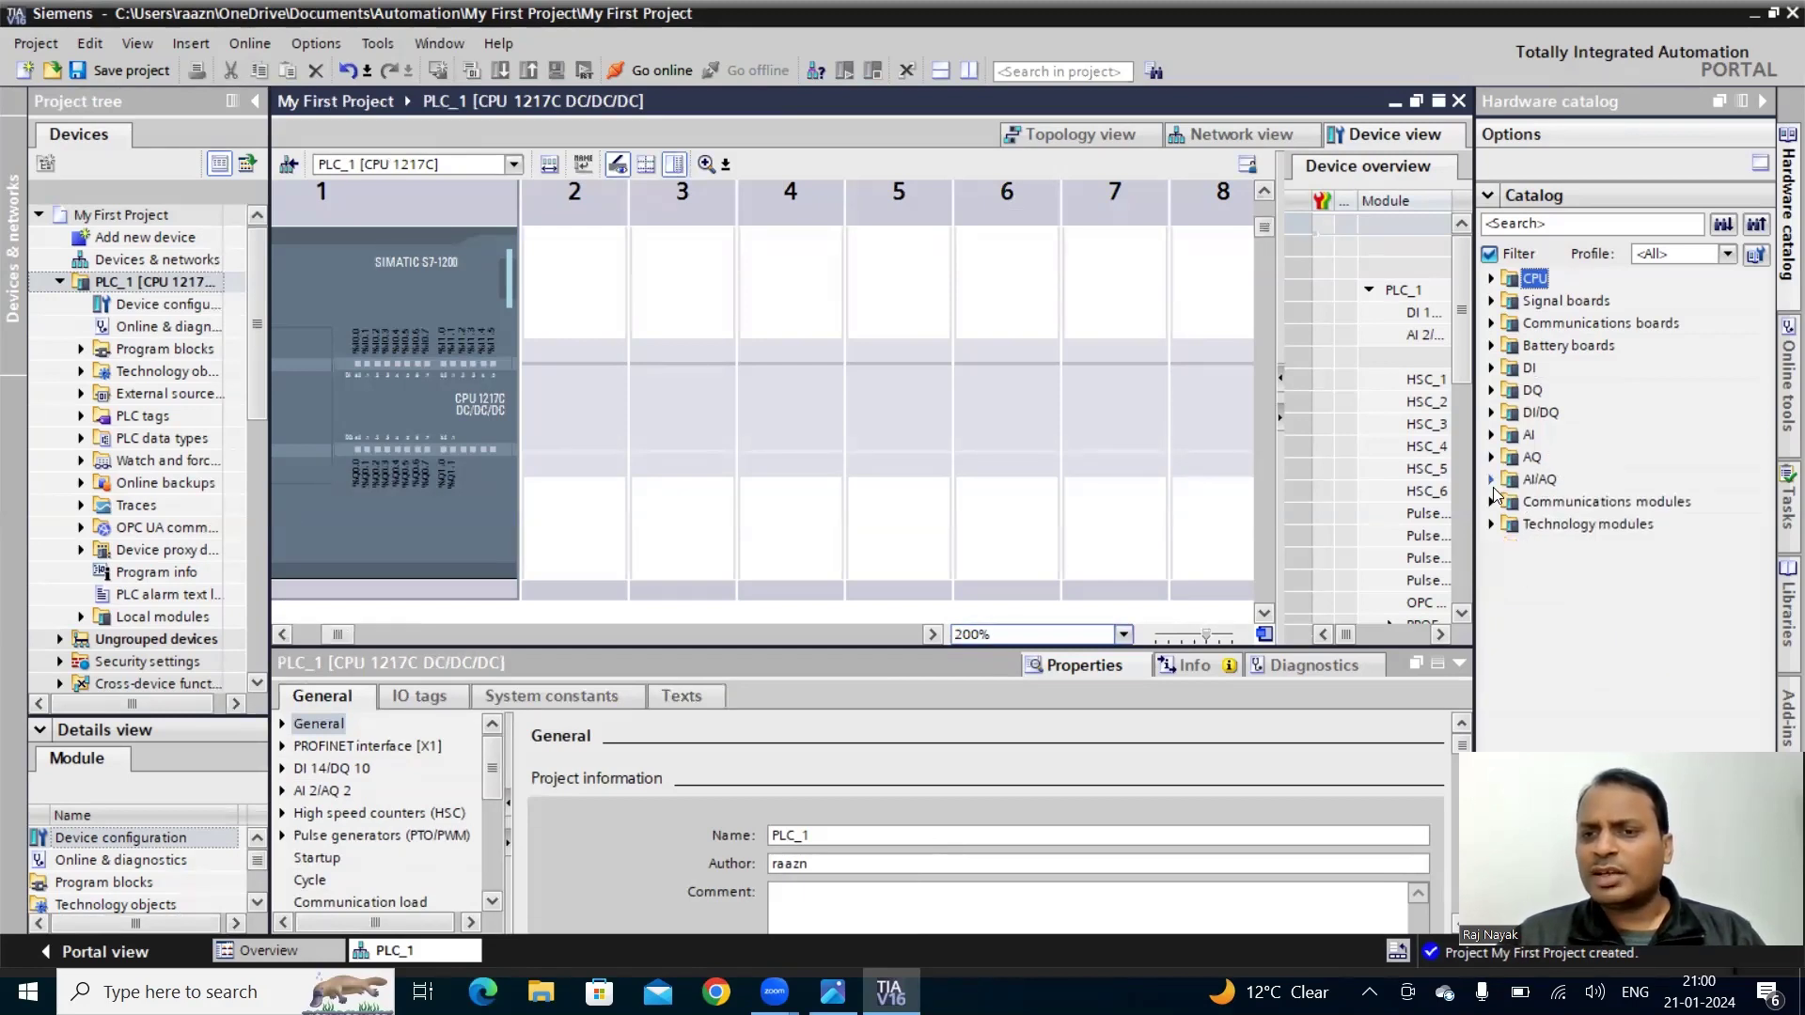
pyautogui.click(1491, 480)
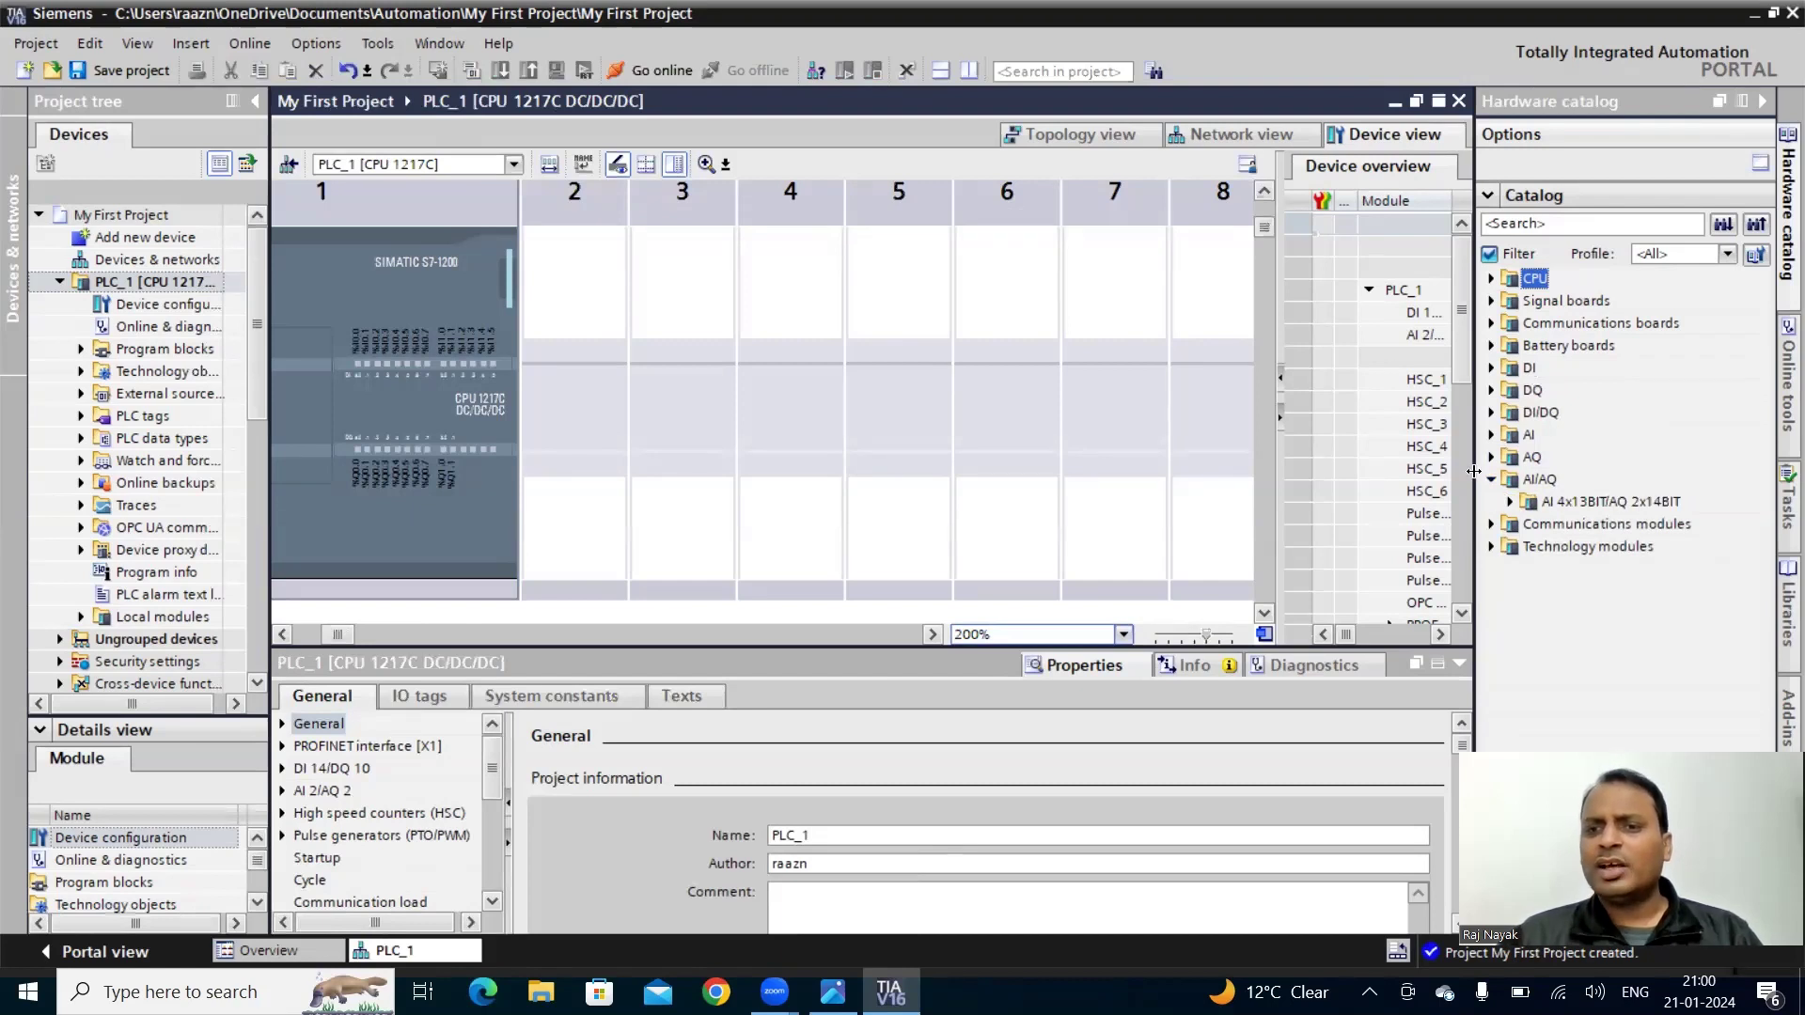
pyautogui.click(1492, 480)
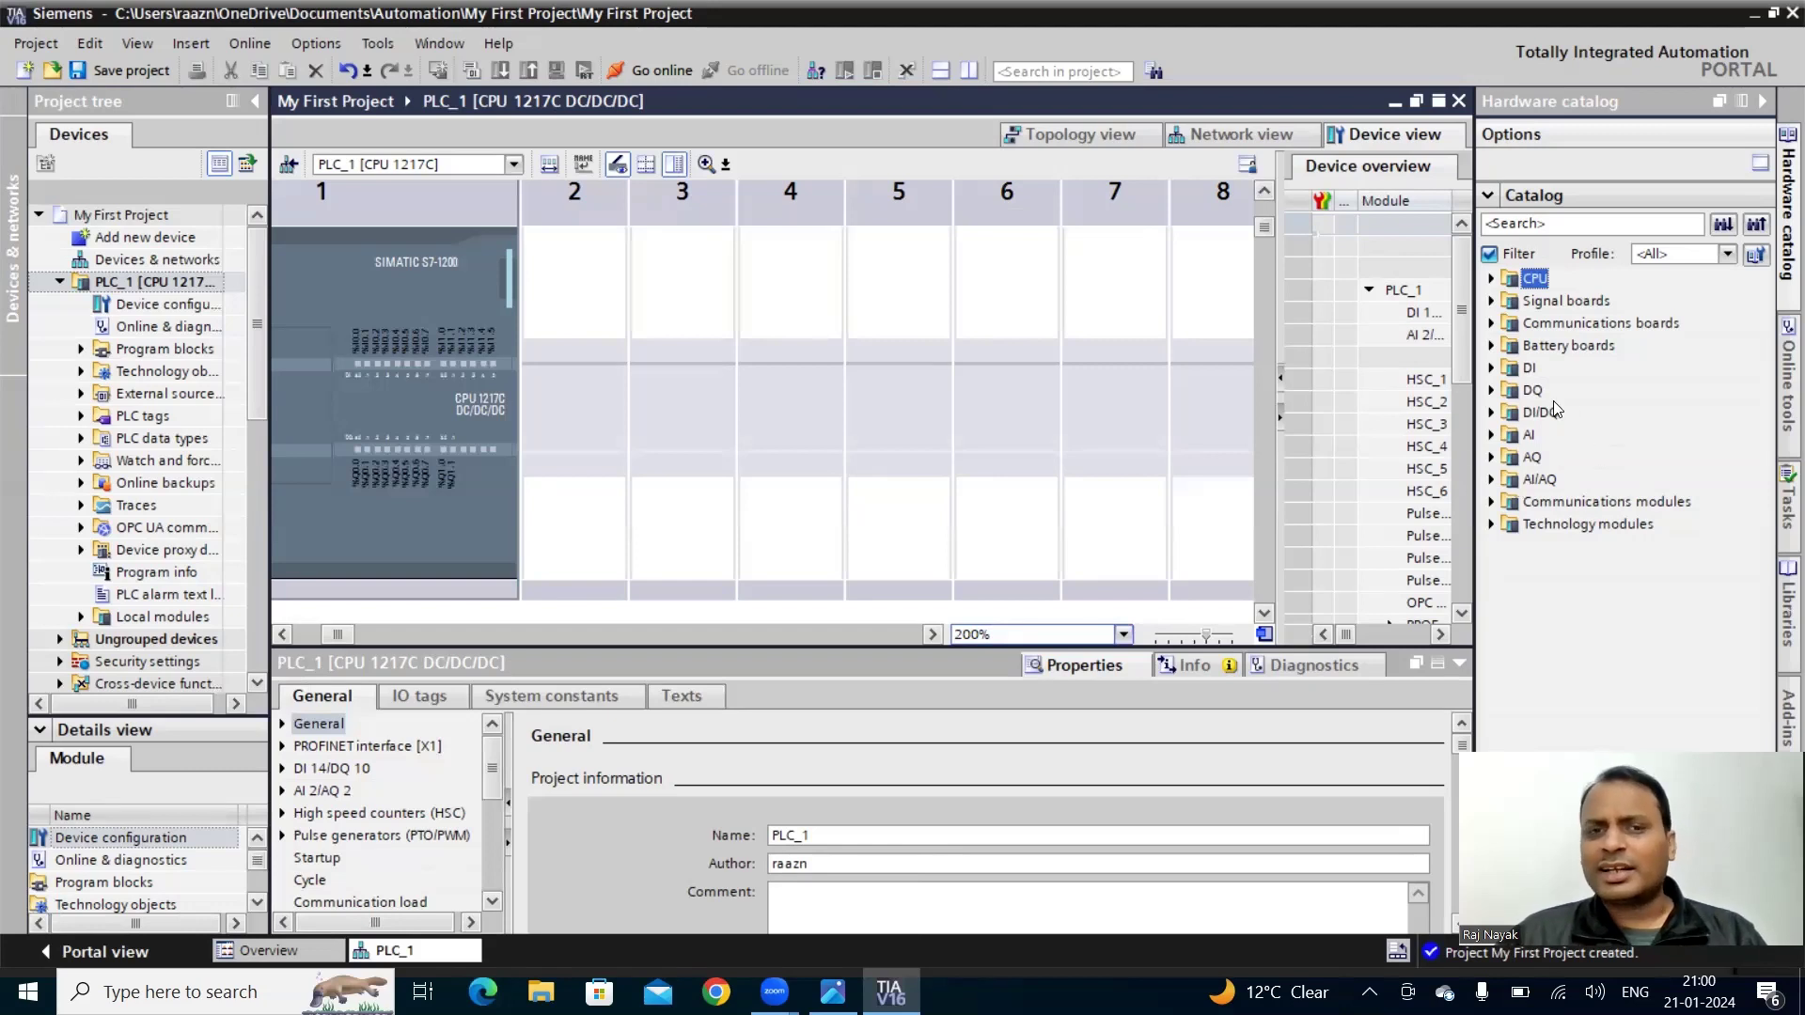
# - Insert the second listed DI 8/DQ 8x24VDC module from the DI/DQ catalog group into rack slot 2 and collapse the group
pyautogui.click(1491, 414)
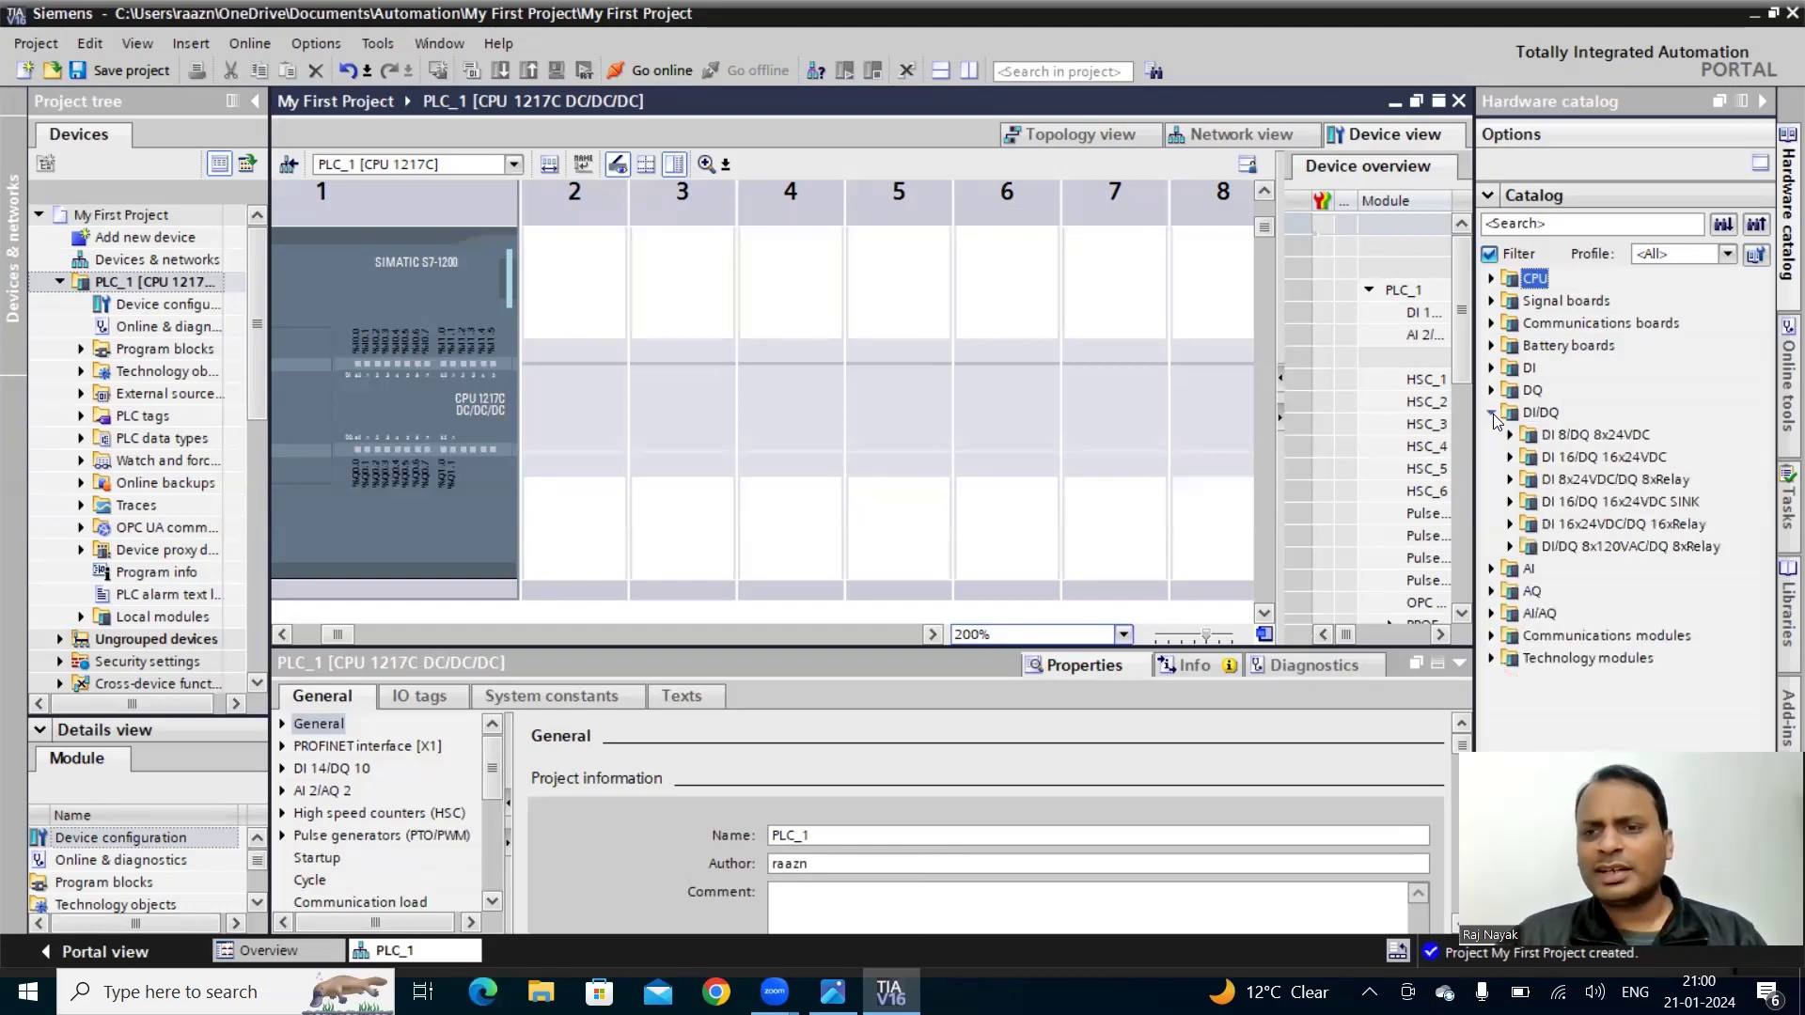
pyautogui.doubleClick(1563, 436)
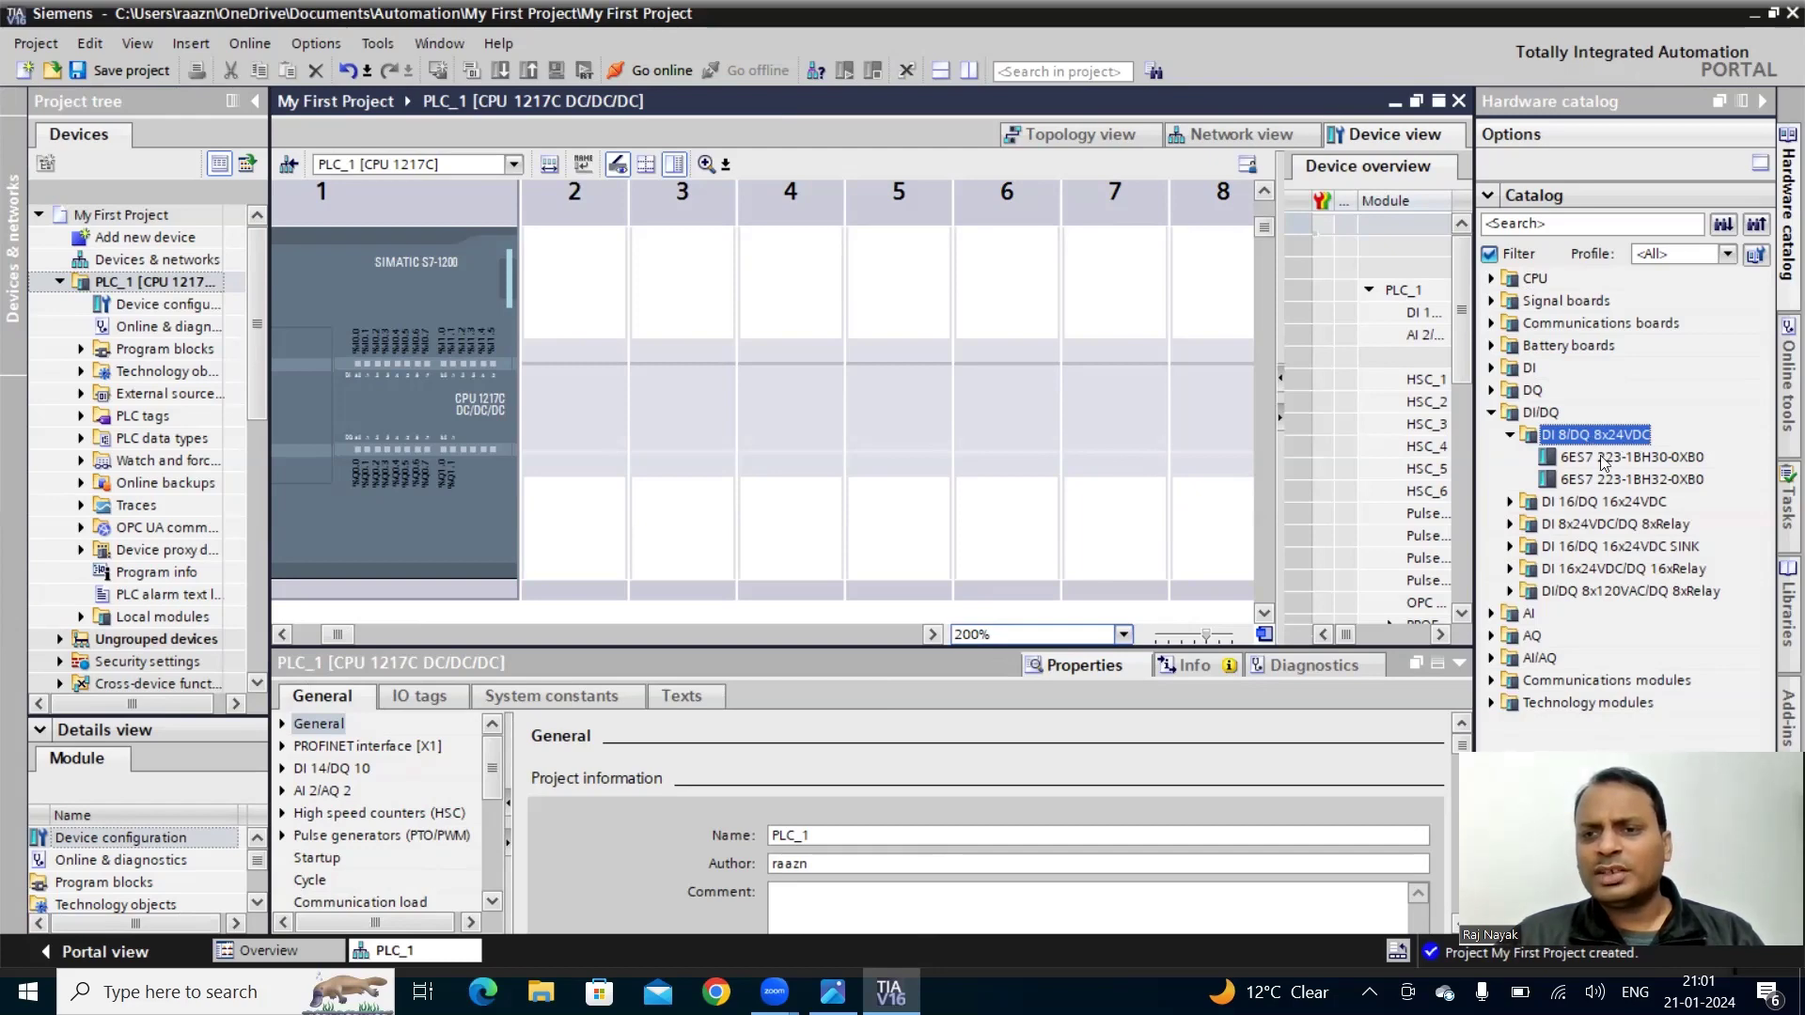
pyautogui.moveTo(1595, 484); pyautogui.dragTo(584, 406)
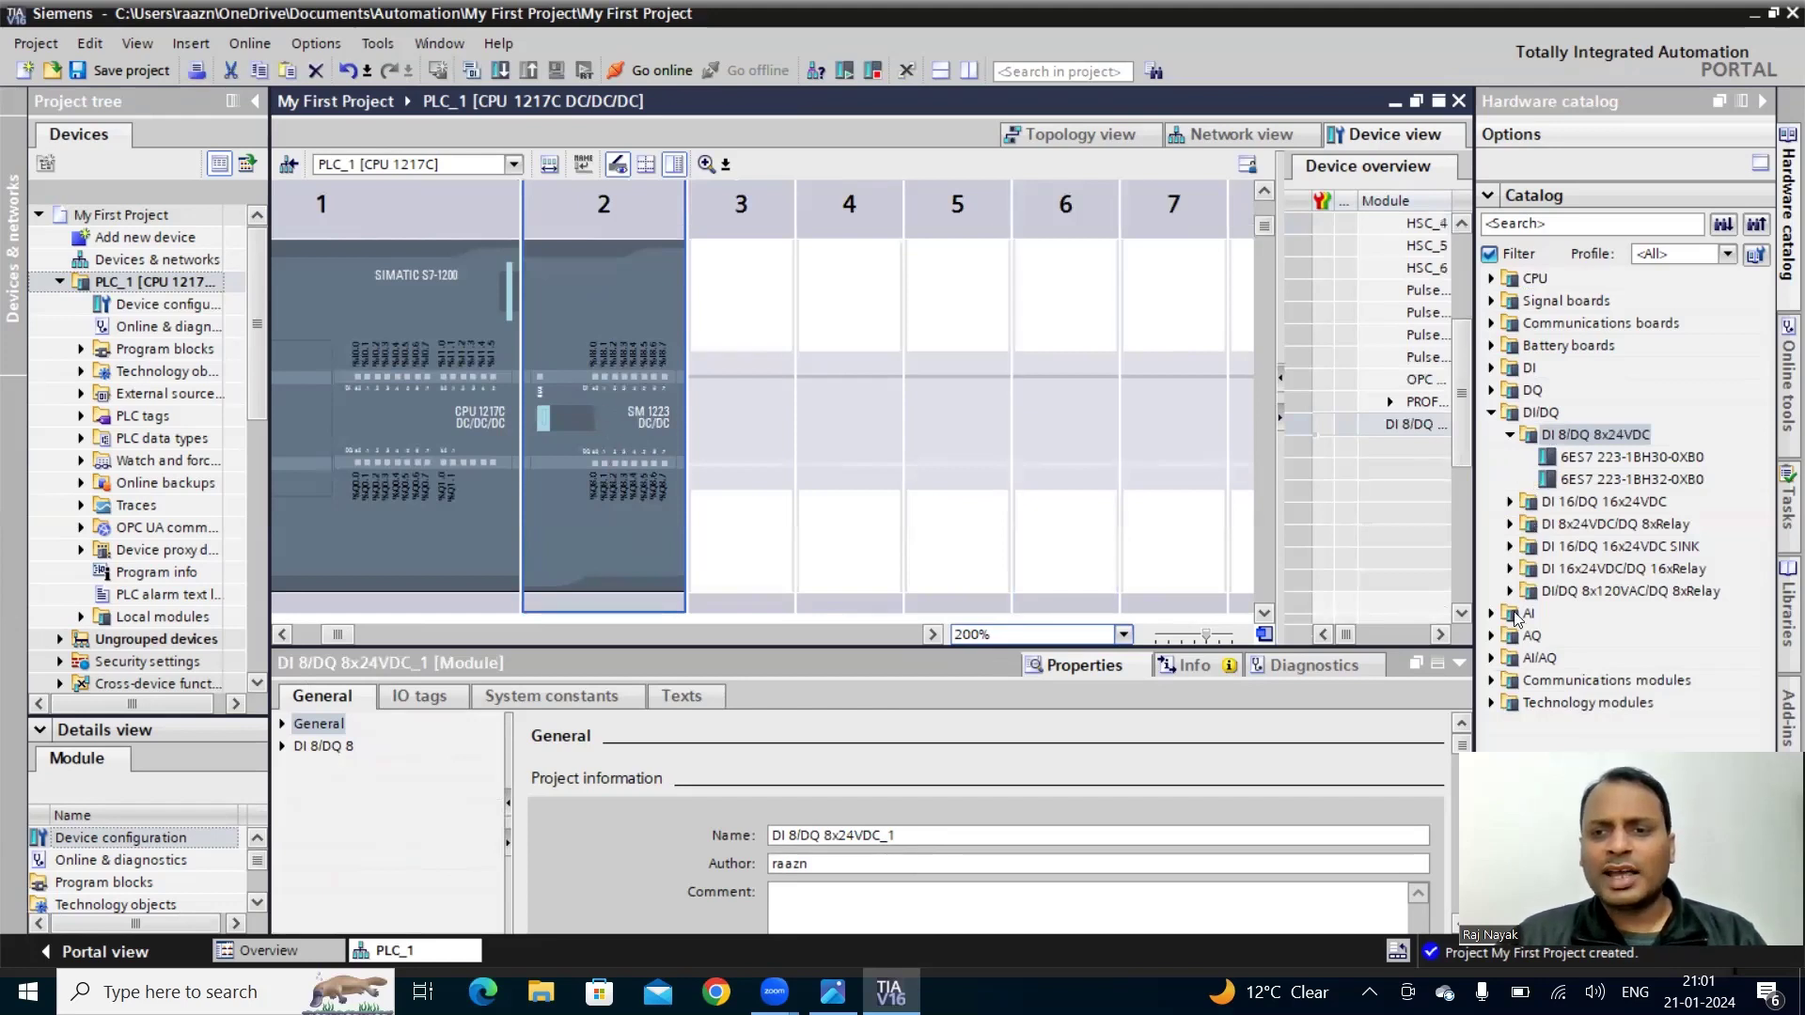
pyautogui.click(1510, 434)
pyautogui.click(1491, 412)
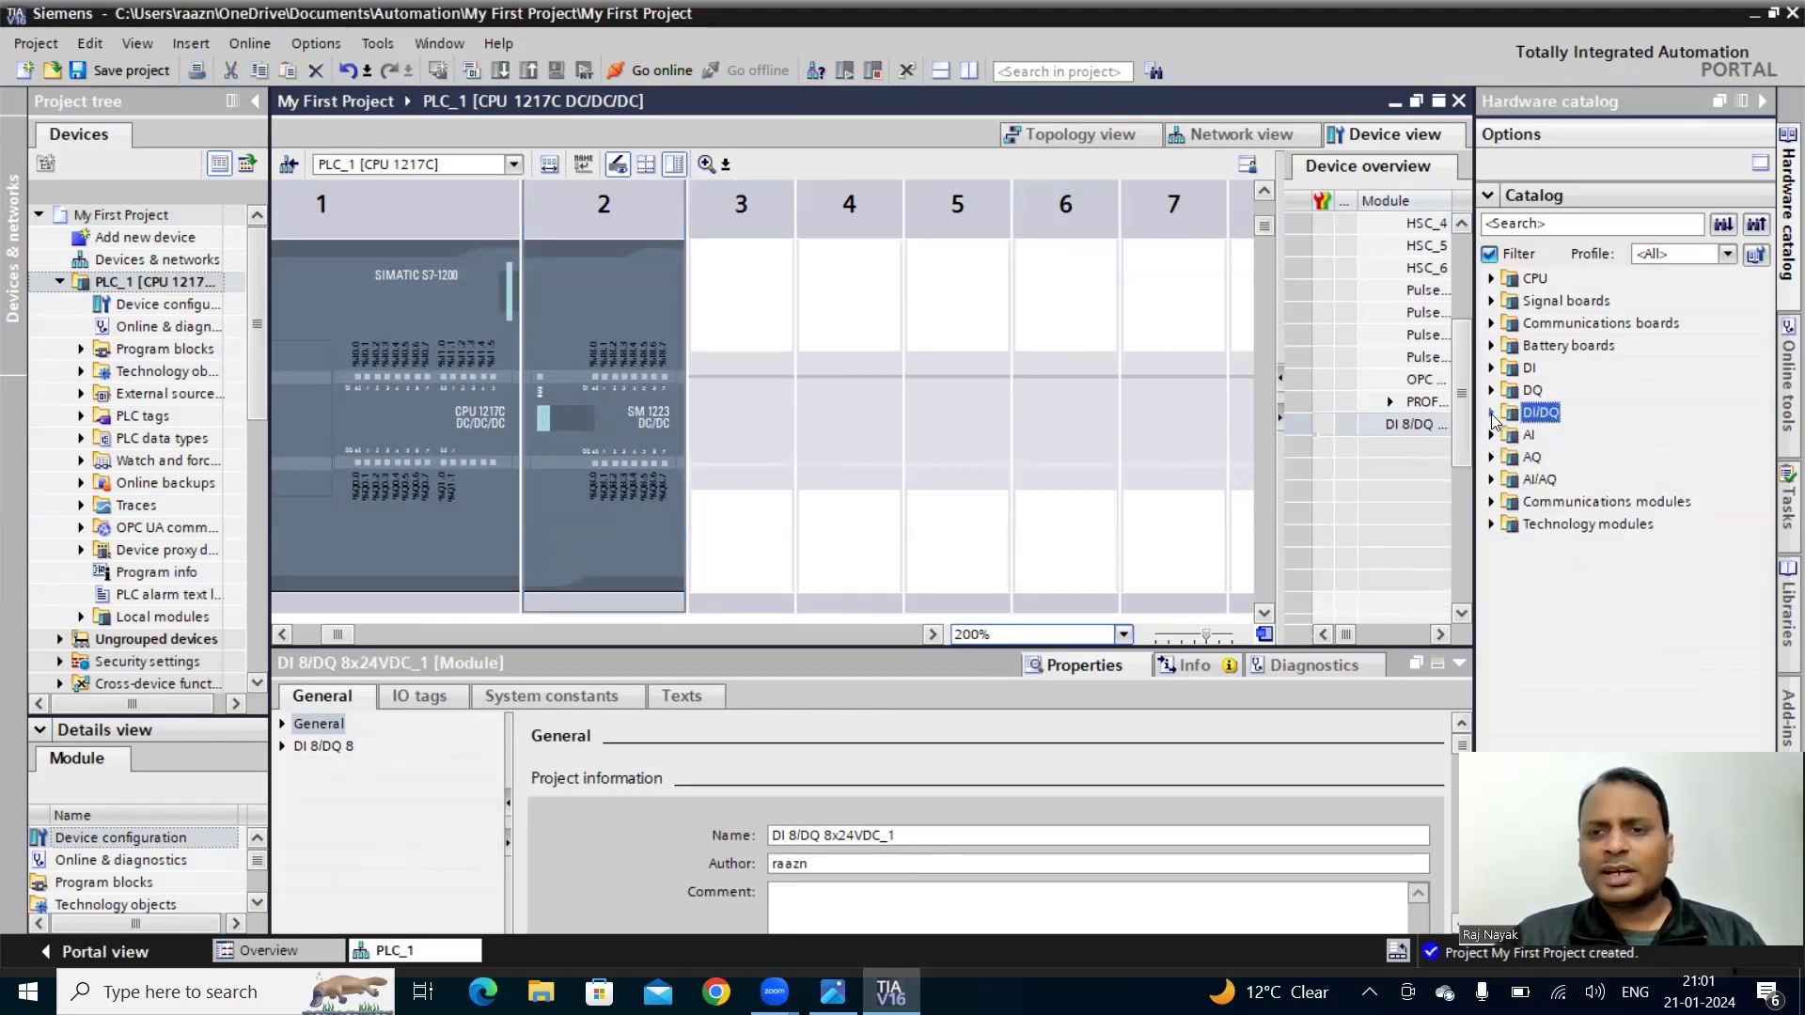
# - Insert the AI 4x13BIT/AQ 2x14BIT module with article number 6ES7 234-4HE30-0XB0 into rack slot 3
pyautogui.click(1489, 480)
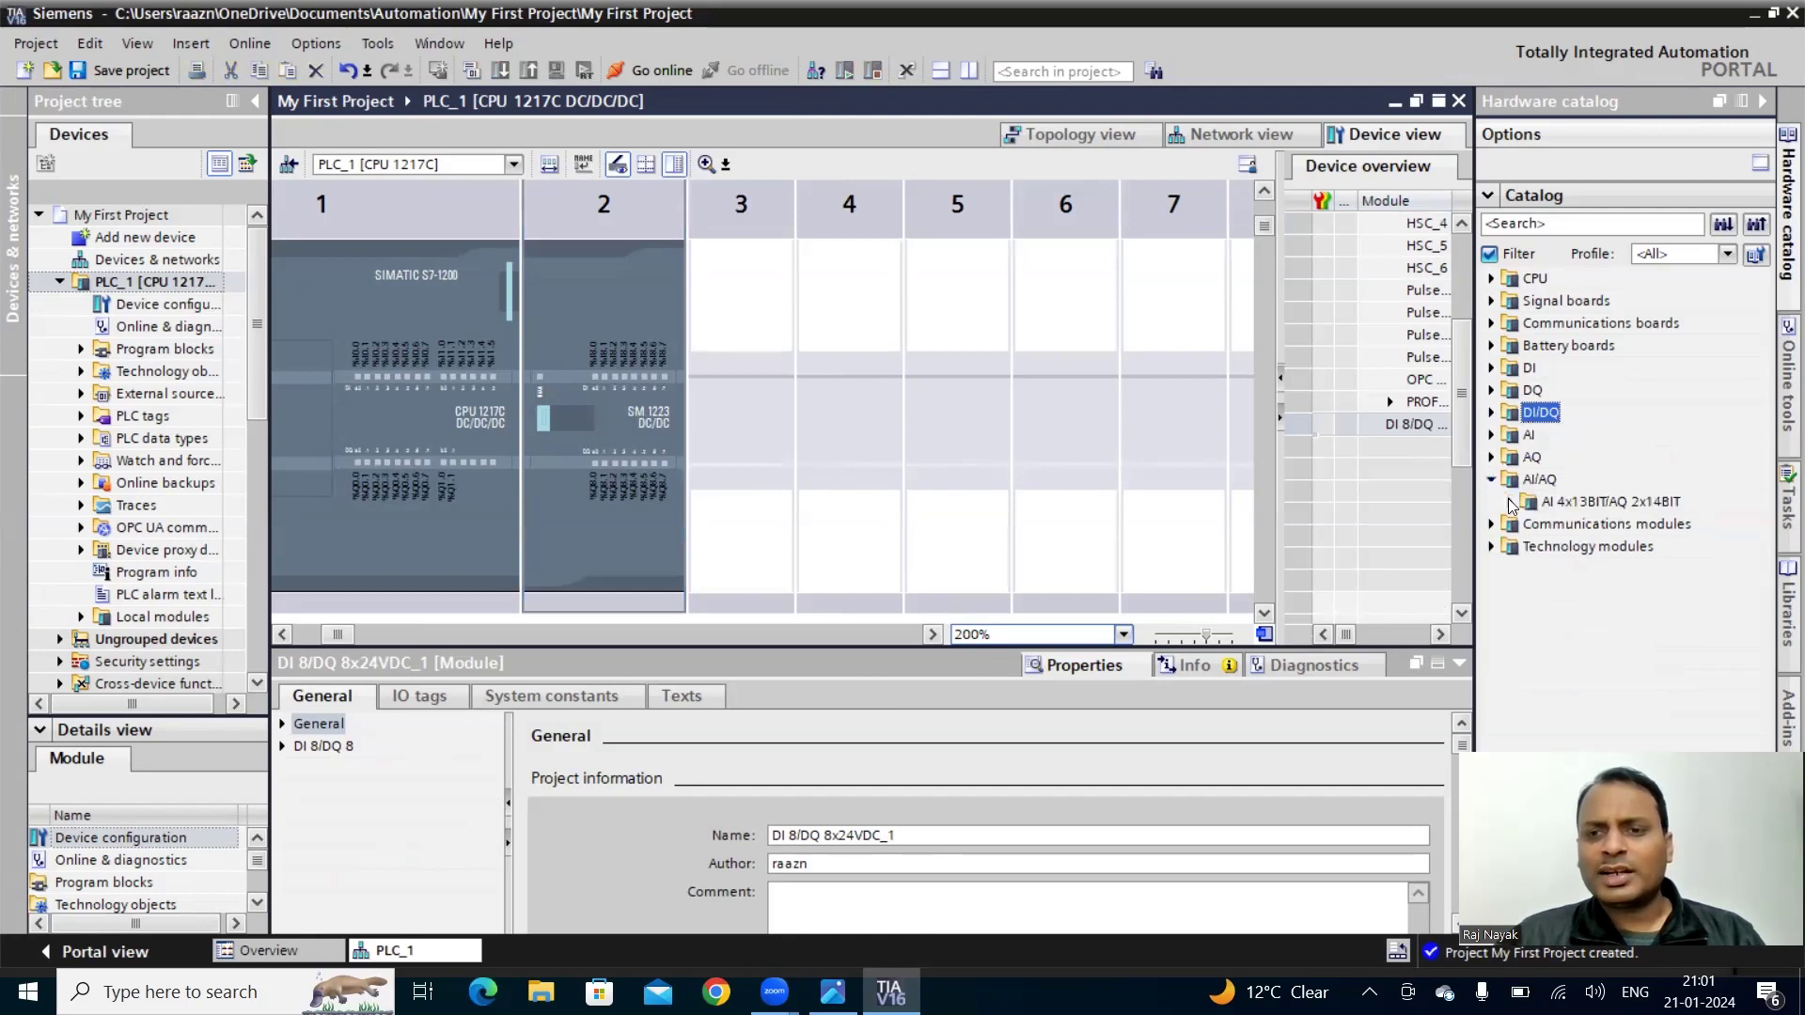
pyautogui.click(1509, 503)
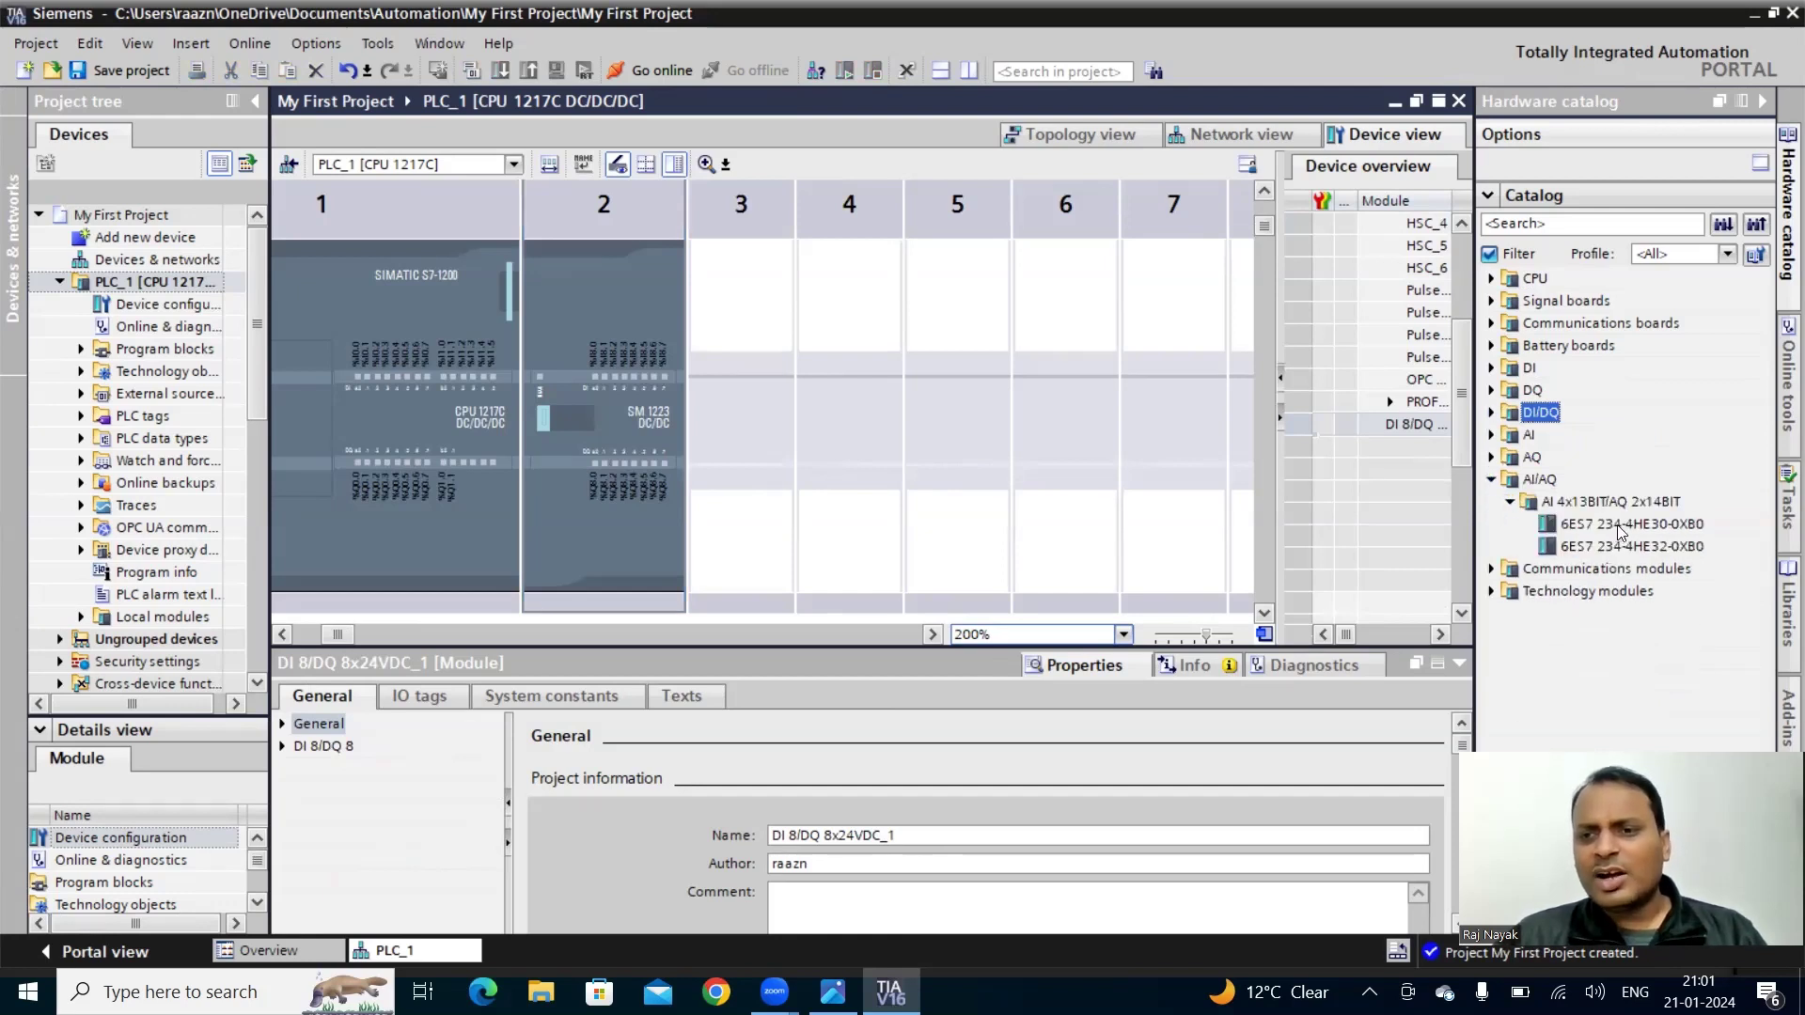
pyautogui.moveTo(1623, 526); pyautogui.dragTo(745, 475)
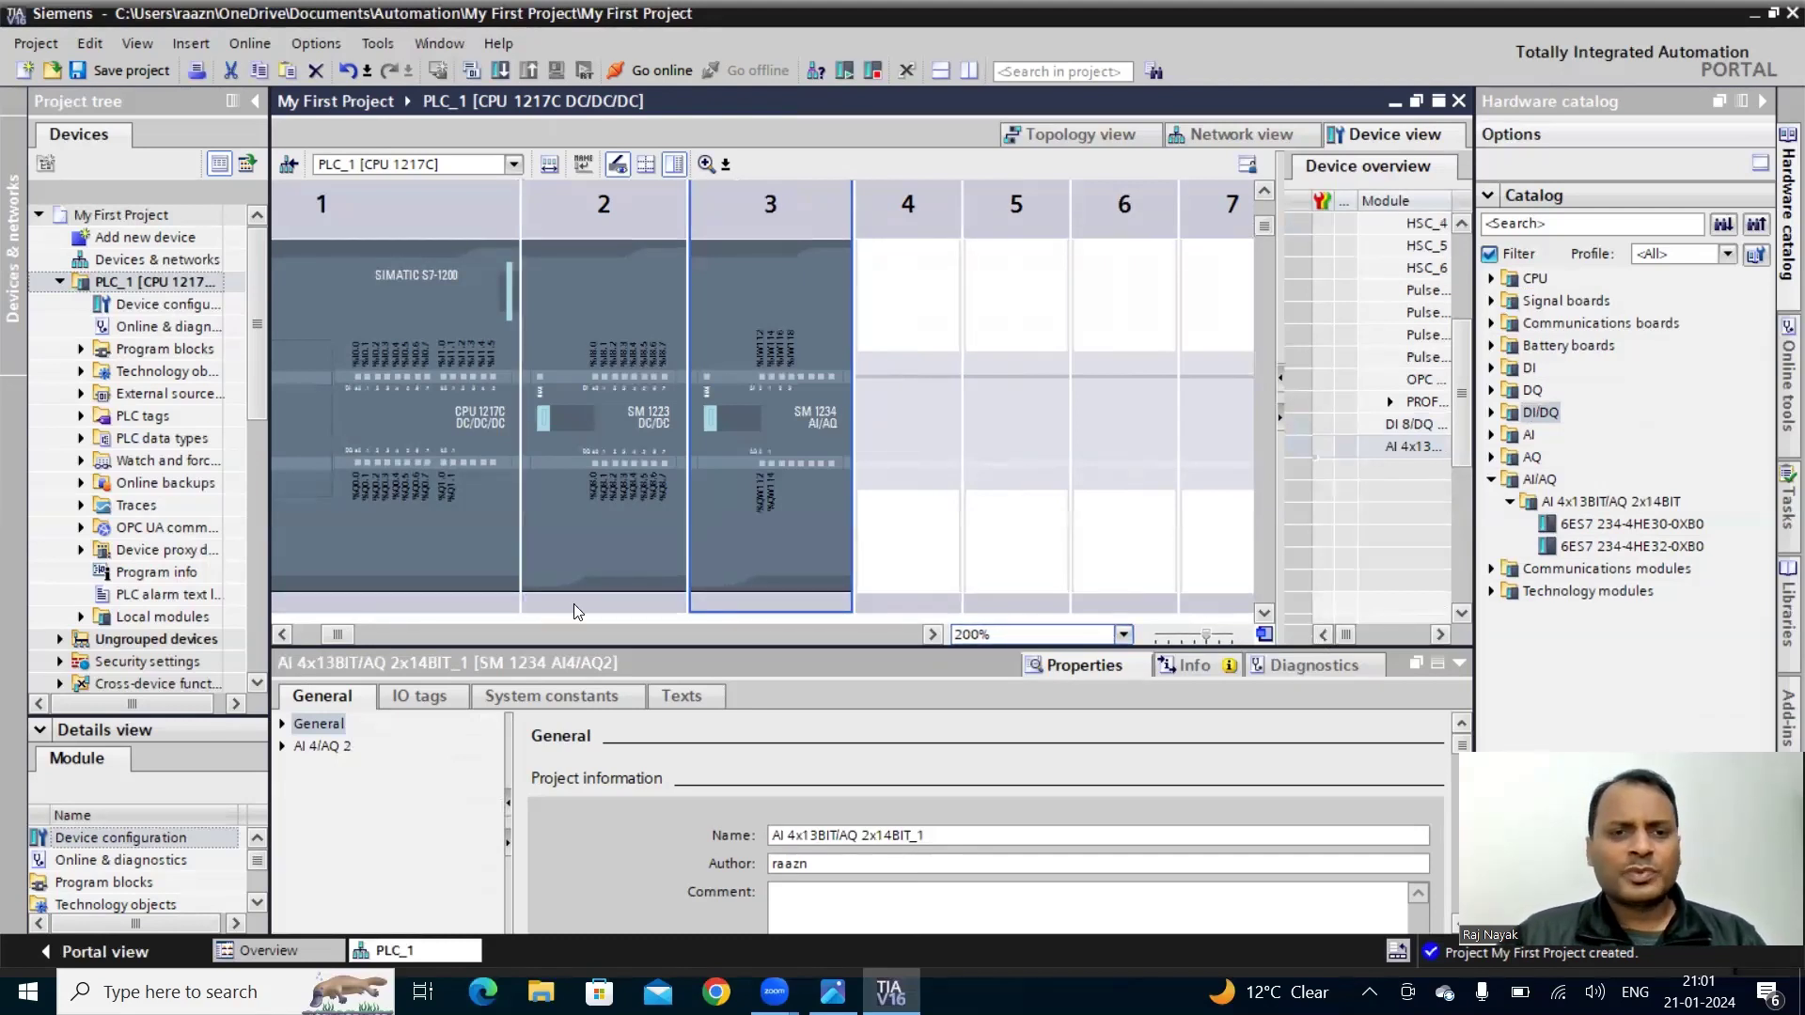
# - Select the CPU in slot 1 and examine the types and addresses of its analog and digital IO tags
pyautogui.click(427, 569)
pyautogui.moveTo(351, 637); pyautogui.dragTo(310, 641)
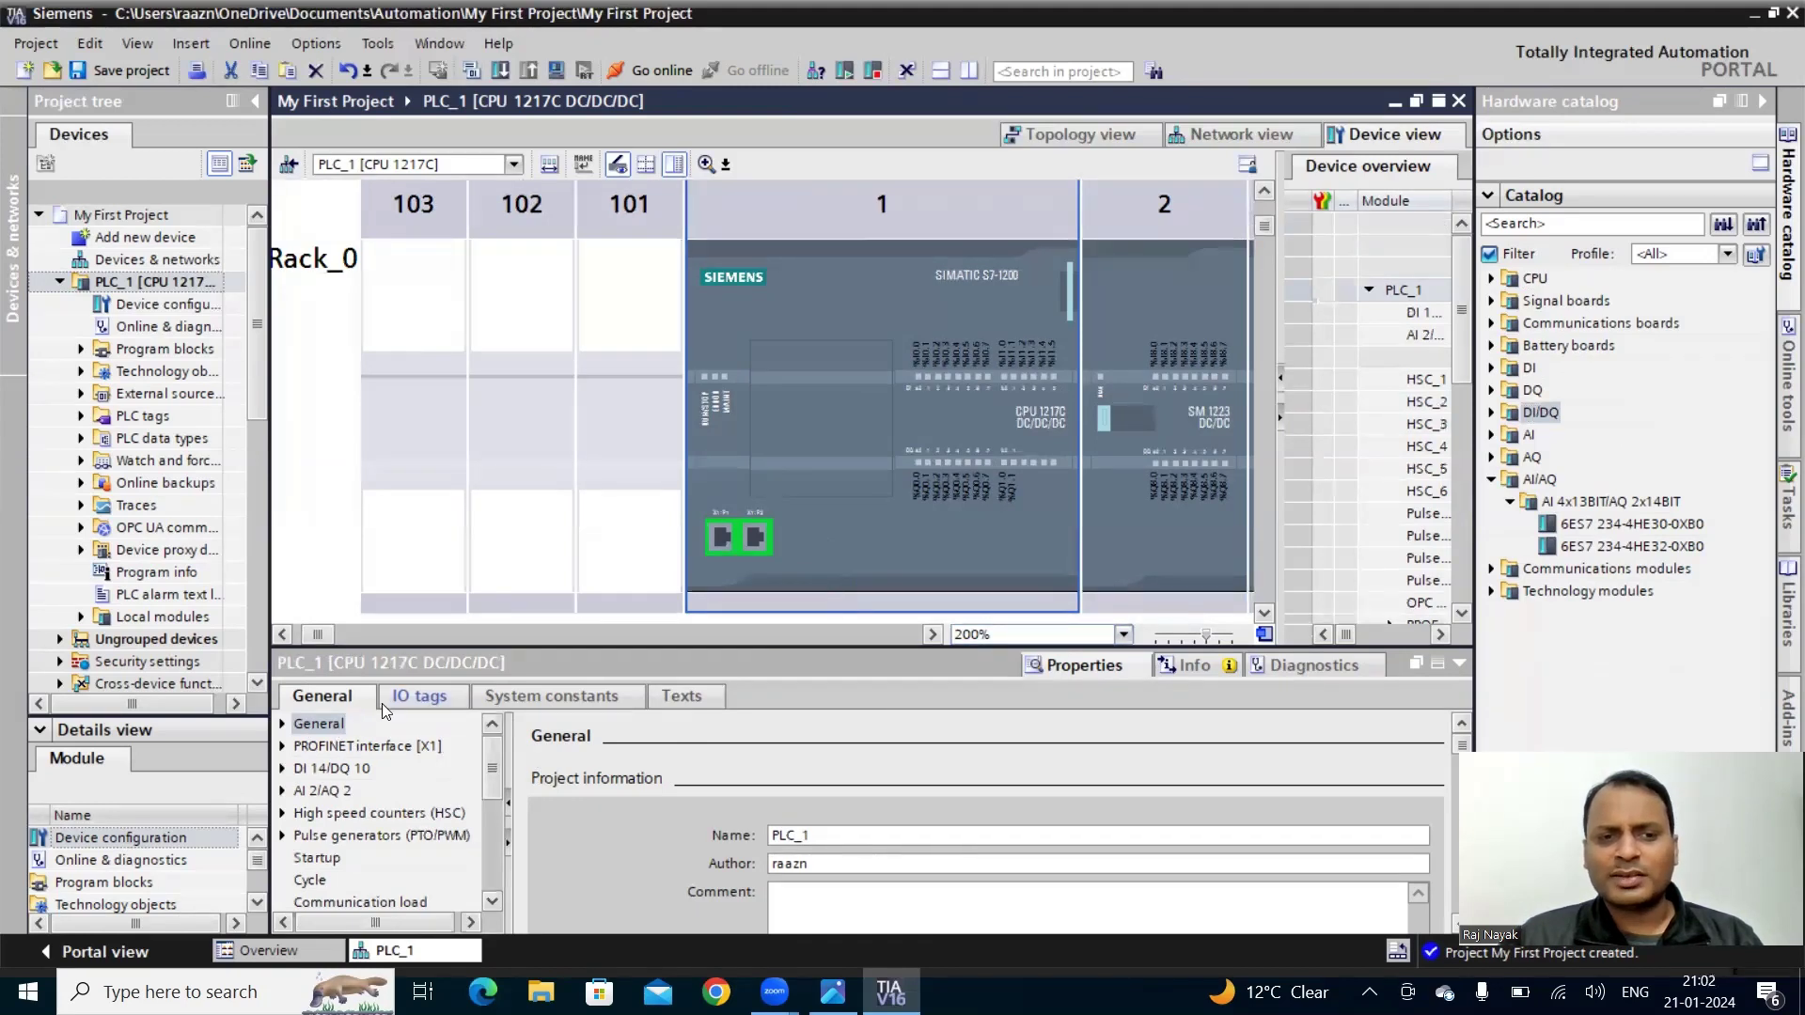
pyautogui.click(410, 703)
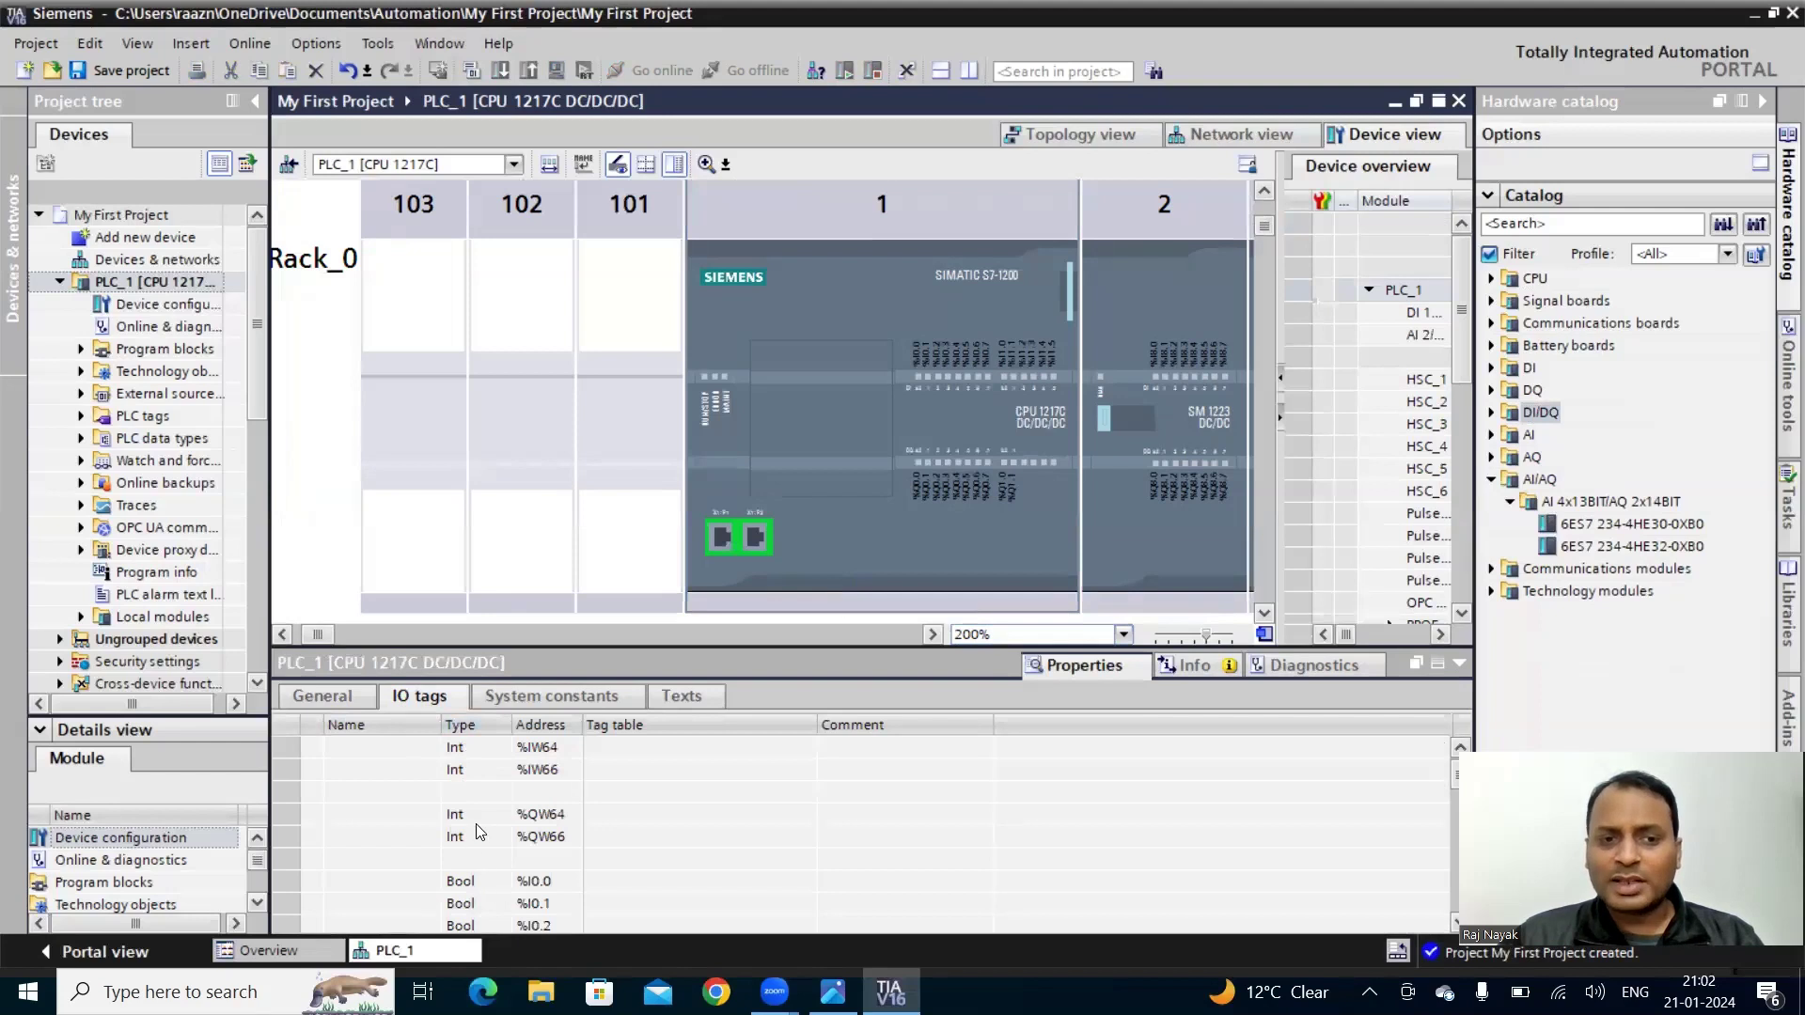
pyautogui.click(459, 749)
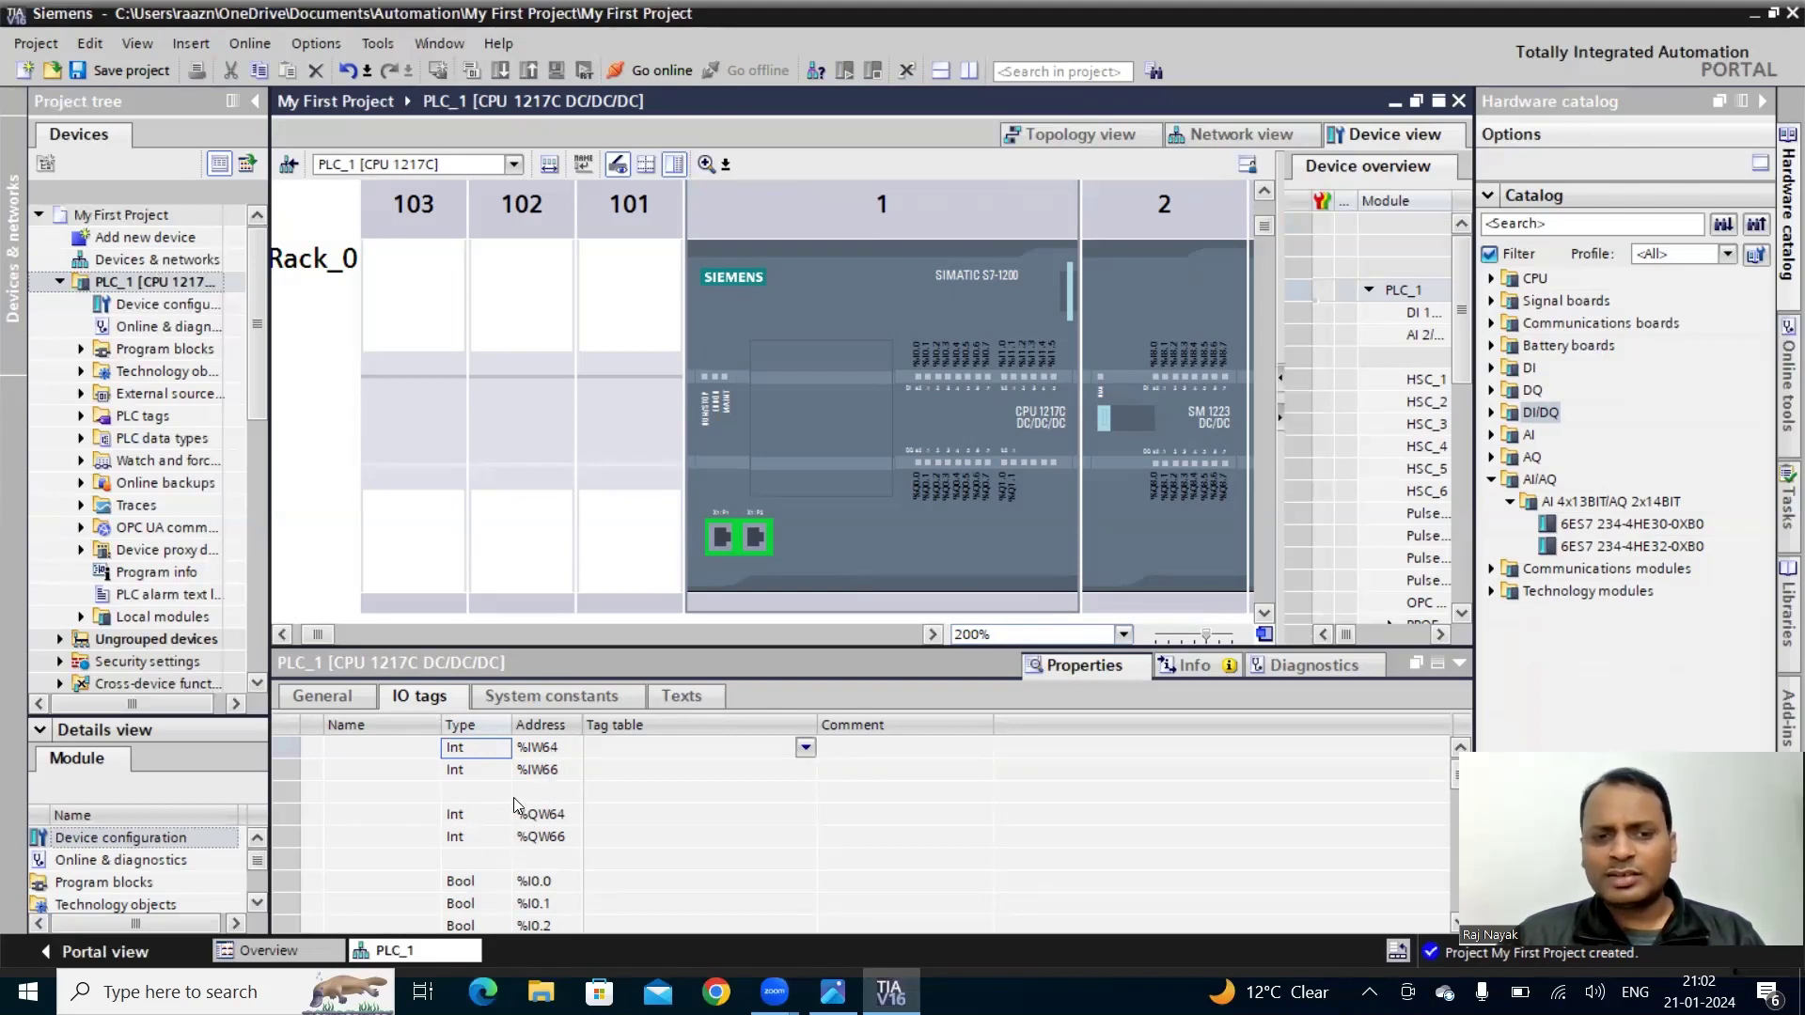
pyautogui.scroll(-1, 484, 867)
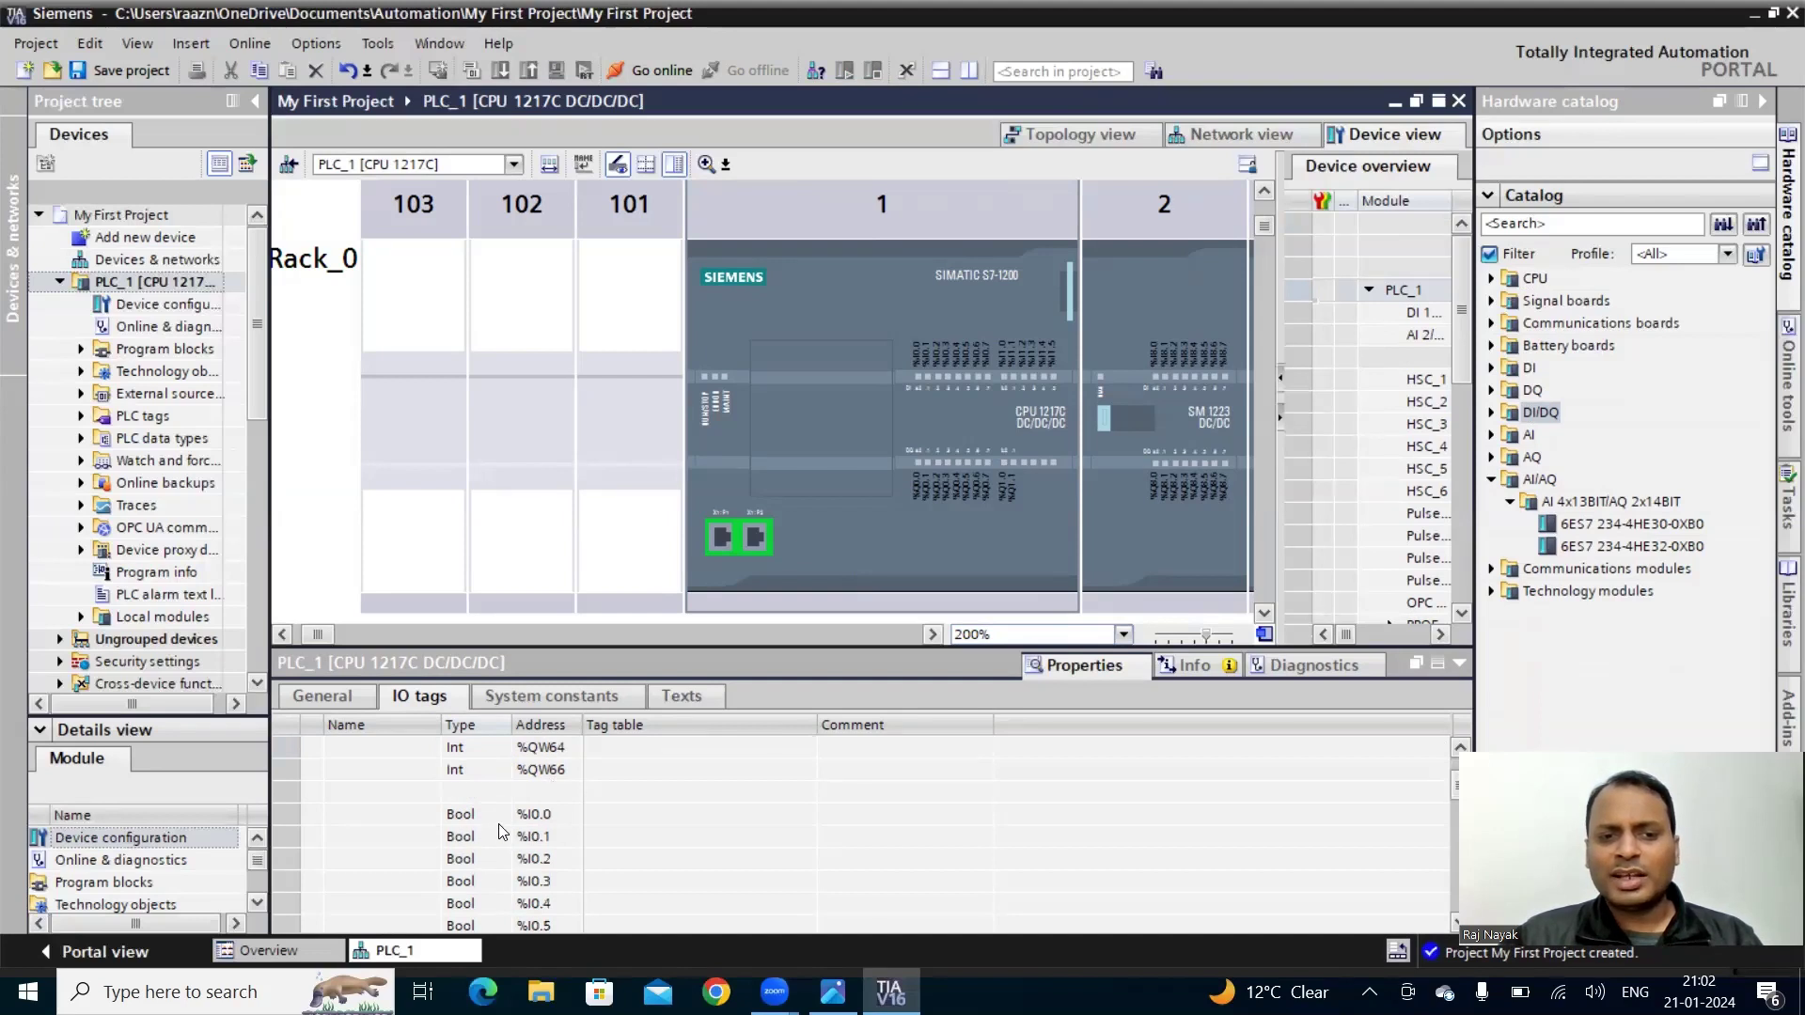
pyautogui.scroll(-1, 502, 831)
pyautogui.scroll(-1, 503, 831)
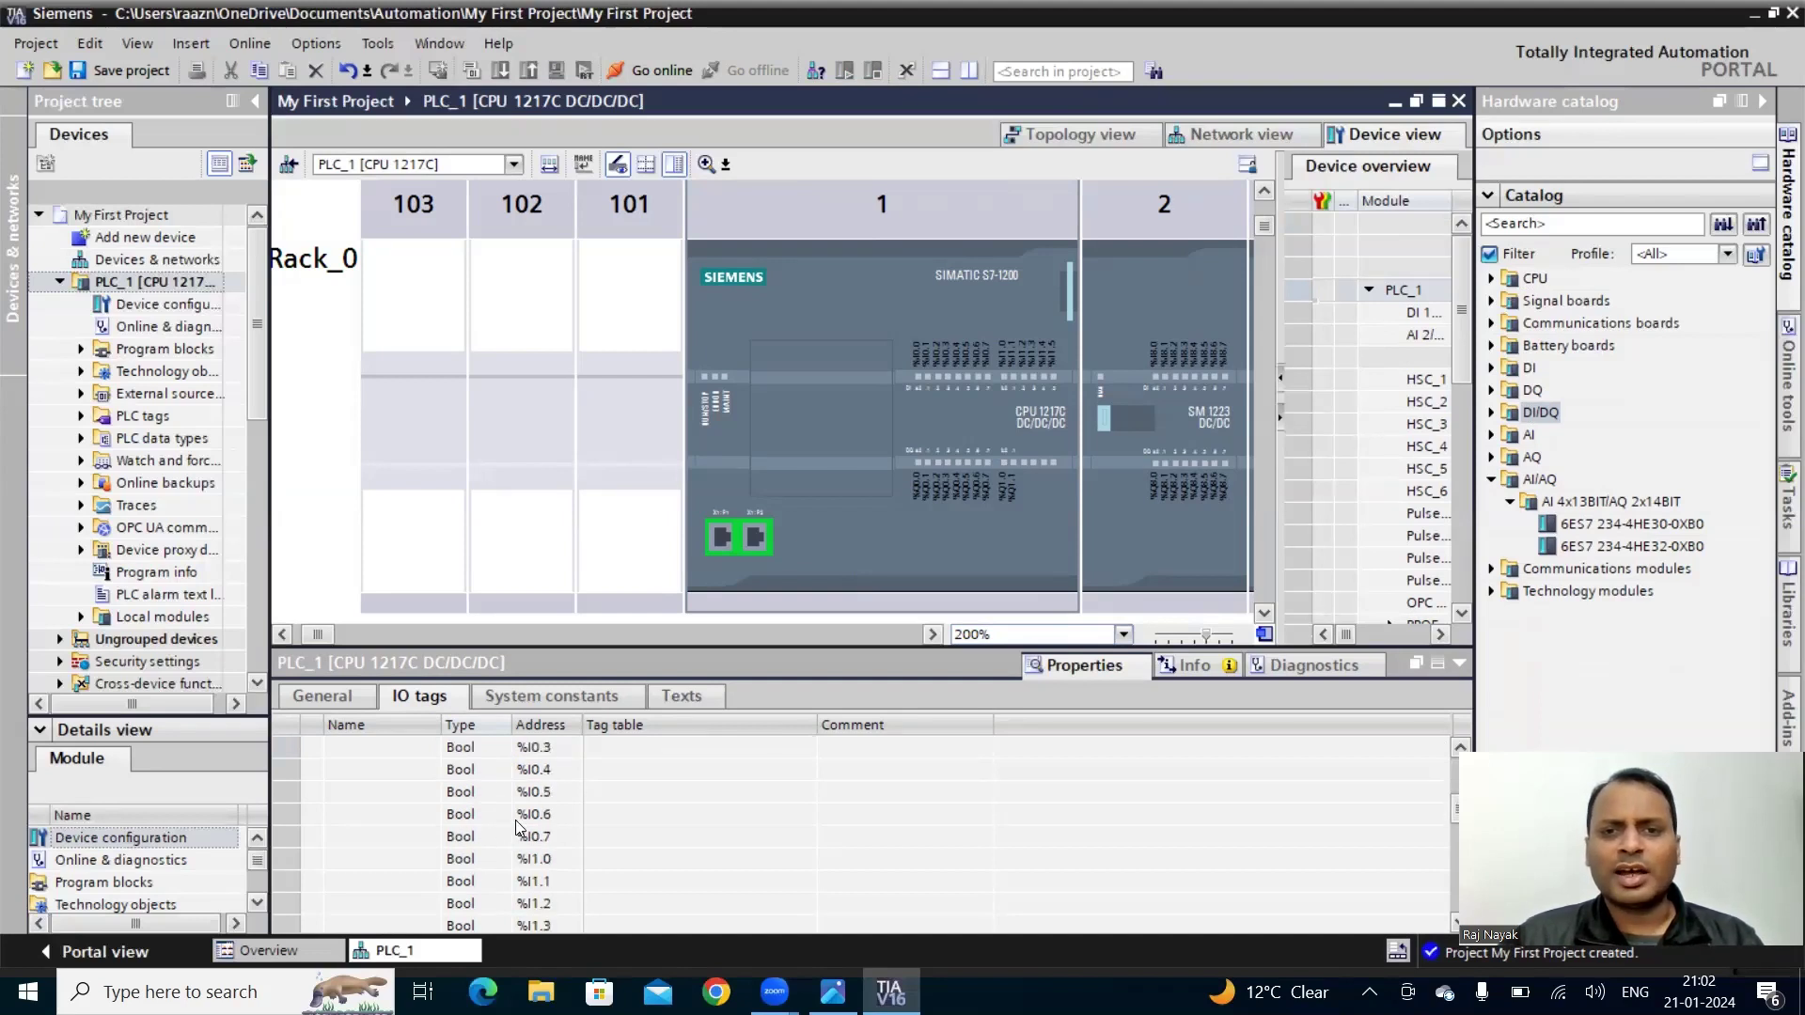
pyautogui.scroll(-1, 526, 855)
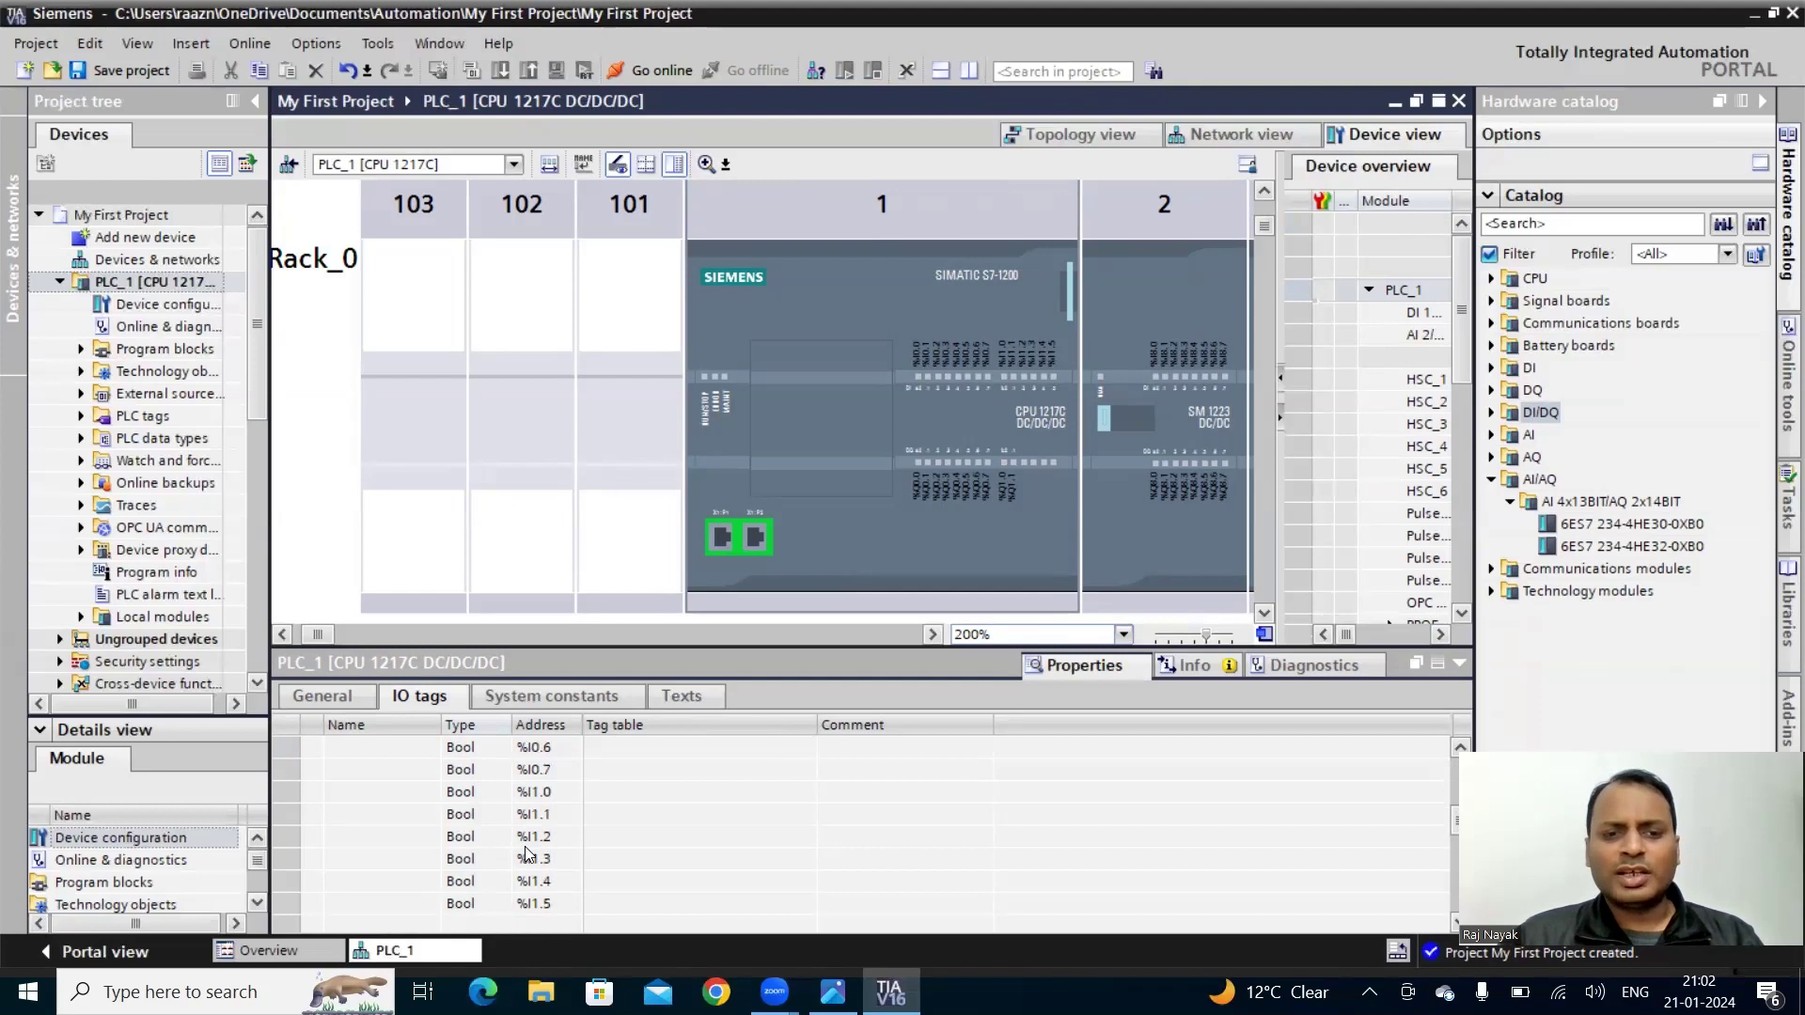
pyautogui.scroll(-3, 536, 869)
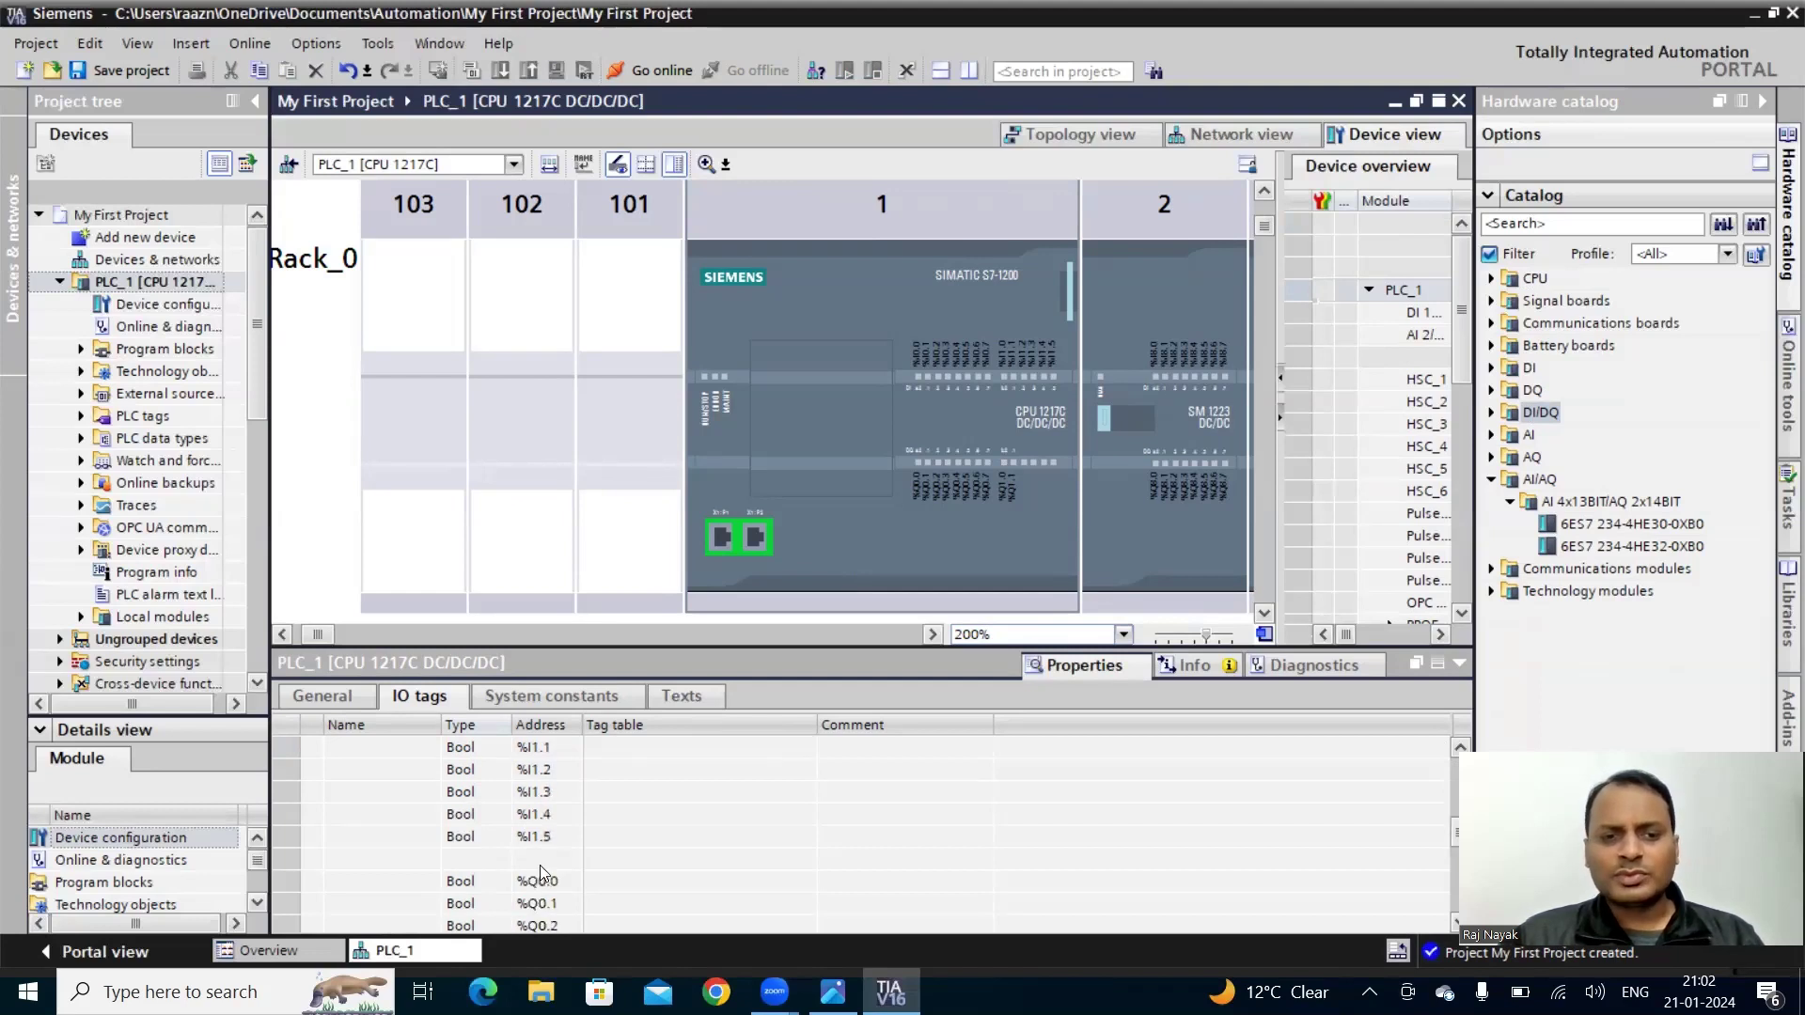
# - Examine the project information in the general properties of the CPU and of the DI/DQ module in slot 2
pyautogui.scroll(5, 516, 867)
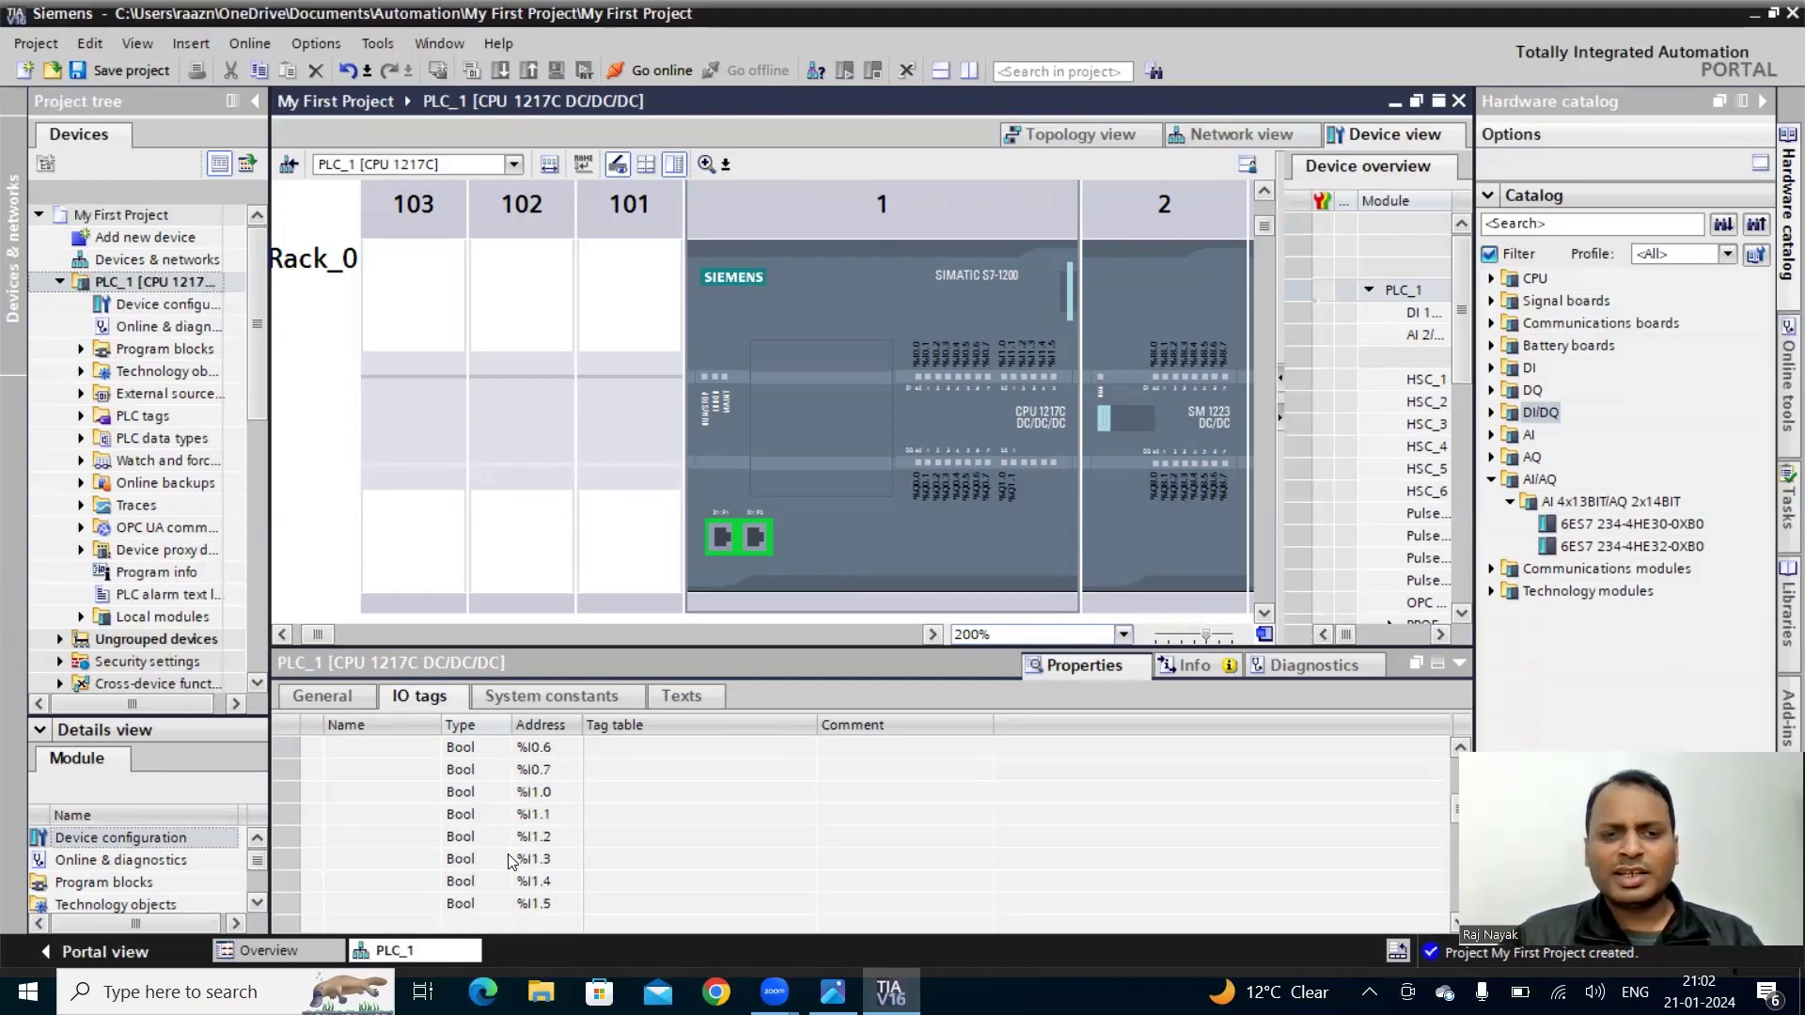
pyautogui.click(329, 700)
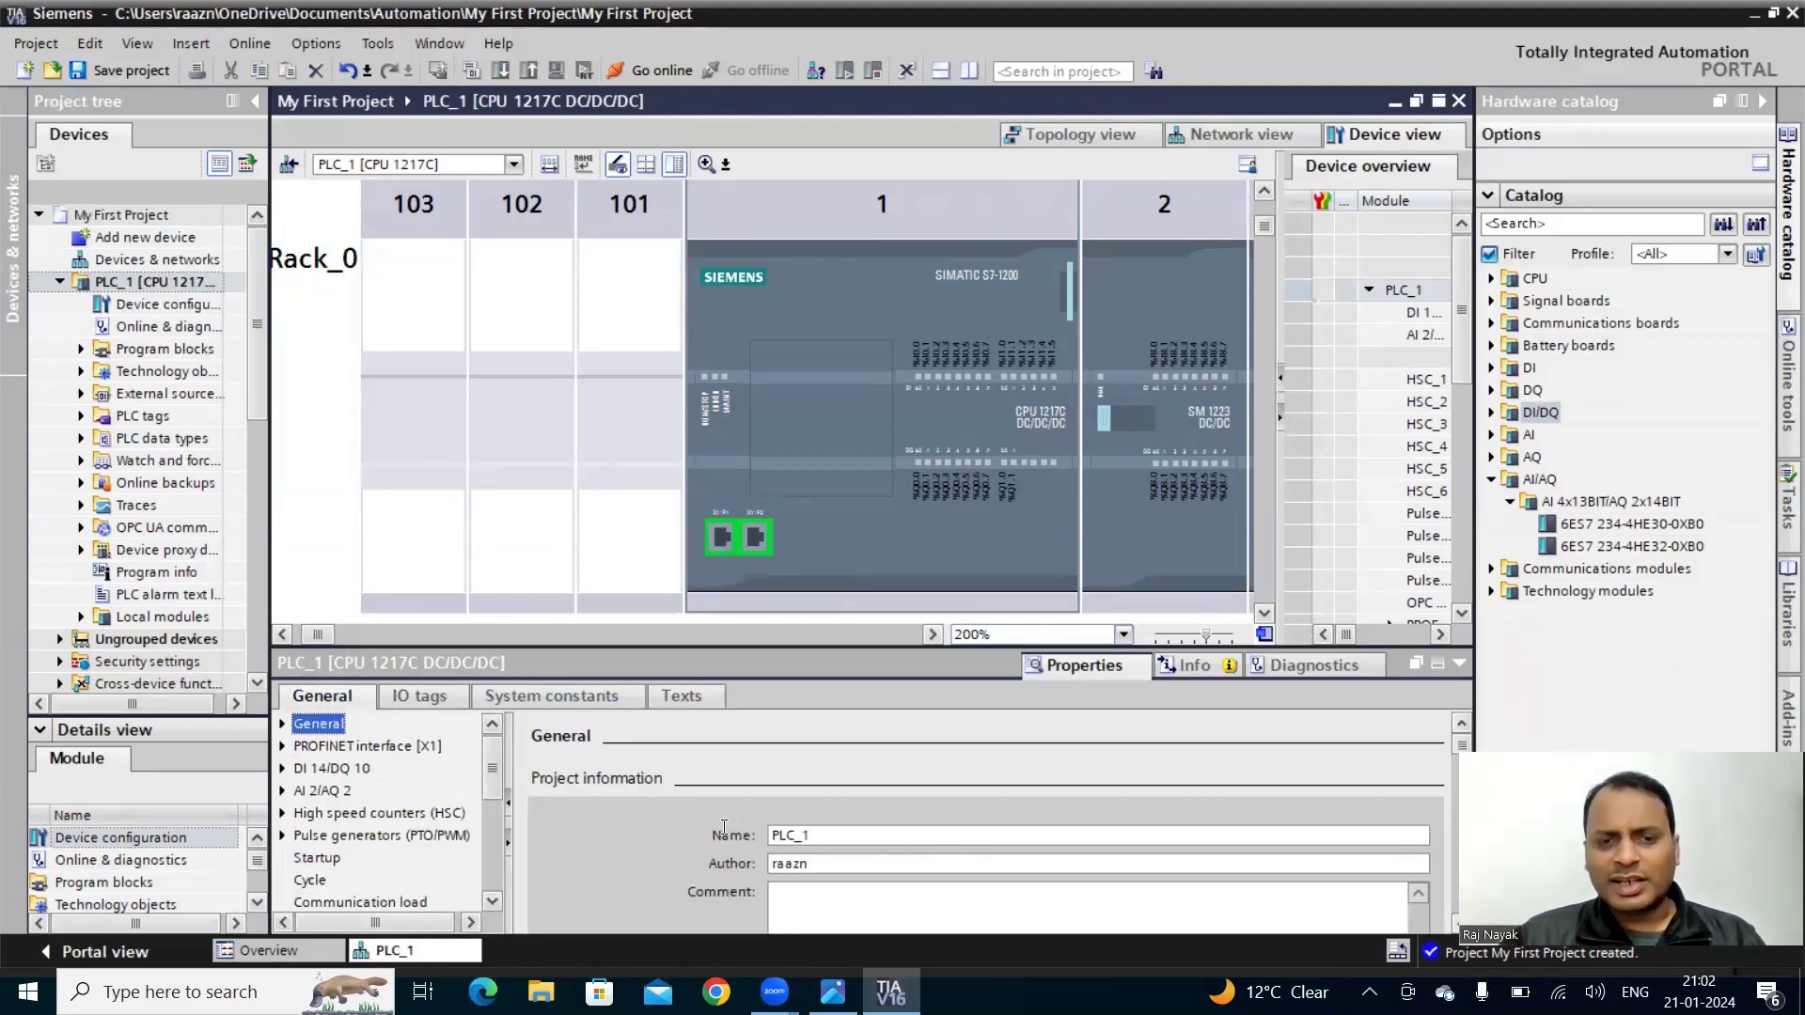
pyautogui.scroll(-1, 835, 832)
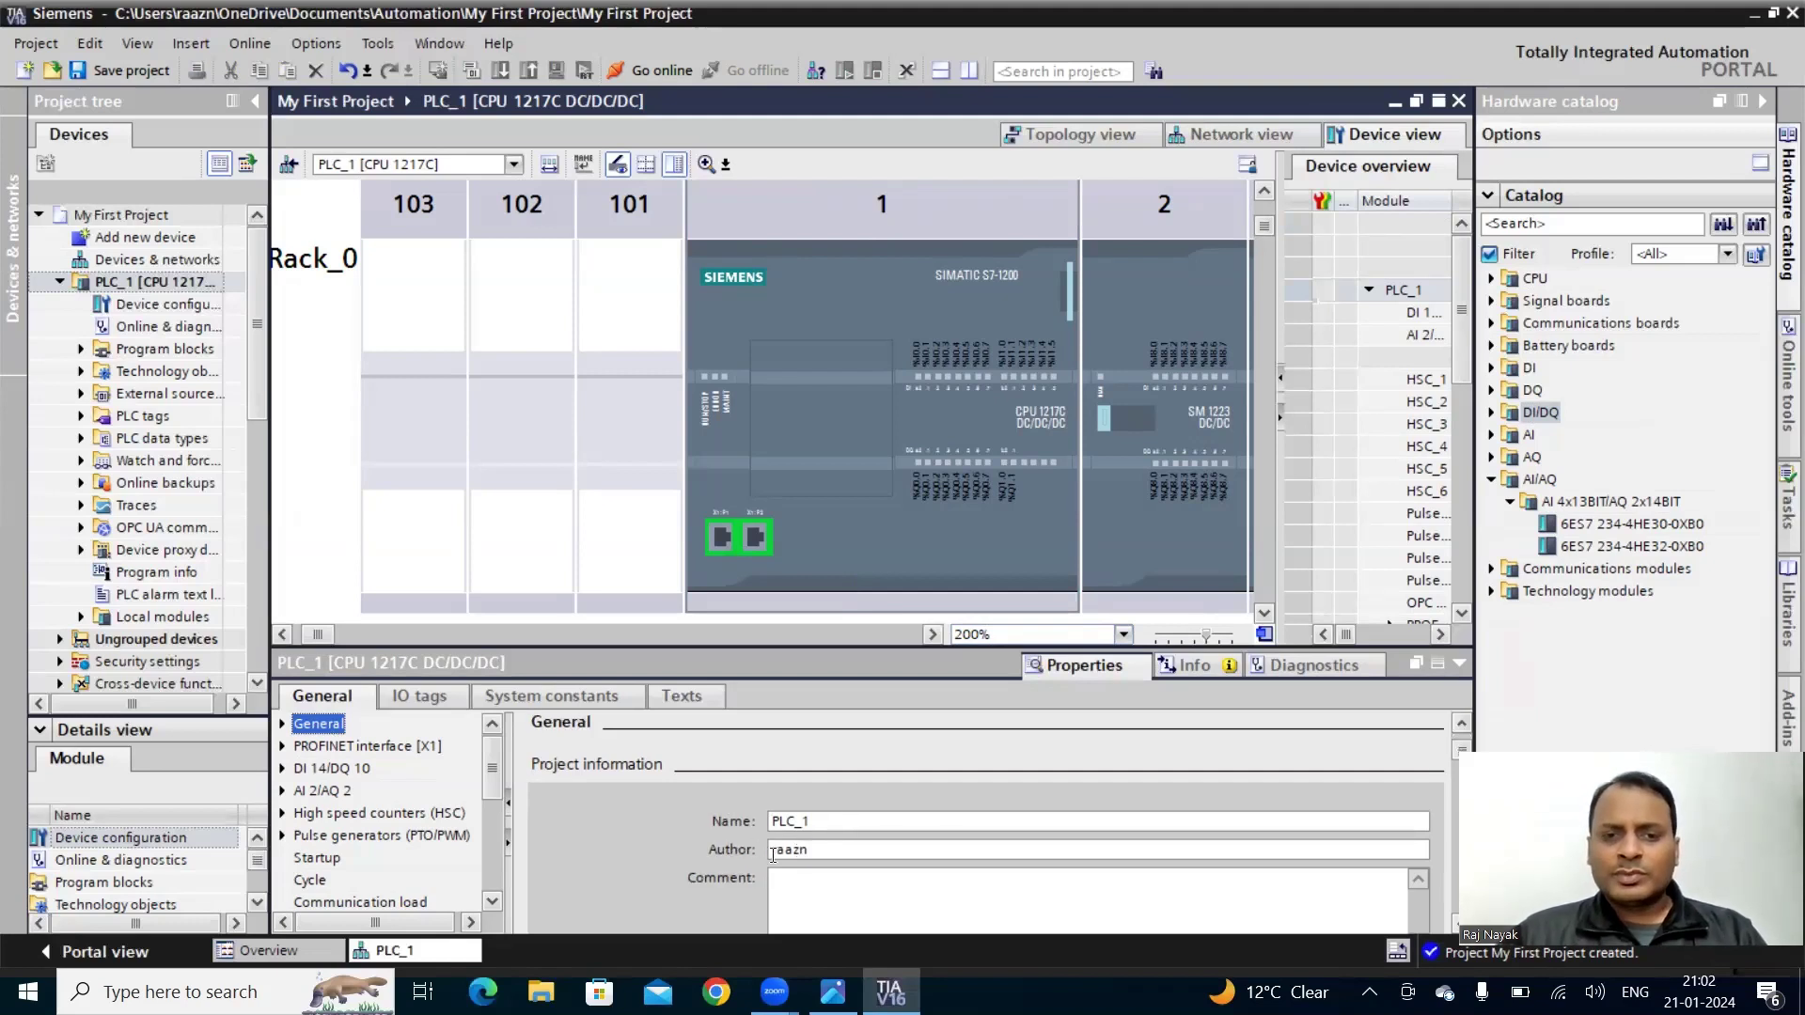
pyautogui.click(830, 856)
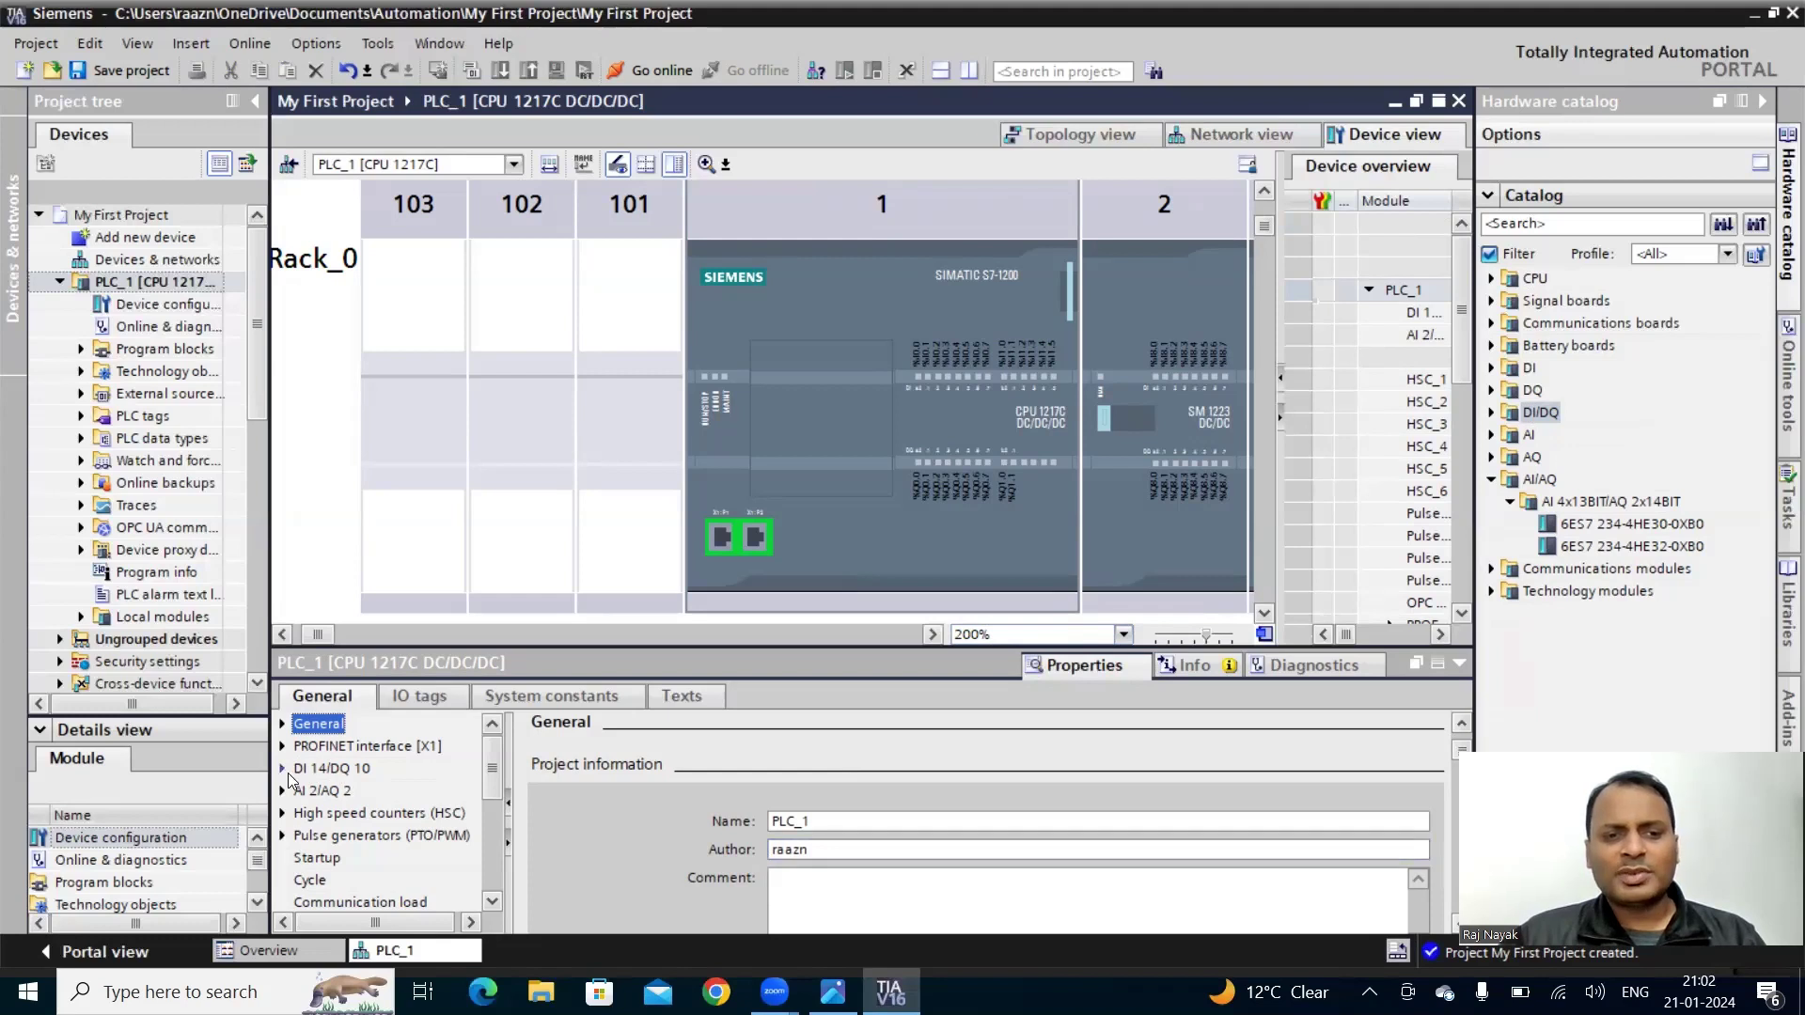
pyautogui.click(1125, 550)
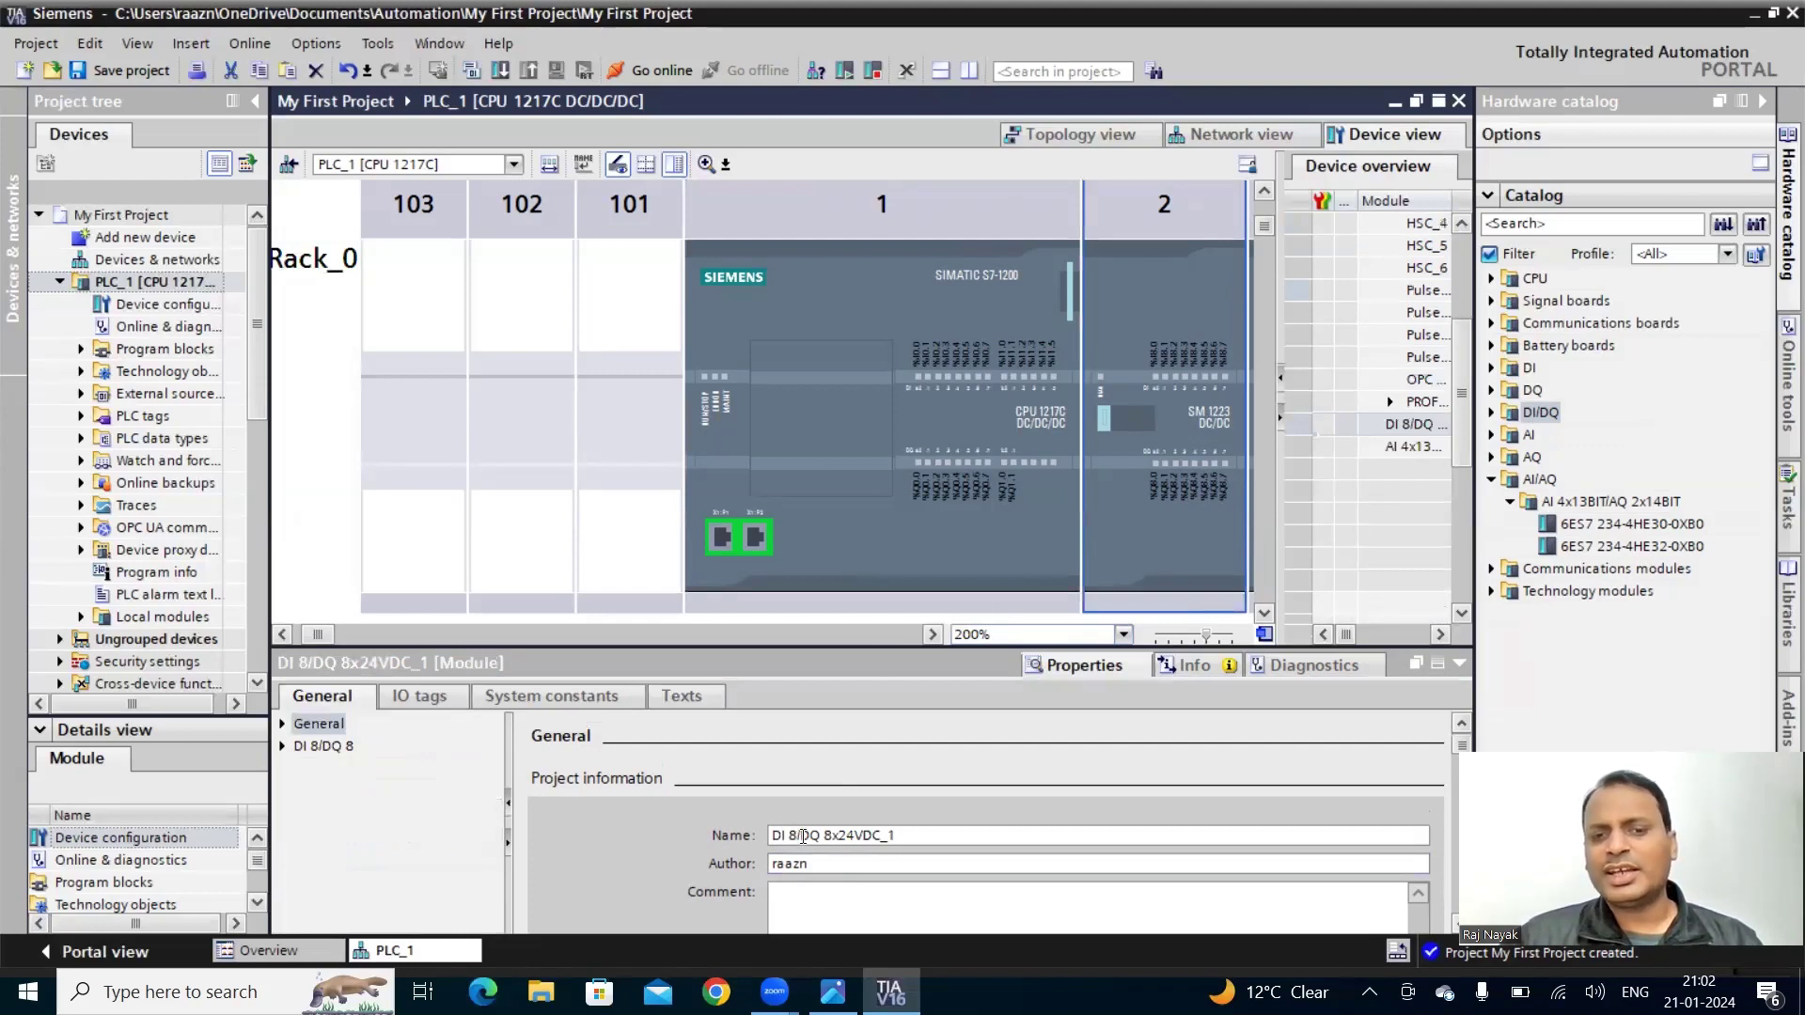
pyautogui.click(865, 835)
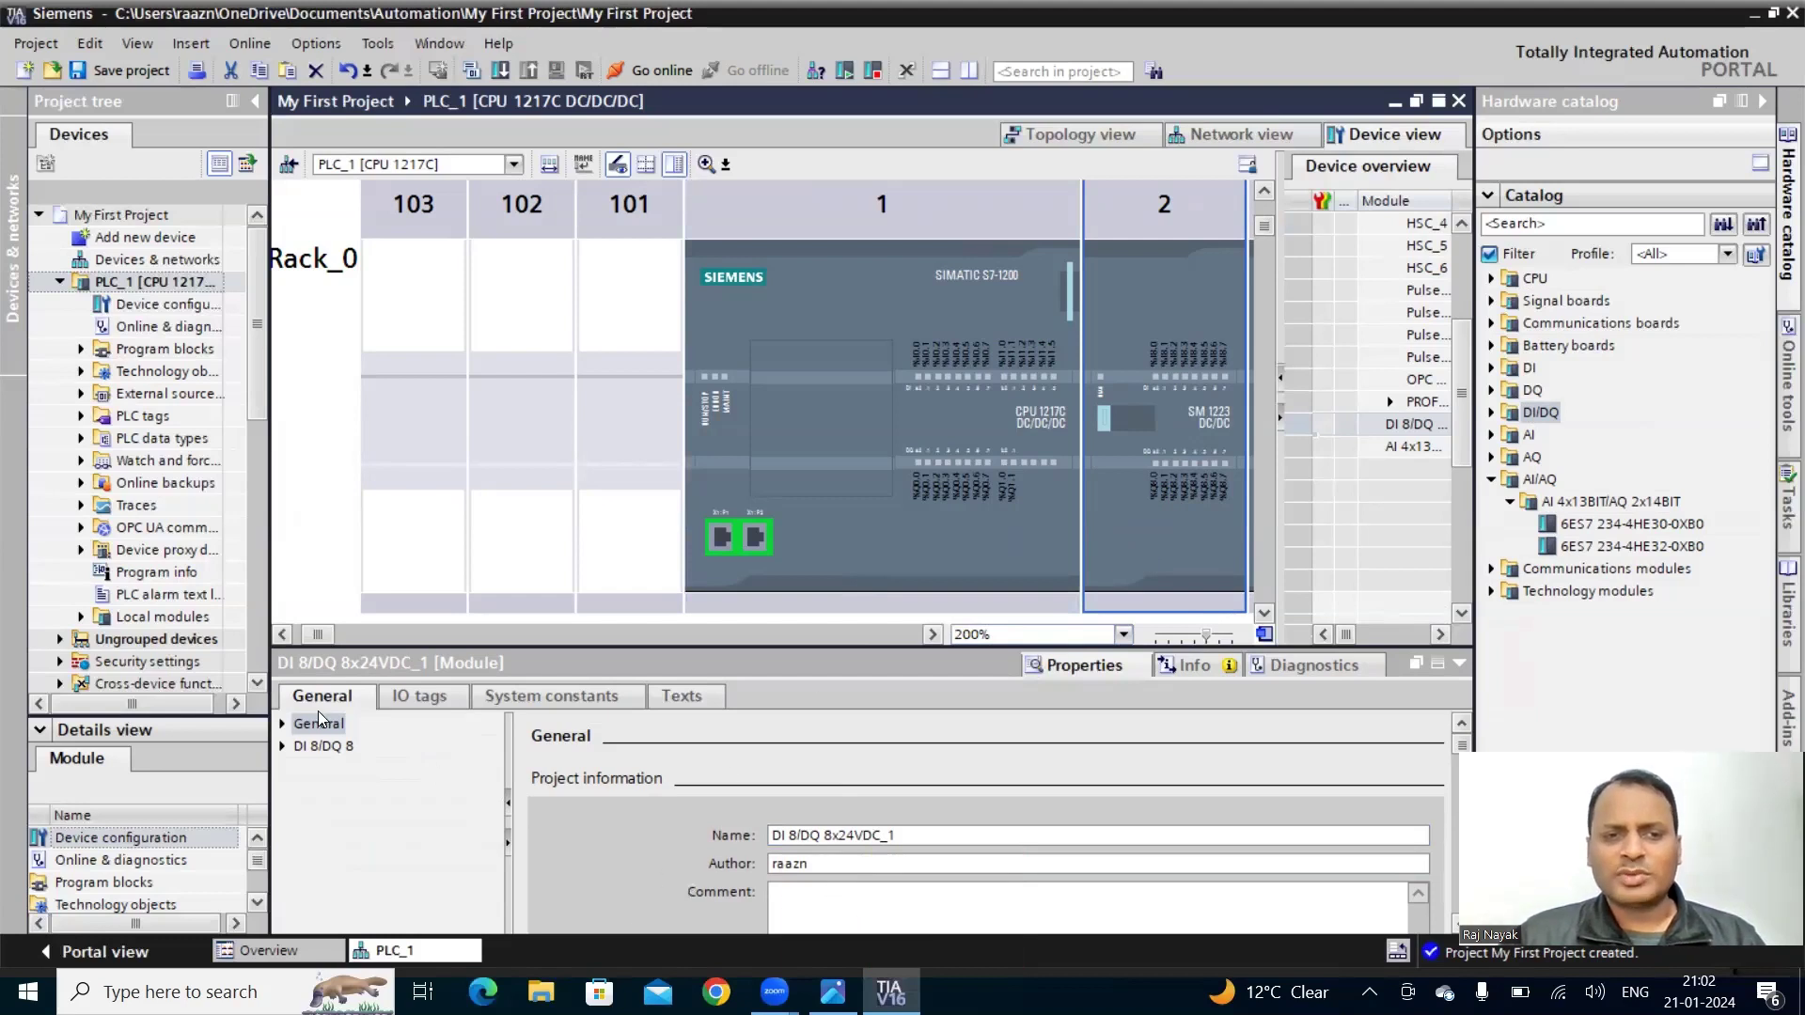
# - Select the CPU's PROFINET interface and examine the subnet and IP protocol settings under its Ethernet addresses
pyautogui.click(754, 538)
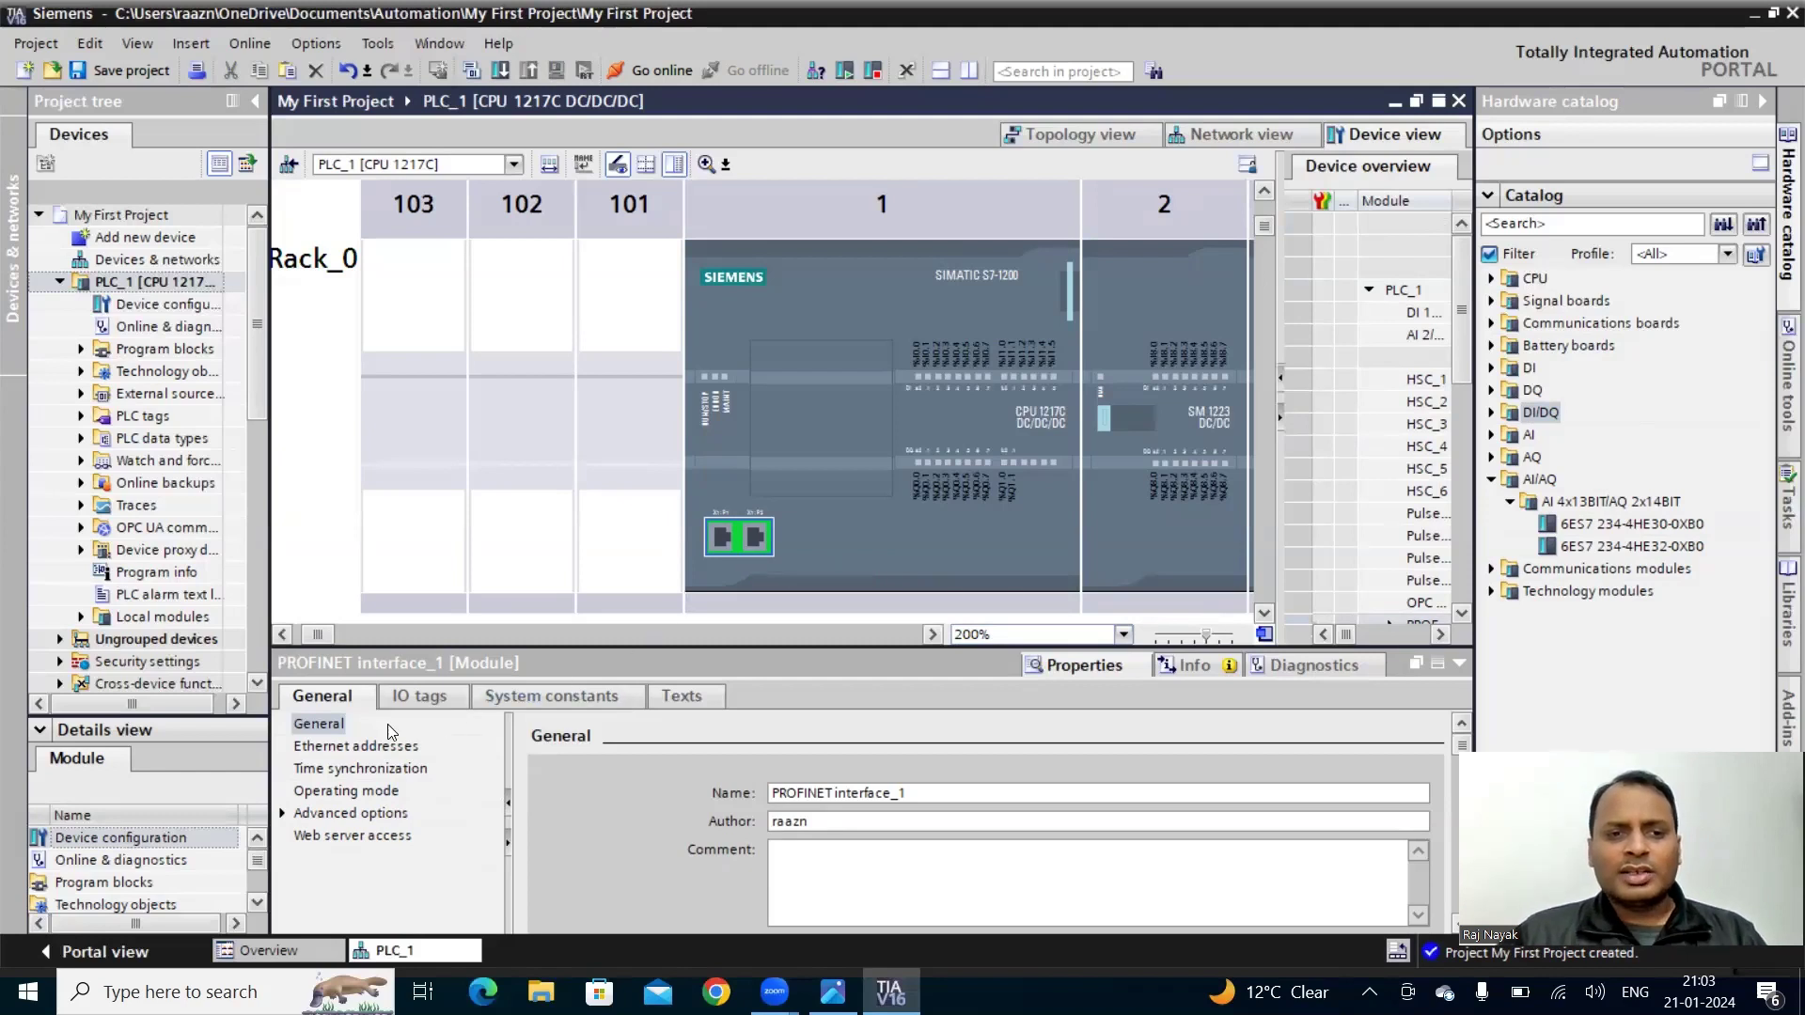
pyautogui.click(319, 747)
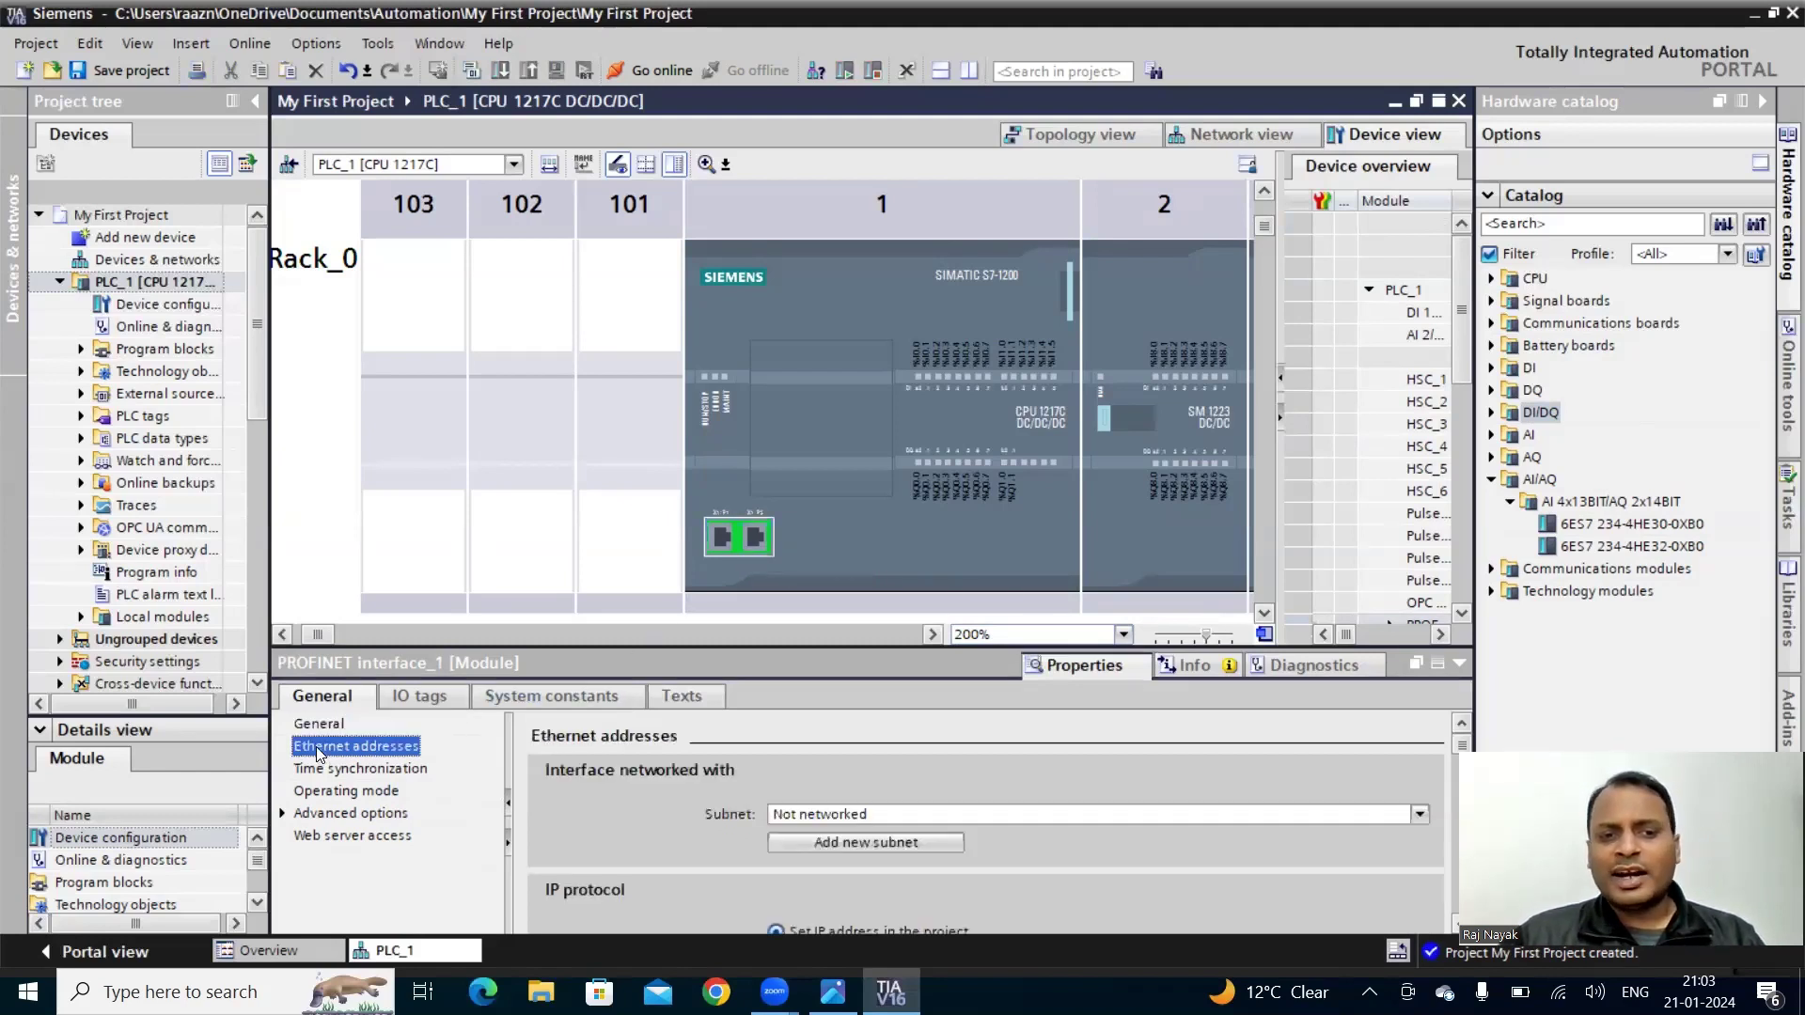
pyautogui.scroll(-1, 554, 782)
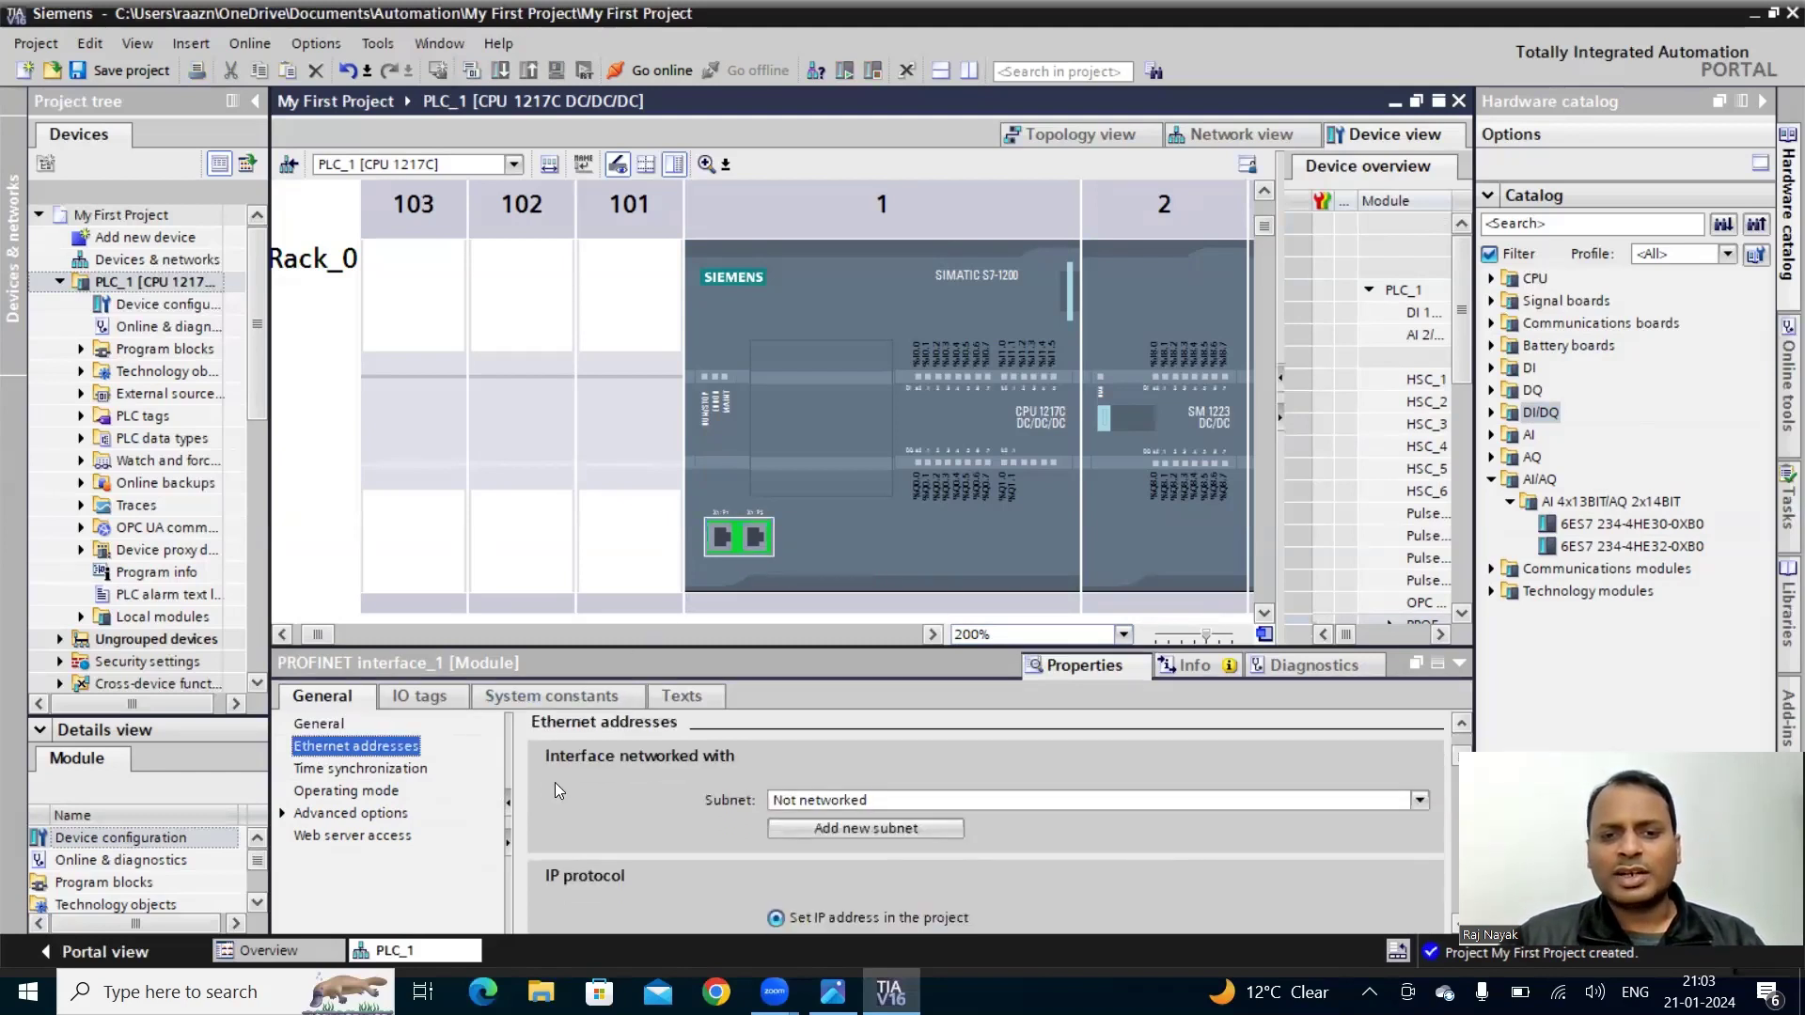
pyautogui.scroll(1, 555, 782)
pyautogui.click(737, 537)
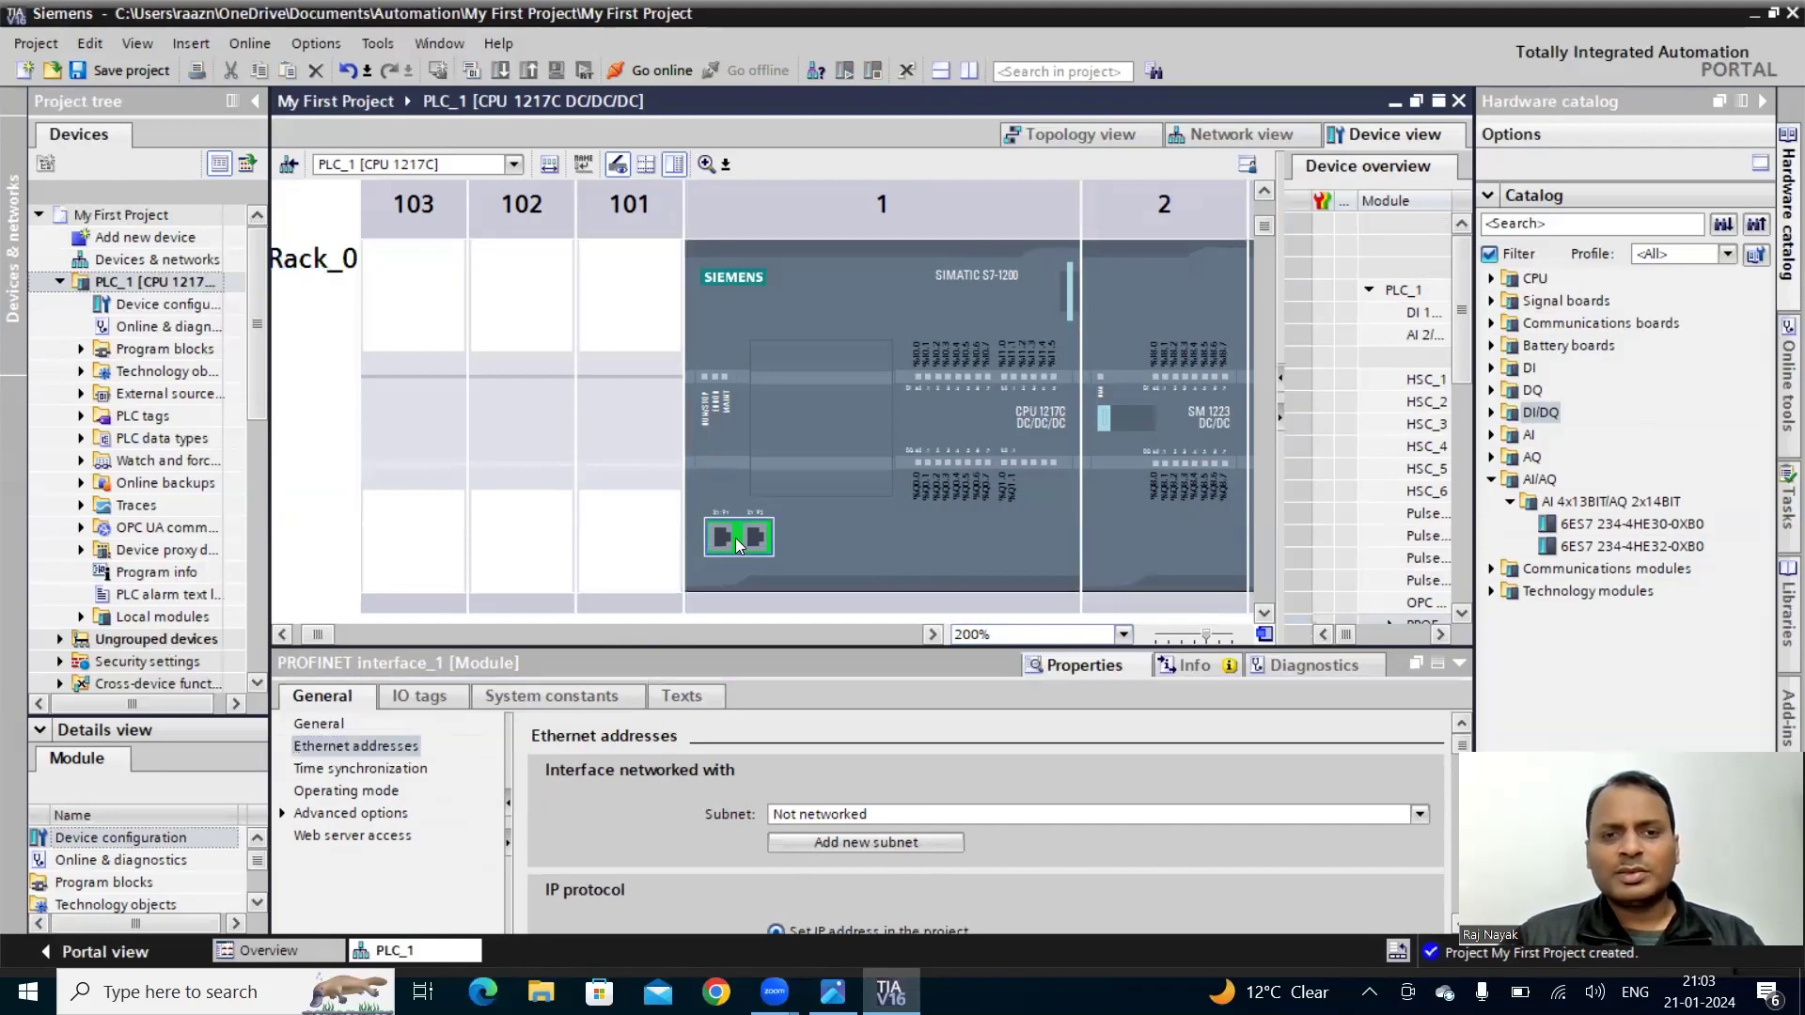
pyautogui.click(376, 748)
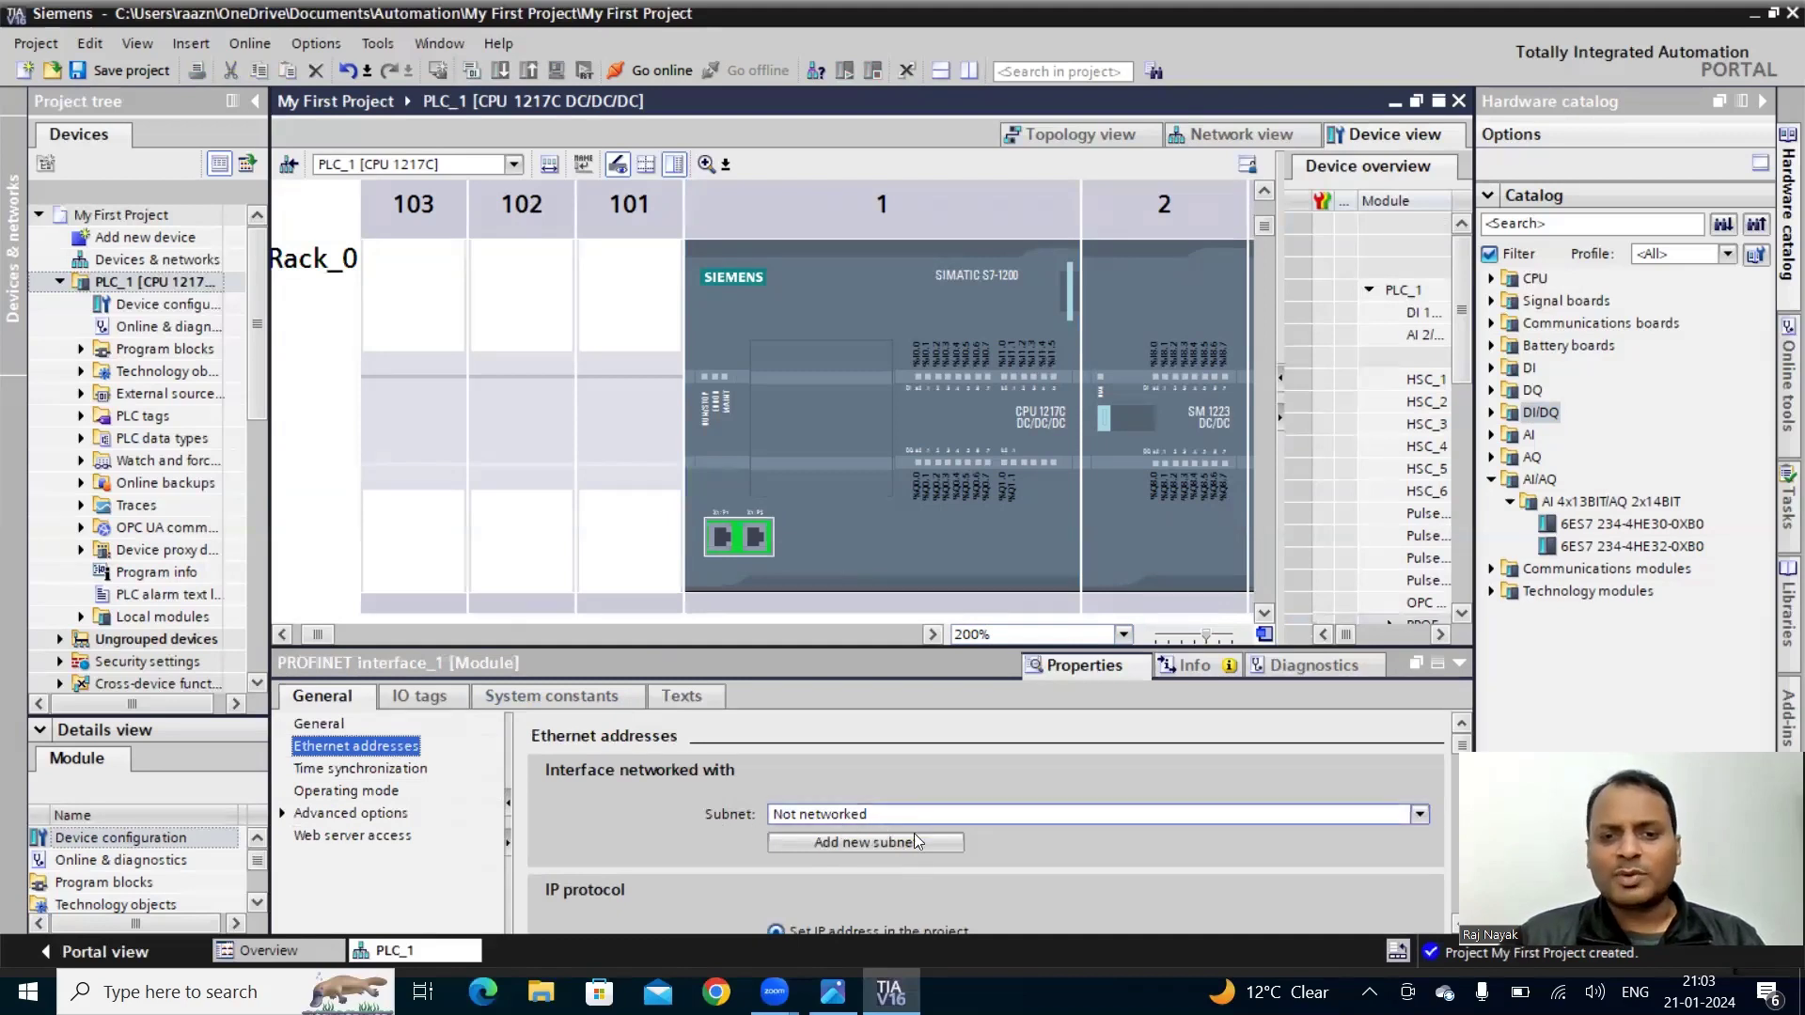
pyautogui.scroll(-2, 1106, 847)
pyautogui.scroll(-1, 925, 873)
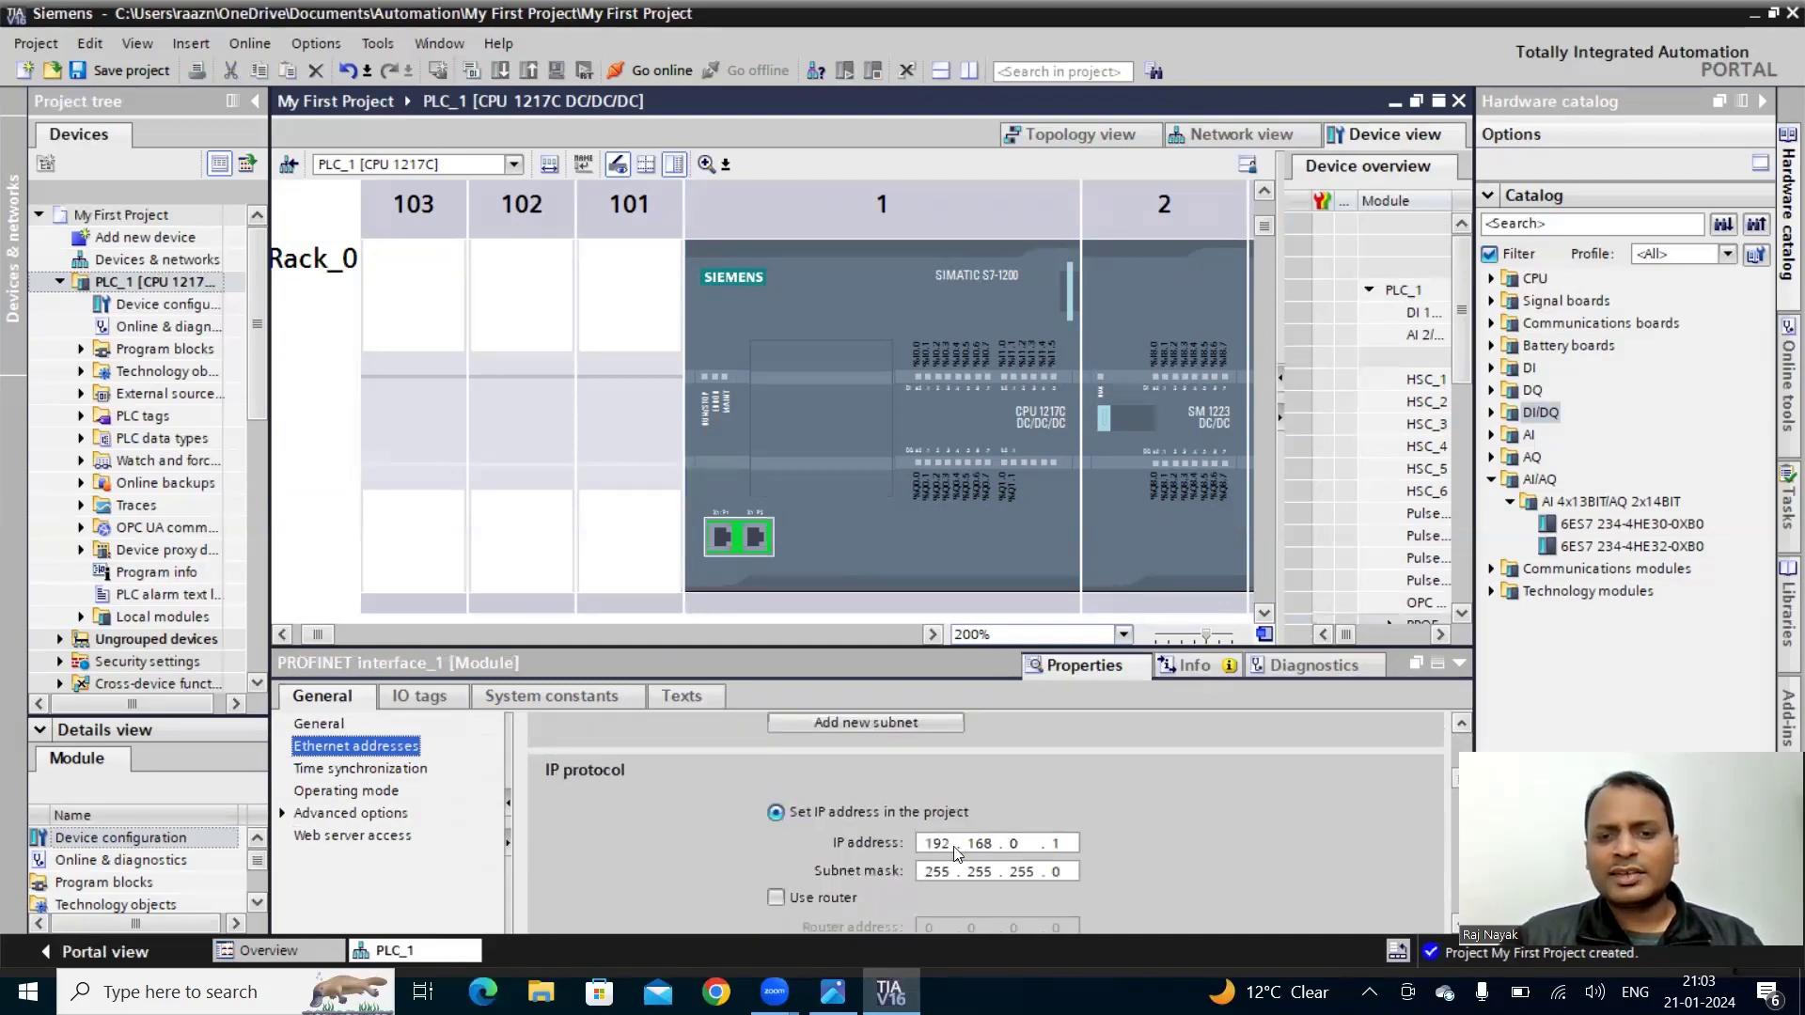
pyautogui.scroll(3, 1004, 857)
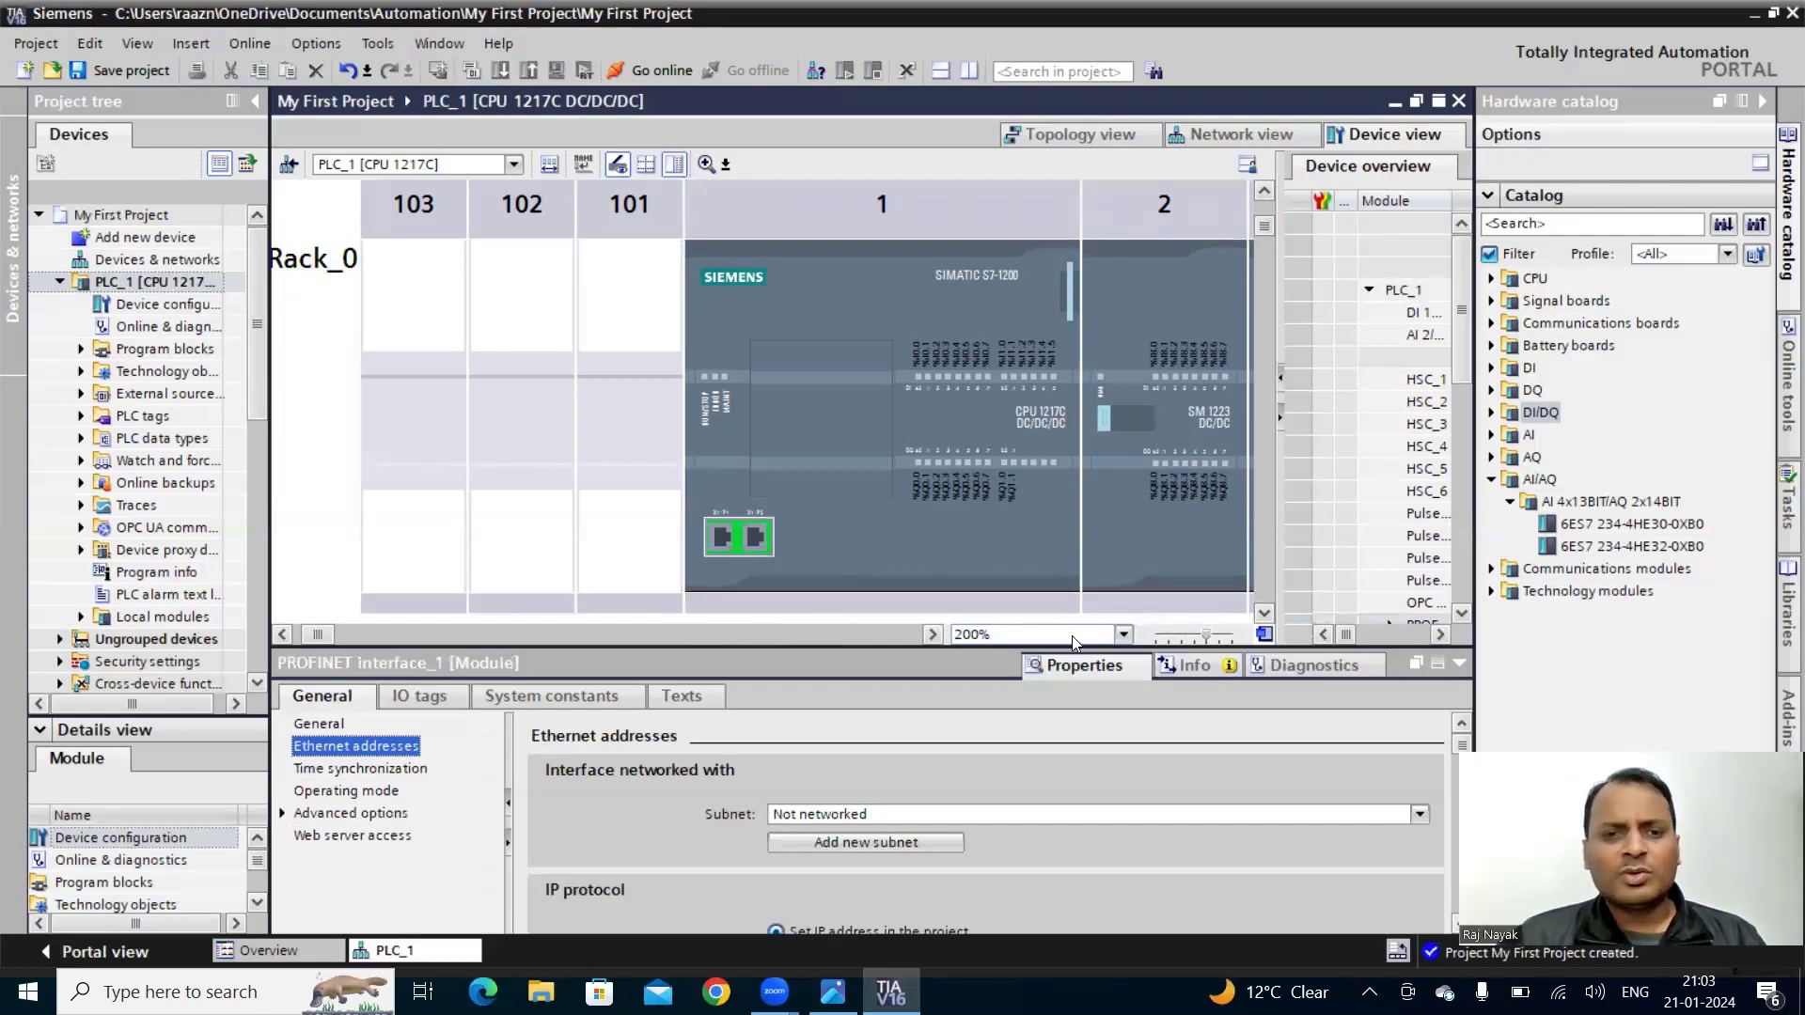
# - Select the AI/AQ module in slot 3 and examine its analog input and output channel addresses at 500% zoom
pyautogui.moveTo(324, 630); pyautogui.dragTo(338, 637)
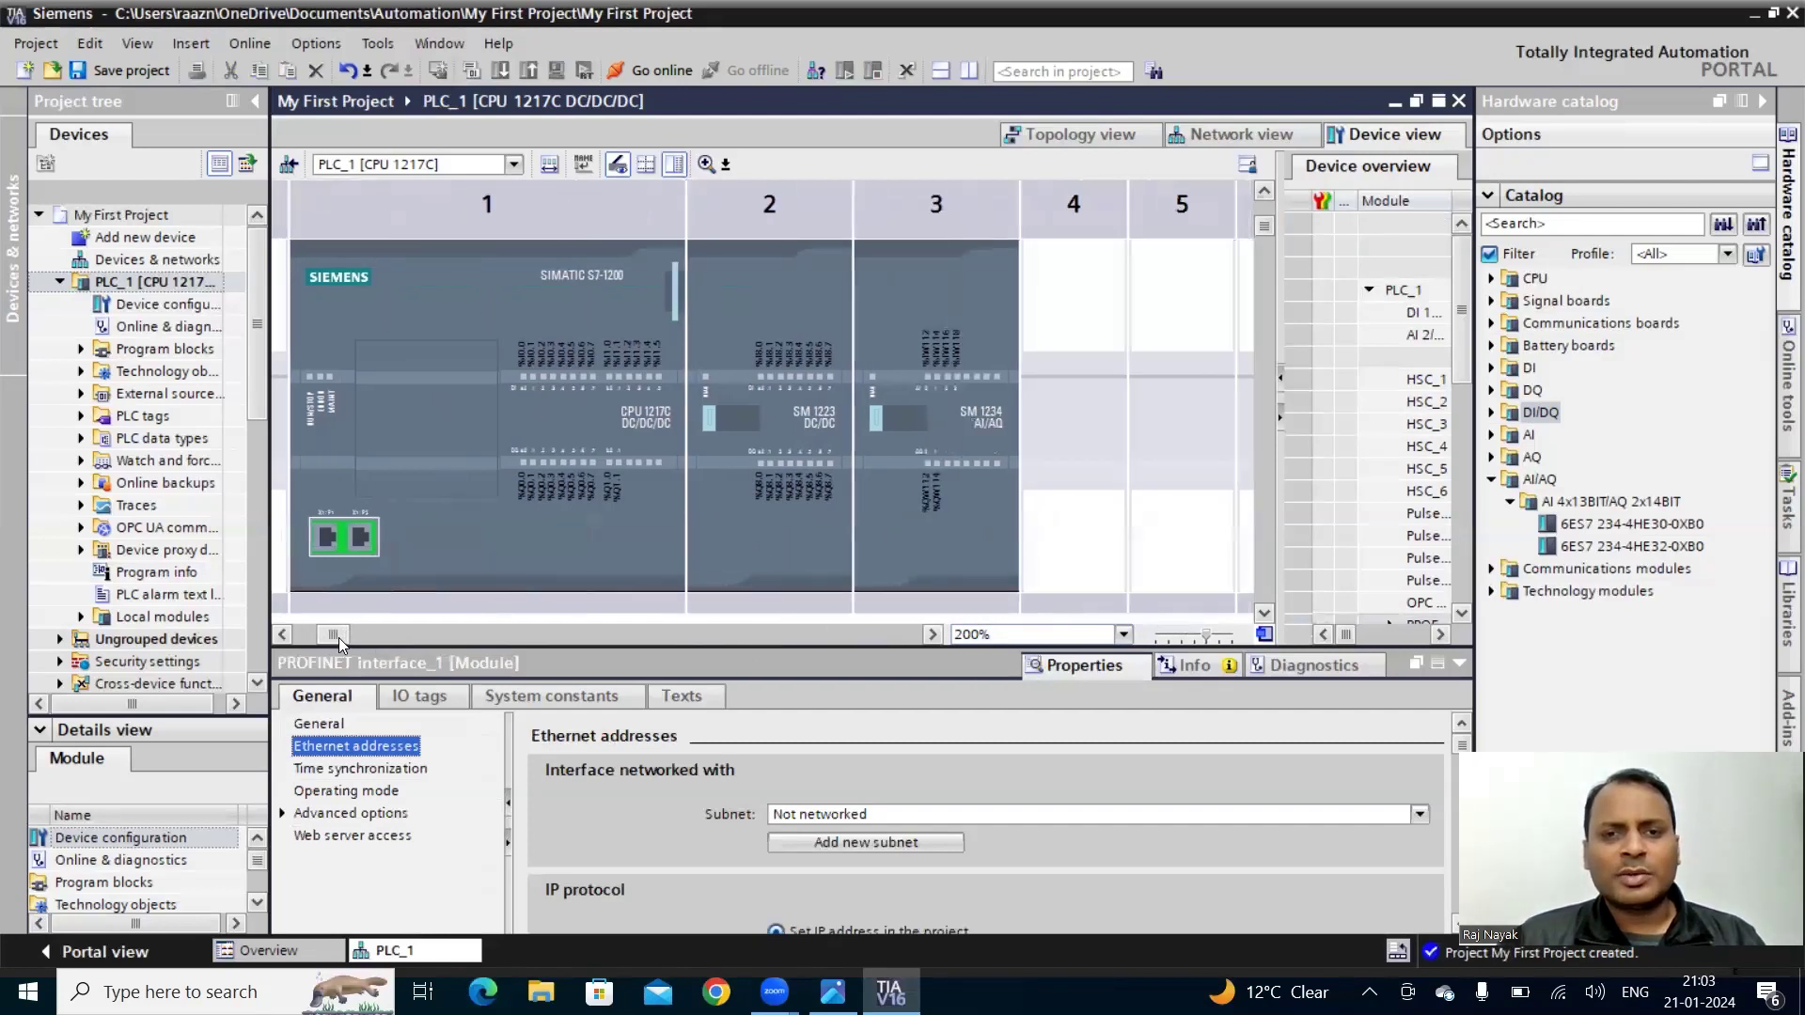
pyautogui.click(963, 539)
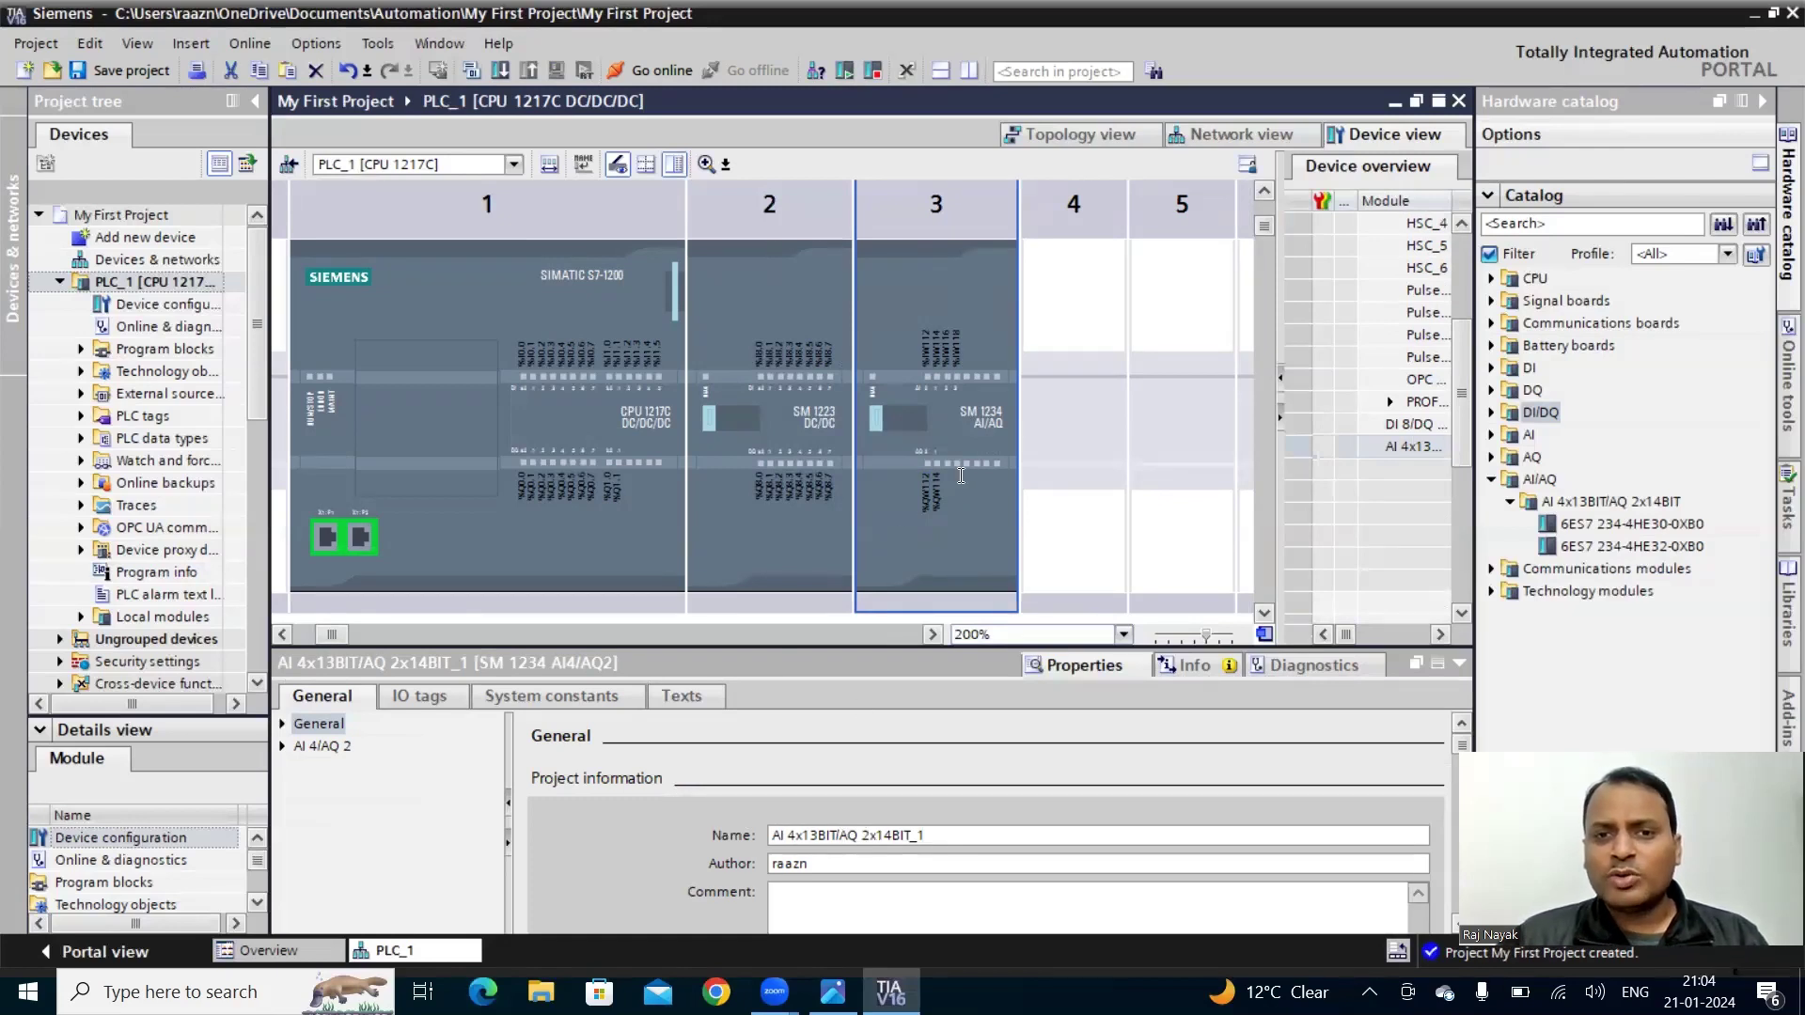
pyautogui.moveTo(1205, 637); pyautogui.dragTo(1222, 638)
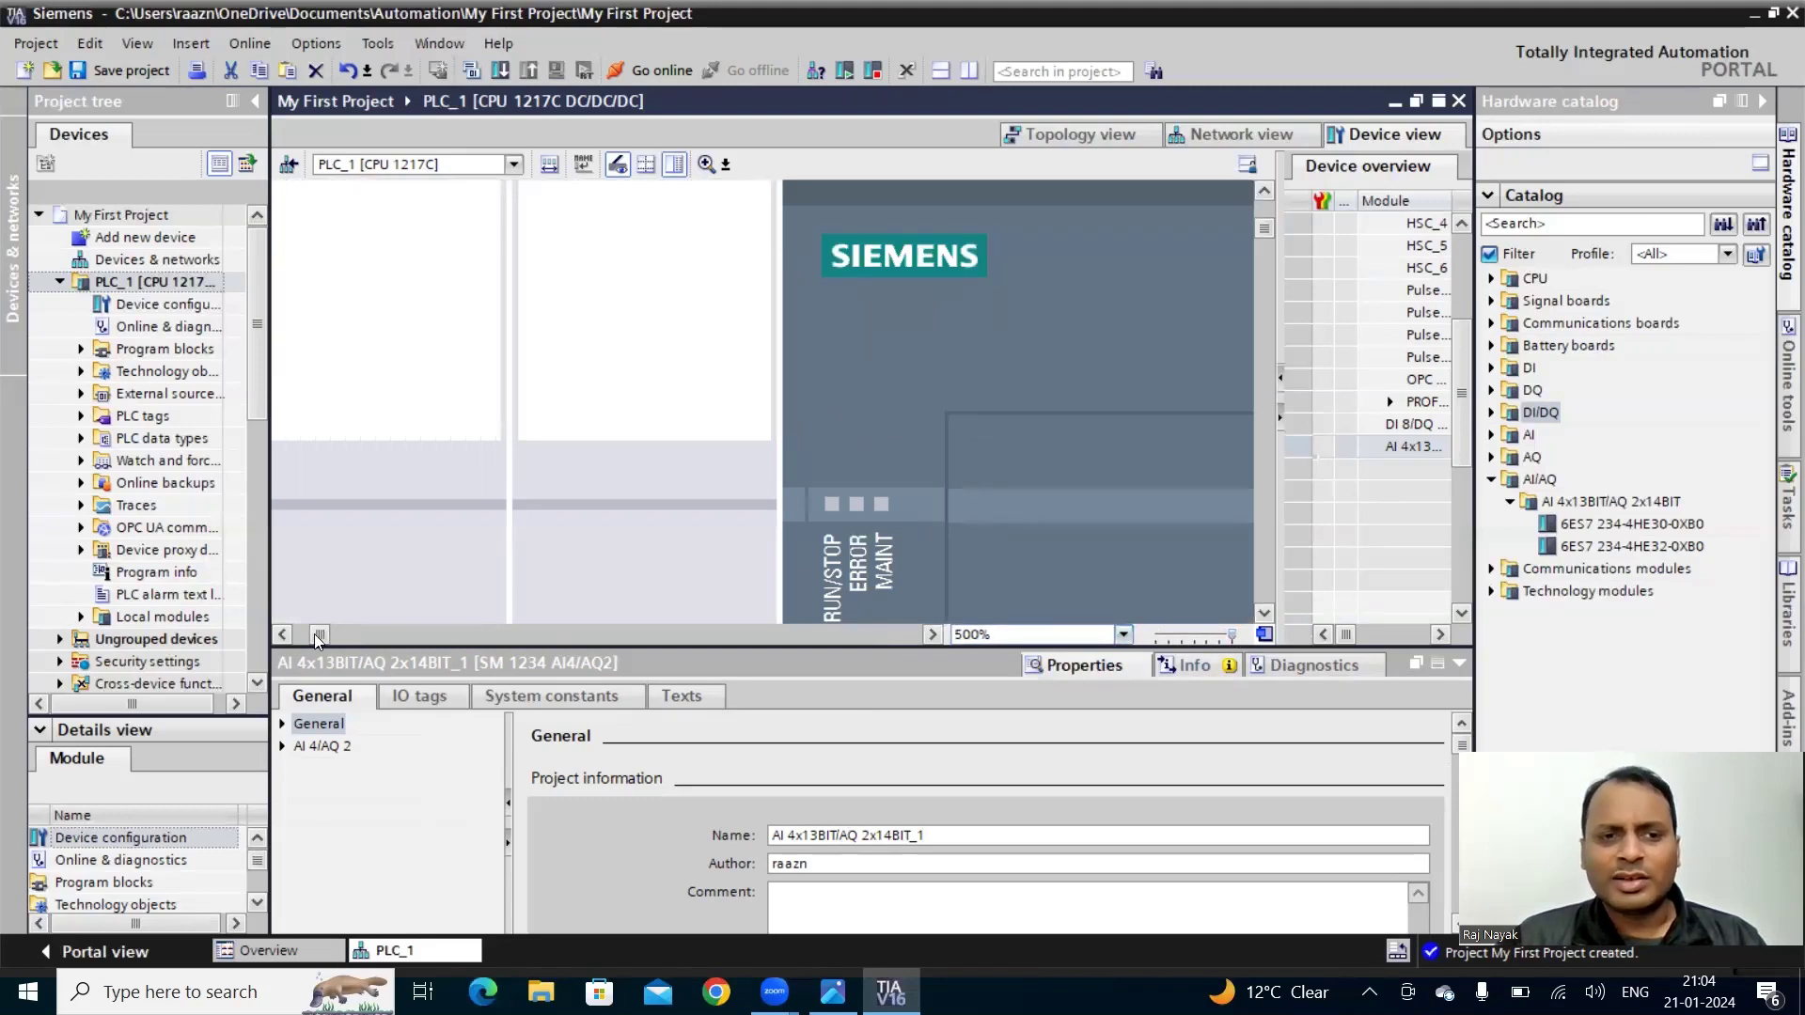
pyautogui.moveTo(314, 633); pyautogui.dragTo(336, 635)
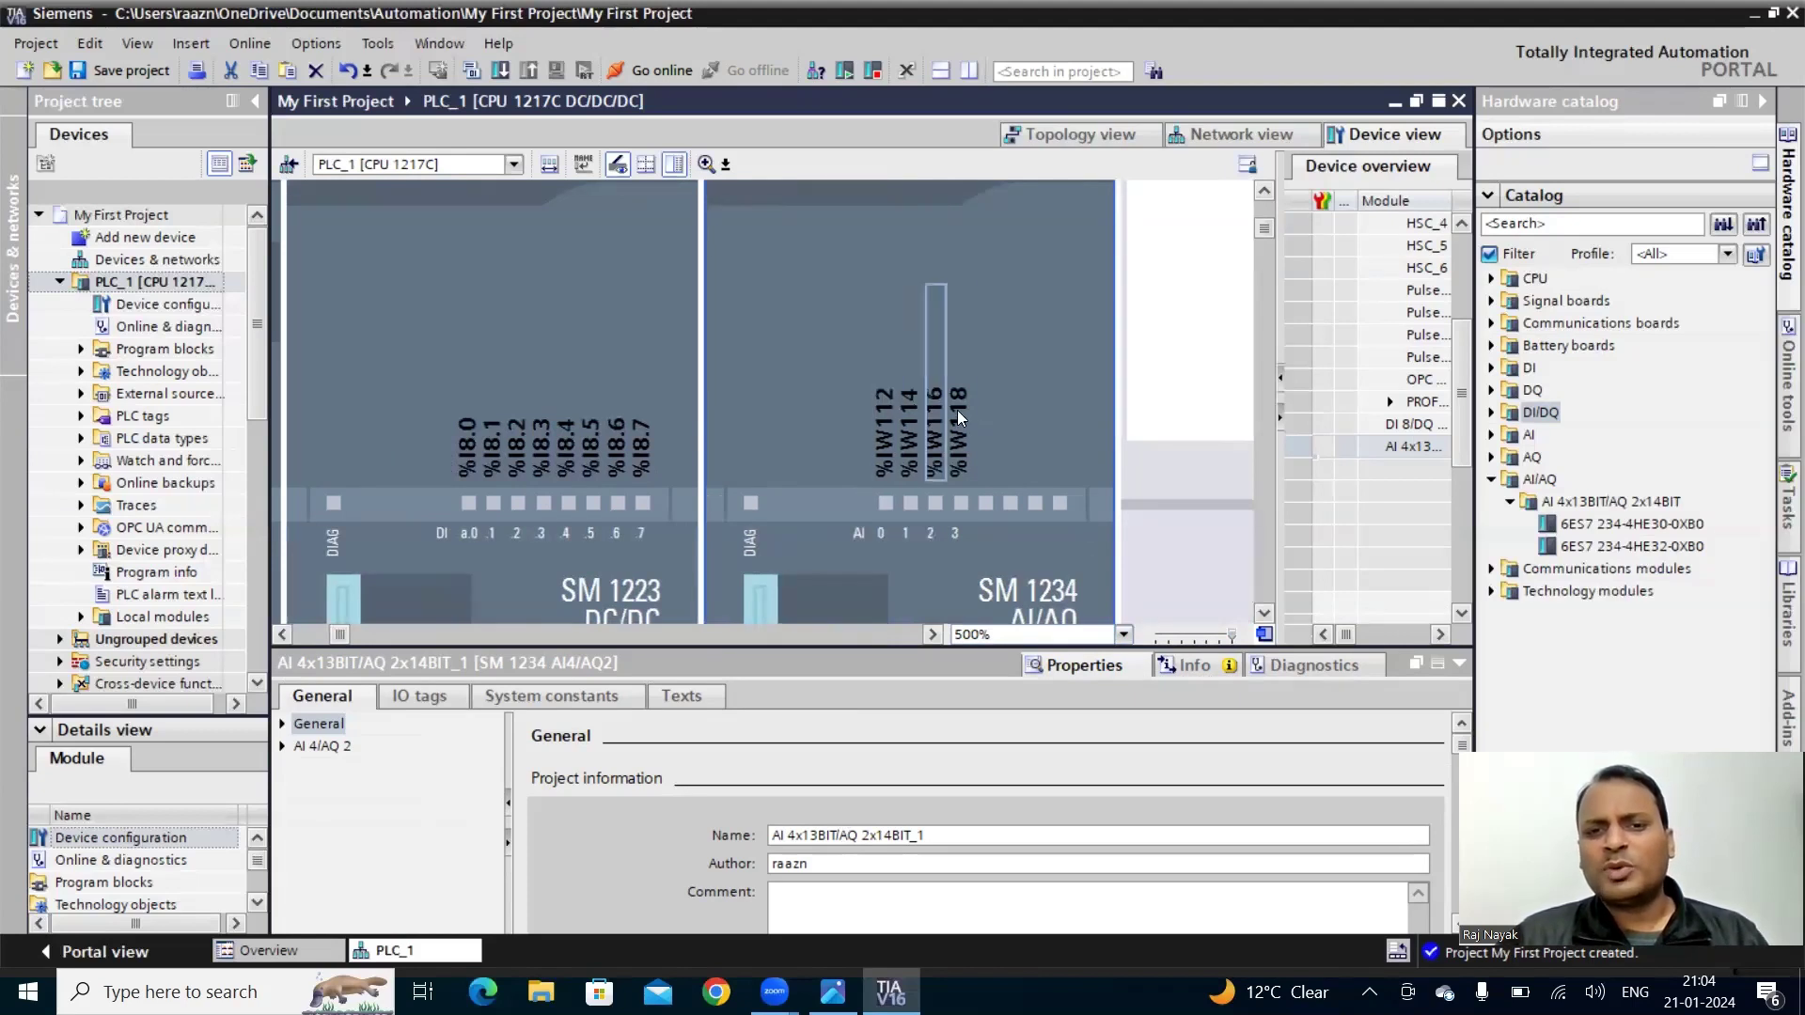
pyautogui.scroll(-2, 981, 462)
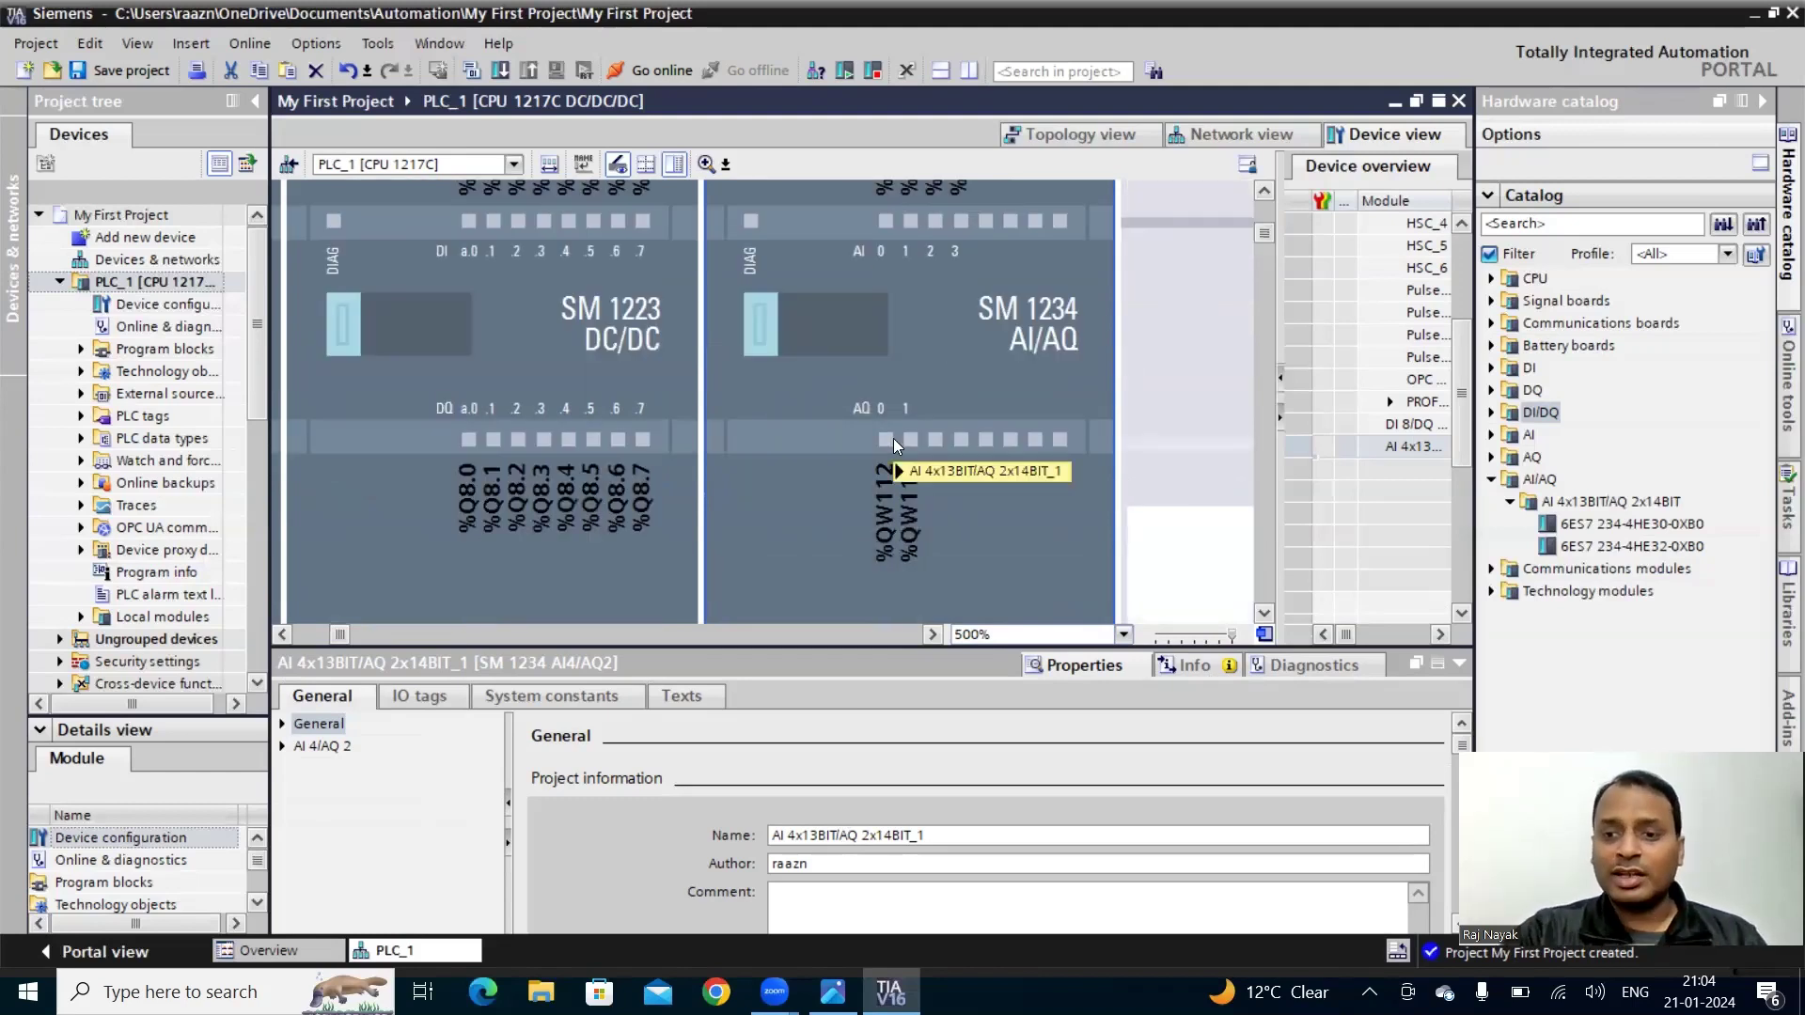
pyautogui.moveTo(892, 438)
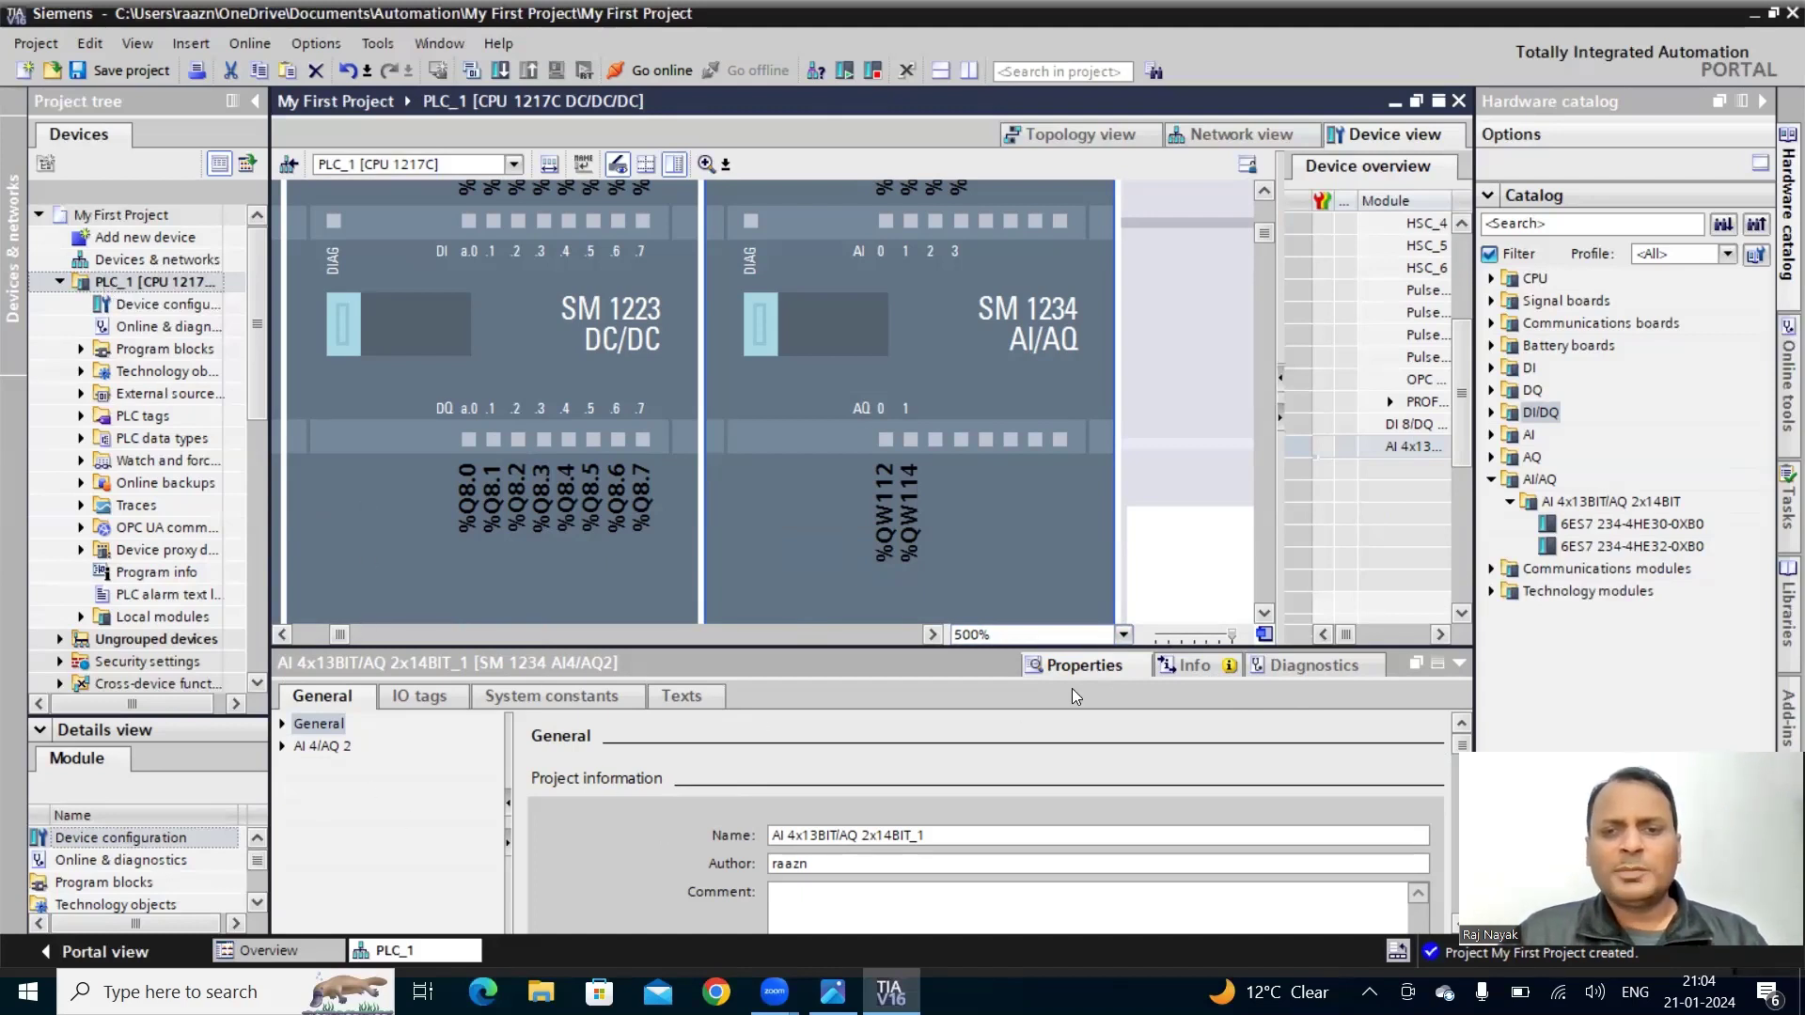
# - Set the device view zoom to 100% and select the CPU in slot 1
pyautogui.click(1094, 643)
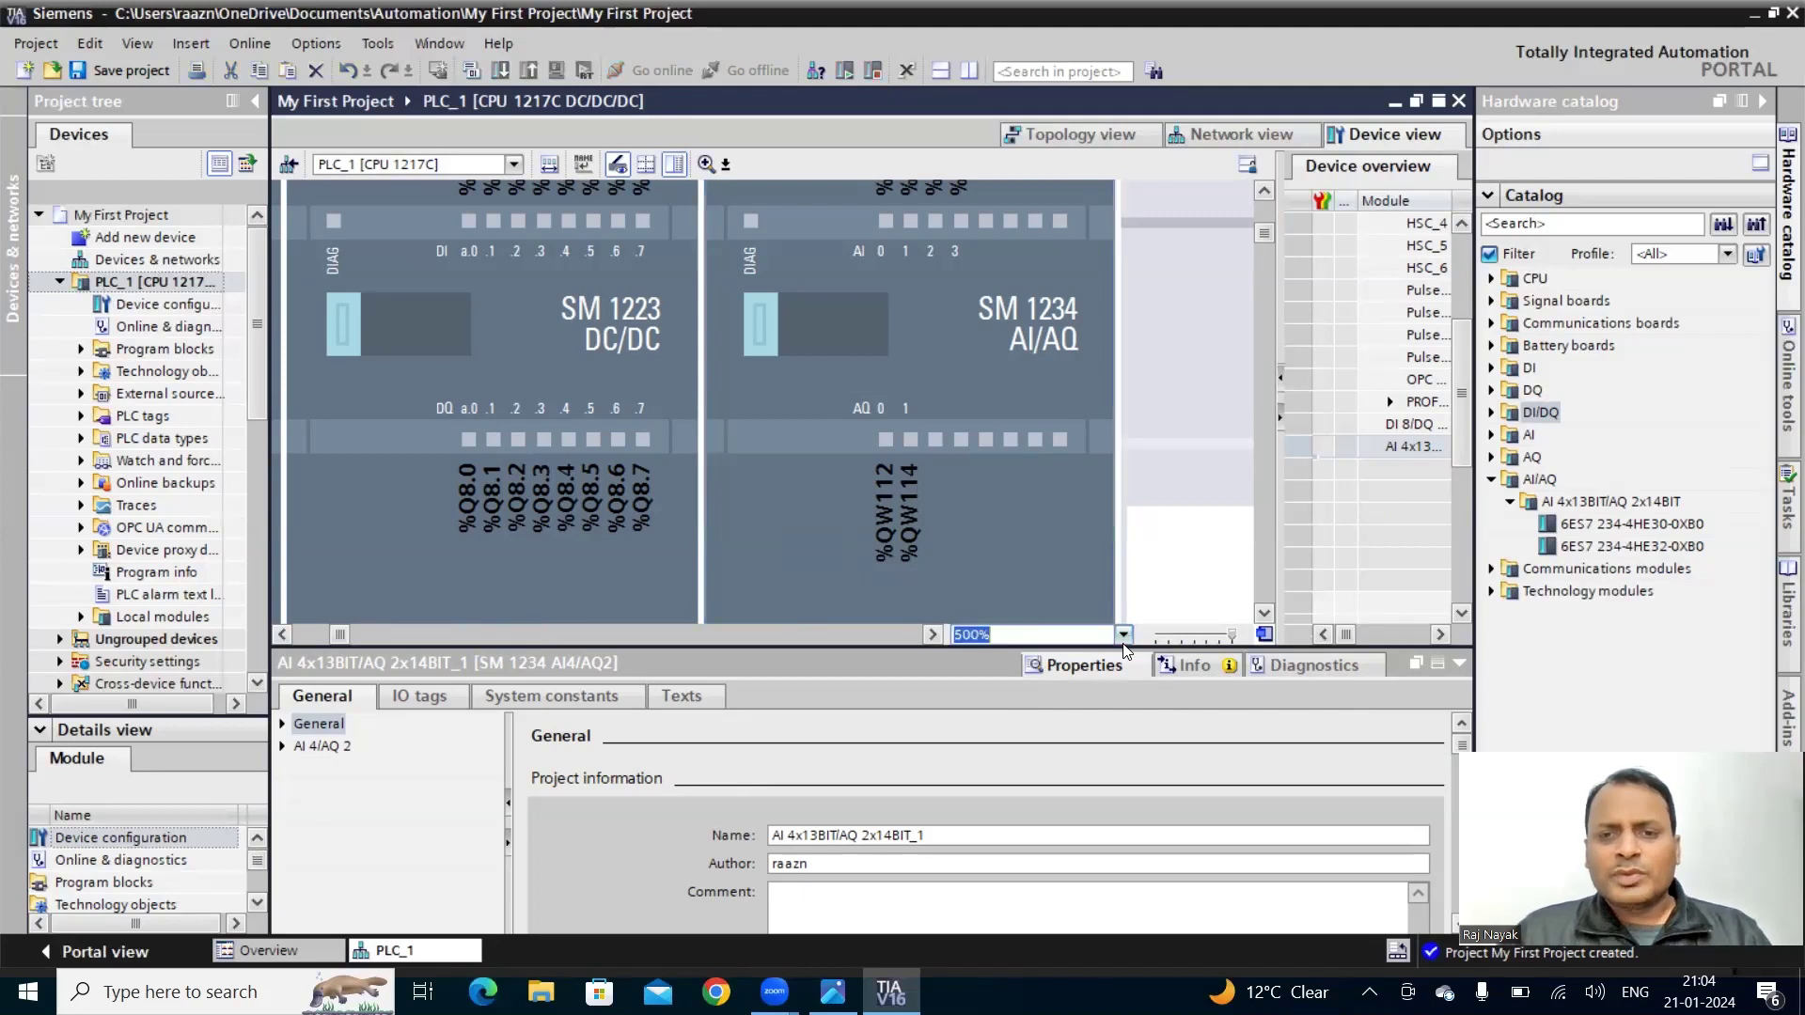
pyautogui.click(1121, 636)
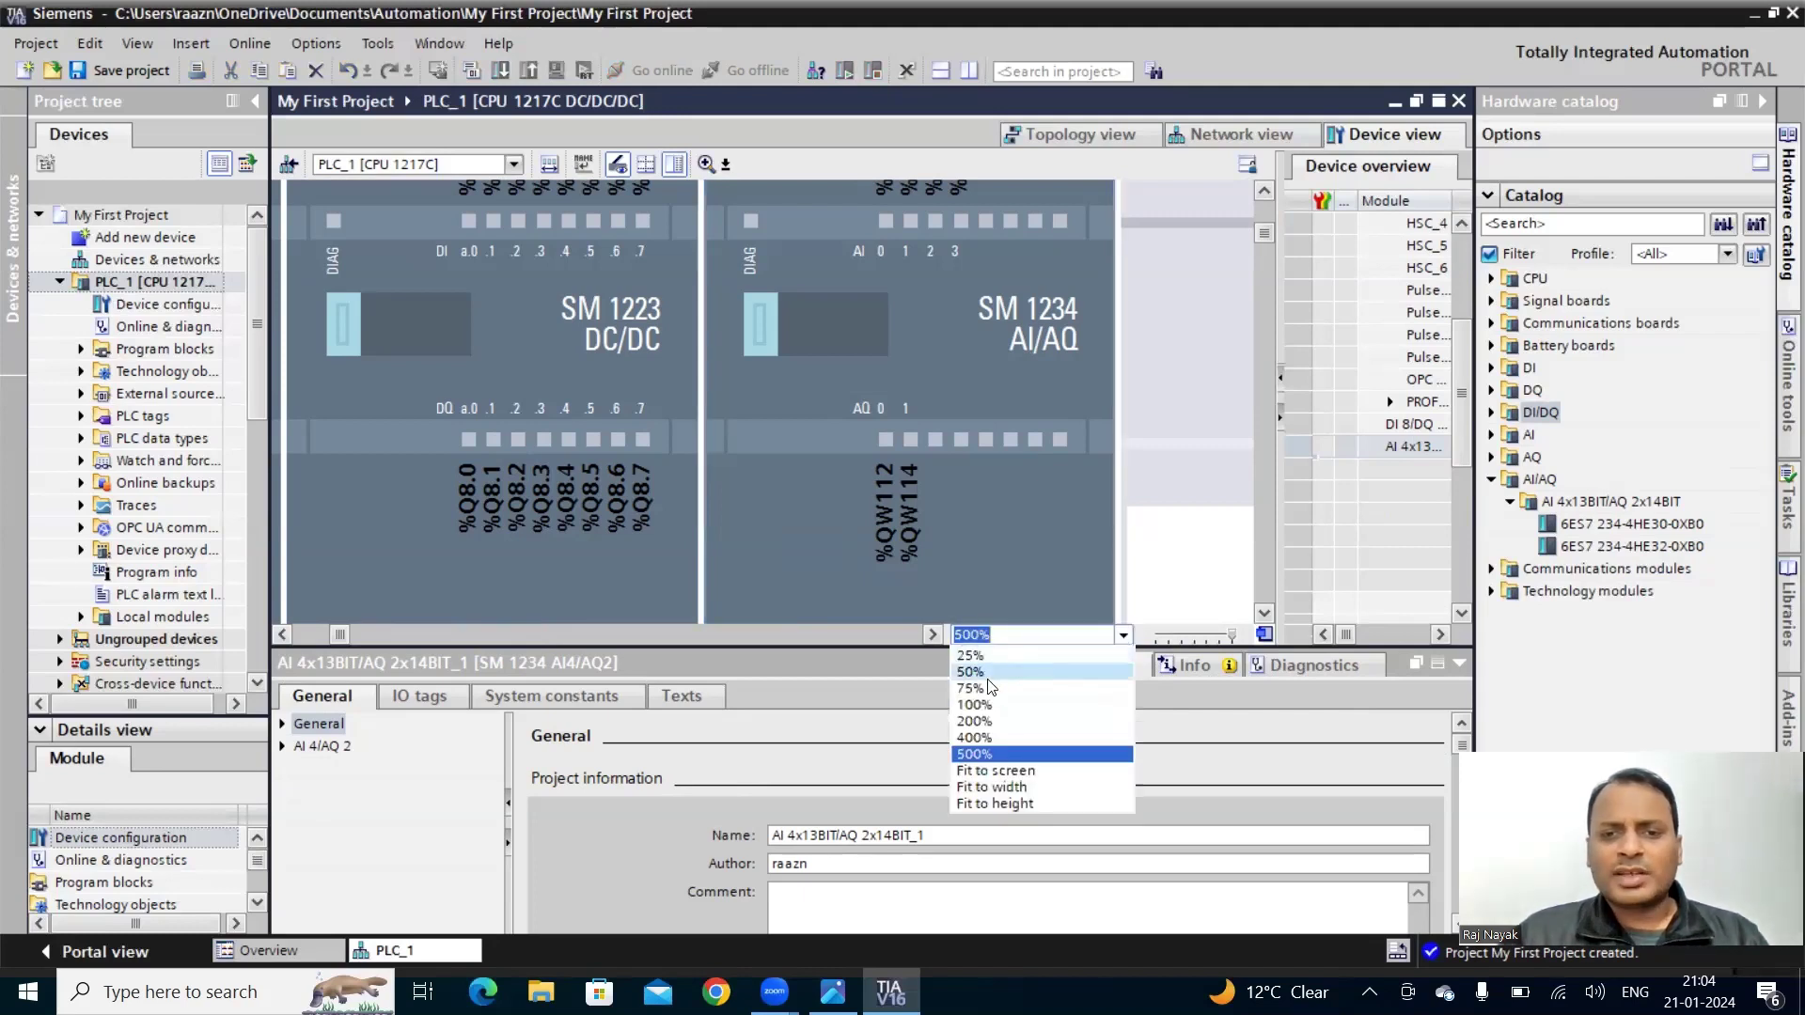
pyautogui.click(981, 708)
pyautogui.click(583, 495)
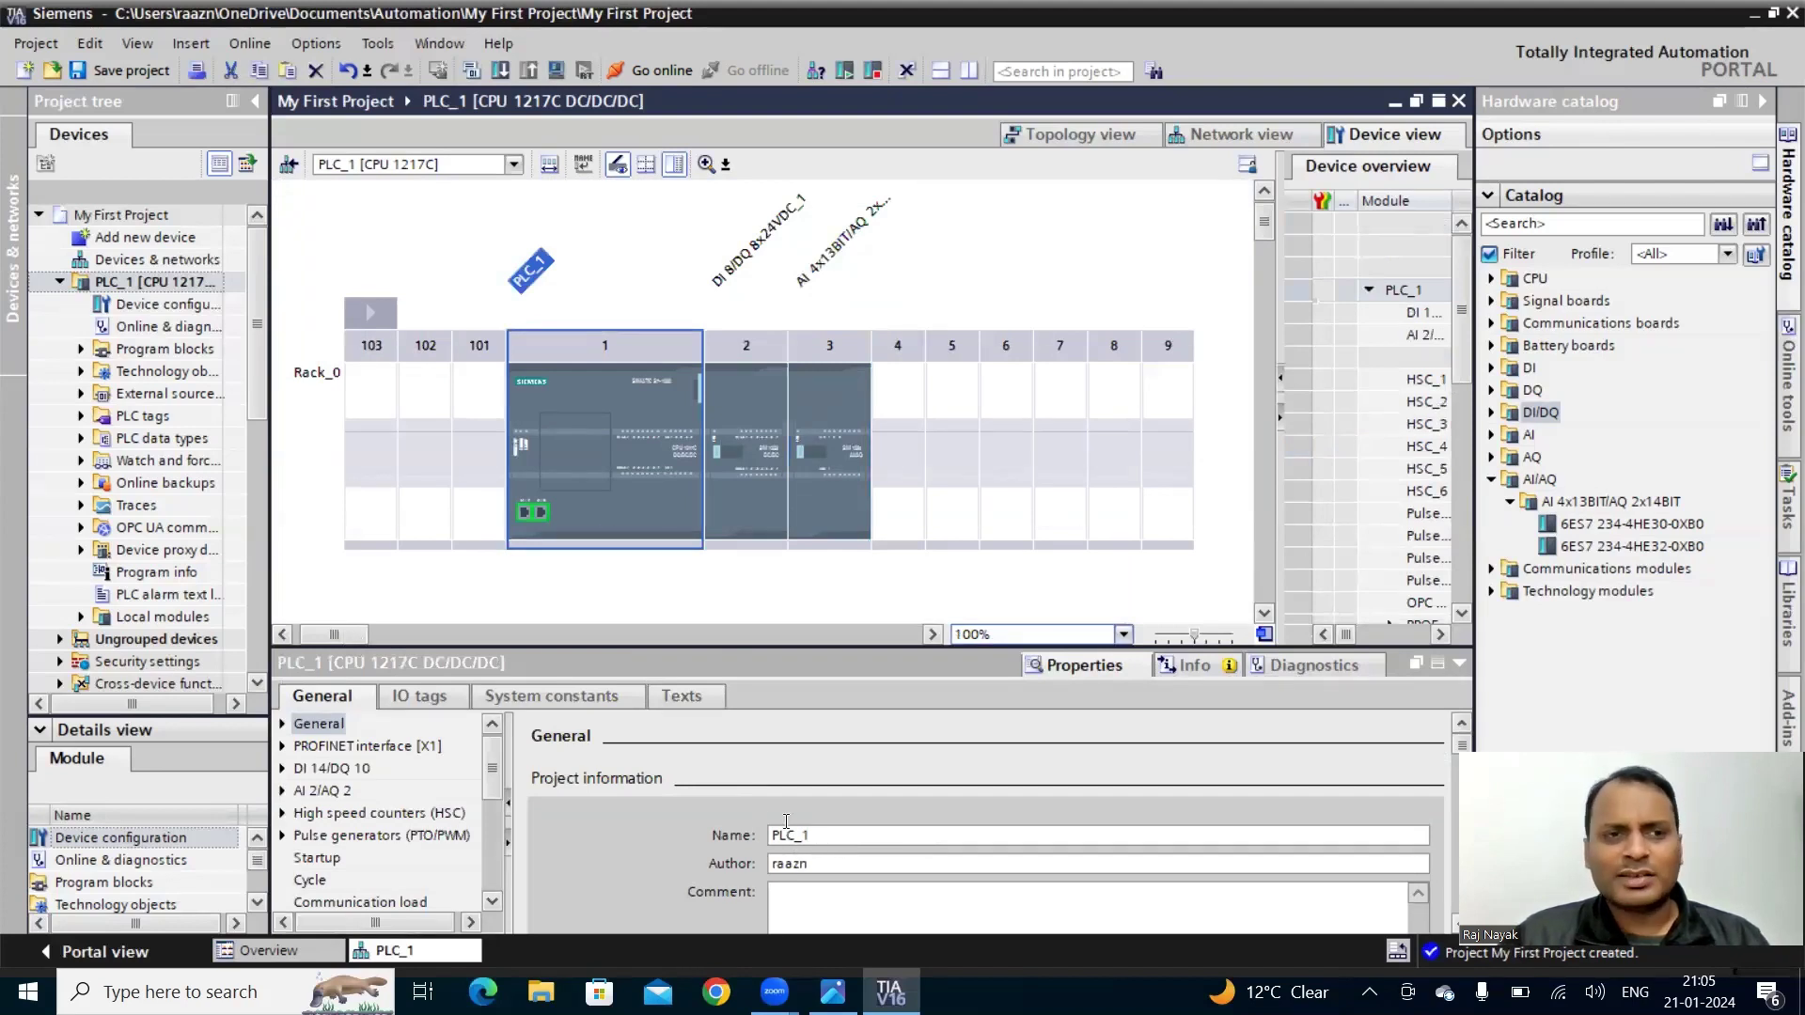
pyautogui.click(131, 285)
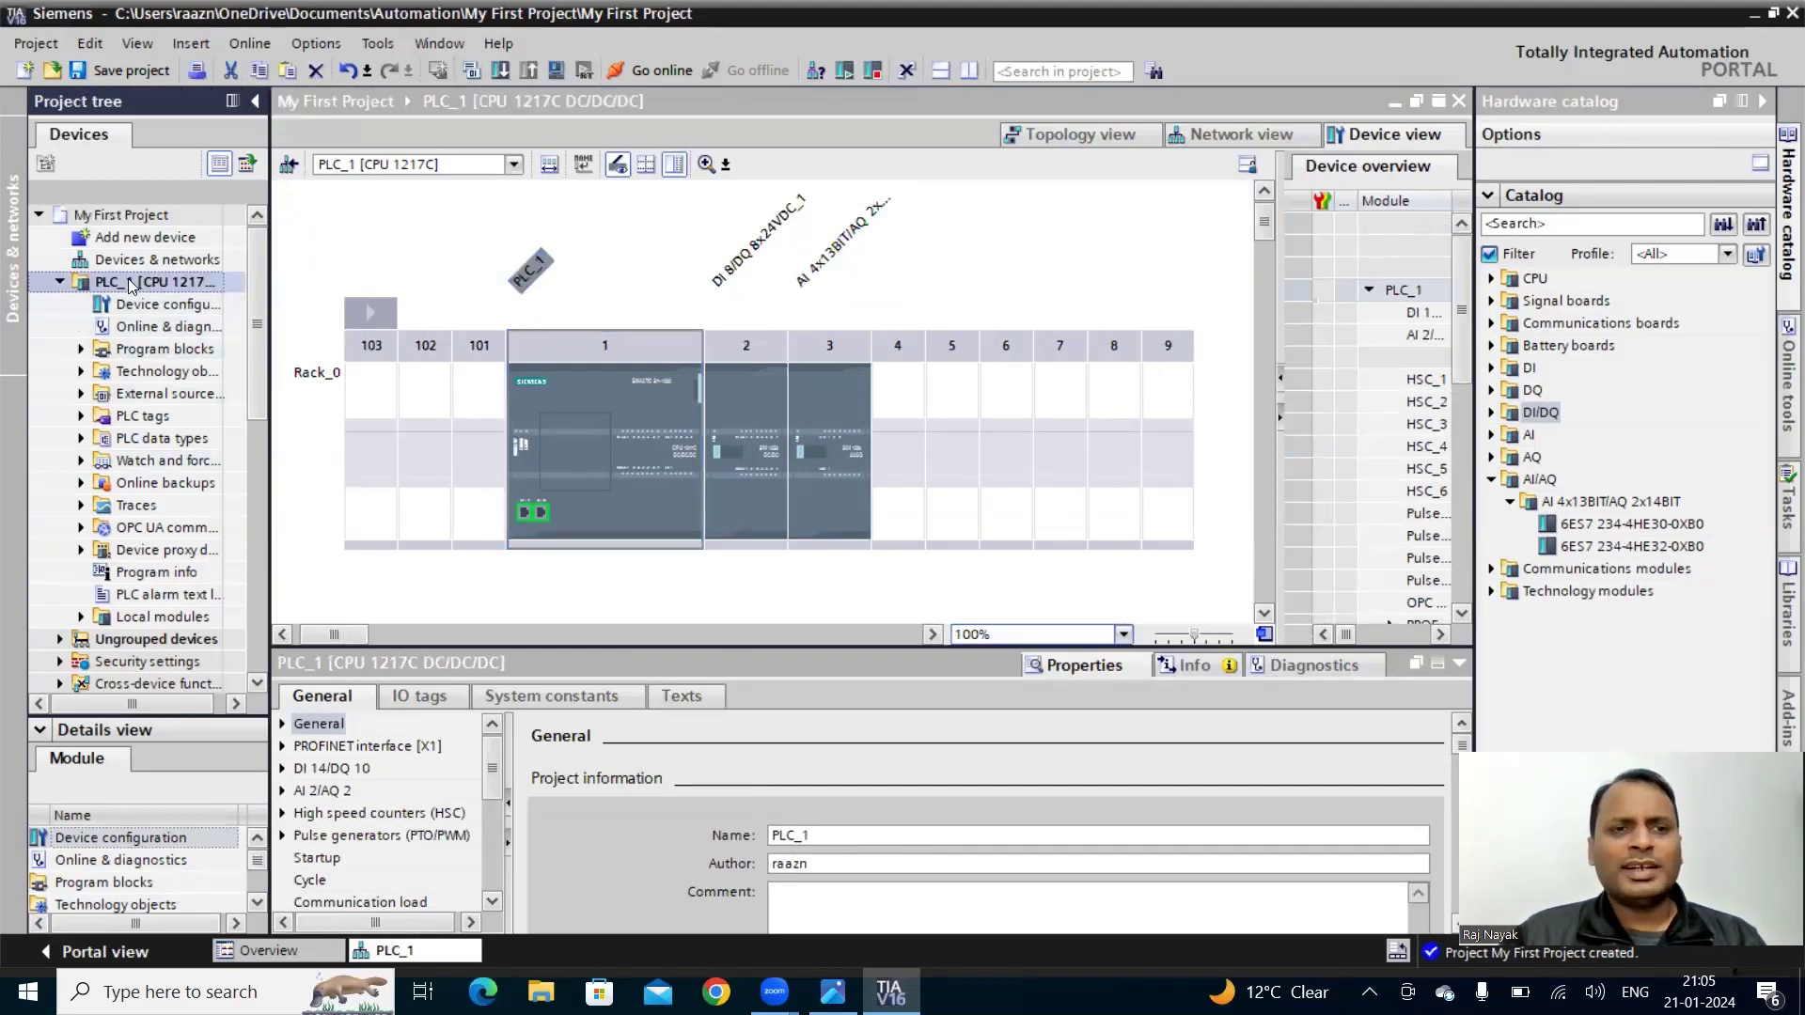
pyautogui.rightClick(102, 287)
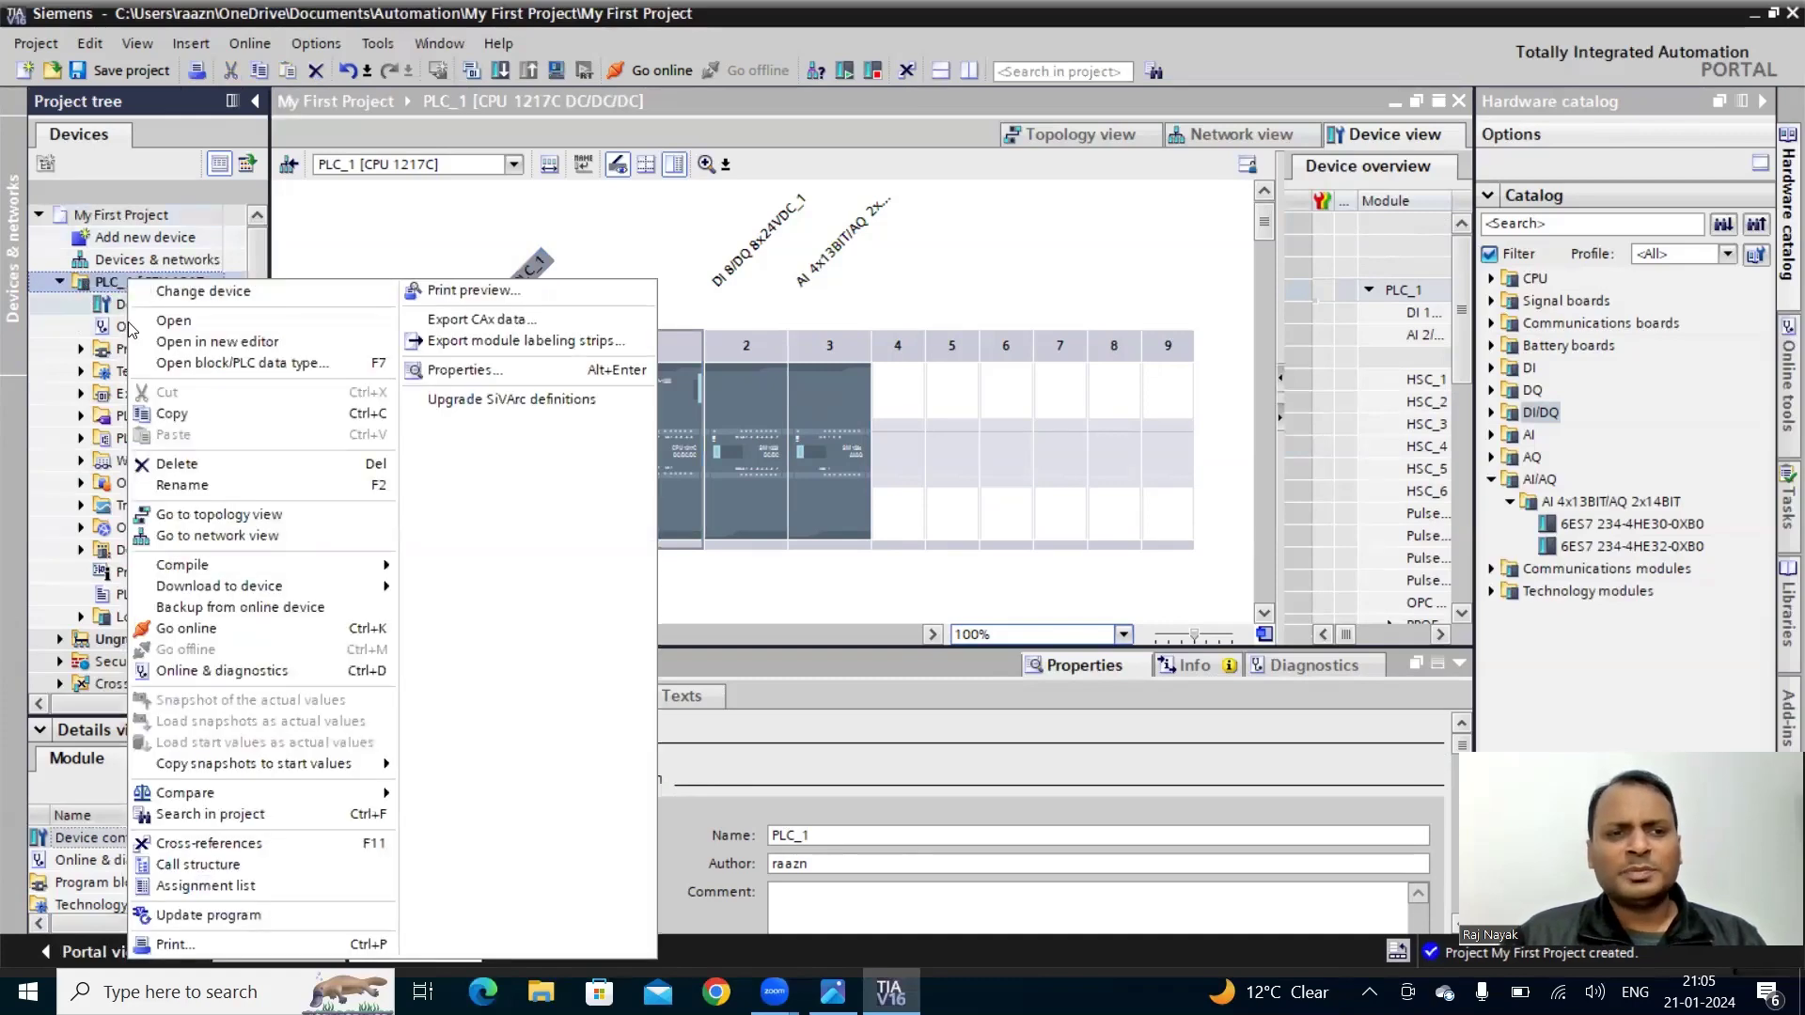
pyautogui.moveTo(210, 567)
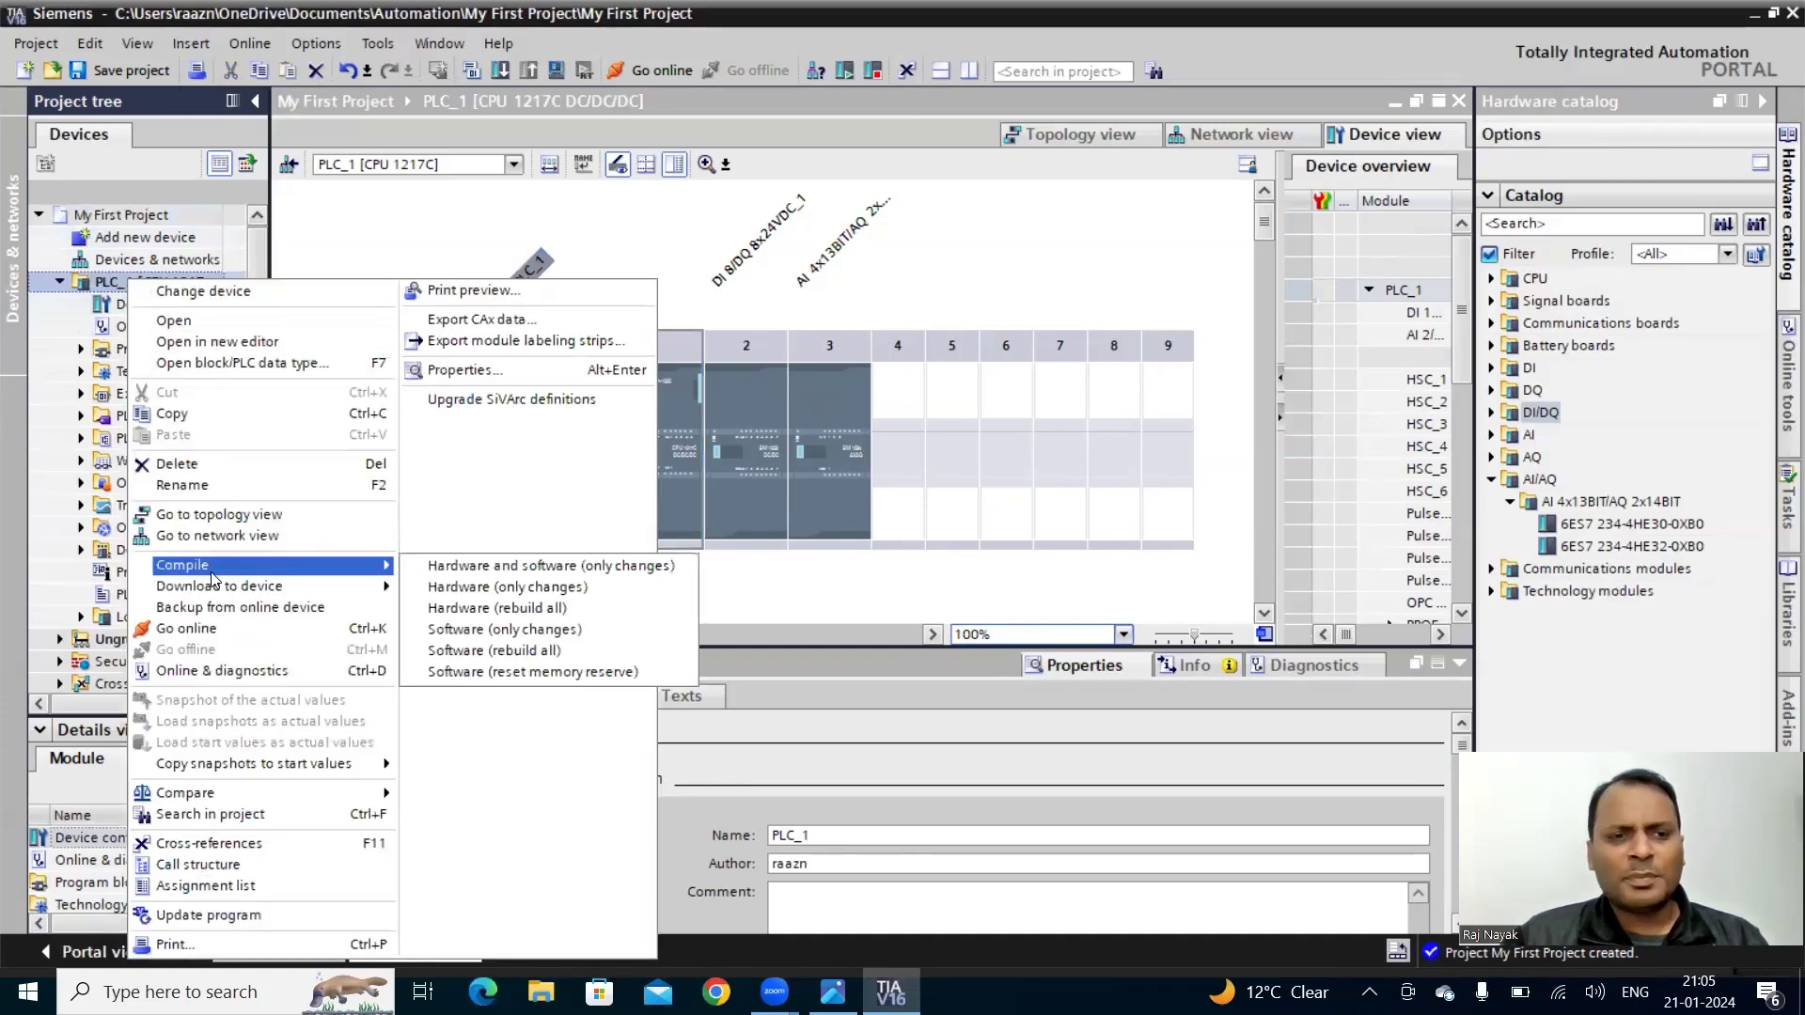
pyautogui.click(200, 487)
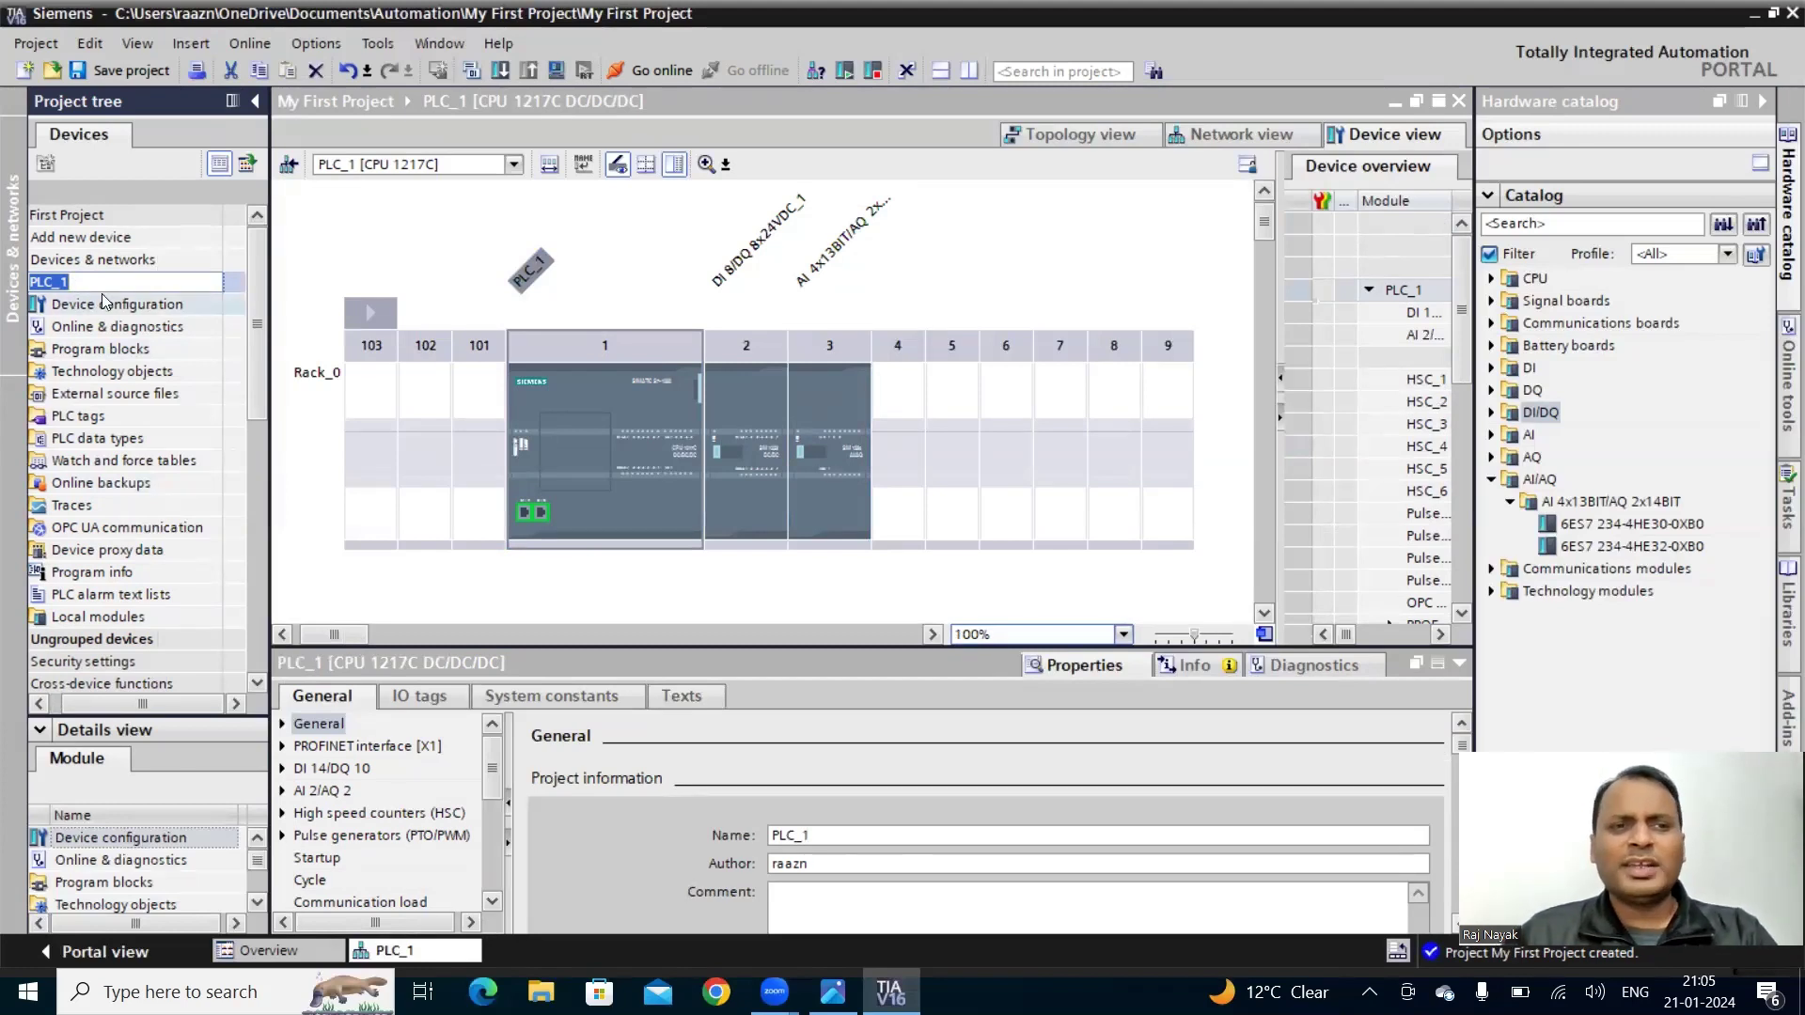
pyautogui.click(291, 432)
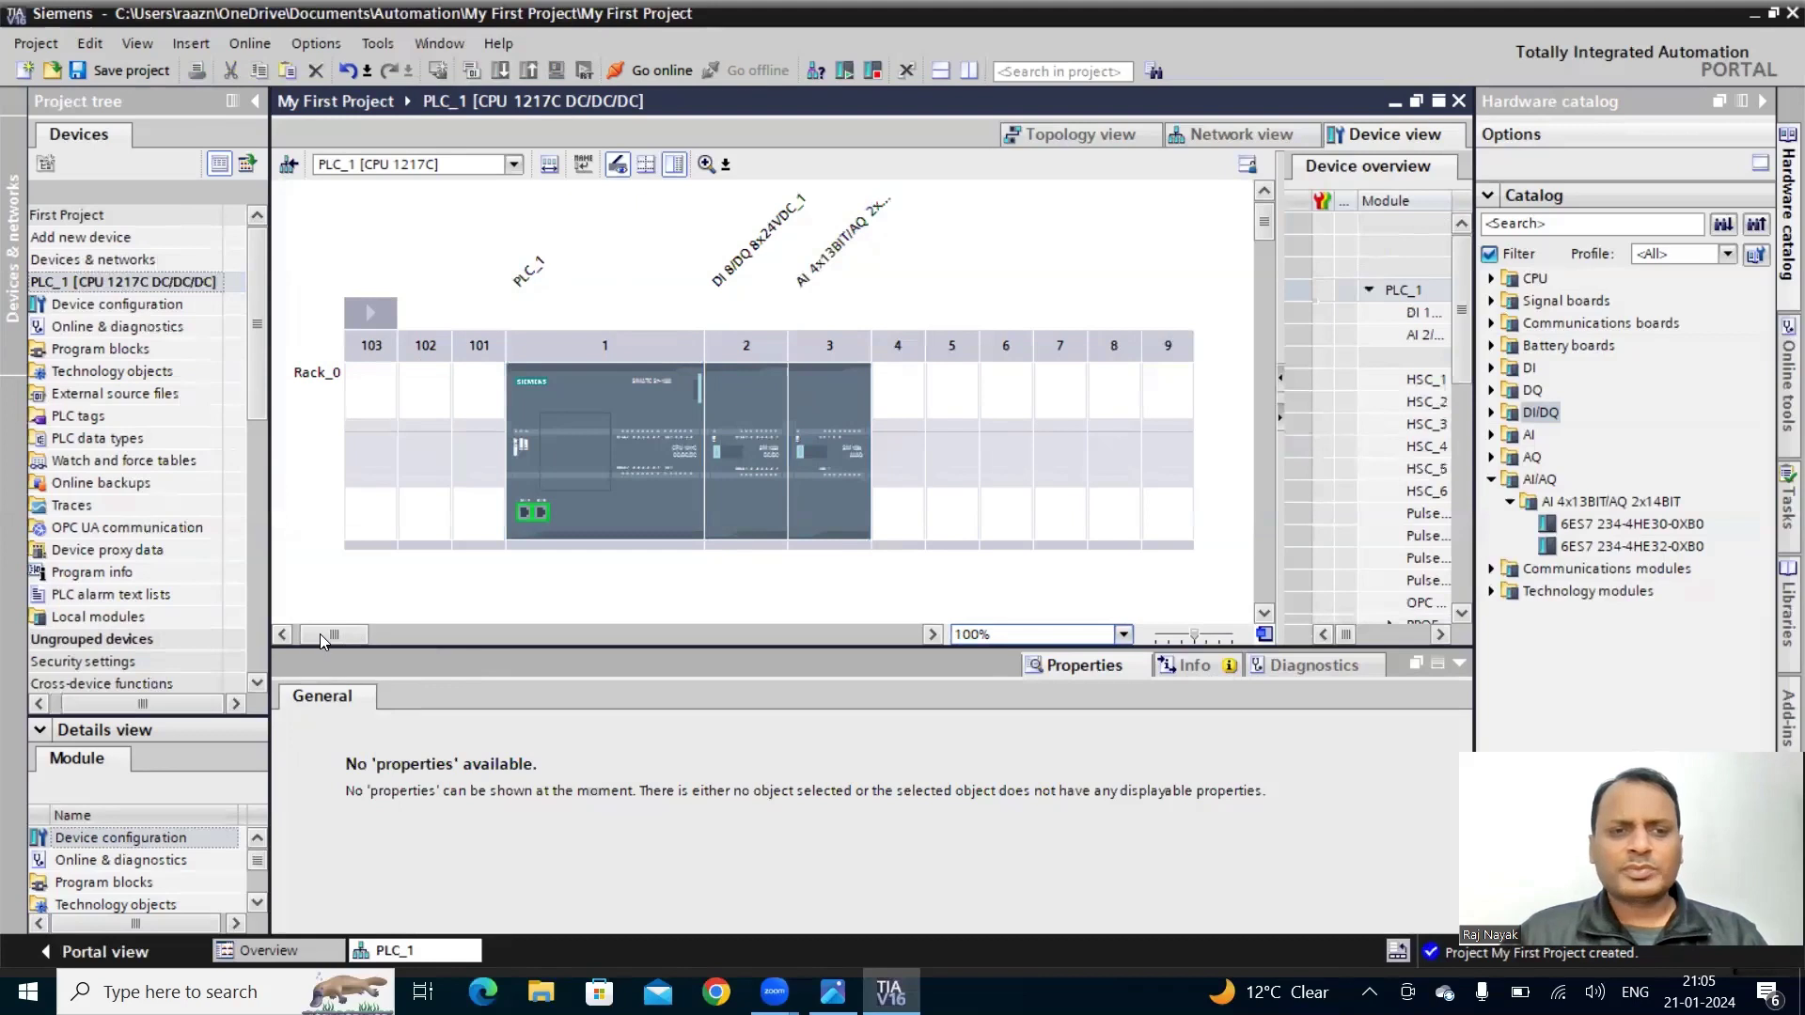
pyautogui.moveTo(320, 634); pyautogui.dragTo(274, 623)
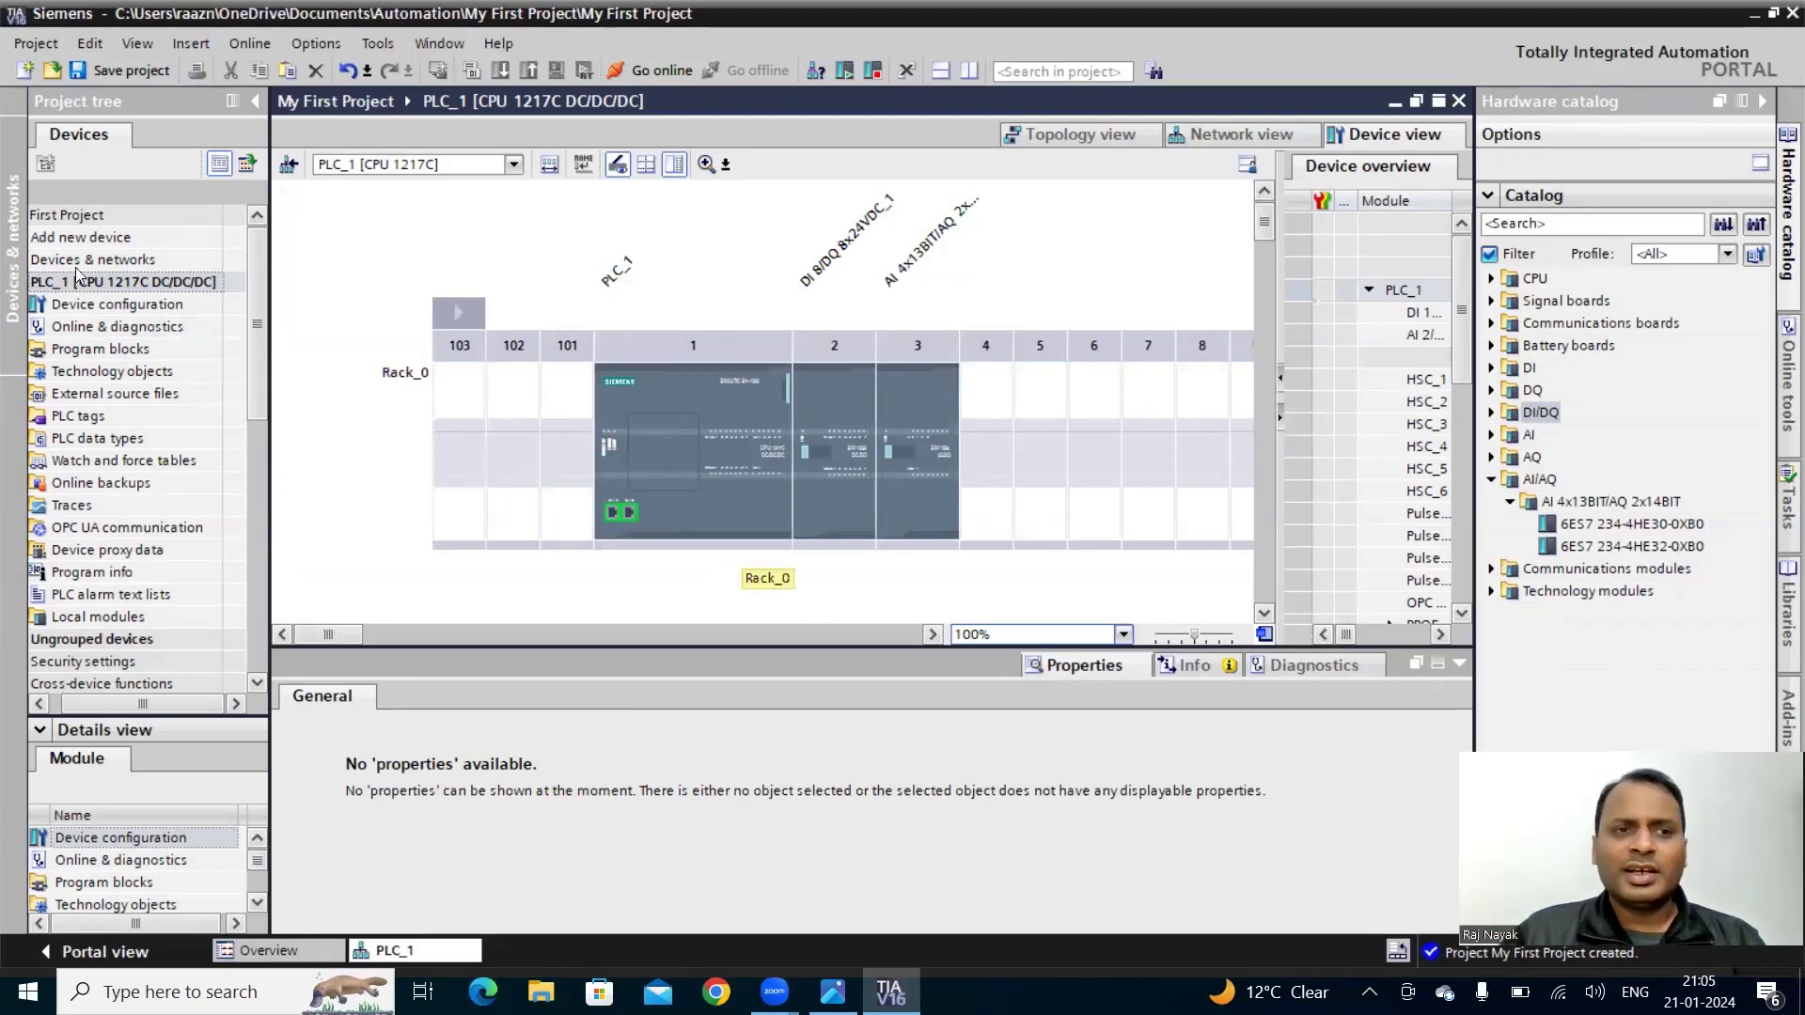
# - Start adding a new device and list the available SIMATIC S7-1200 CPU models
pyautogui.click(82, 238)
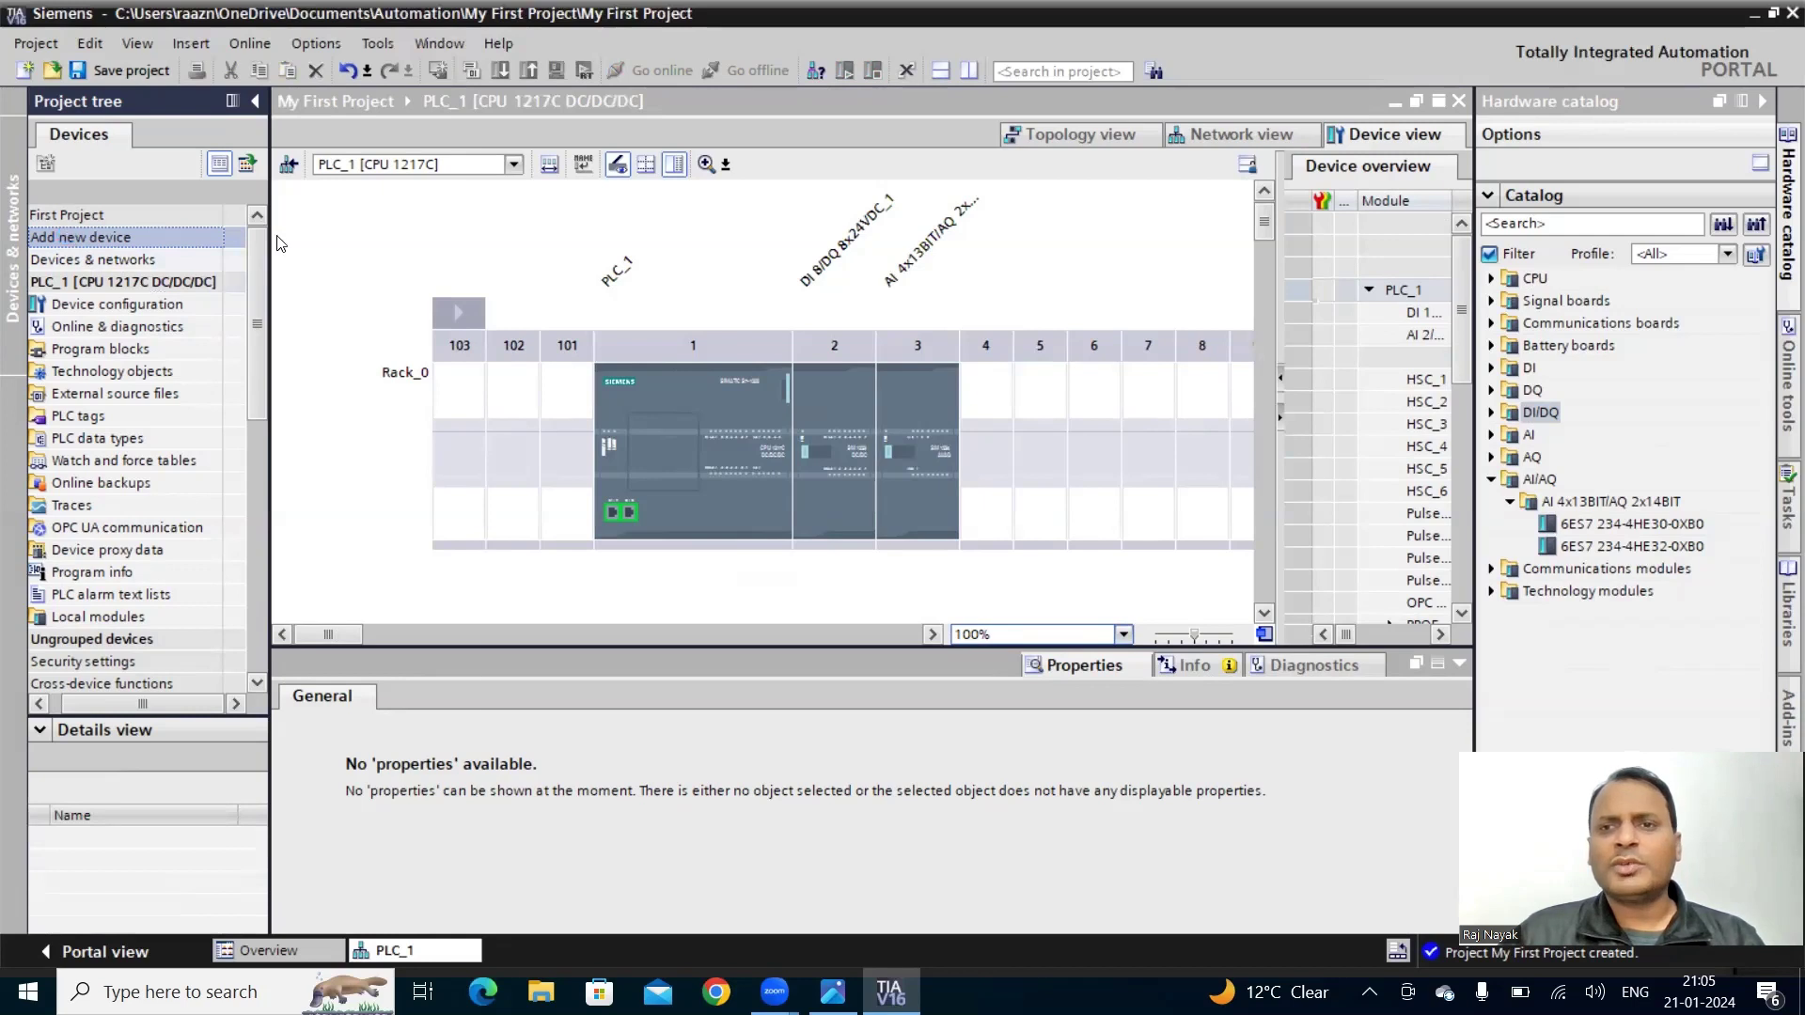
pyautogui.doubleClick(65, 237)
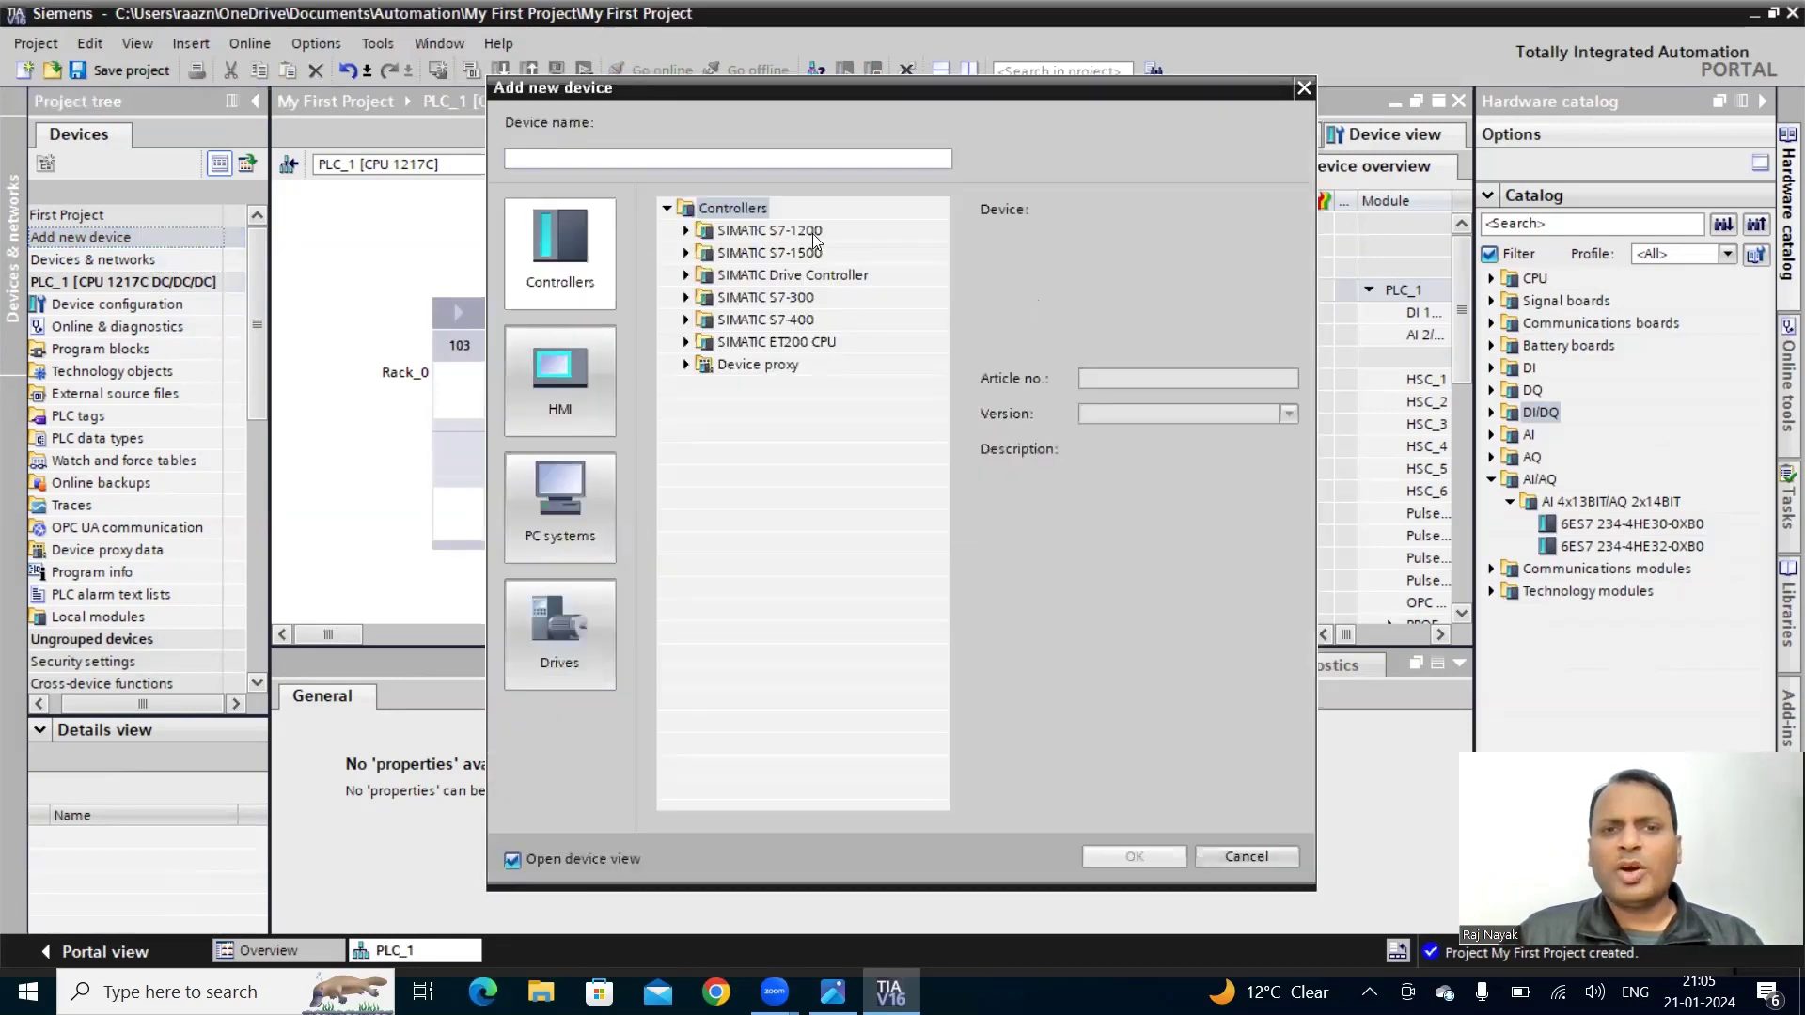
pyautogui.click(687, 232)
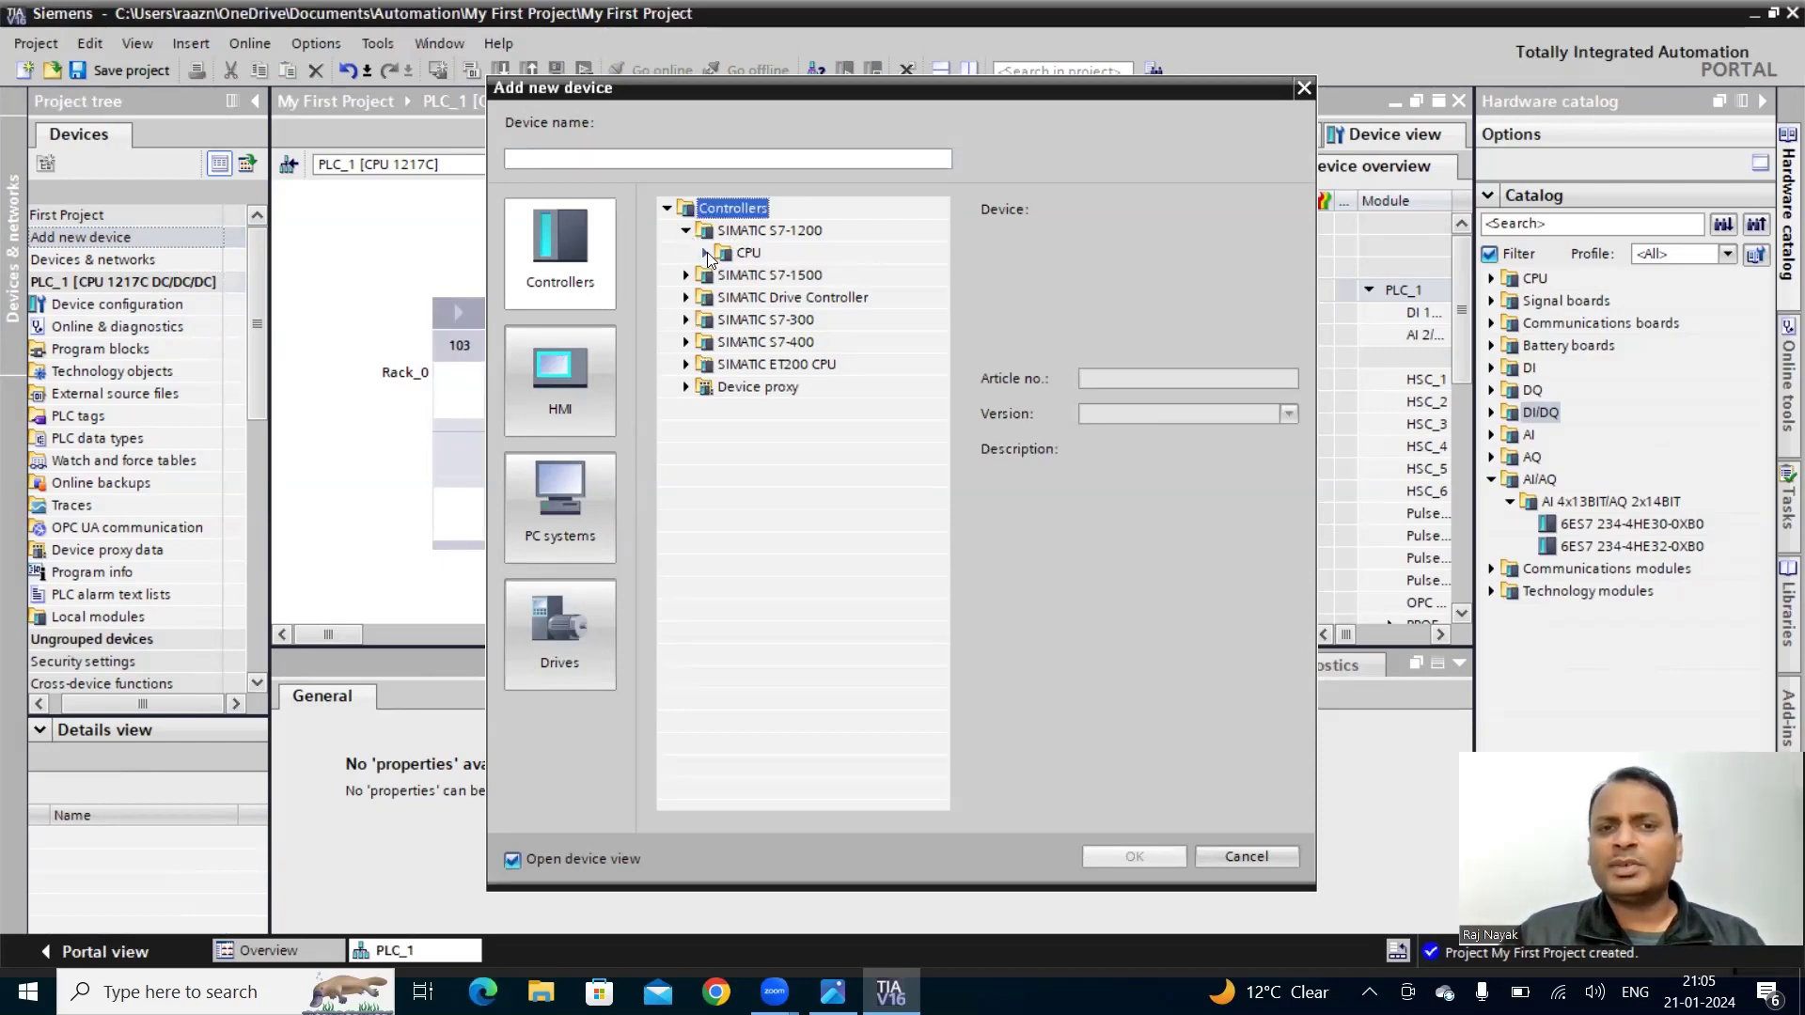
pyautogui.click(706, 253)
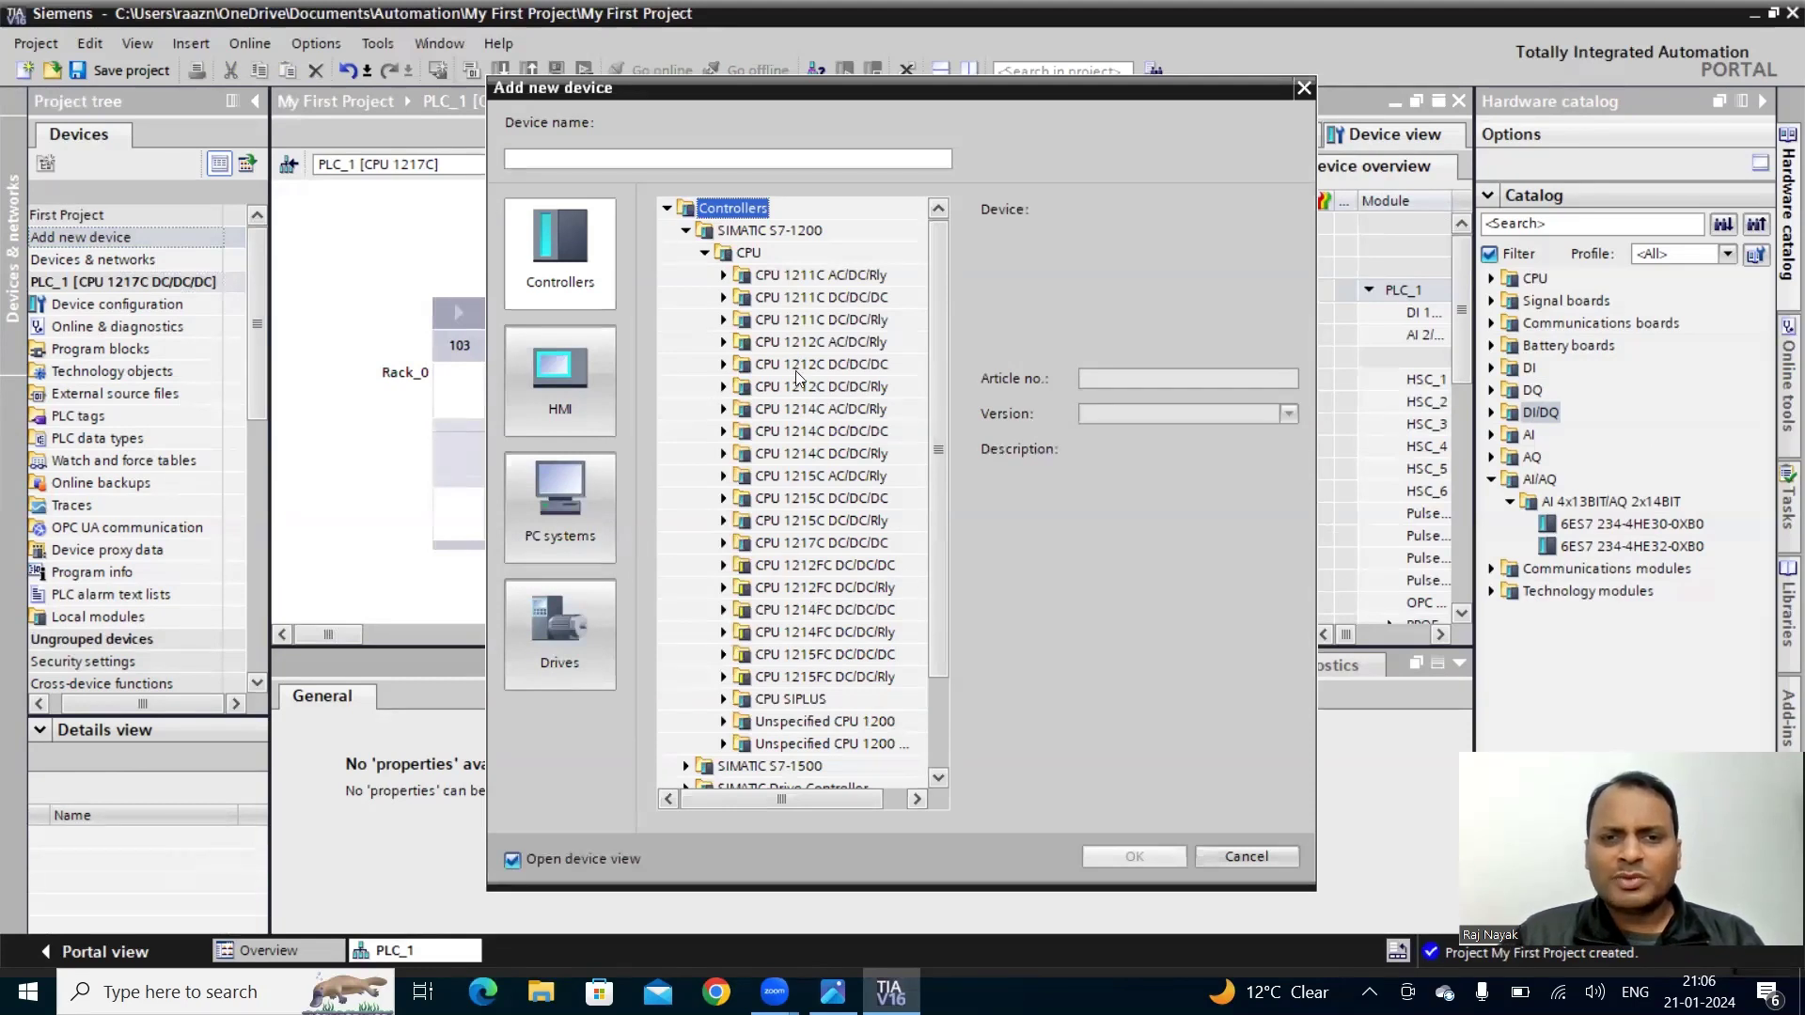
# - Examine the article numbers and firmware versions offered for the CPU 1214C DC/DC/Rly
pyautogui.click(720, 454)
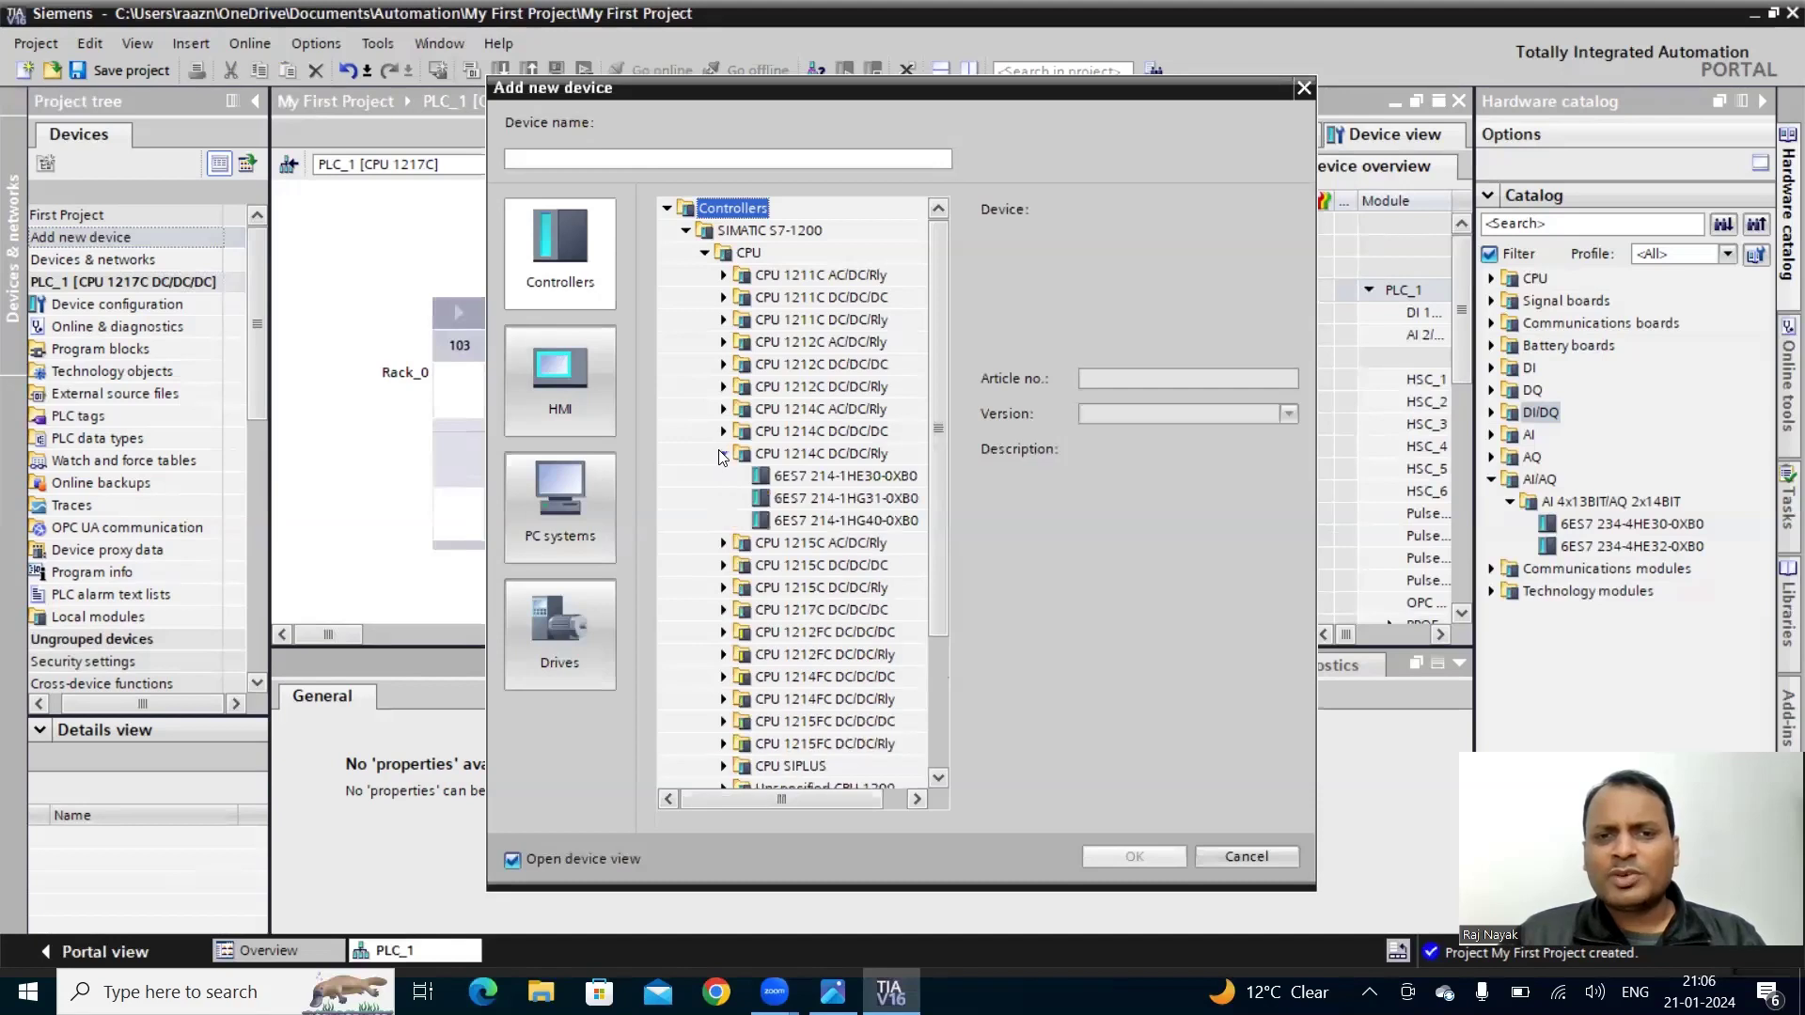
pyautogui.click(814, 475)
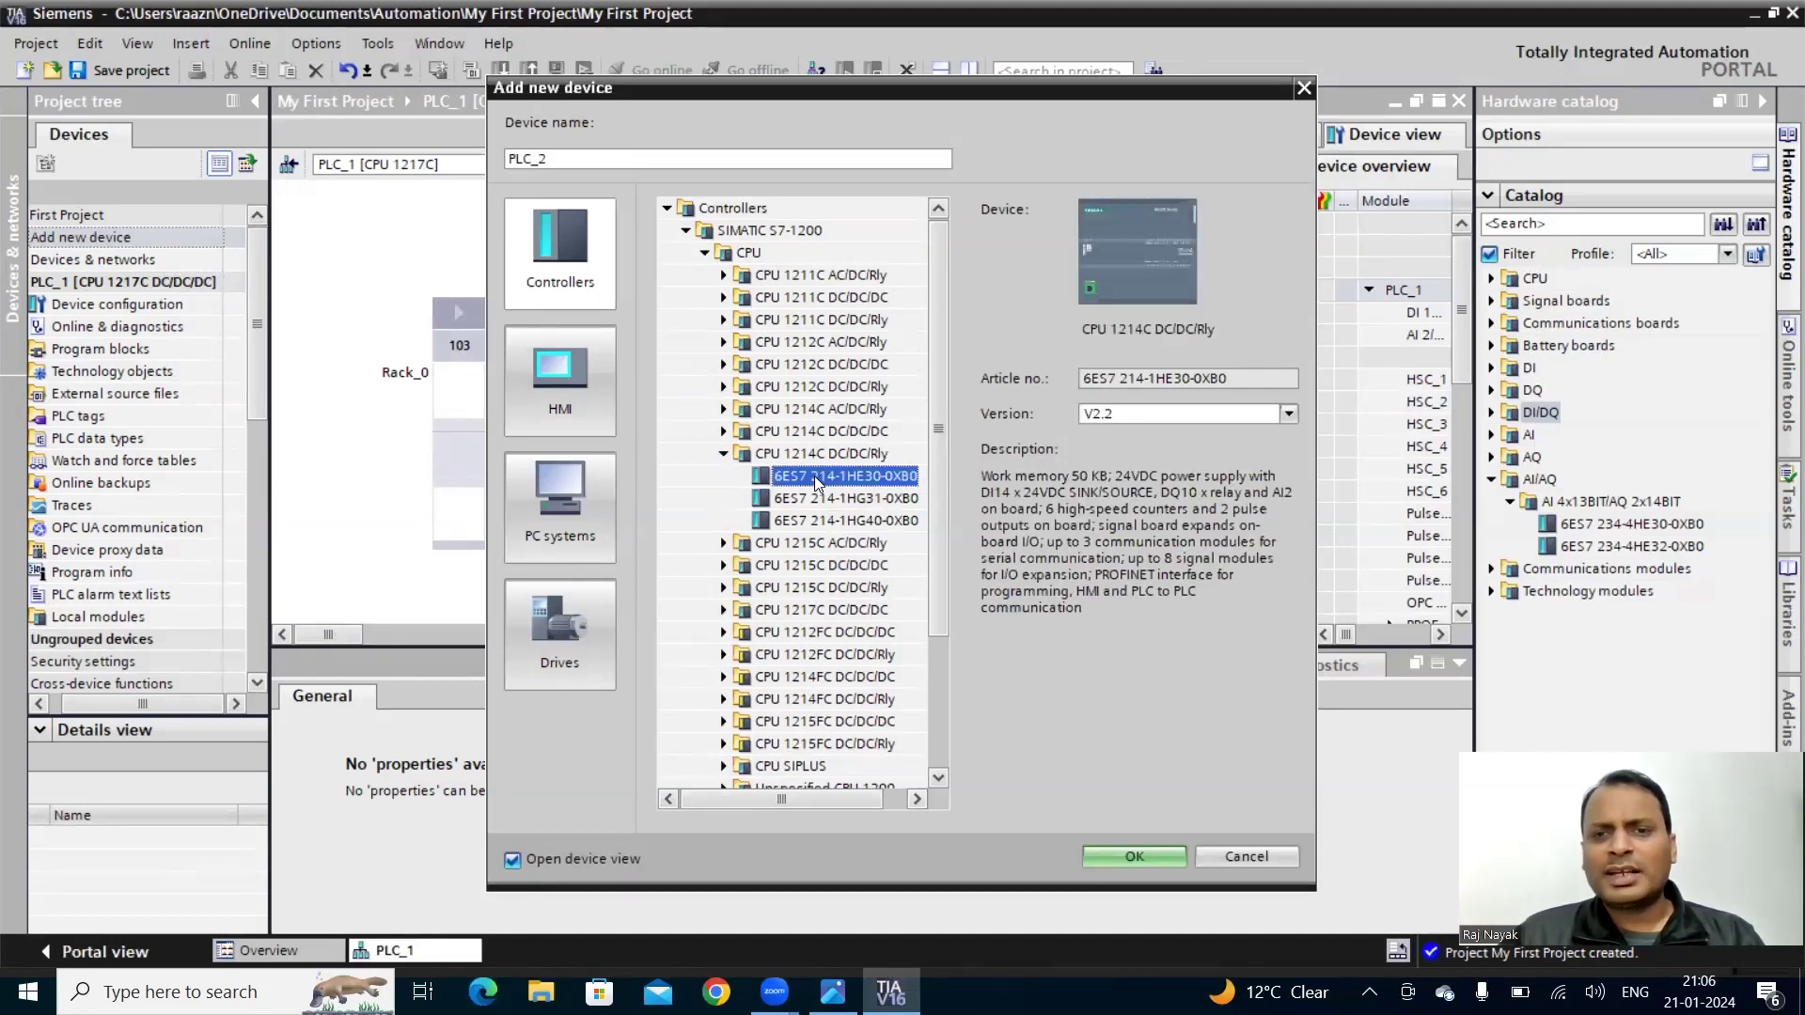
pyautogui.click(1287, 415)
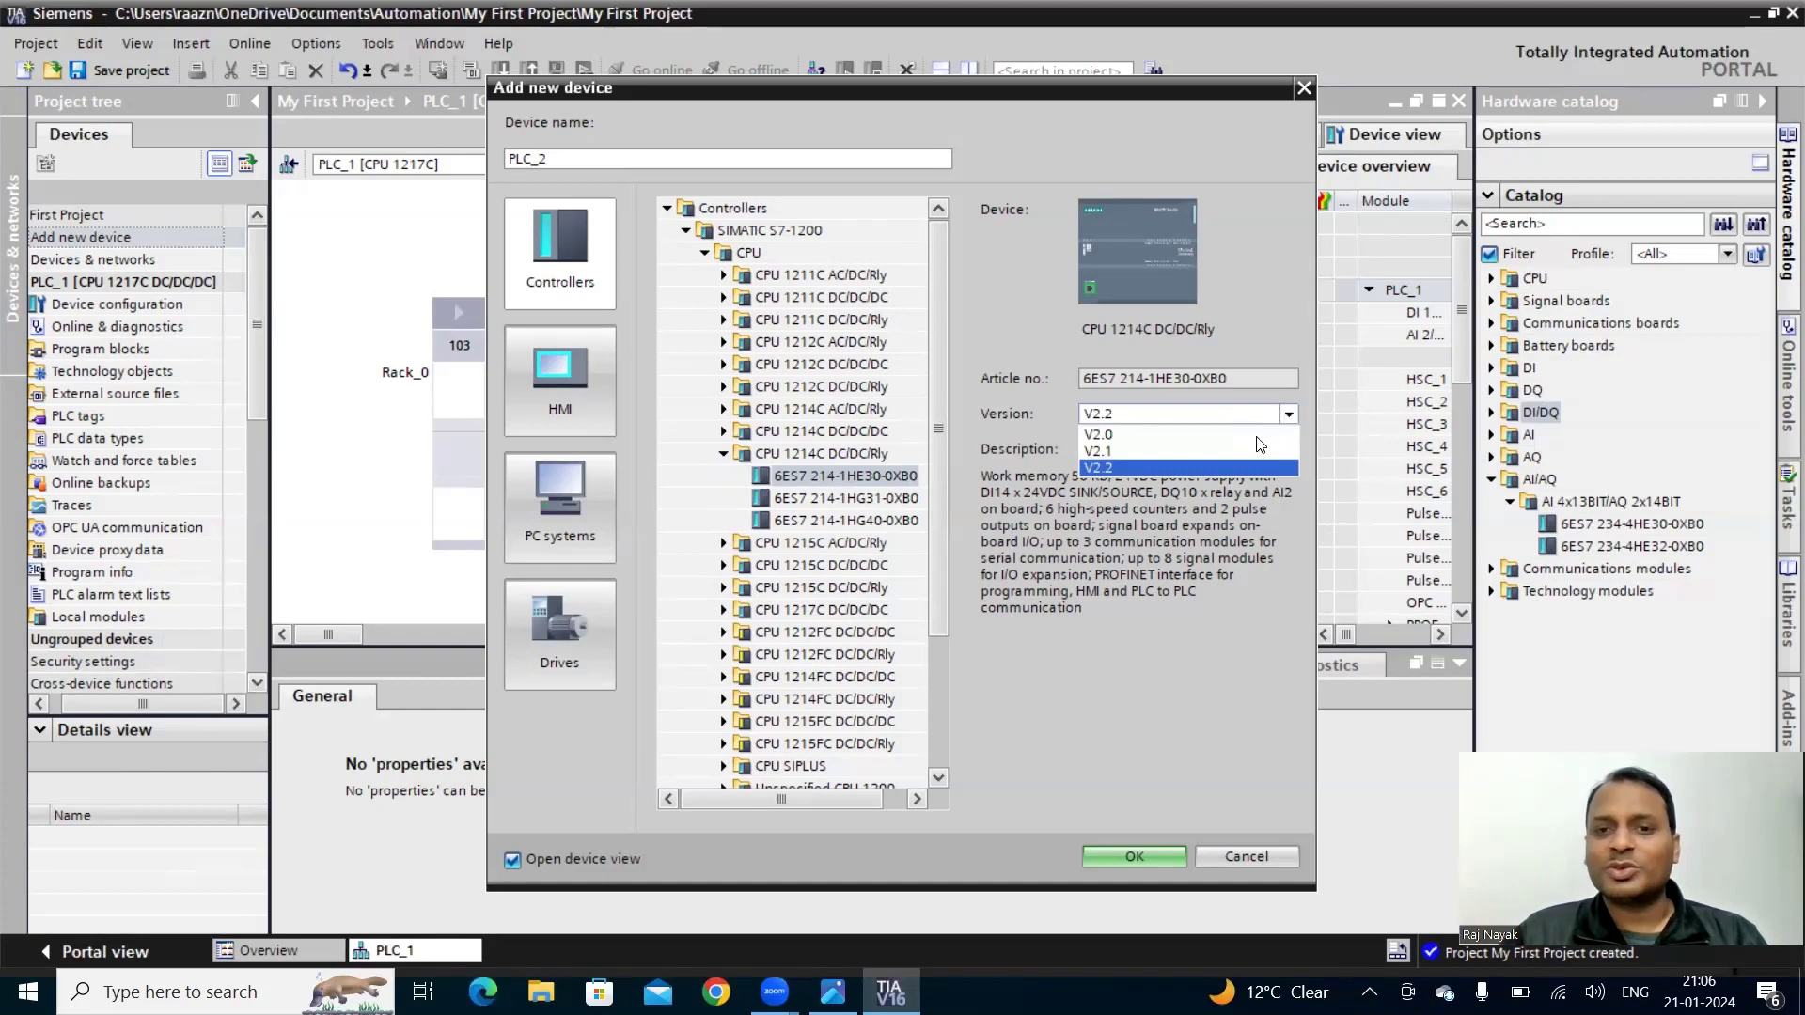
pyautogui.scroll(2, 1291, 423)
pyautogui.click(1292, 415)
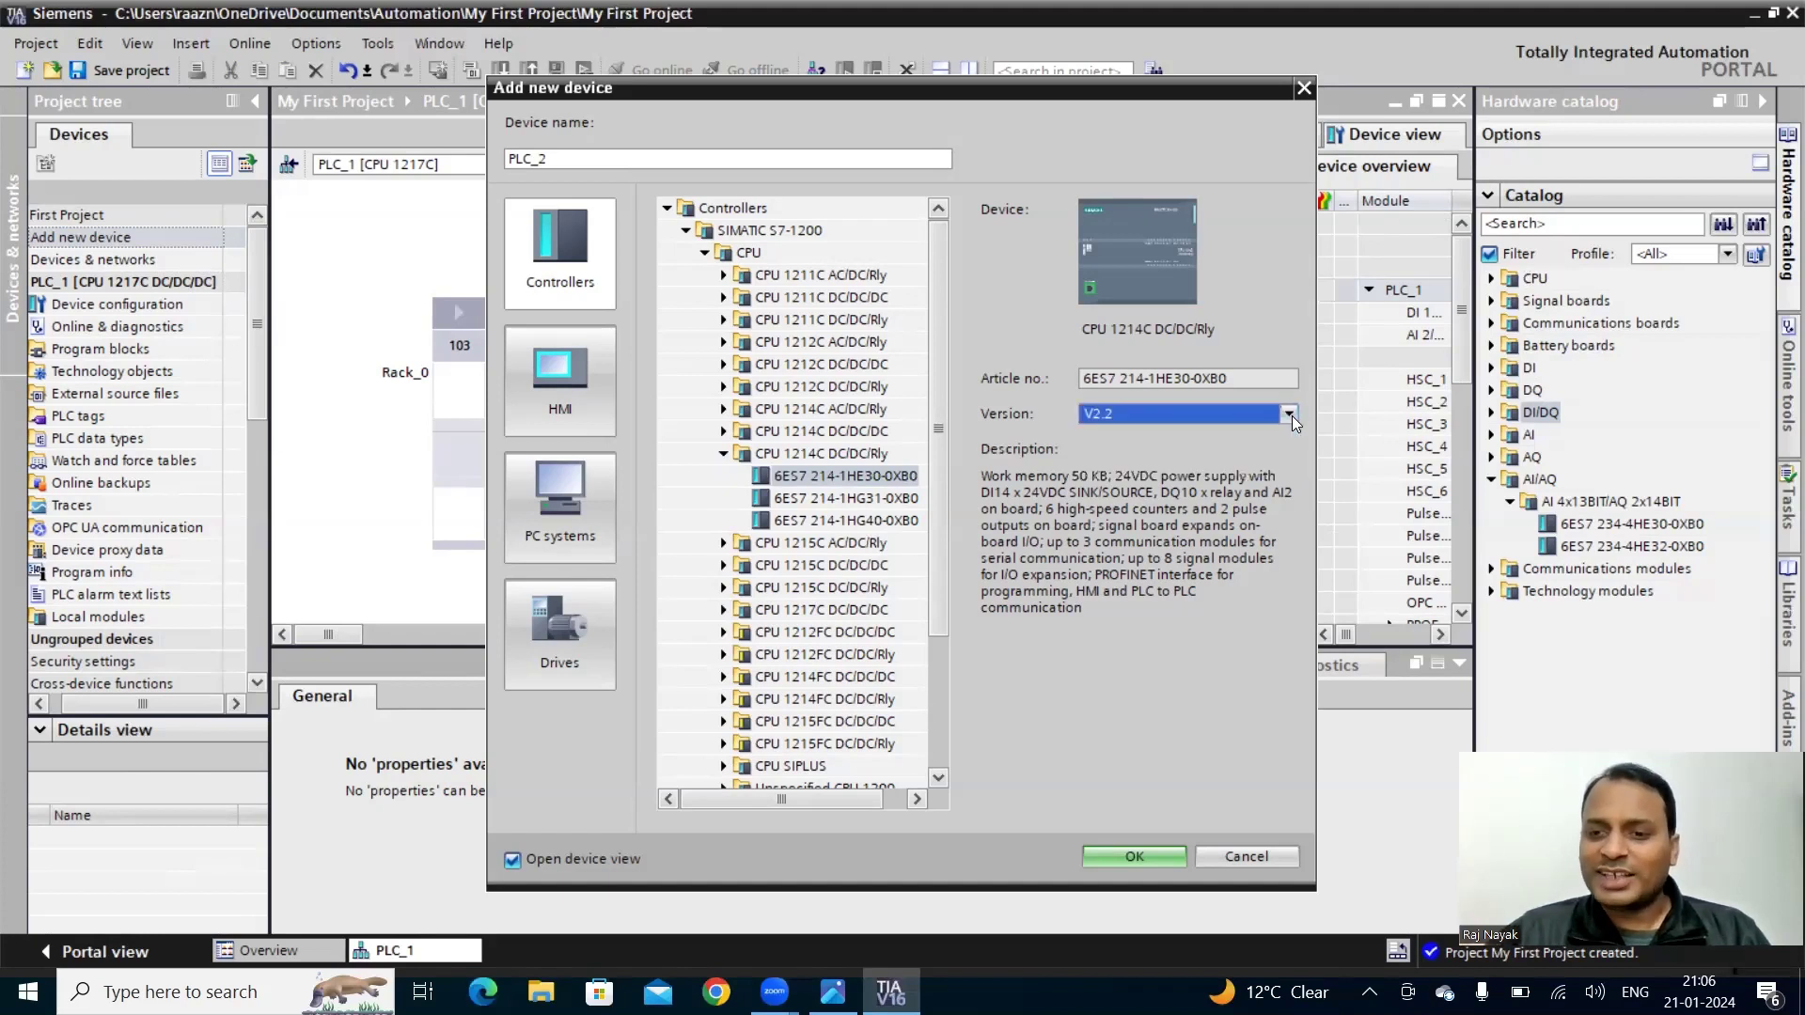
pyautogui.click(882, 522)
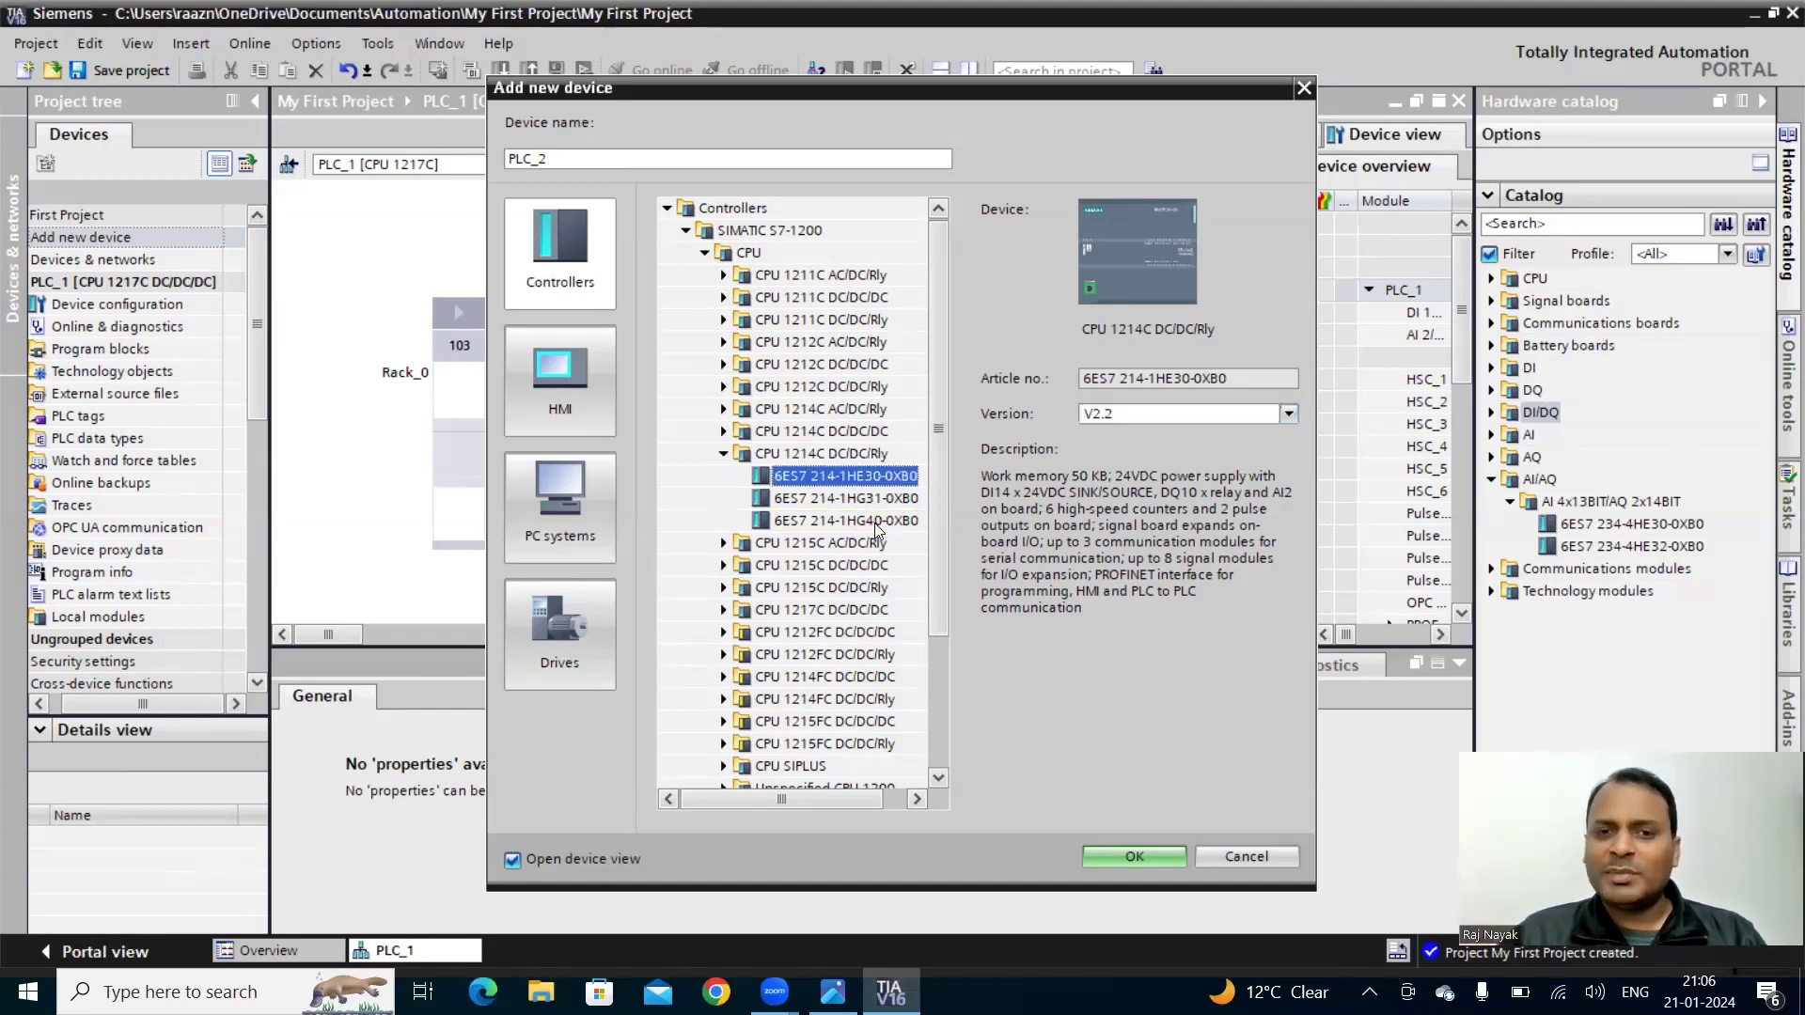
pyautogui.click(893, 499)
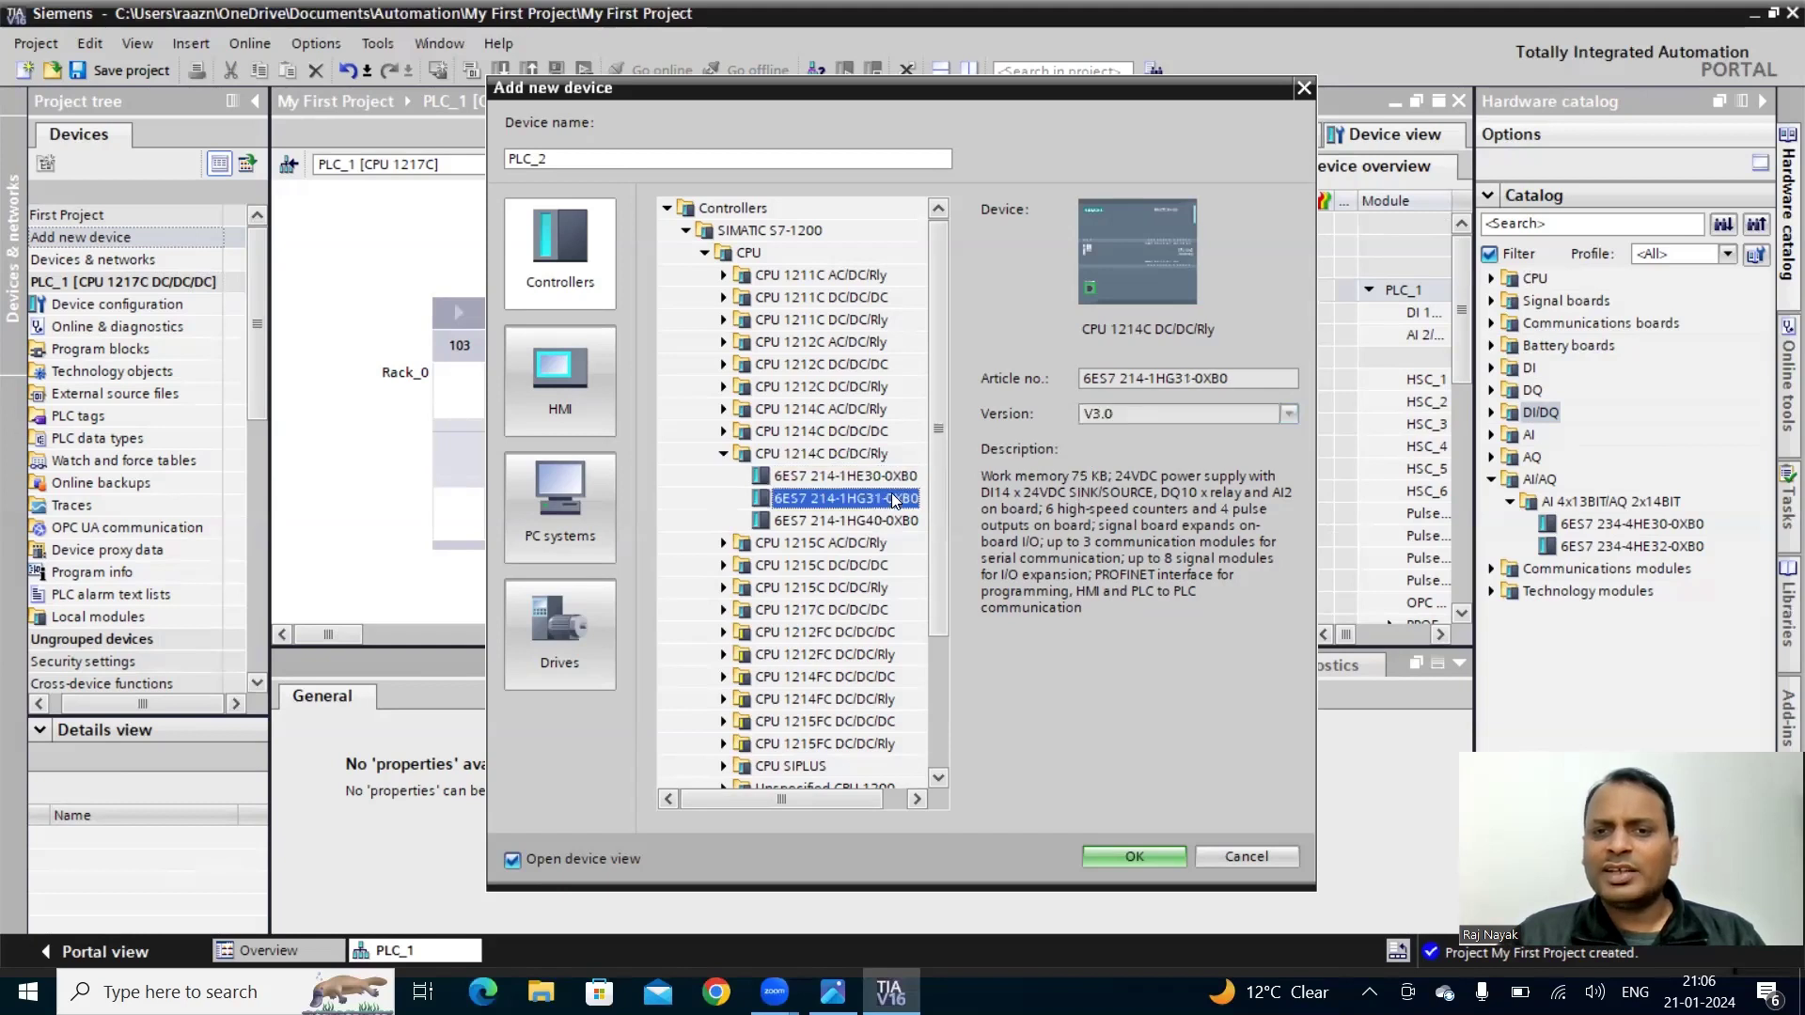
pyautogui.click(1287, 416)
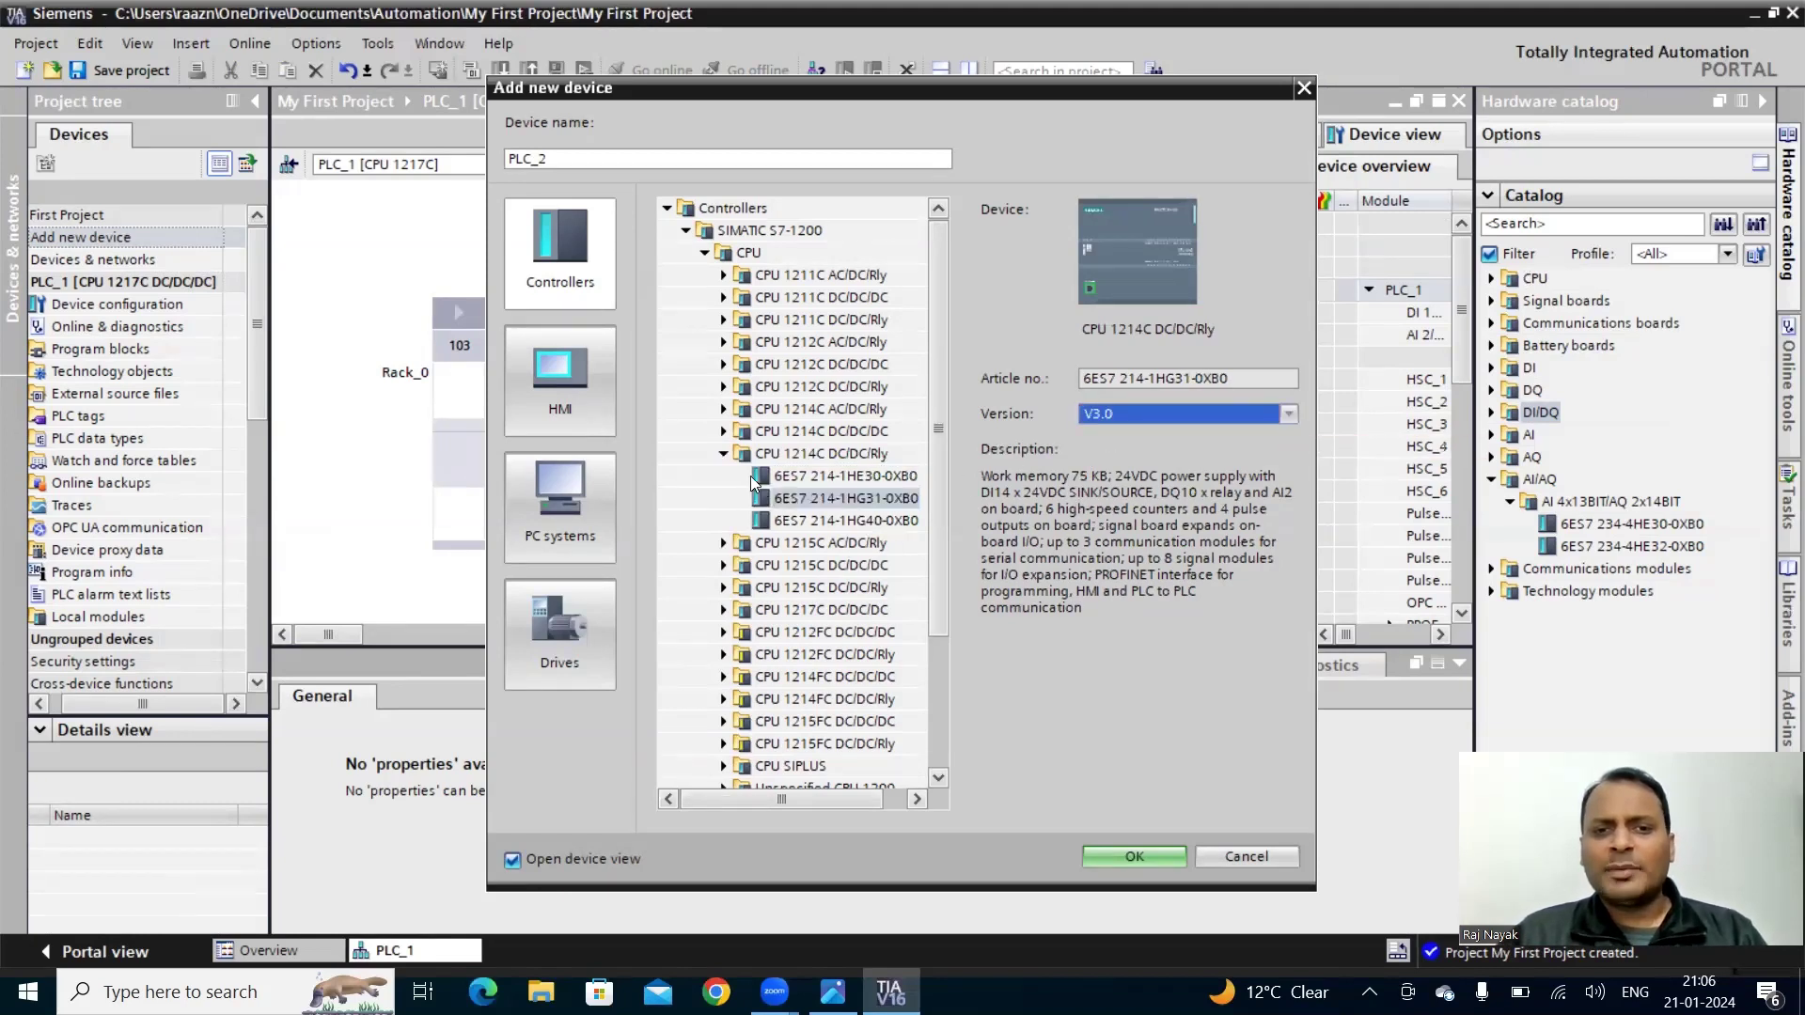
pyautogui.click(724, 455)
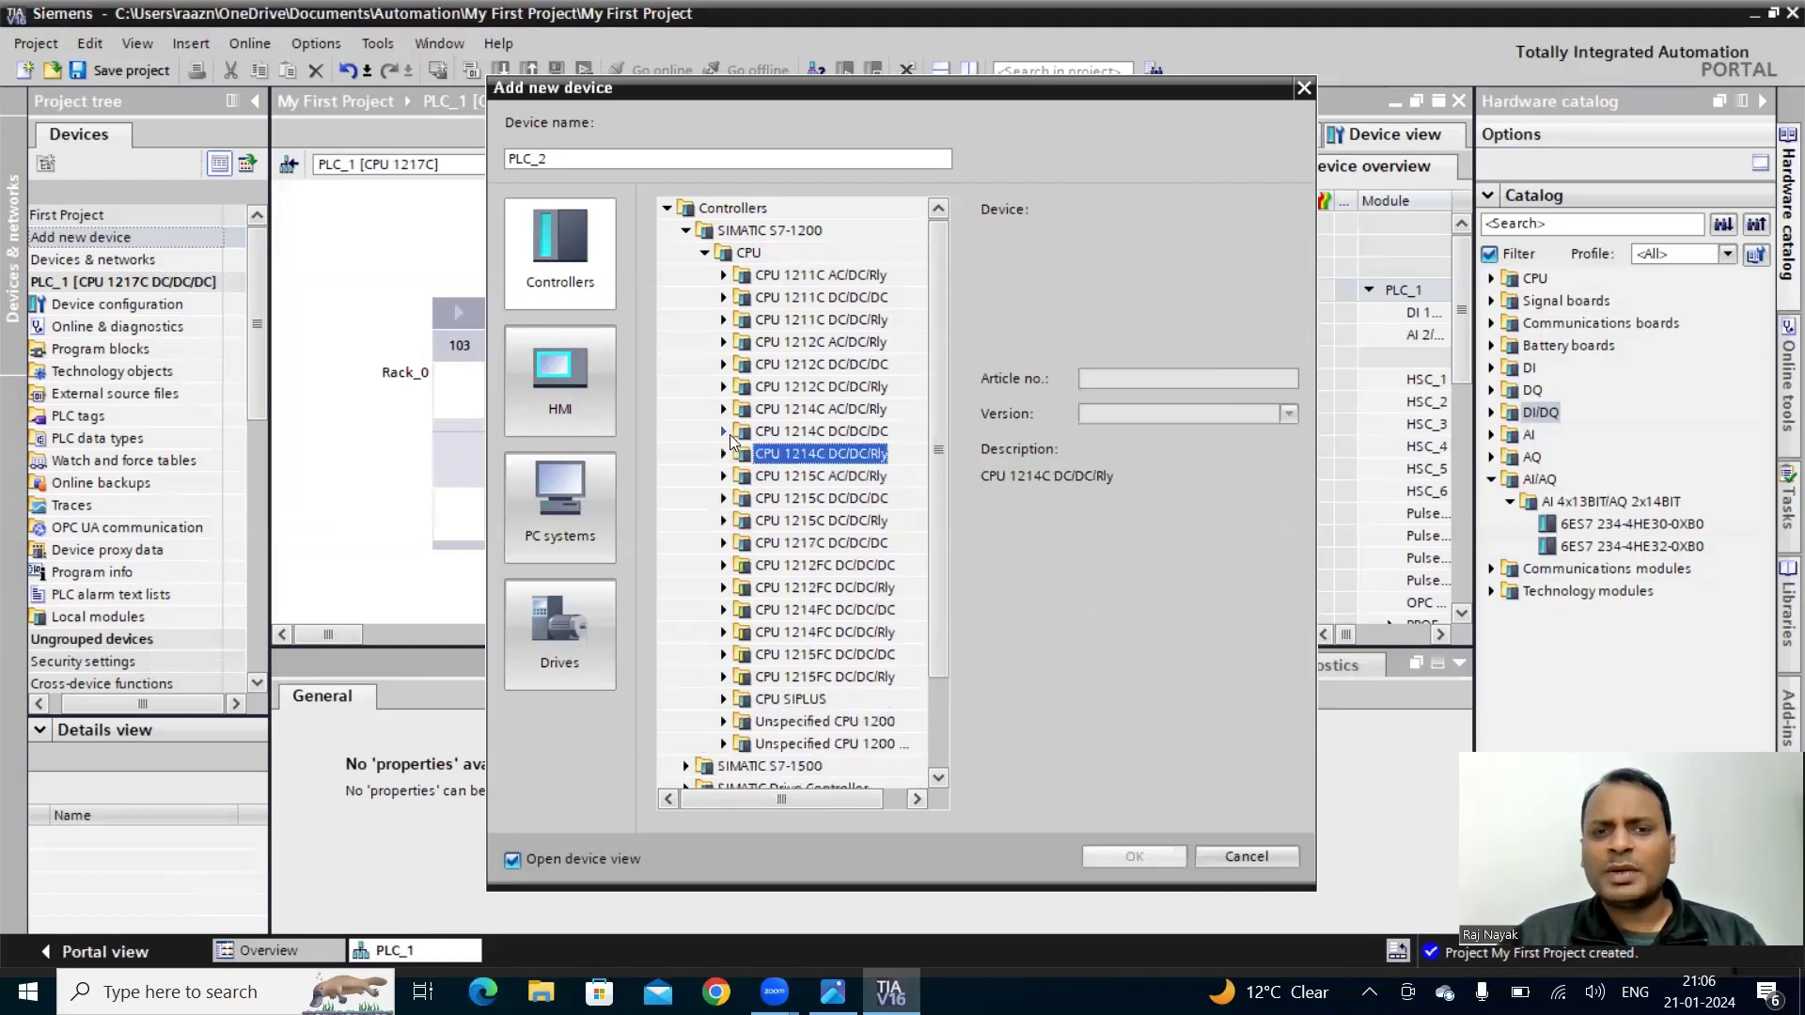
# - Add a CPU 1214C DC/DC/DC with article number 6ES7 214-1AG40-0XB0 and version V4.4 as PLC_2
pyautogui.click(723, 431)
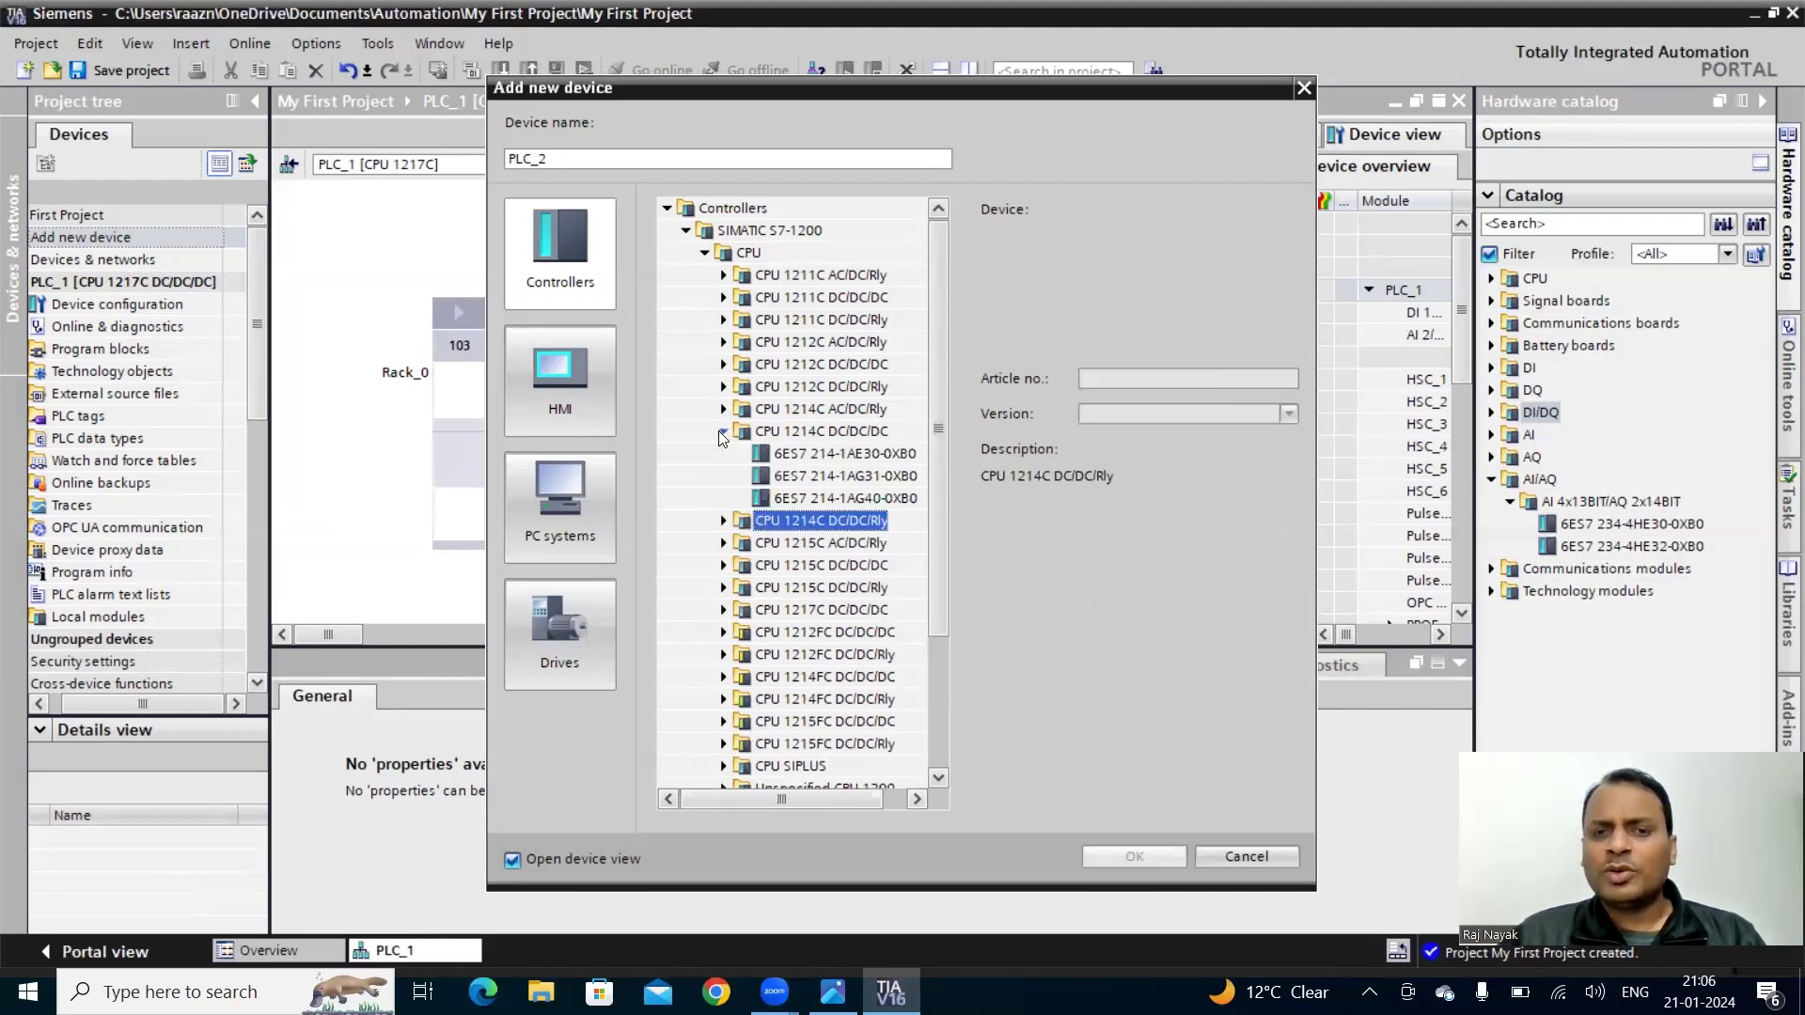
pyautogui.click(857, 455)
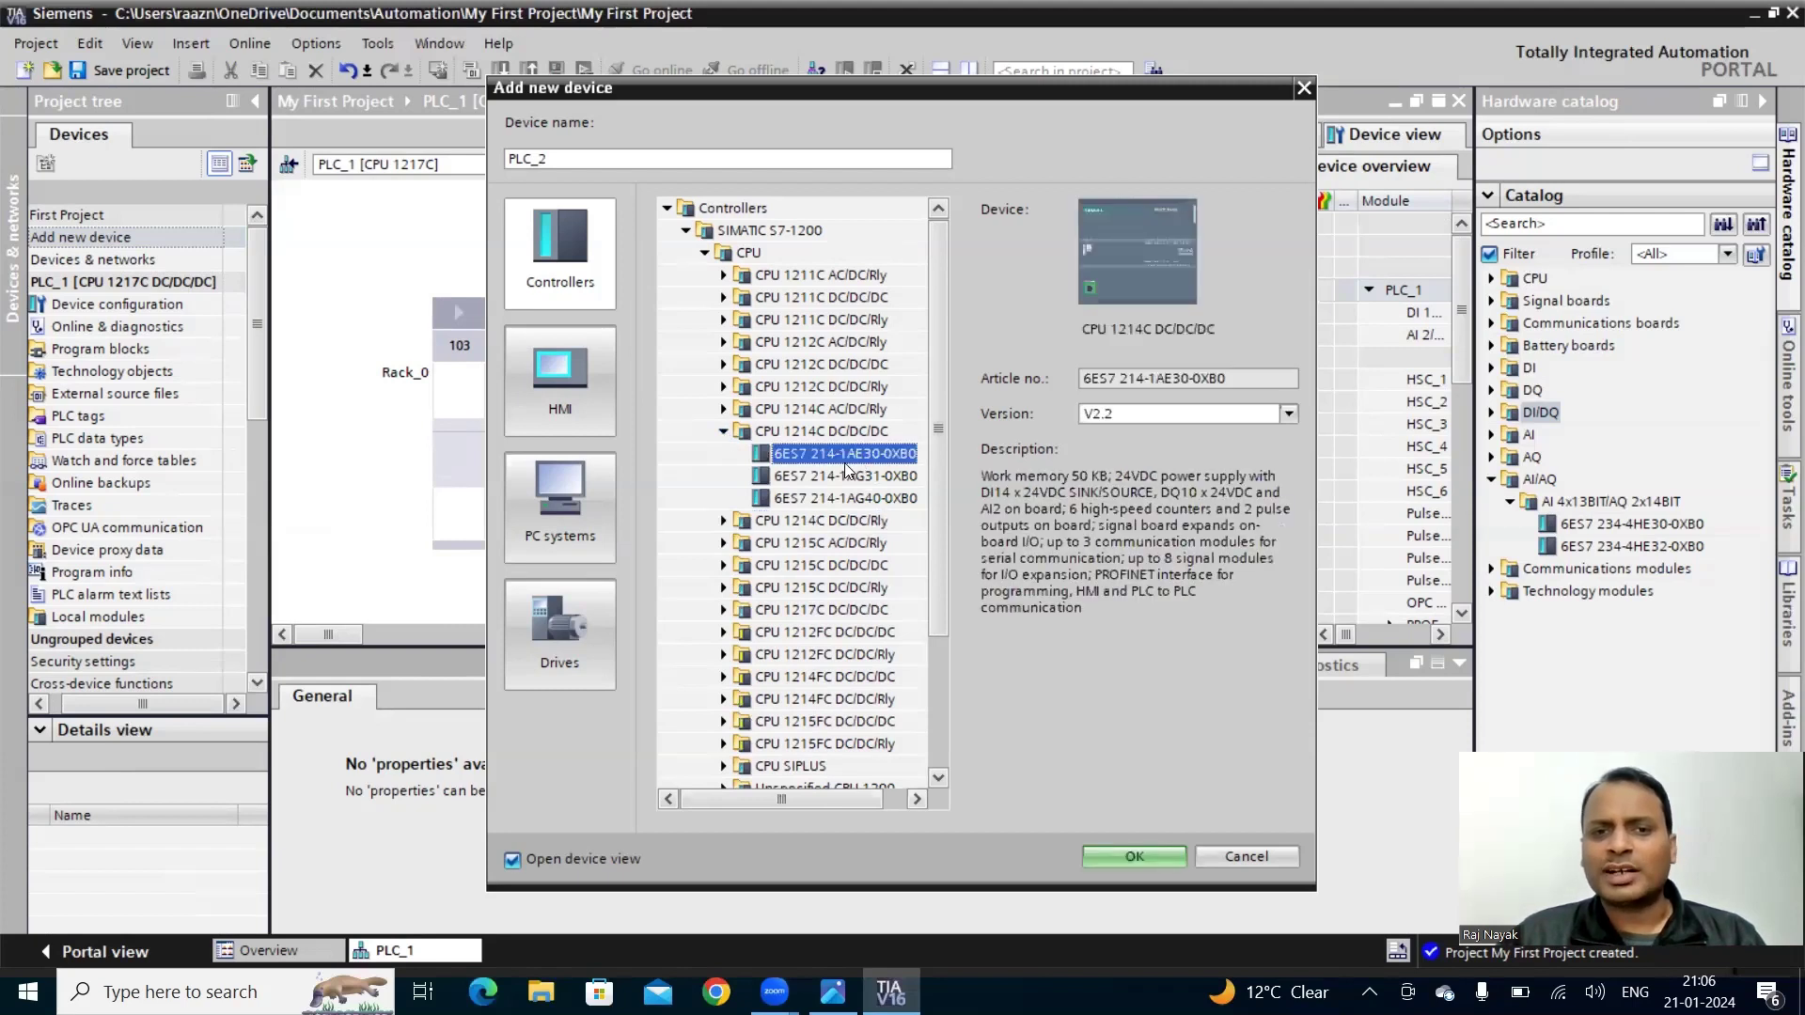
pyautogui.click(843, 477)
pyautogui.click(839, 500)
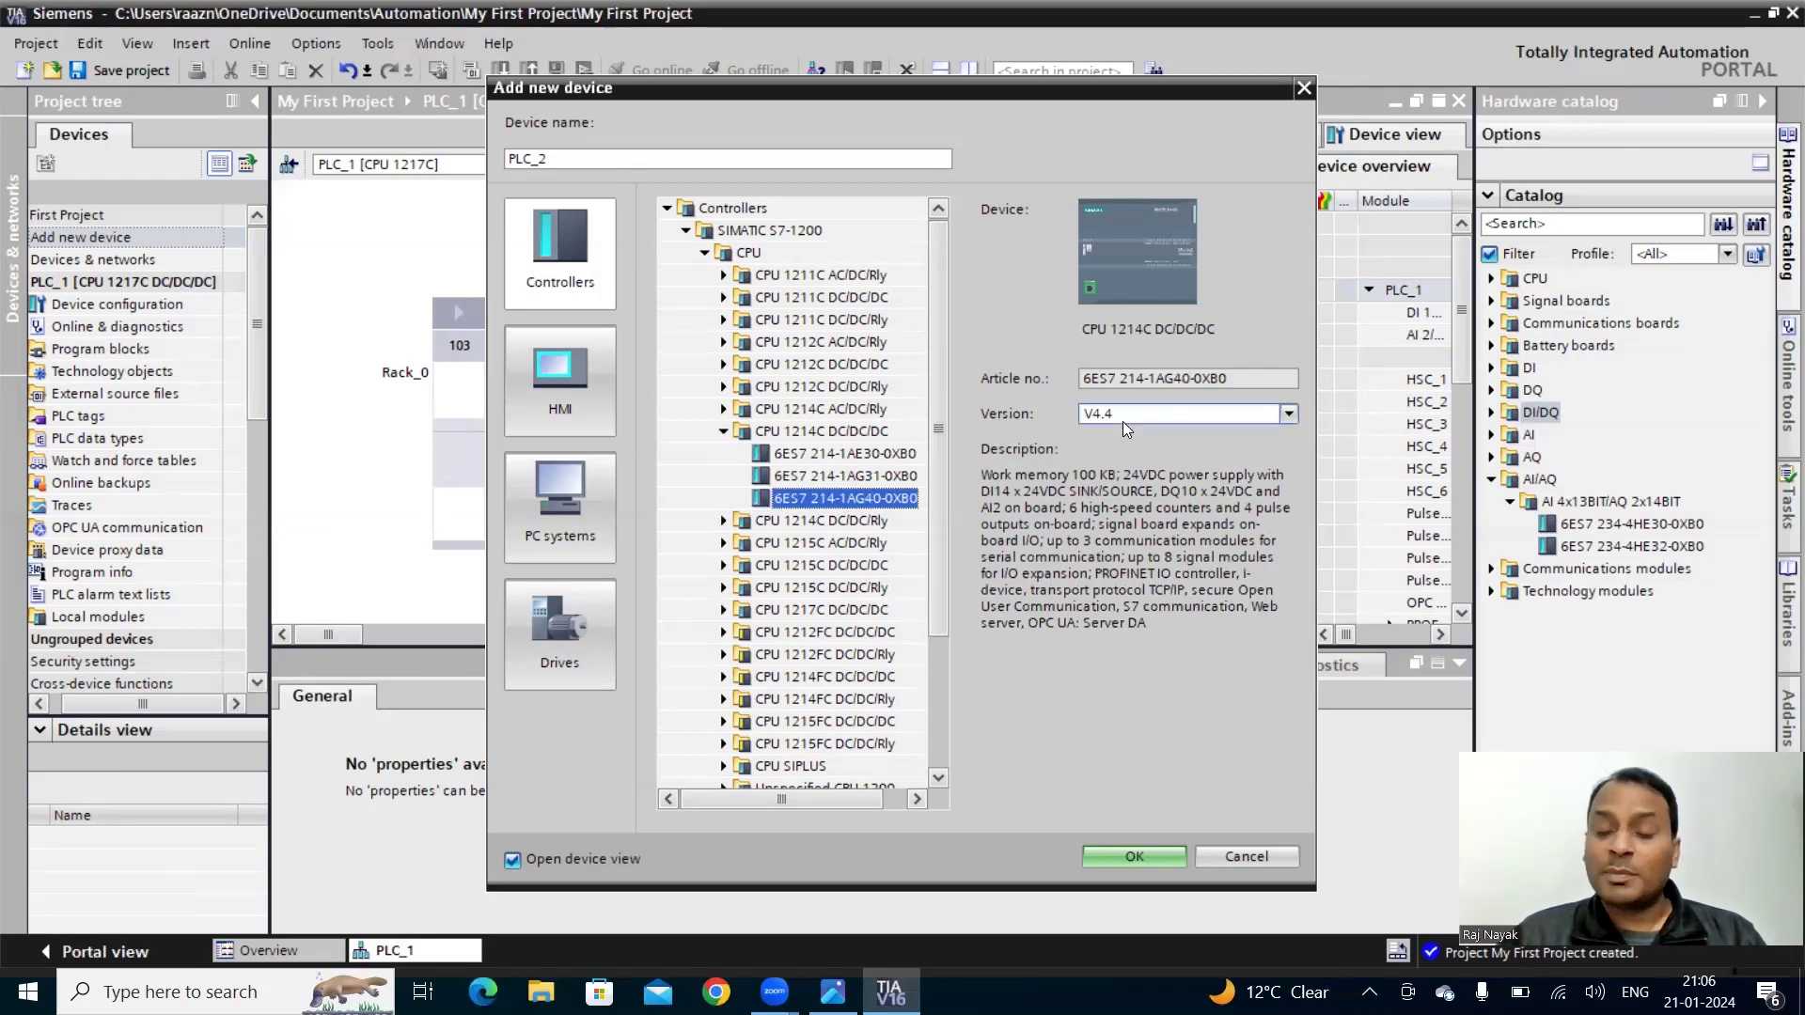
pyautogui.click(1116, 857)
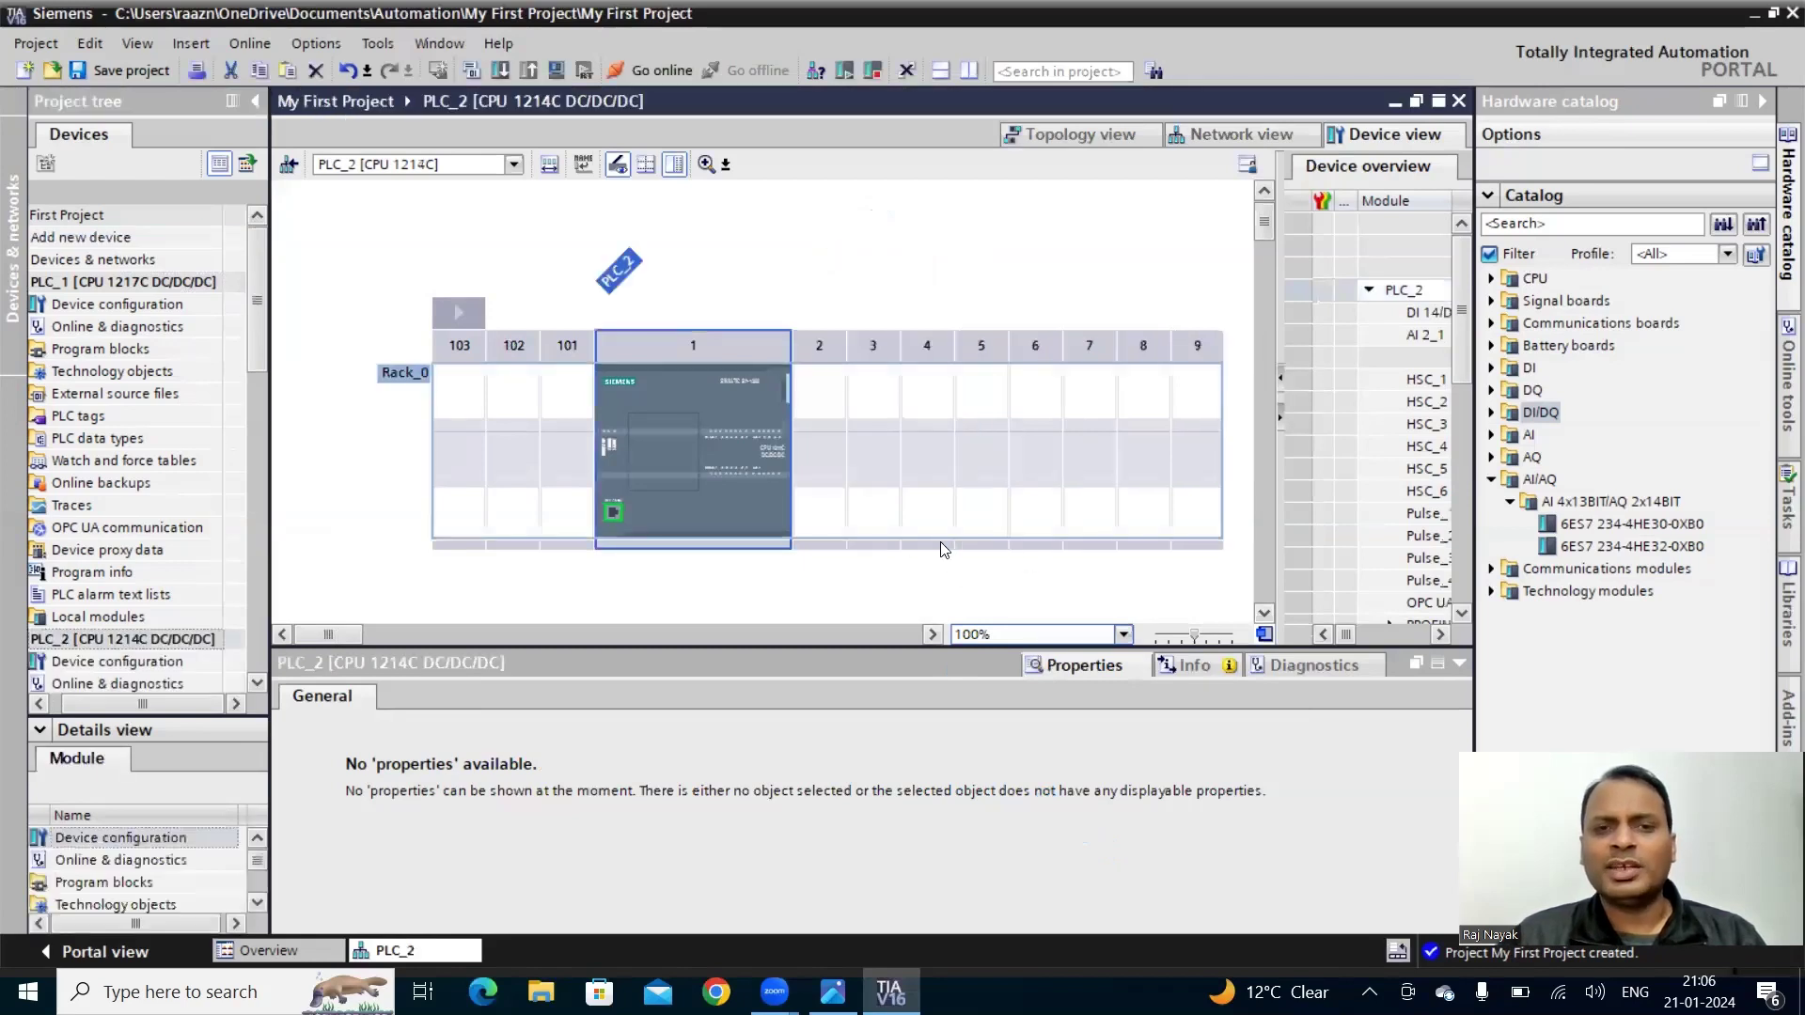
# - Look over the empty module slots 2 to 4 beside PLC_2's CPU on Rack_0
pyautogui.click(818, 443)
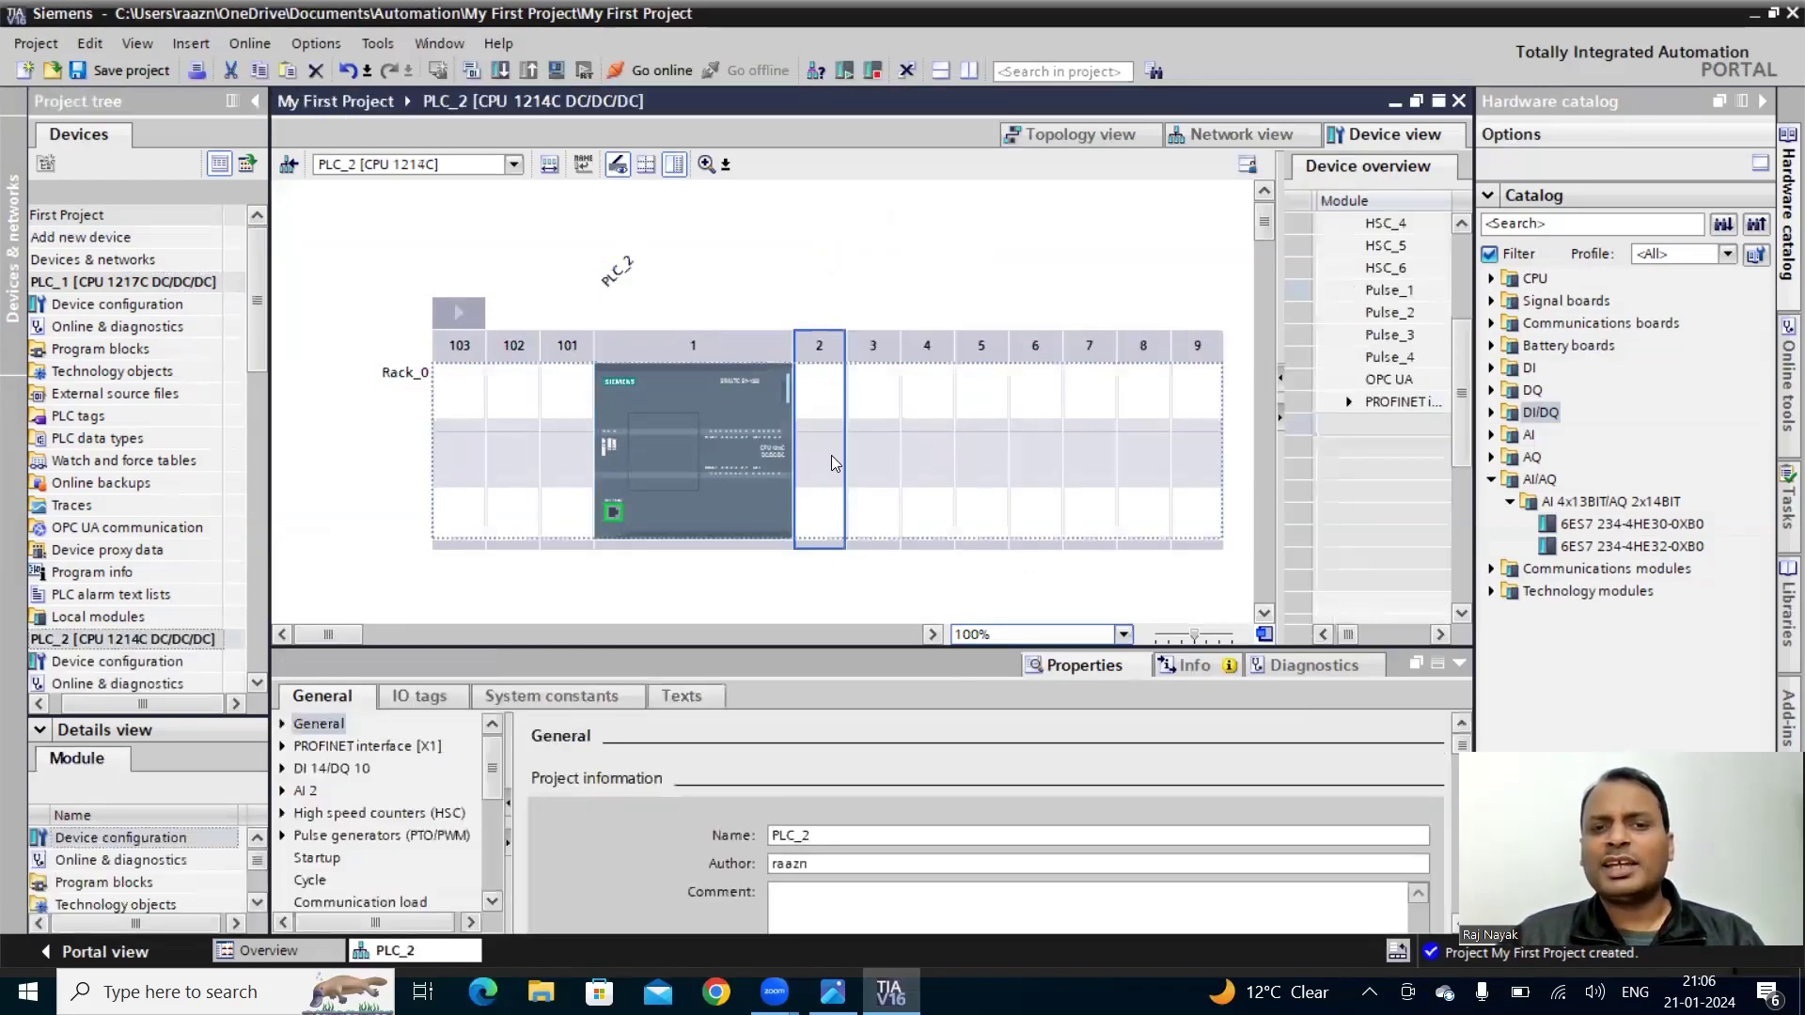
pyautogui.click(859, 453)
pyautogui.click(917, 451)
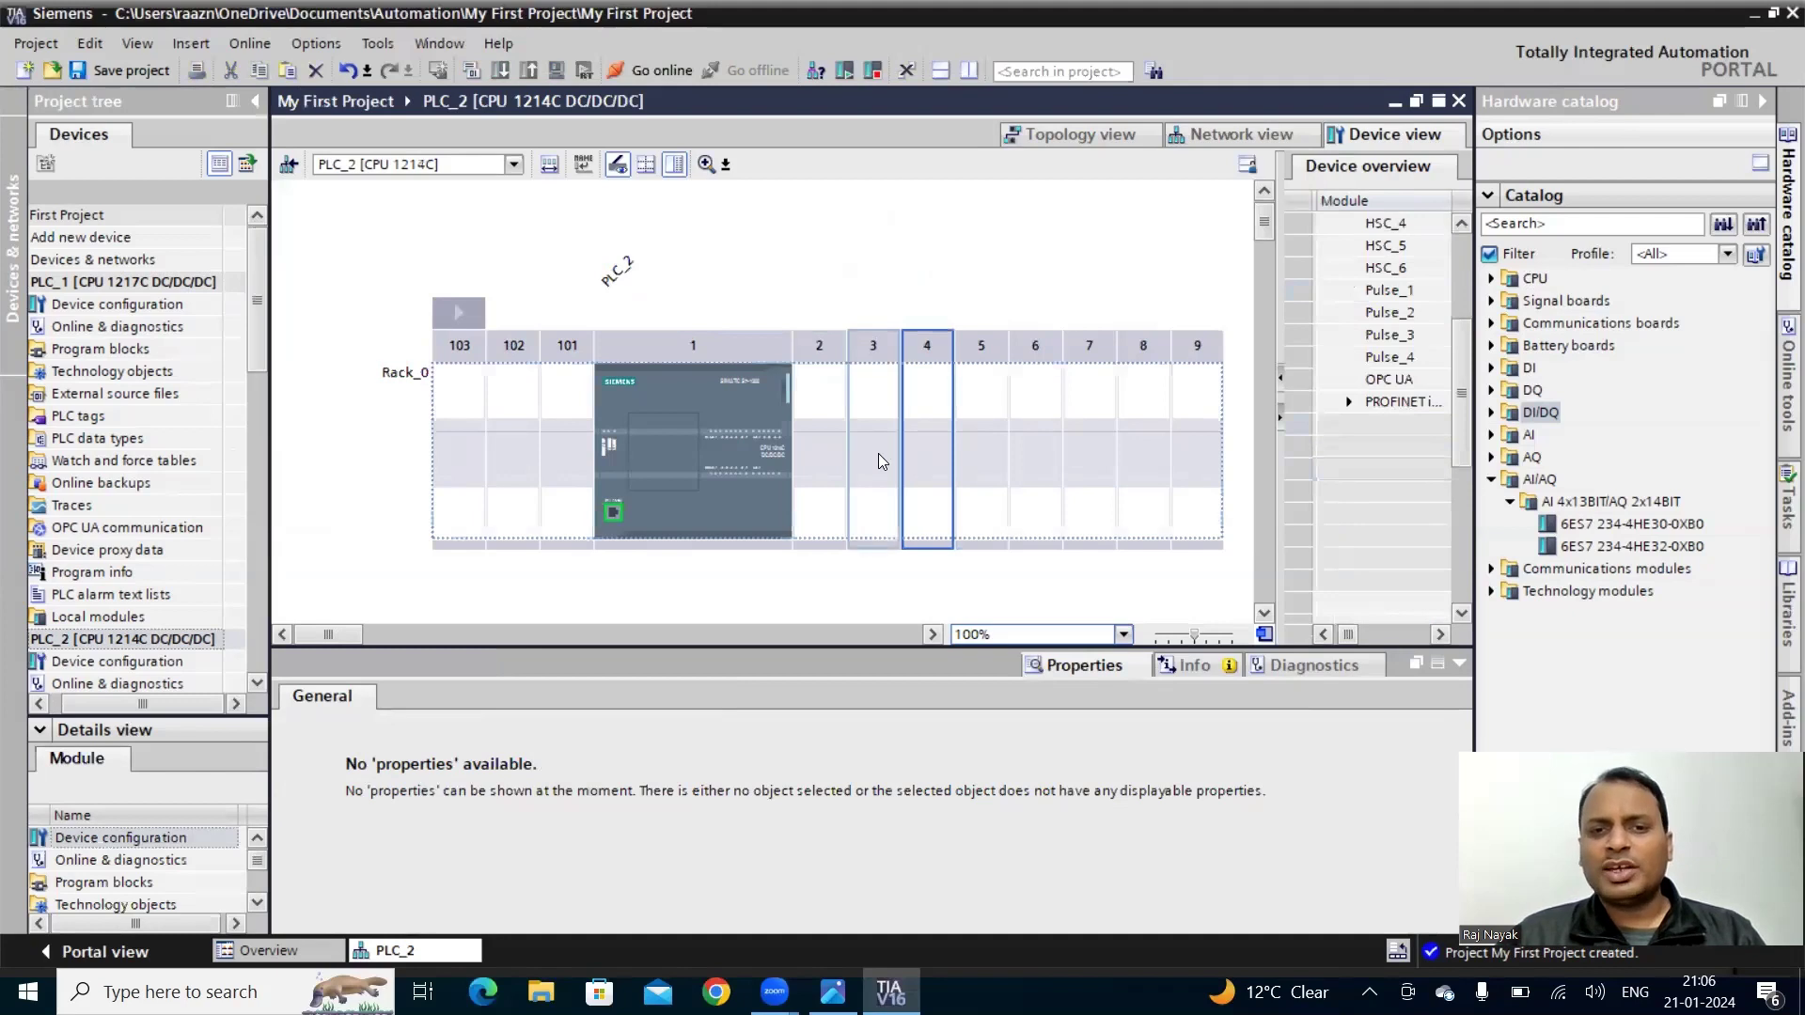
pyautogui.click(876, 453)
pyautogui.click(827, 474)
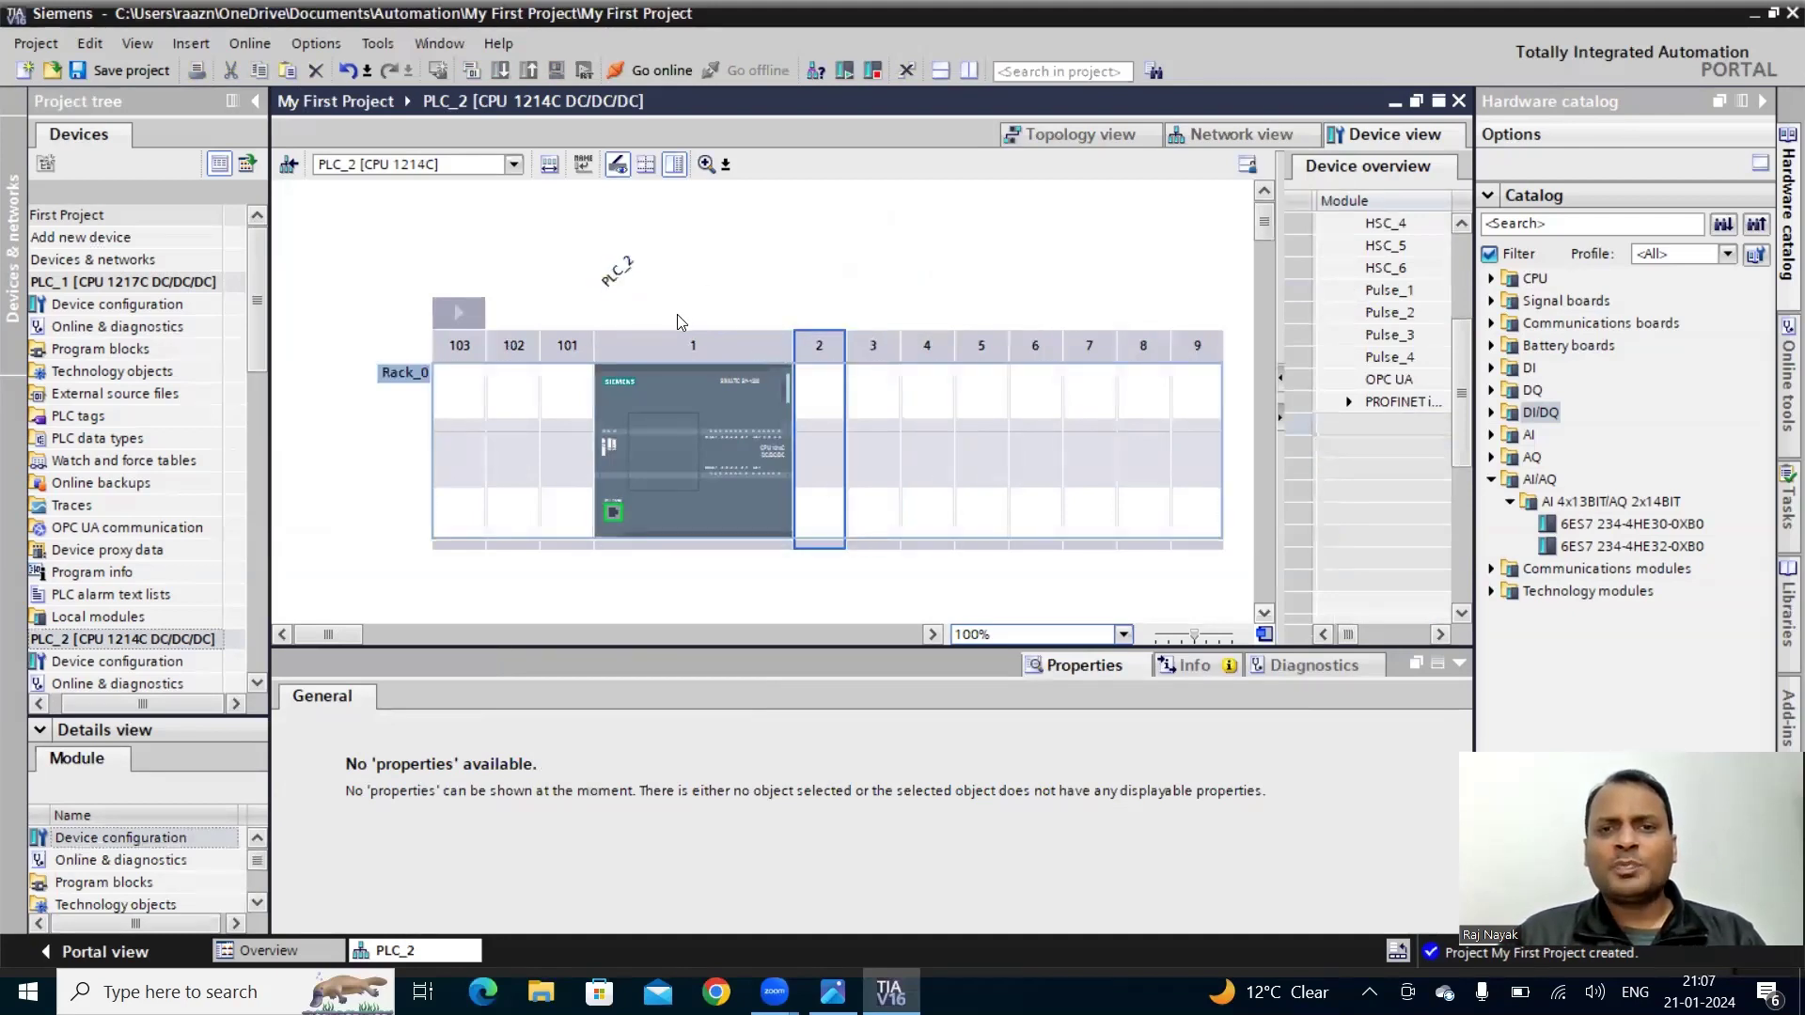
# - Display both PLC_1 and PLC_2 in the network view at 200% zoom
pyautogui.click(1238, 138)
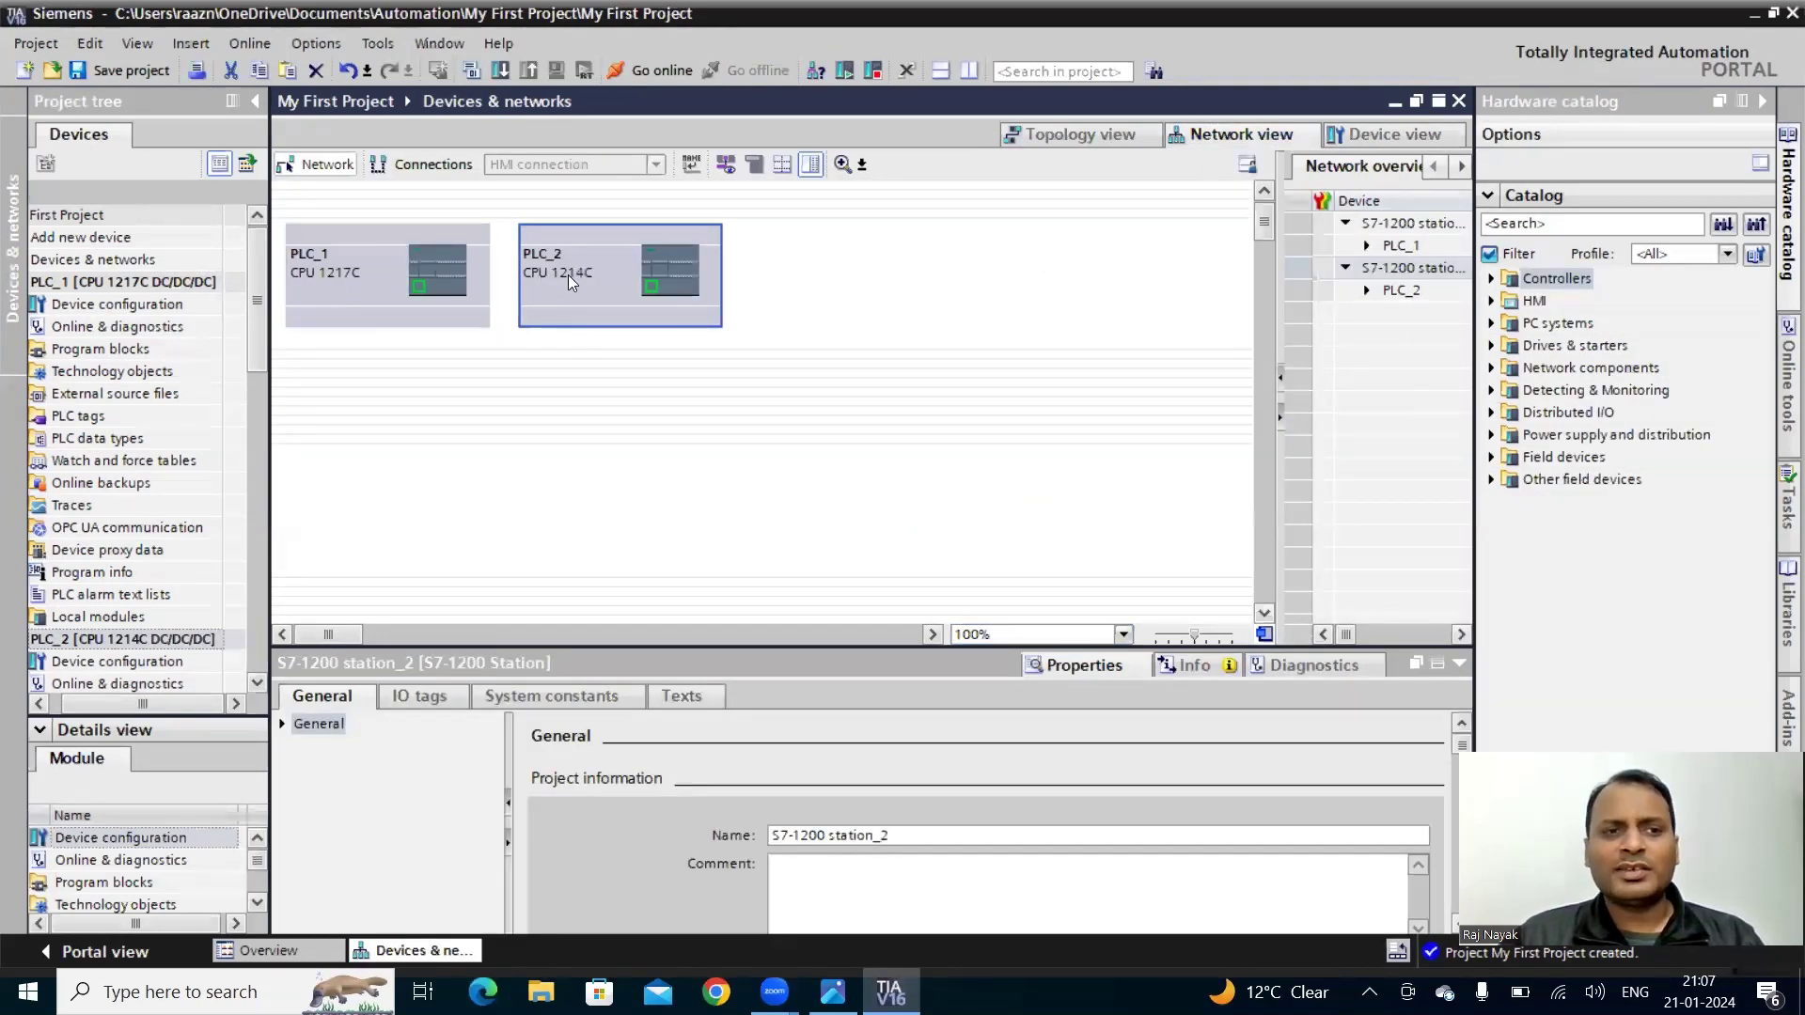
pyautogui.rightClick(83, 637)
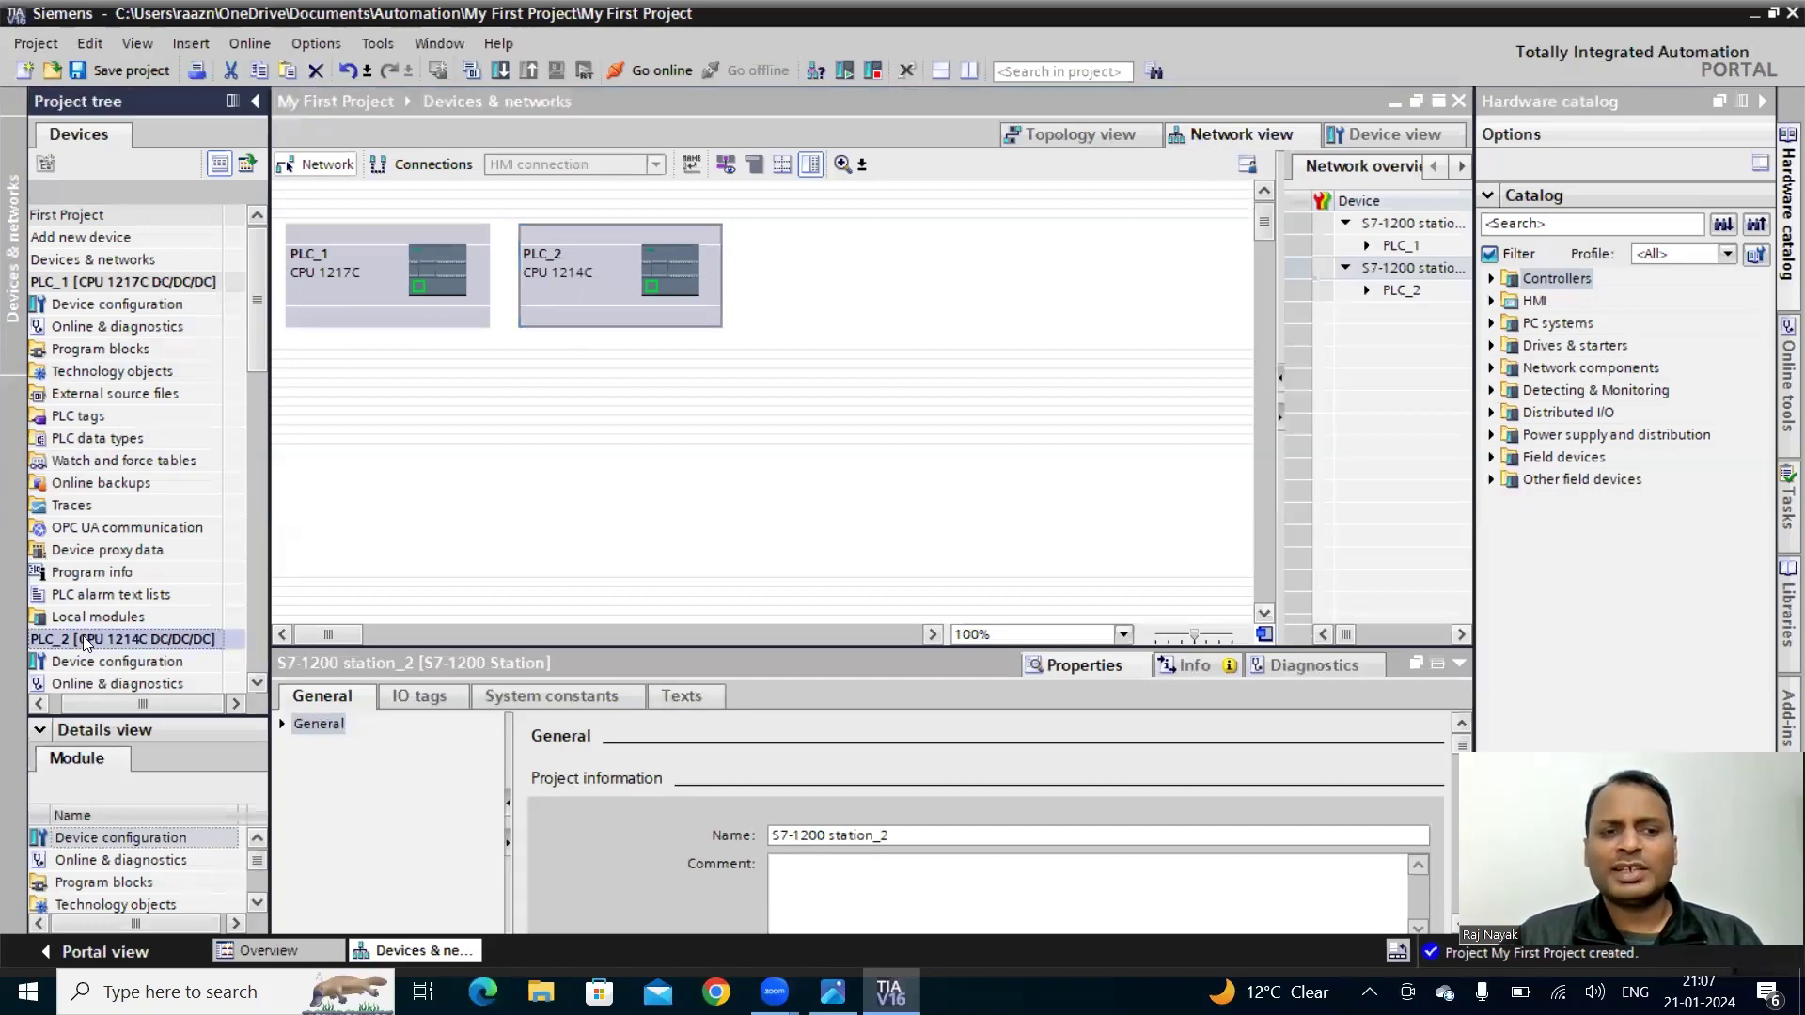
pyautogui.click(786, 457)
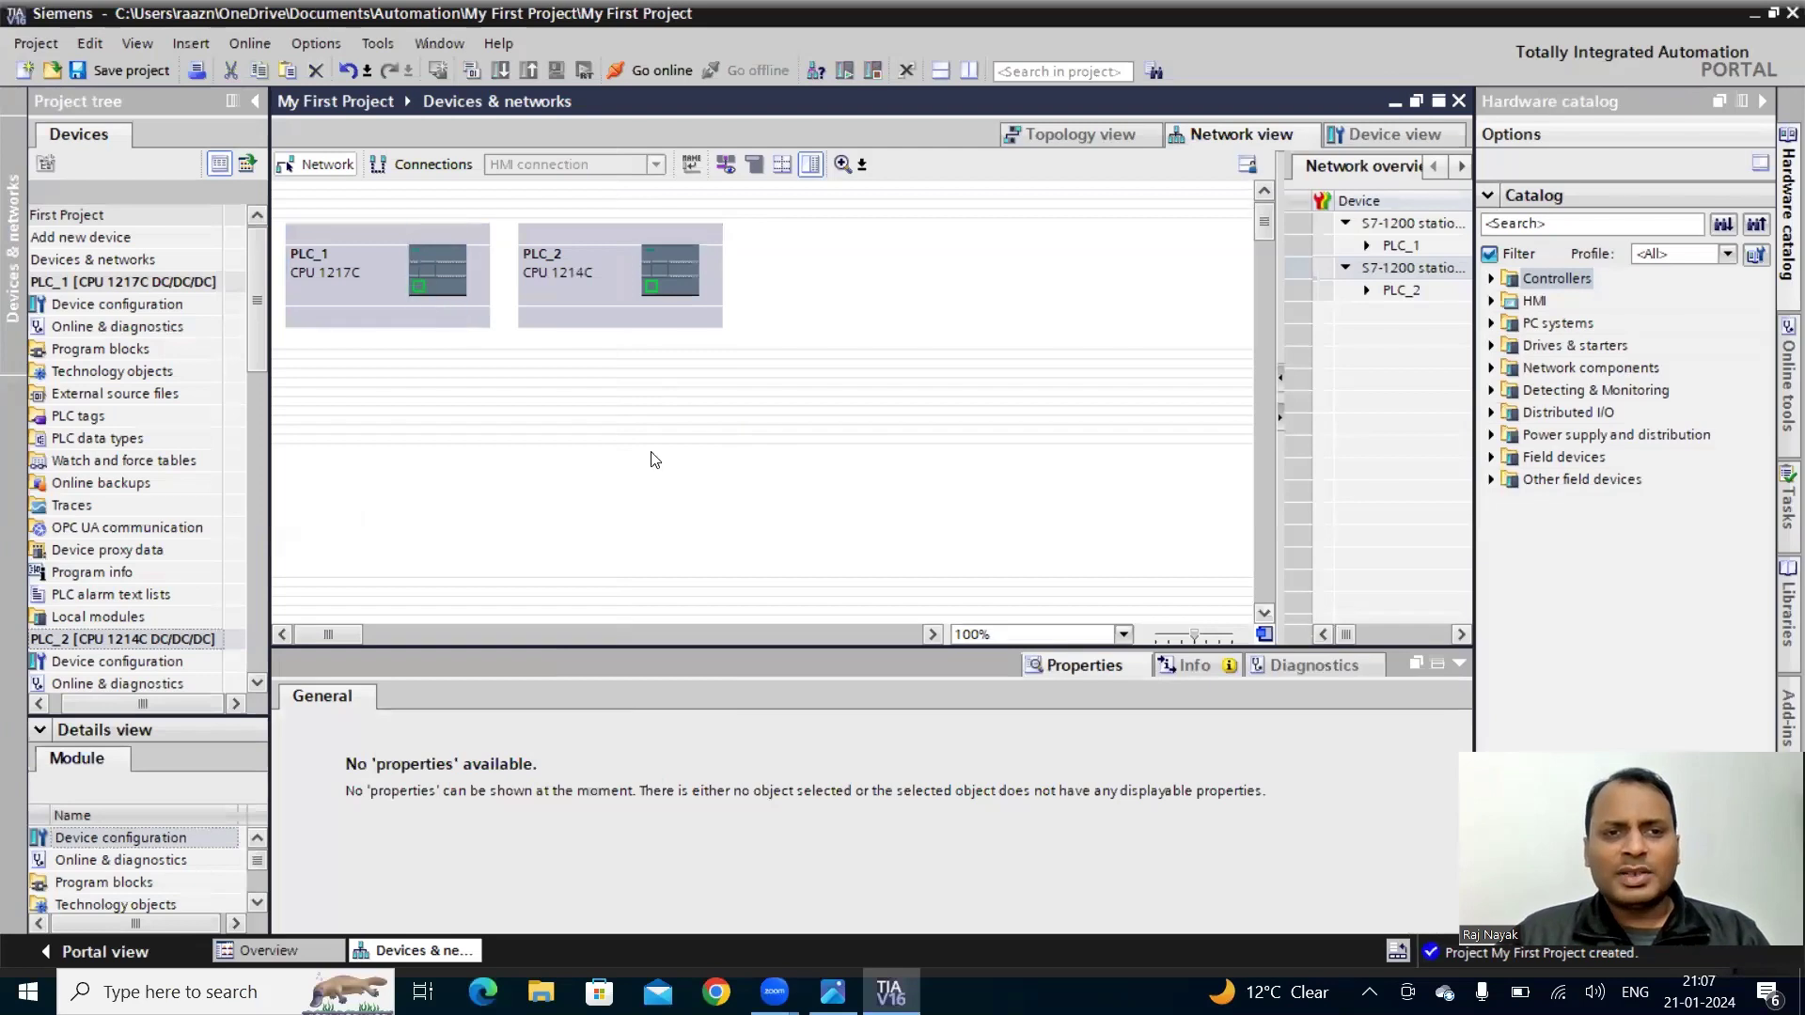
pyautogui.click(1128, 638)
pyautogui.click(1012, 734)
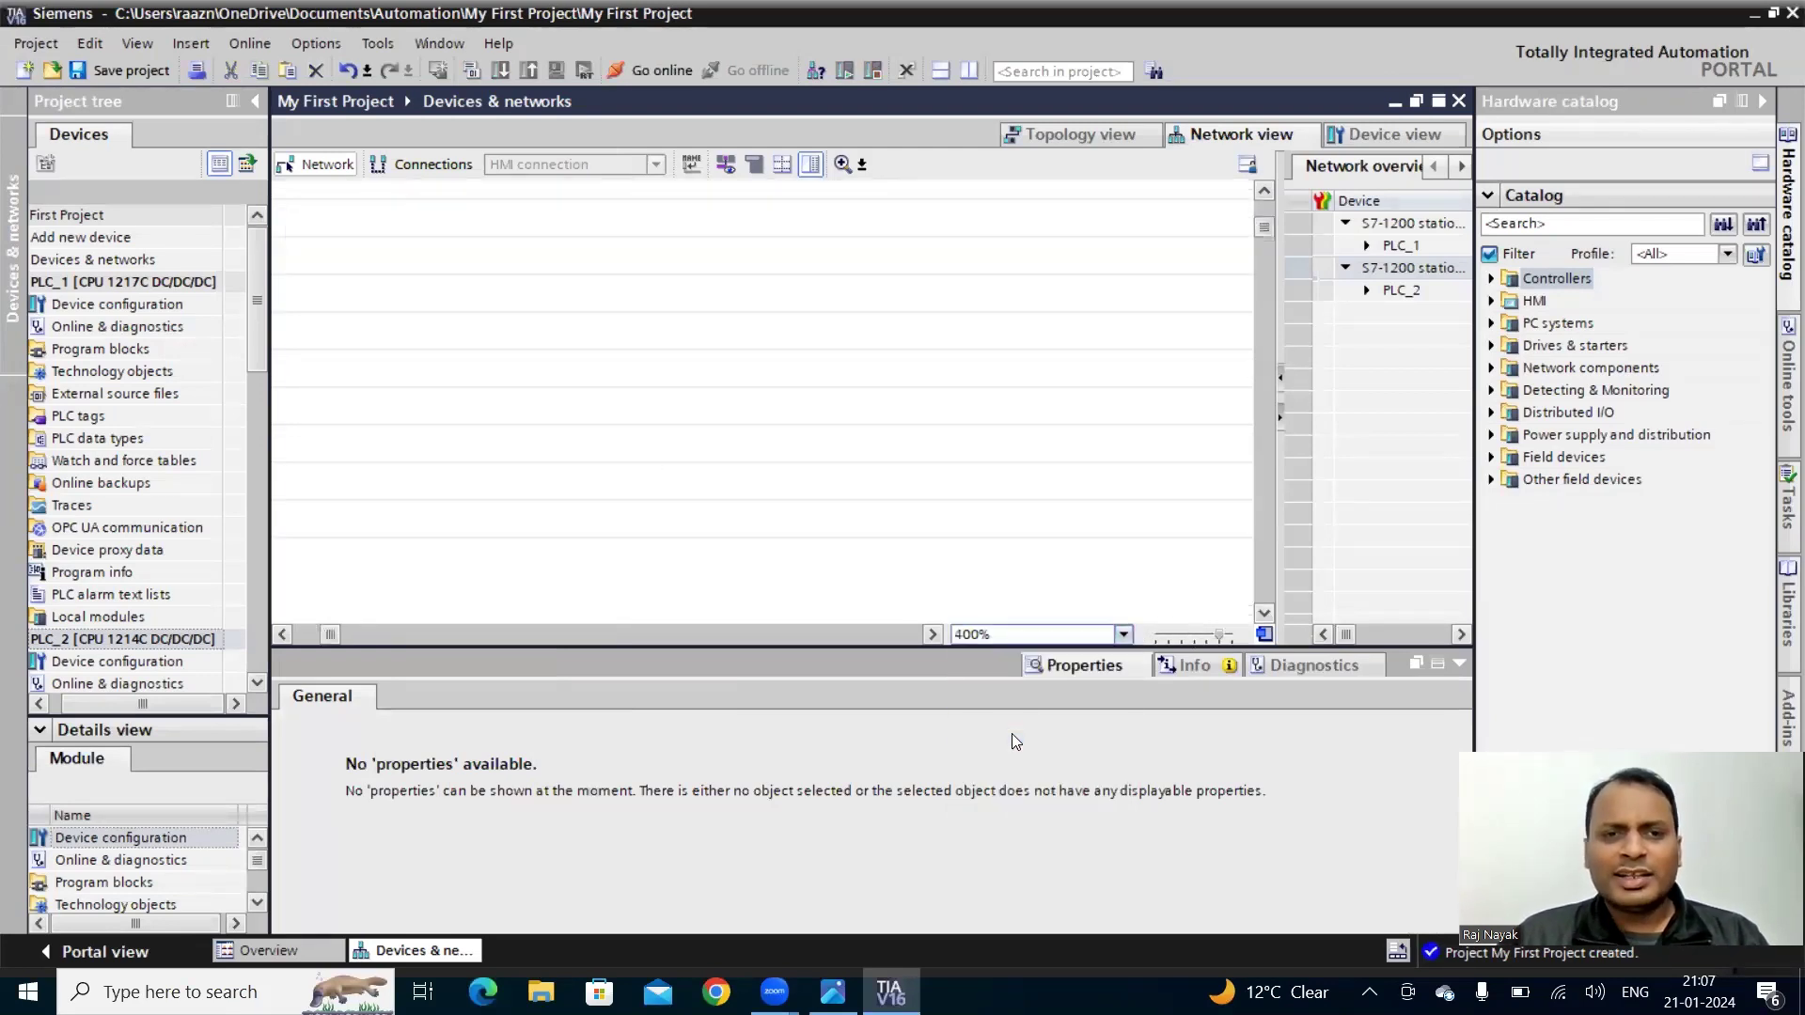
pyautogui.click(1122, 635)
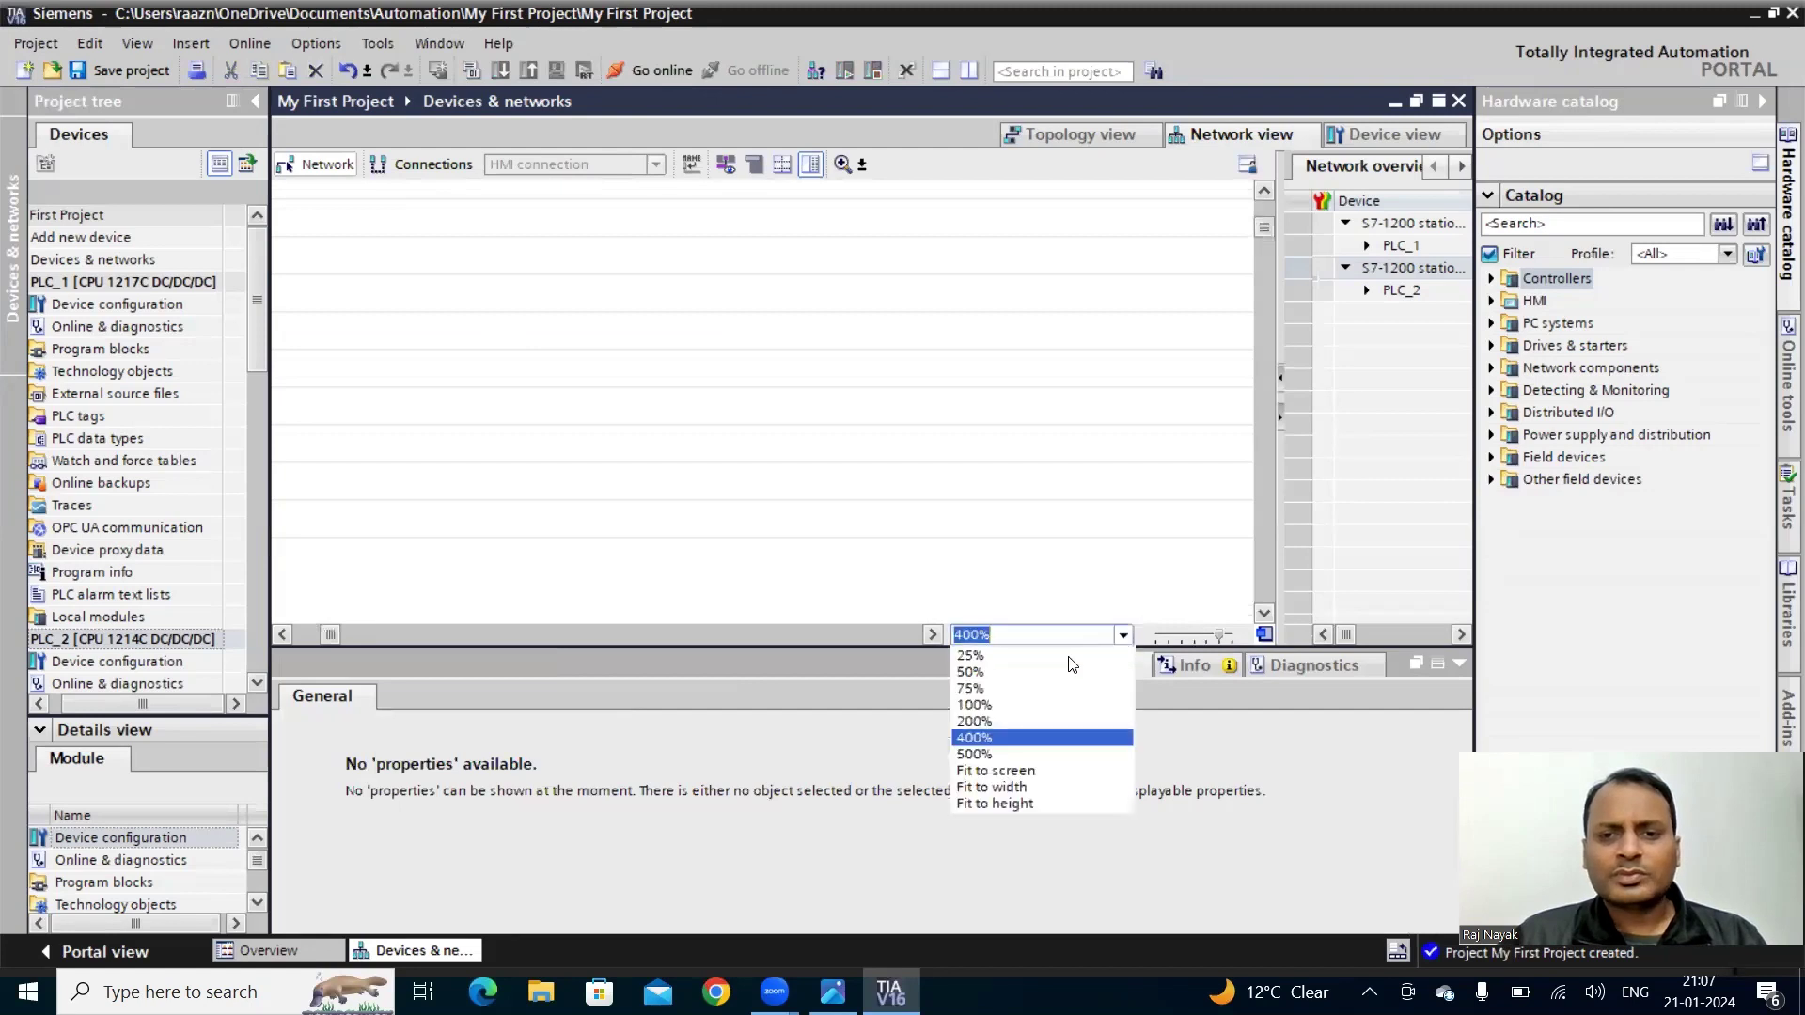
pyautogui.click(988, 720)
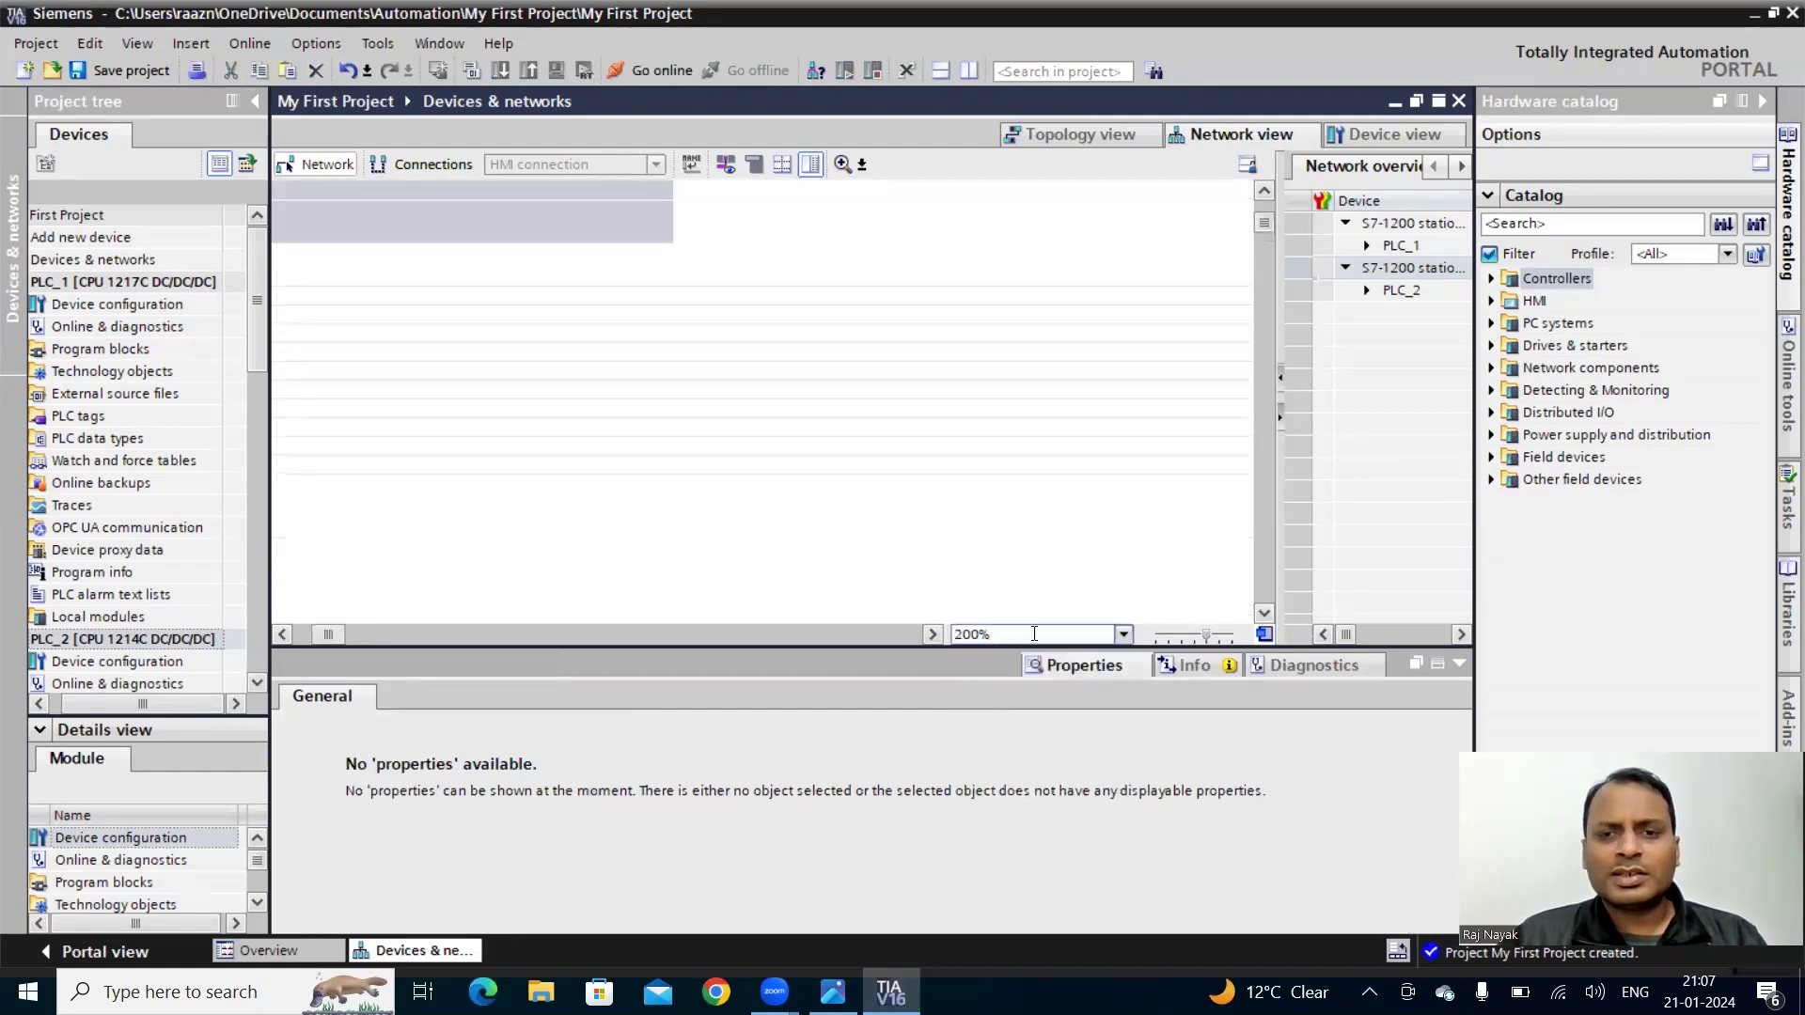
pyautogui.moveTo(325, 635); pyautogui.dragTo(291, 633)
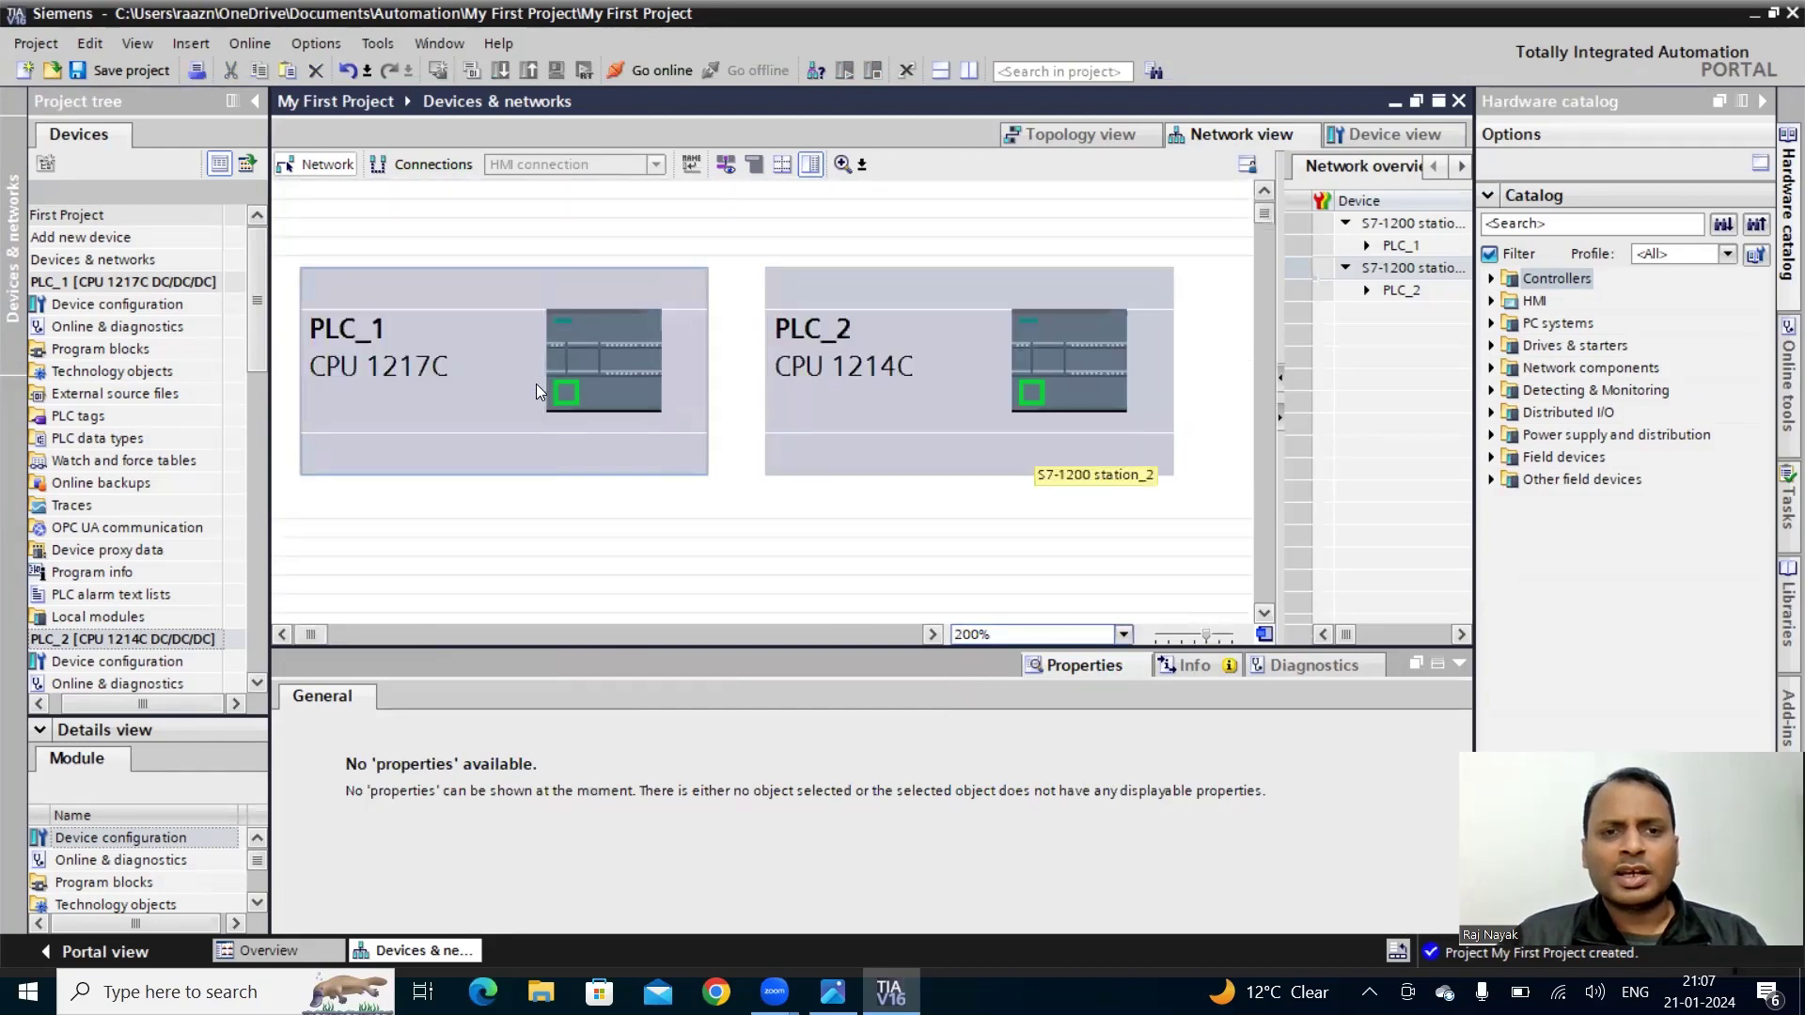
pyautogui.click(1123, 636)
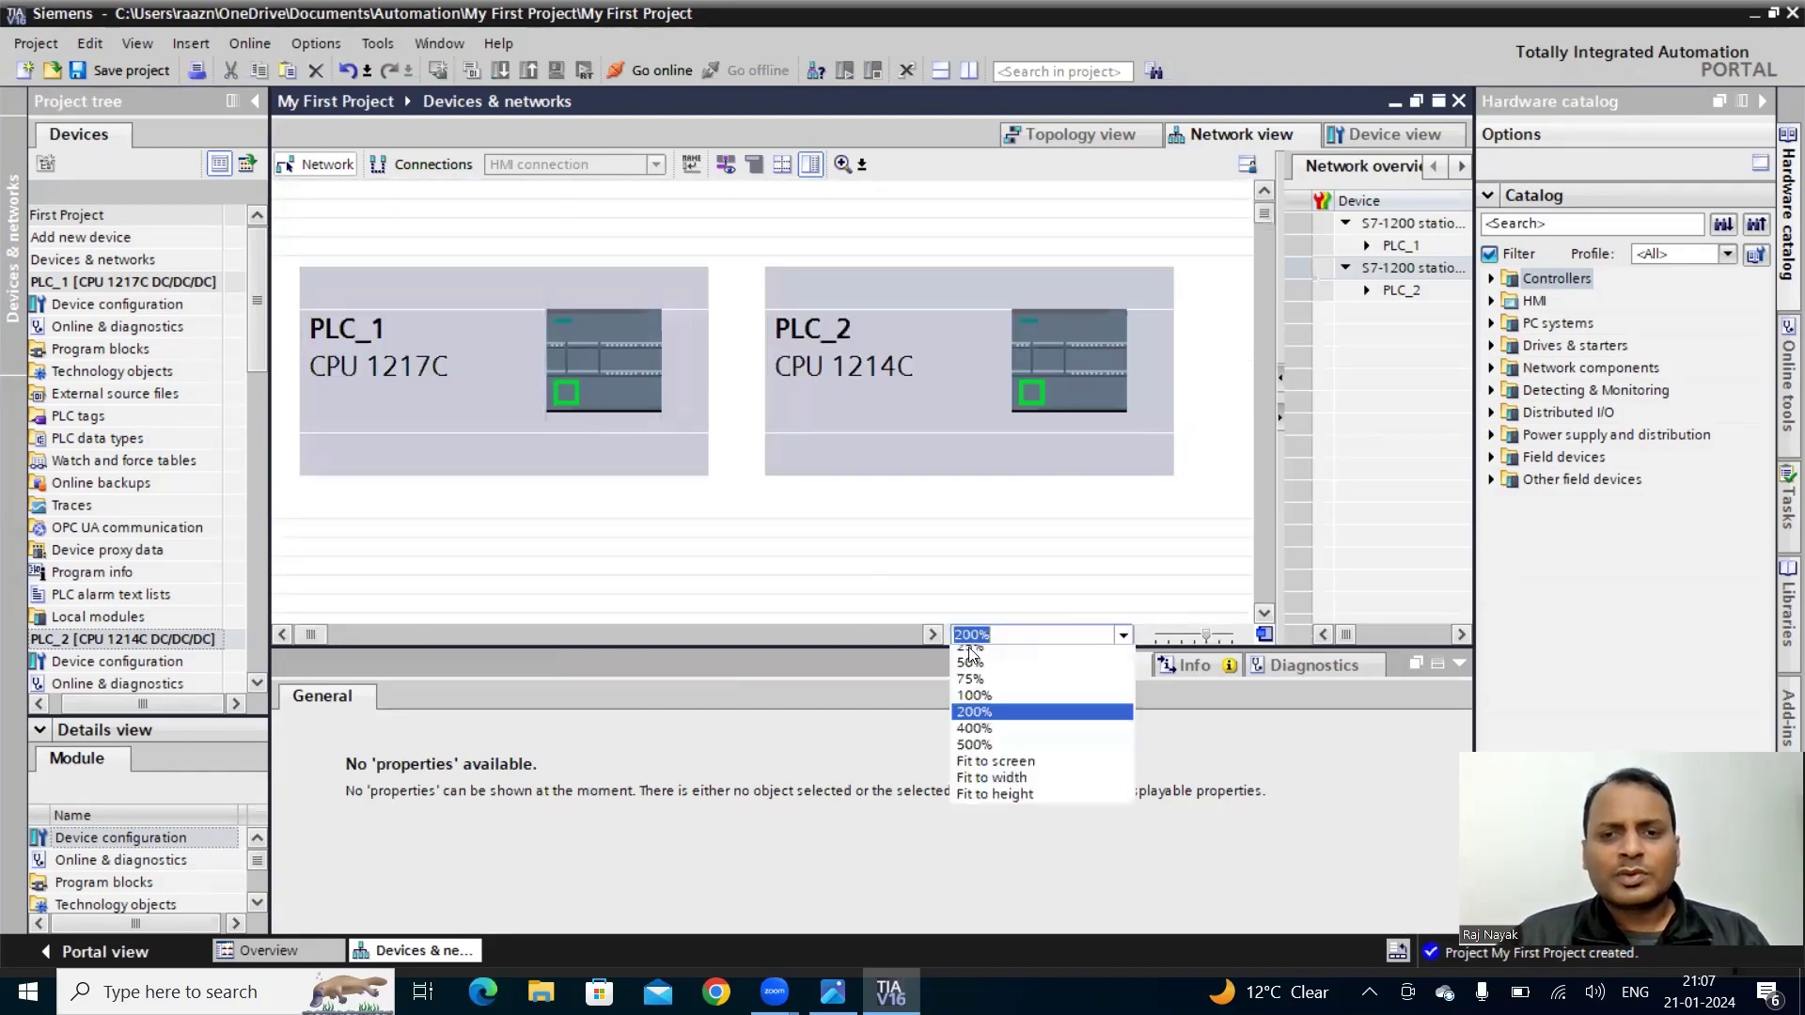
pyautogui.click(973, 738)
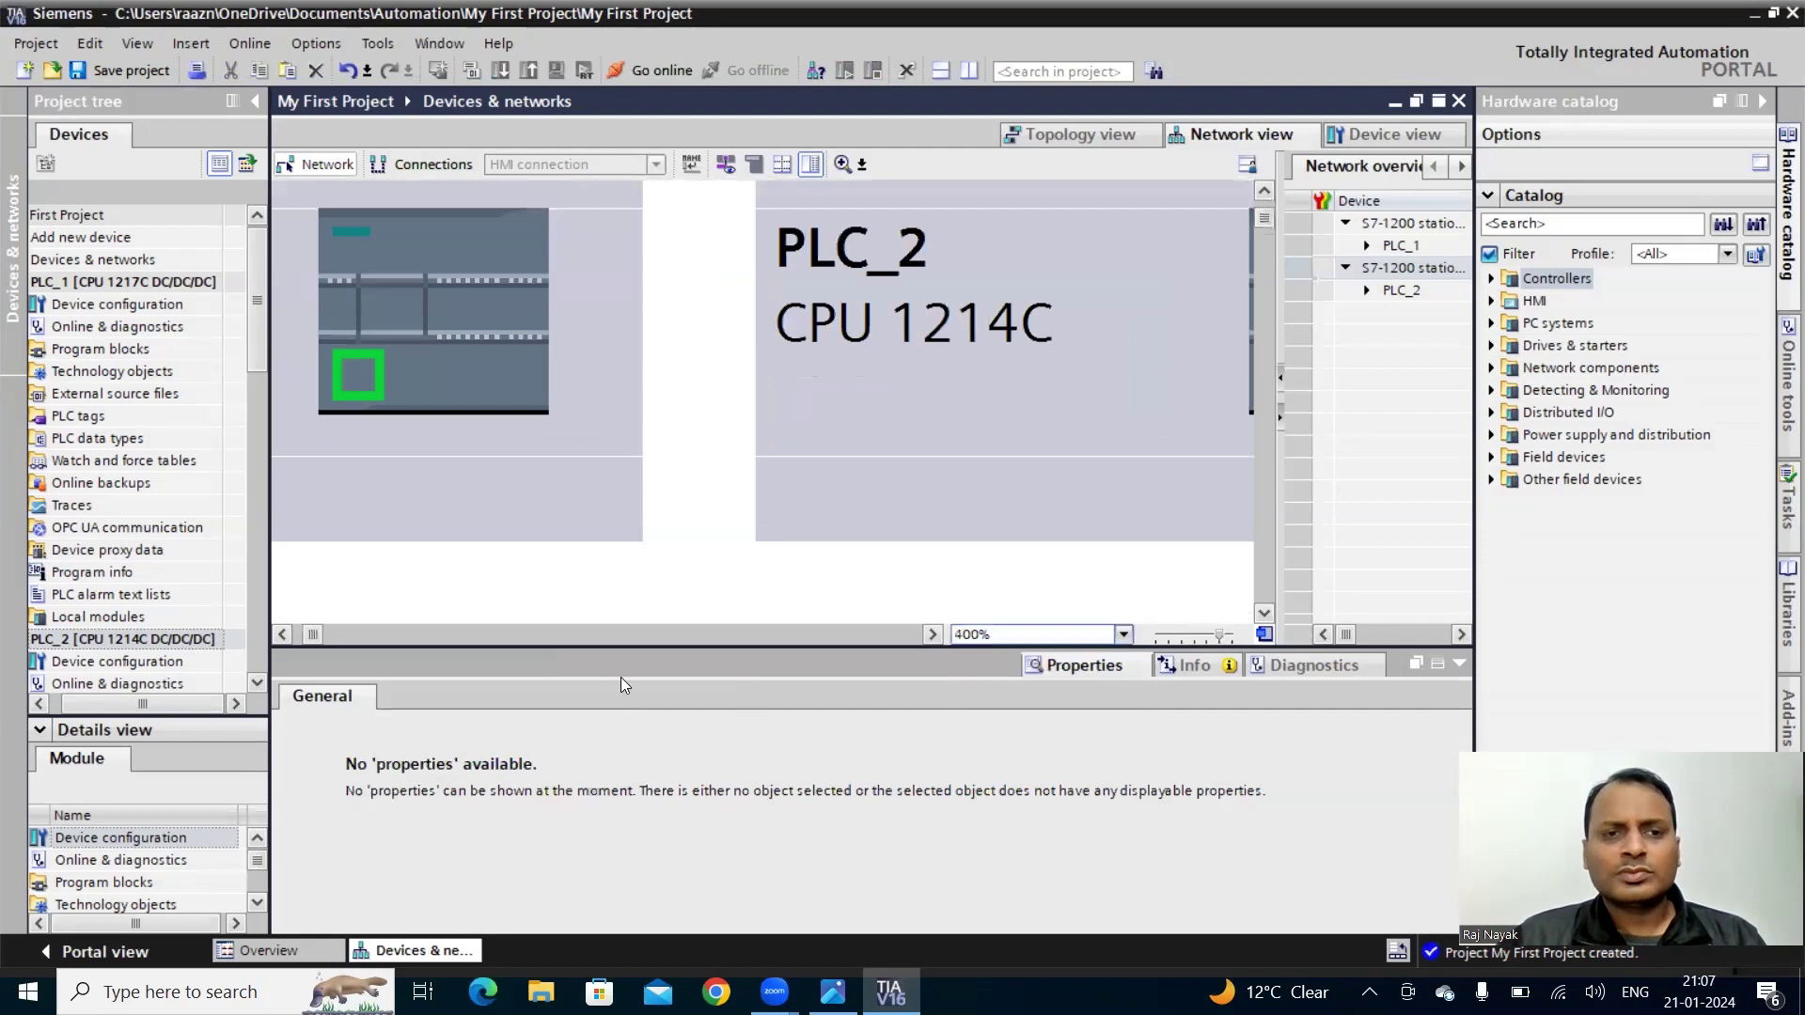
pyautogui.click(1121, 638)
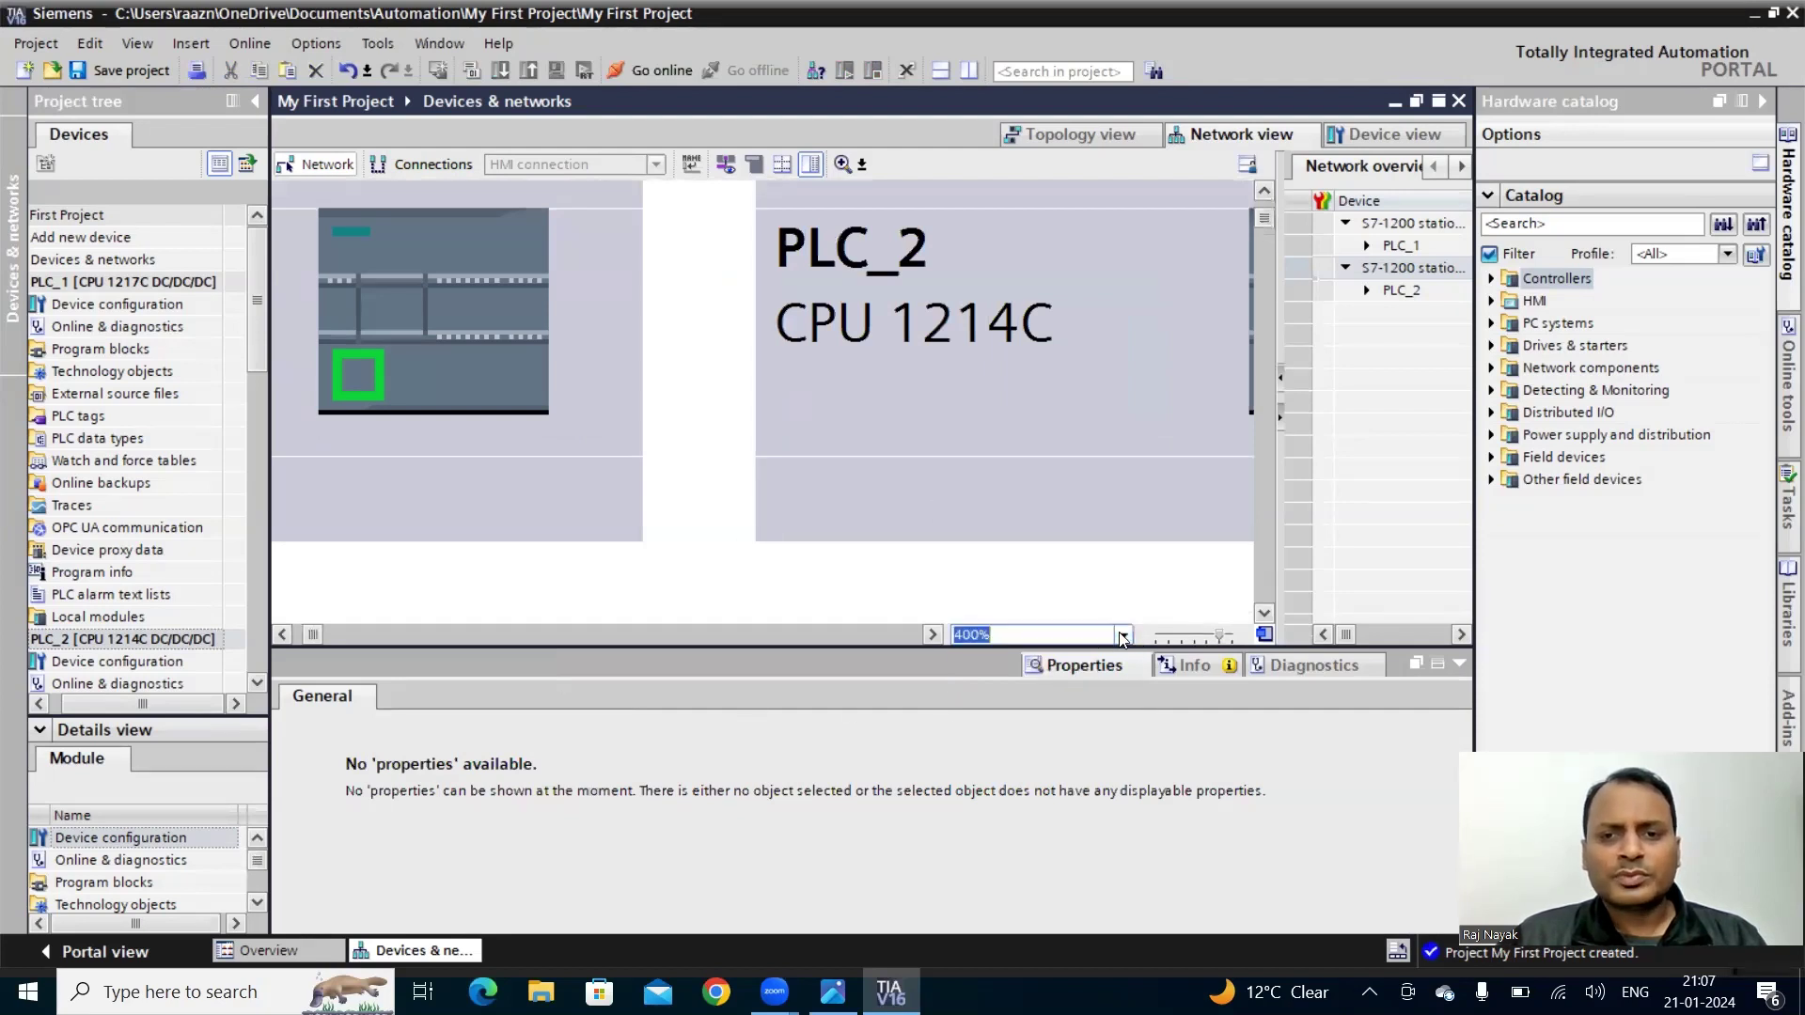
pyautogui.click(1121, 637)
pyautogui.click(1011, 720)
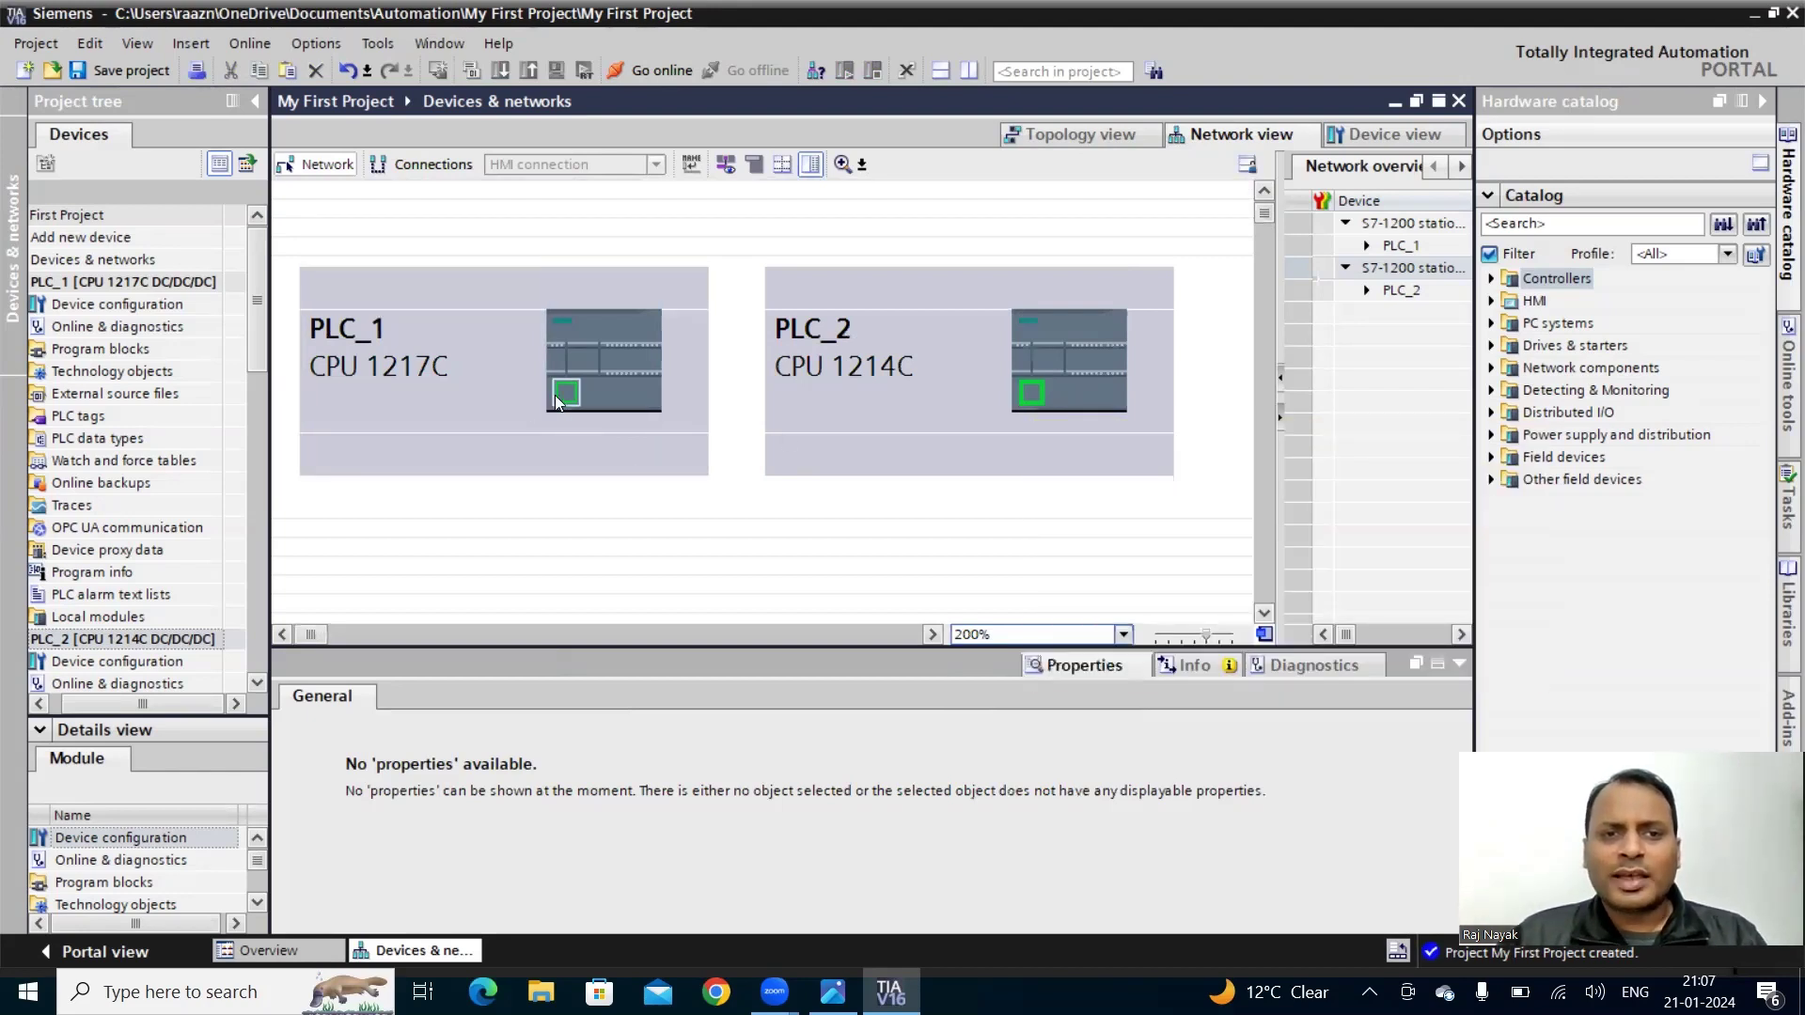
# - Connect the PROFINET interface of PLC_1 to the PROFINET interface of PLC_2 with a PN/IE subnet
pyautogui.moveTo(555, 399); pyautogui.dragTo(1038, 404)
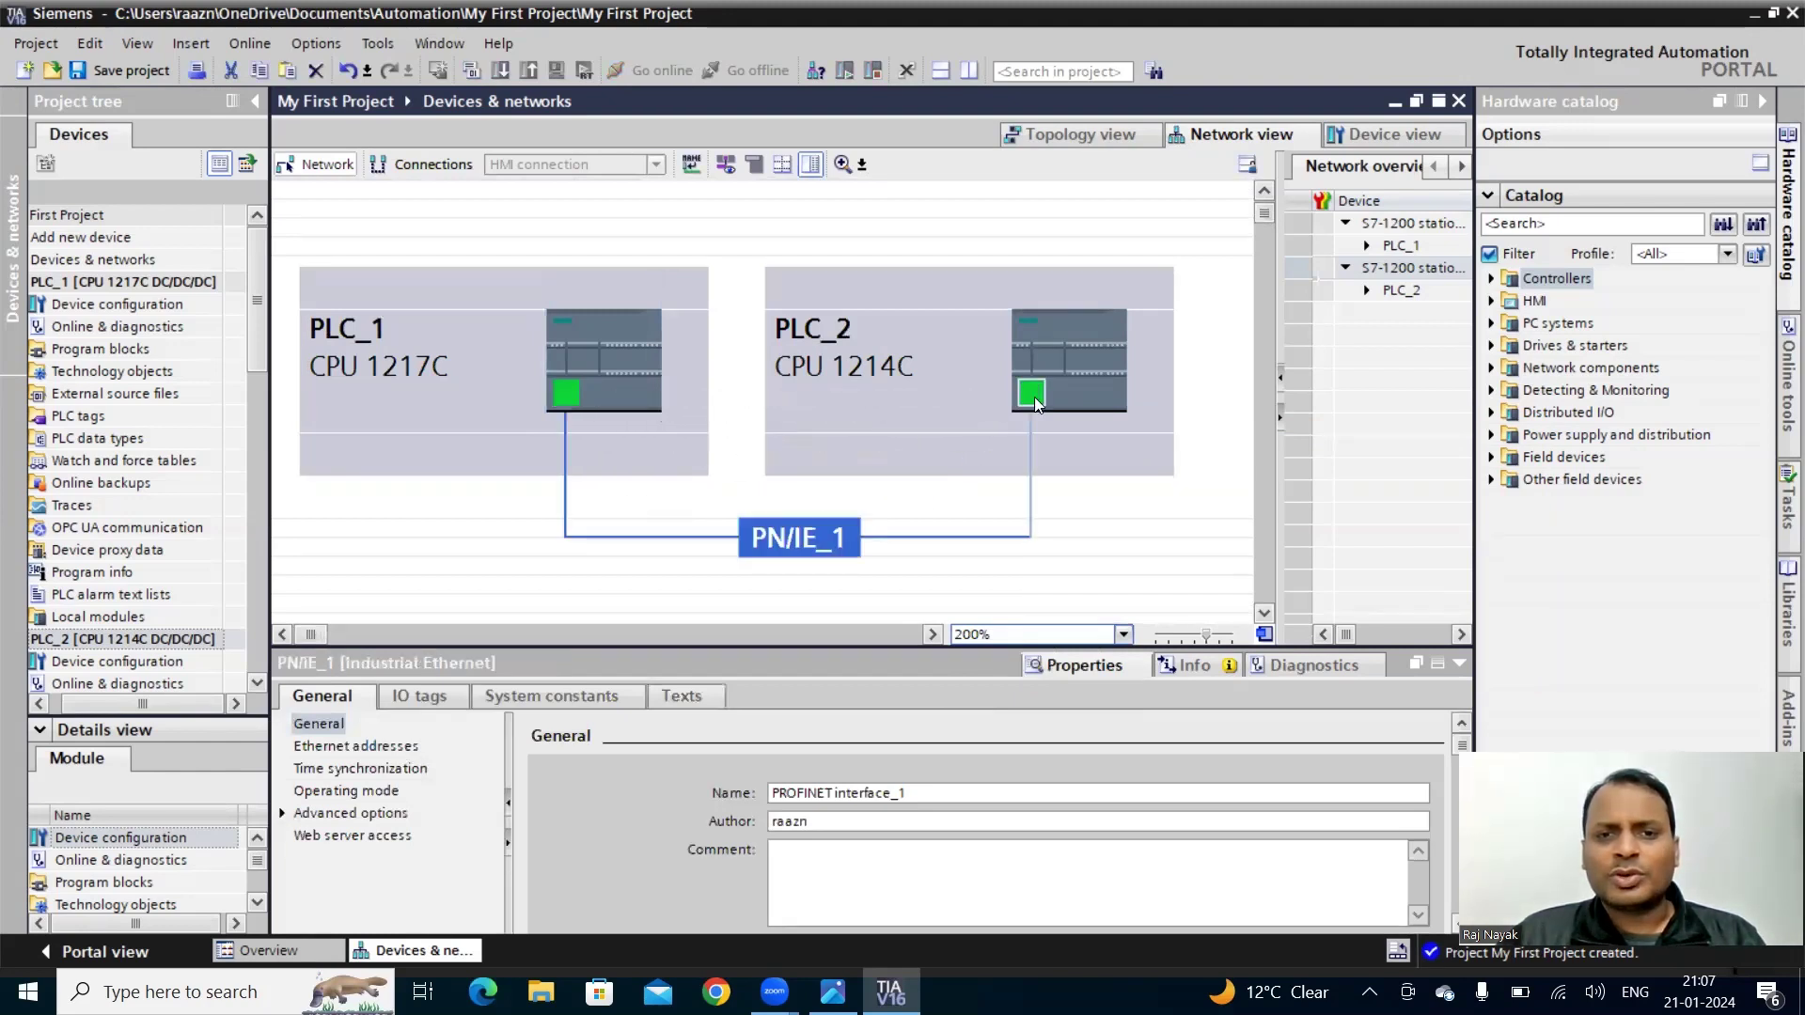
# - Examine the general PROFINET subnet properties of PN/IE_1 and select the PLC_1 station
pyautogui.moveTo(767, 536)
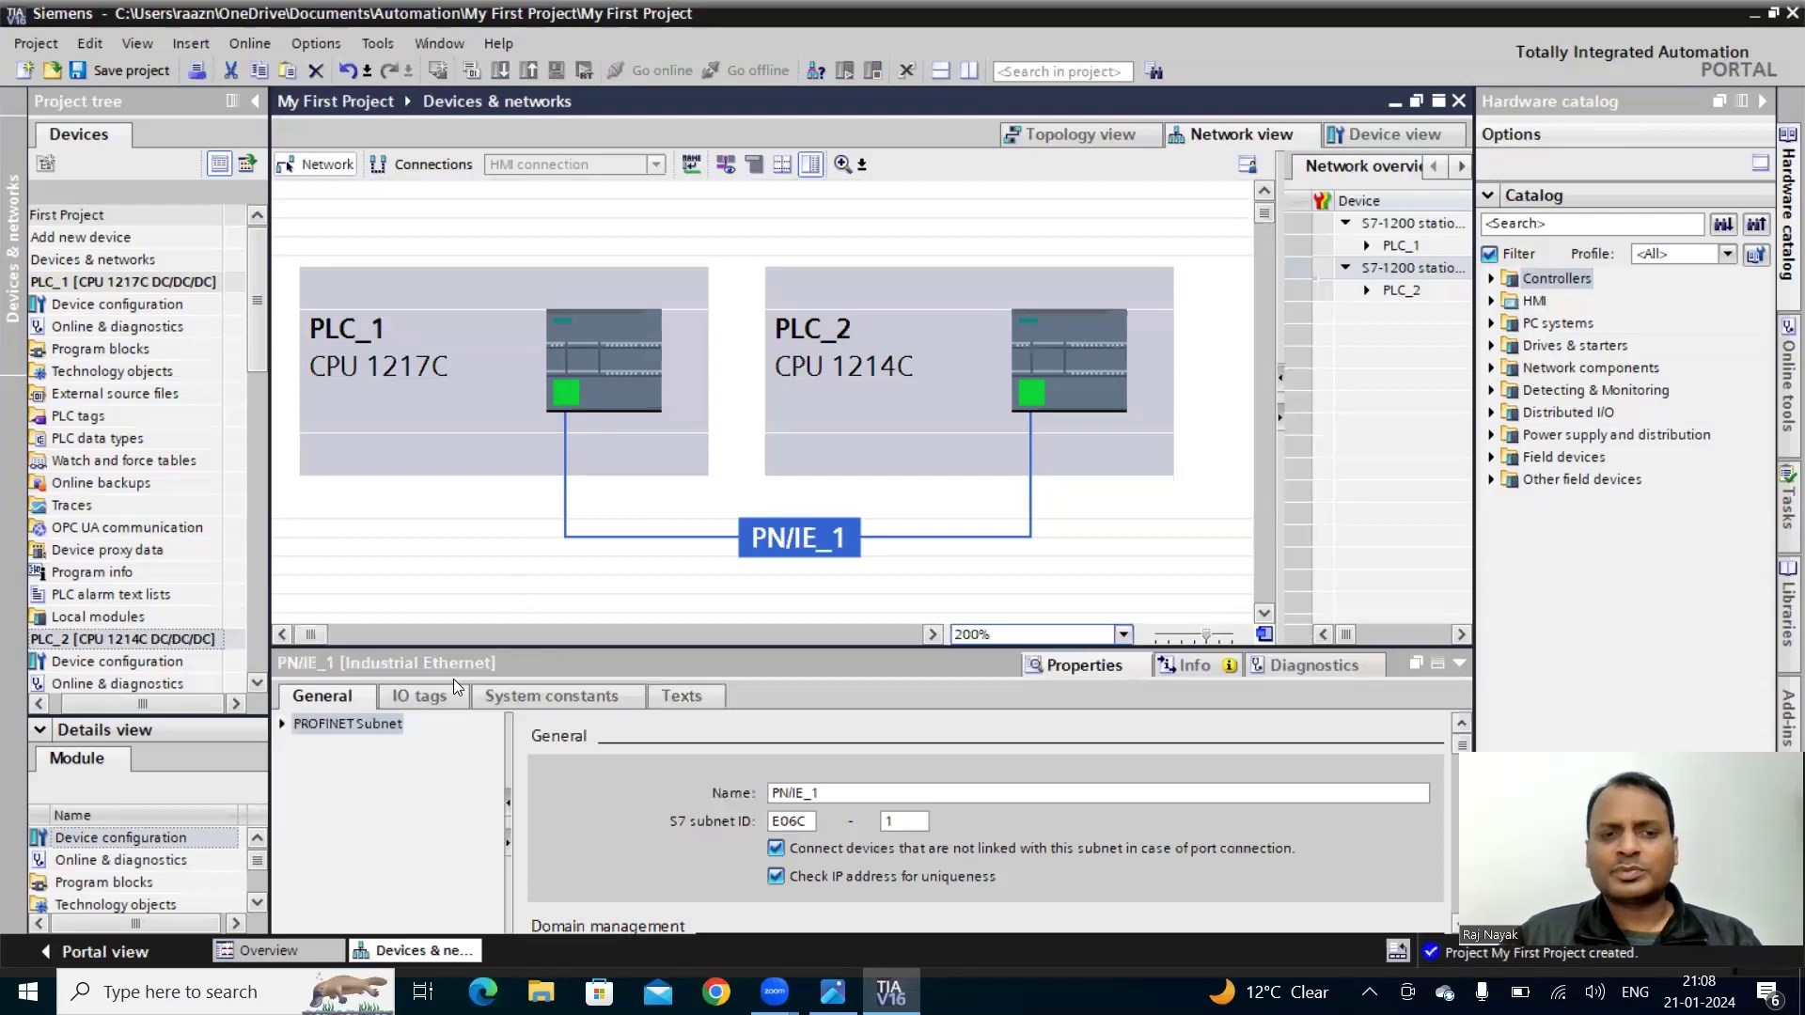
pyautogui.click(333, 697)
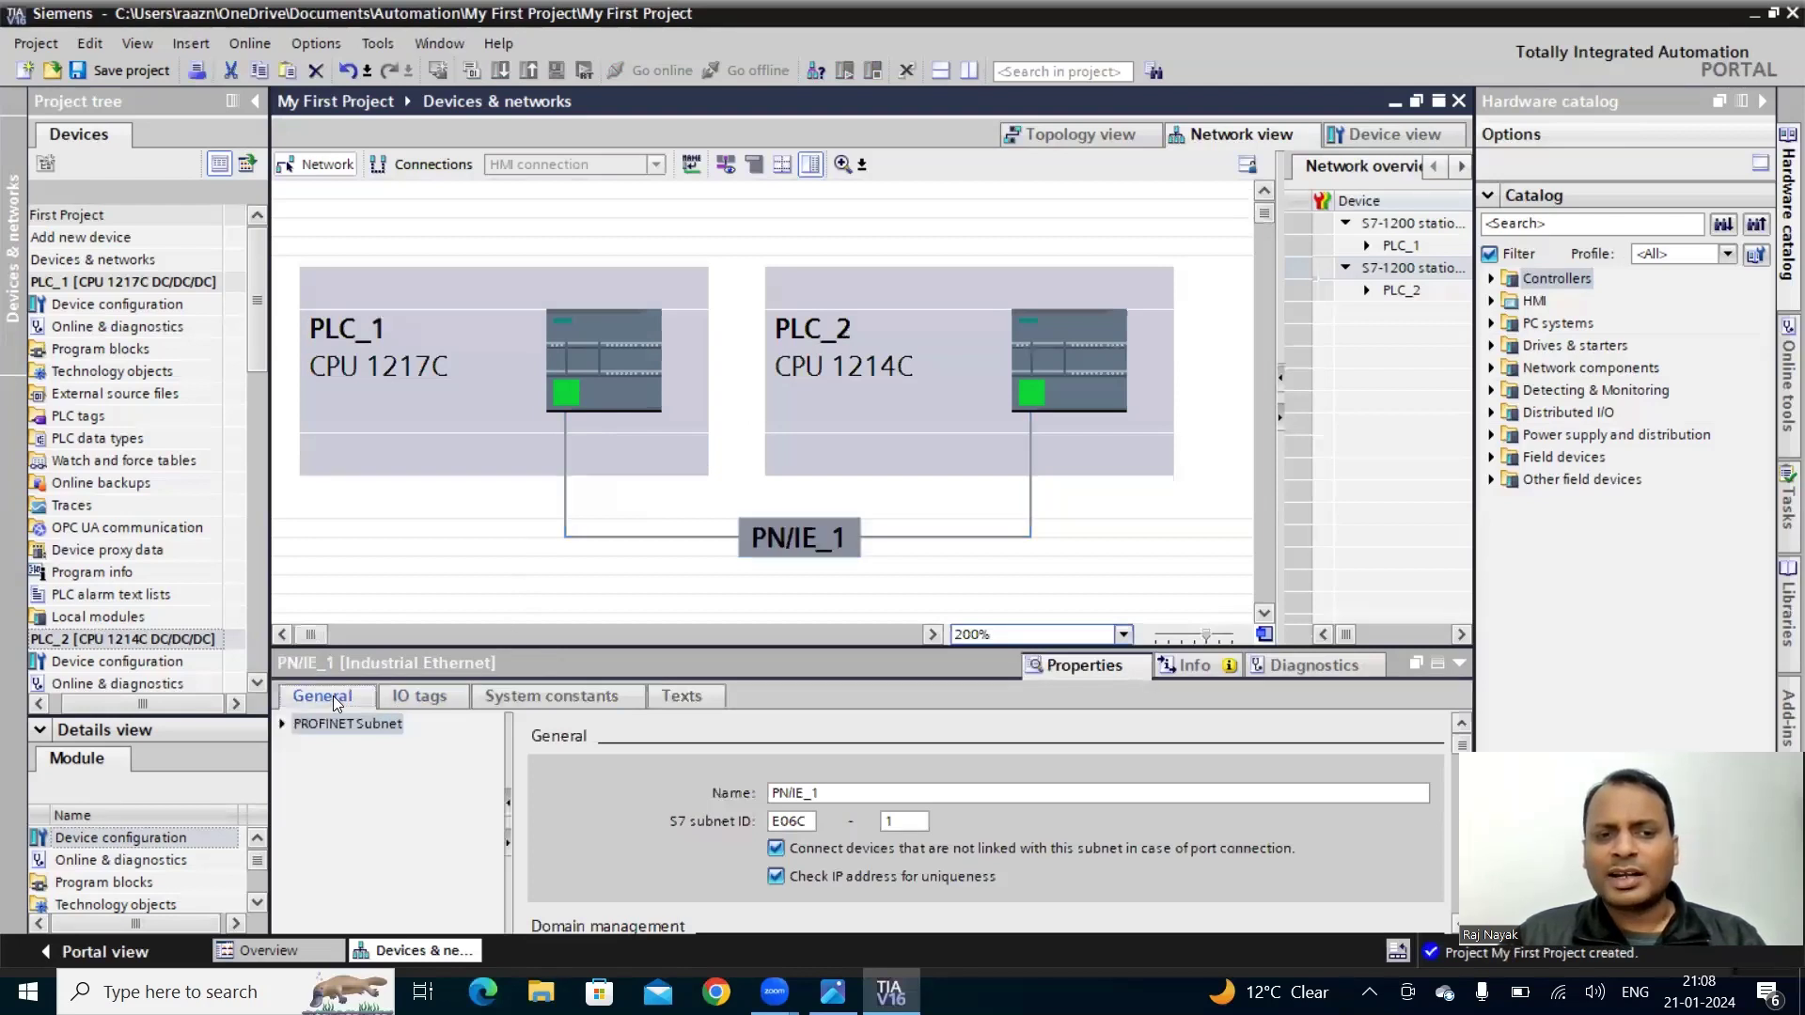
pyautogui.click(282, 726)
pyautogui.click(318, 746)
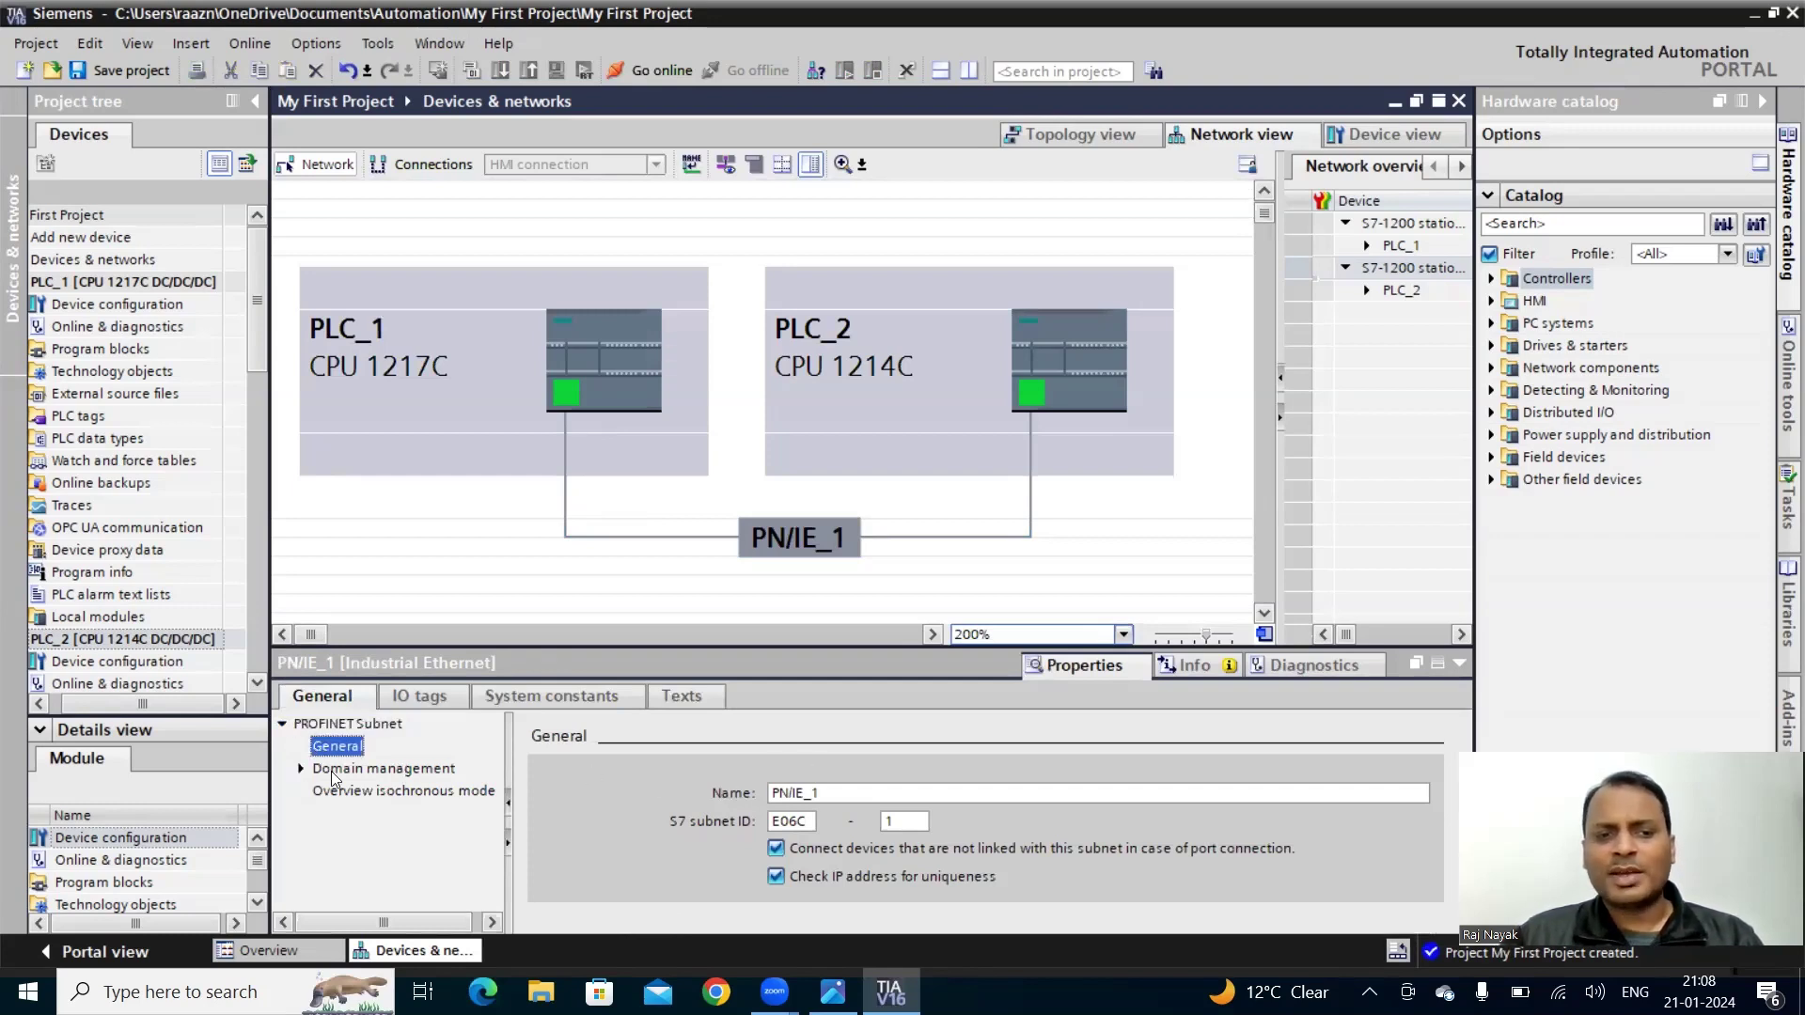
pyautogui.click(421, 409)
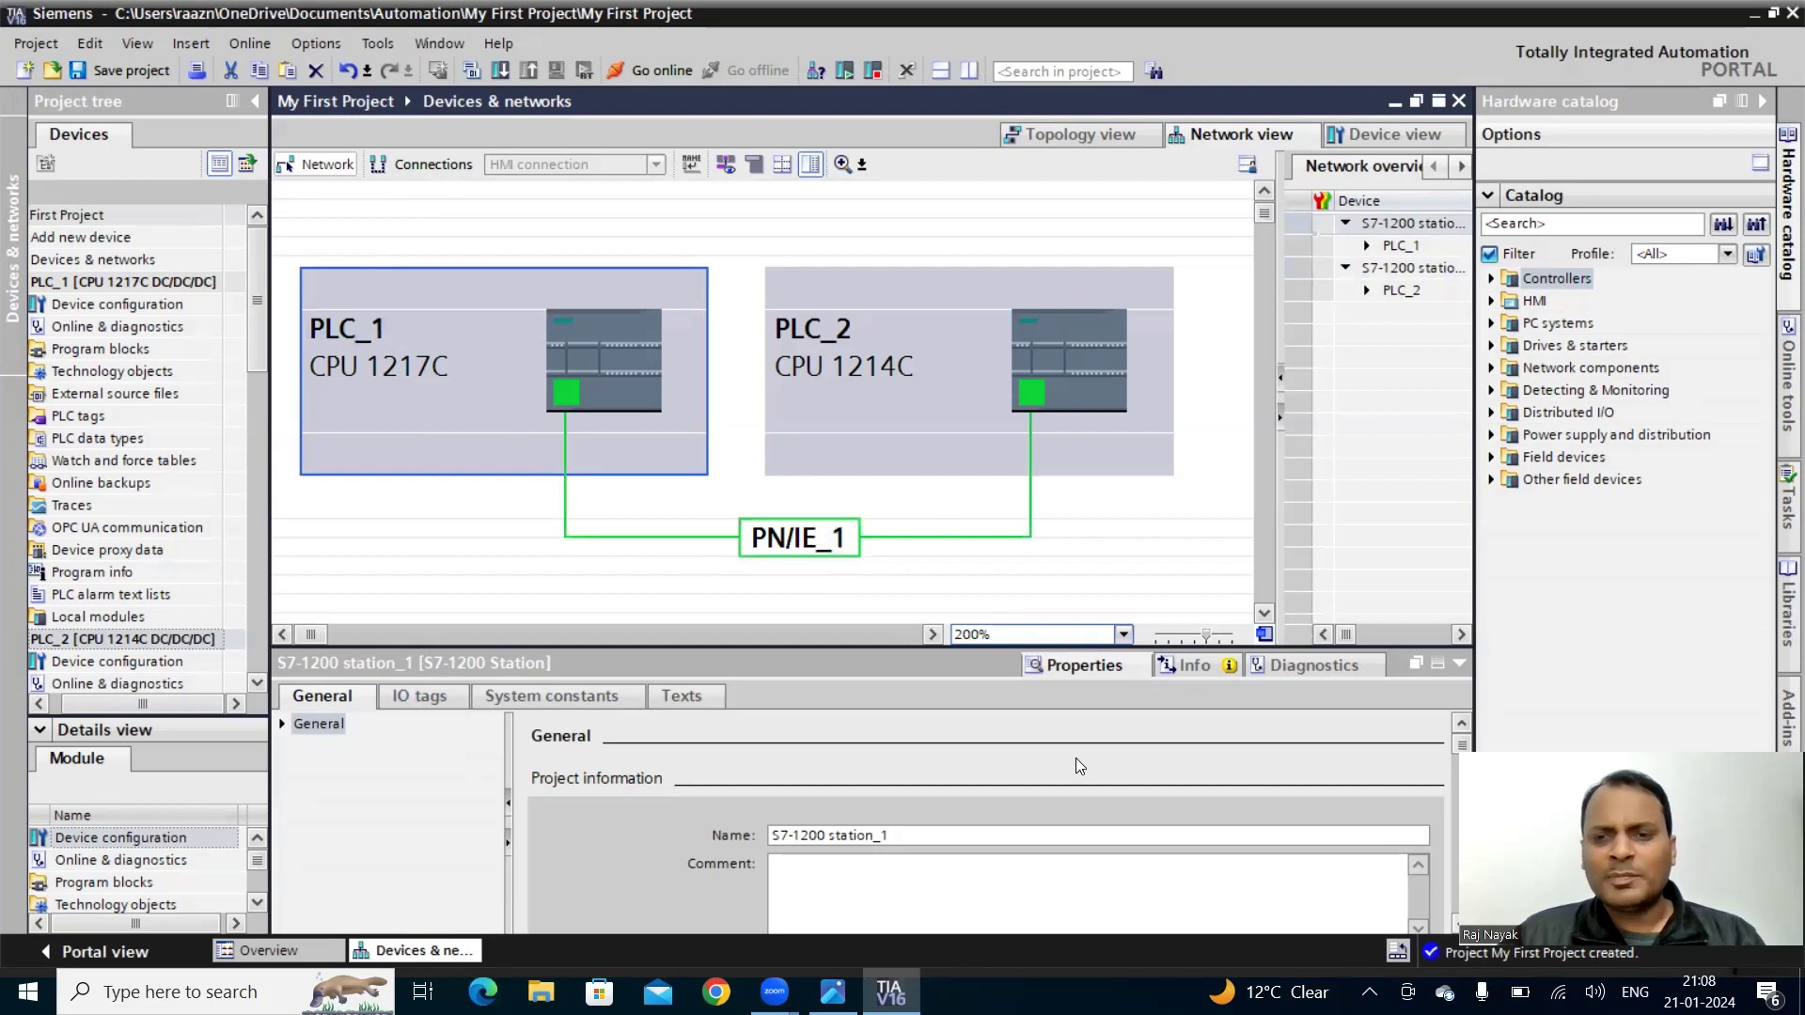
# - Examine the project information properties of the PLC_1 station in the network view
pyautogui.scroll(-3, 1075, 758)
pyautogui.scroll(2, 605, 806)
pyautogui.scroll(-3, 605, 807)
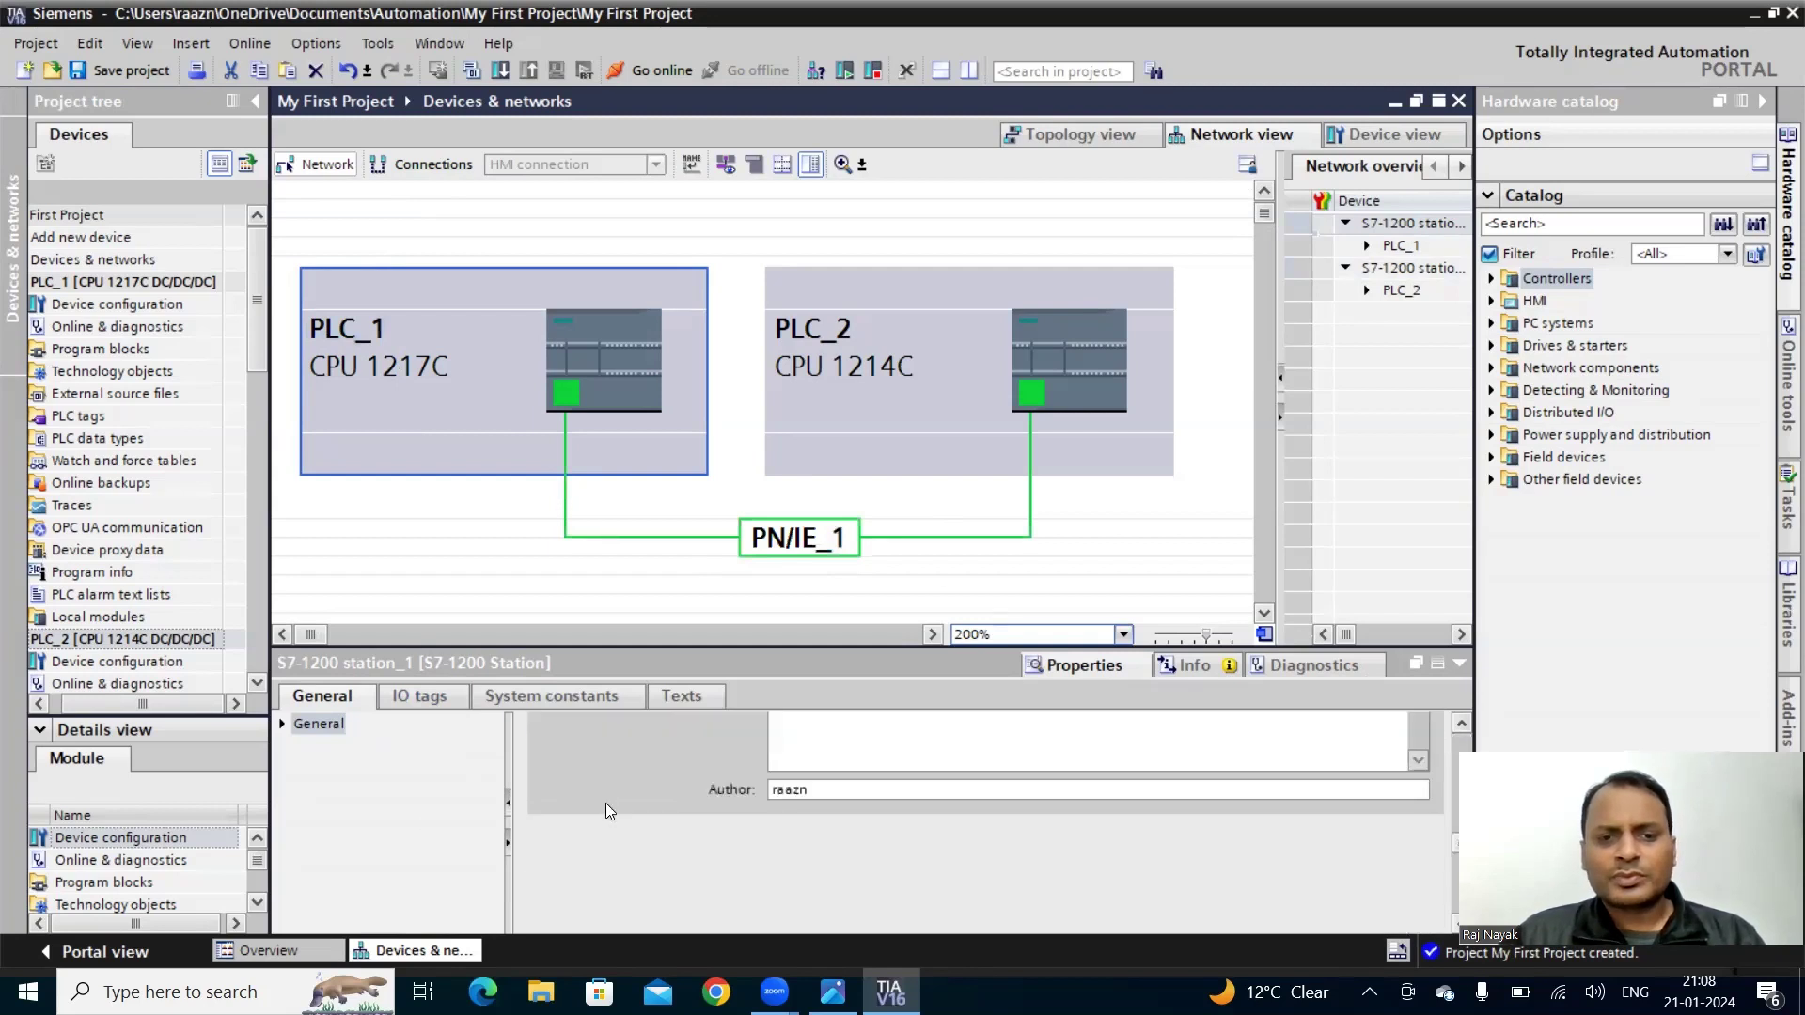
pyautogui.scroll(1, 605, 807)
pyautogui.scroll(2, 606, 803)
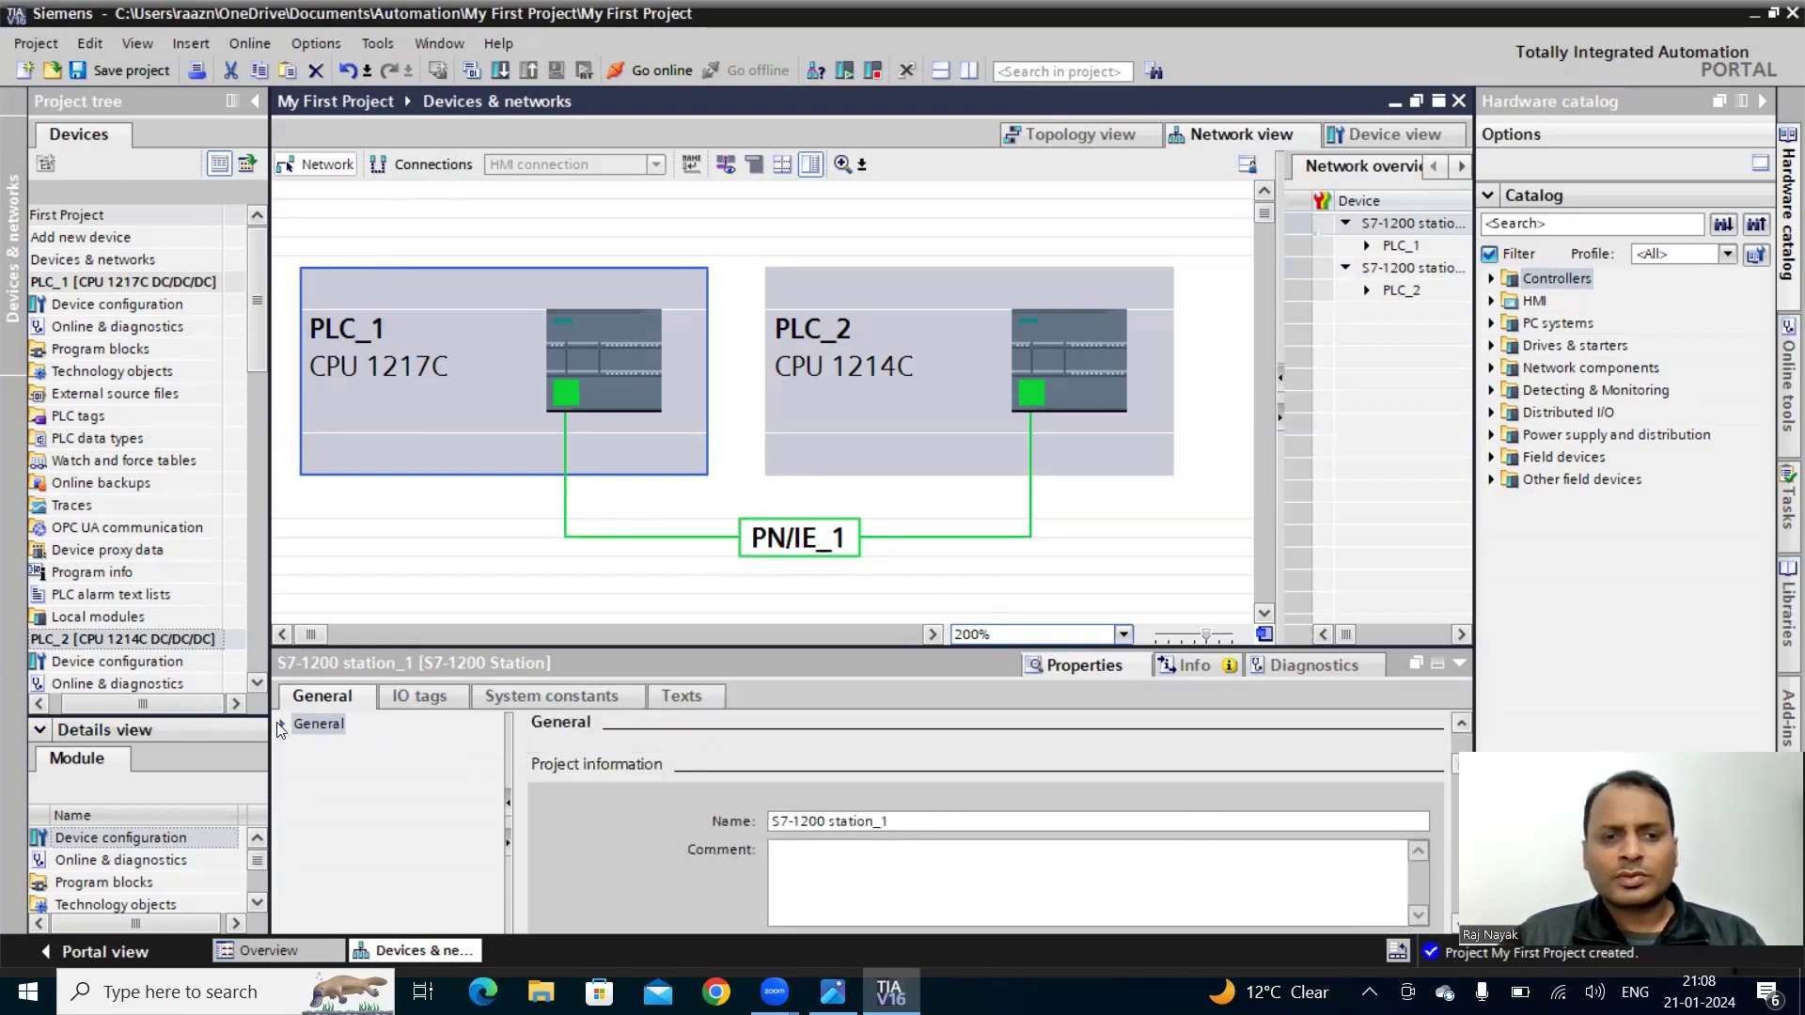
pyautogui.click(280, 724)
pyautogui.click(334, 746)
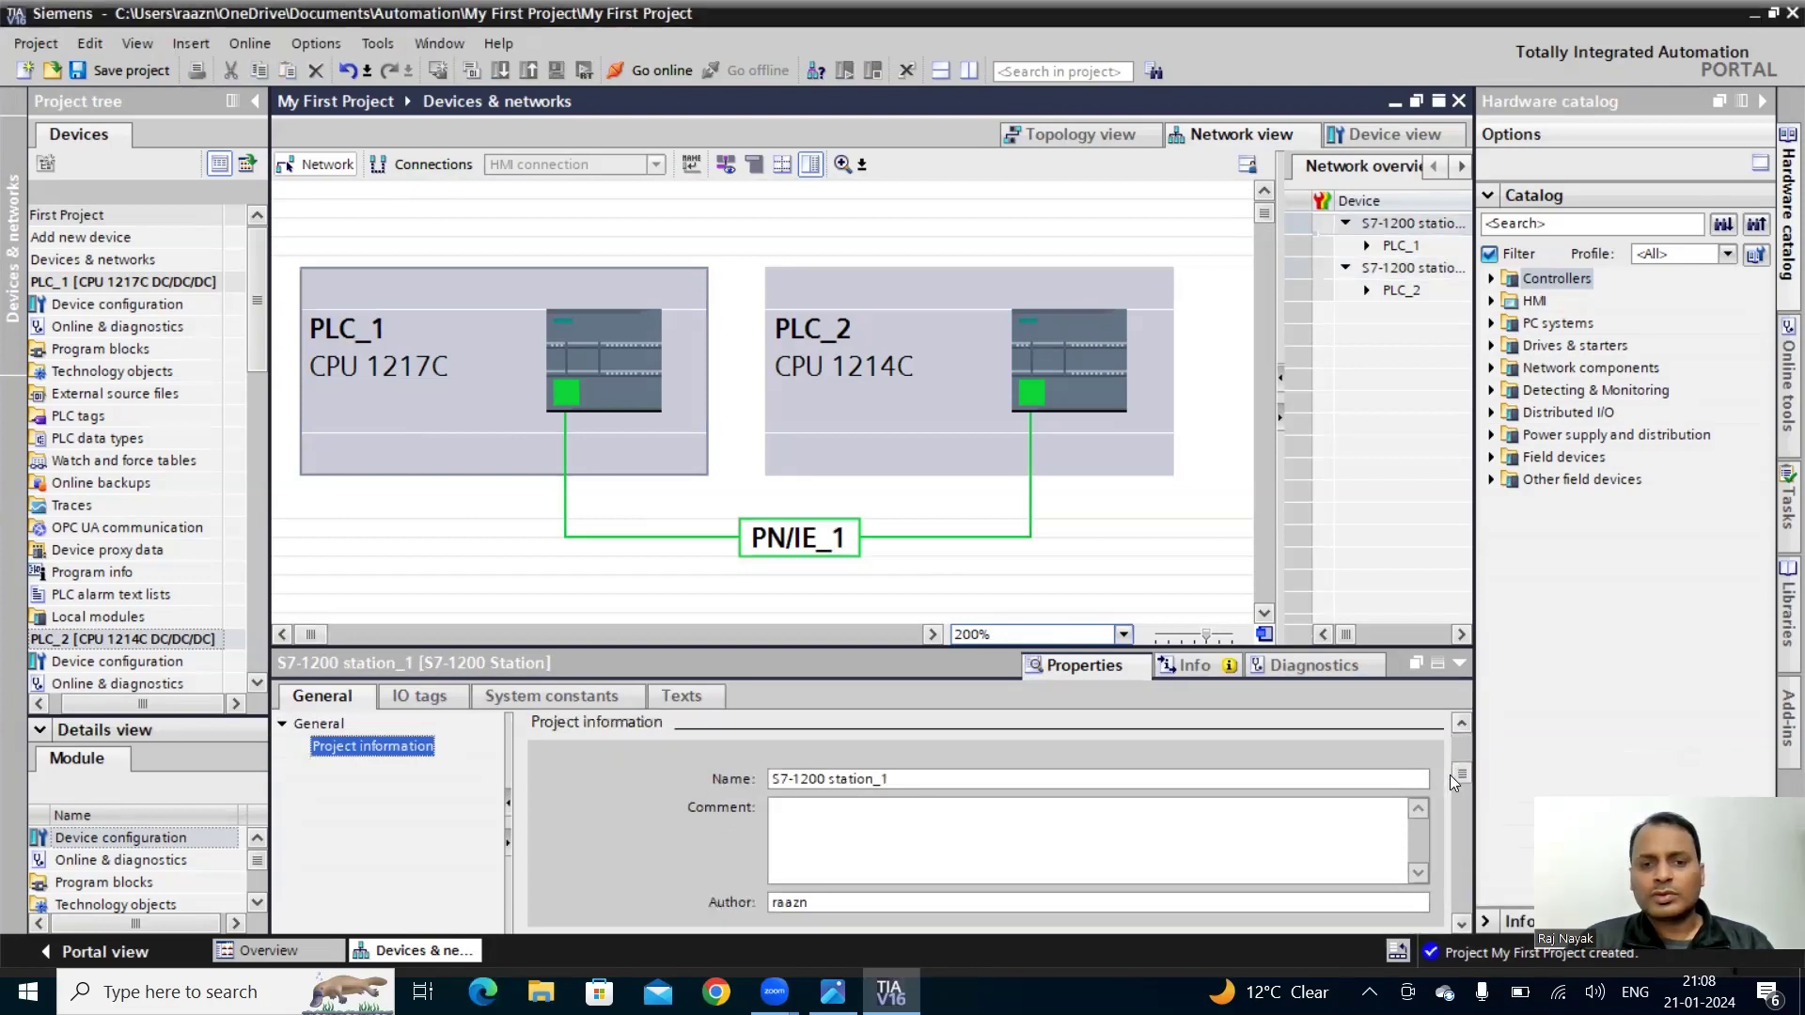
pyautogui.moveTo(1449, 774); pyautogui.dragTo(1418, 891)
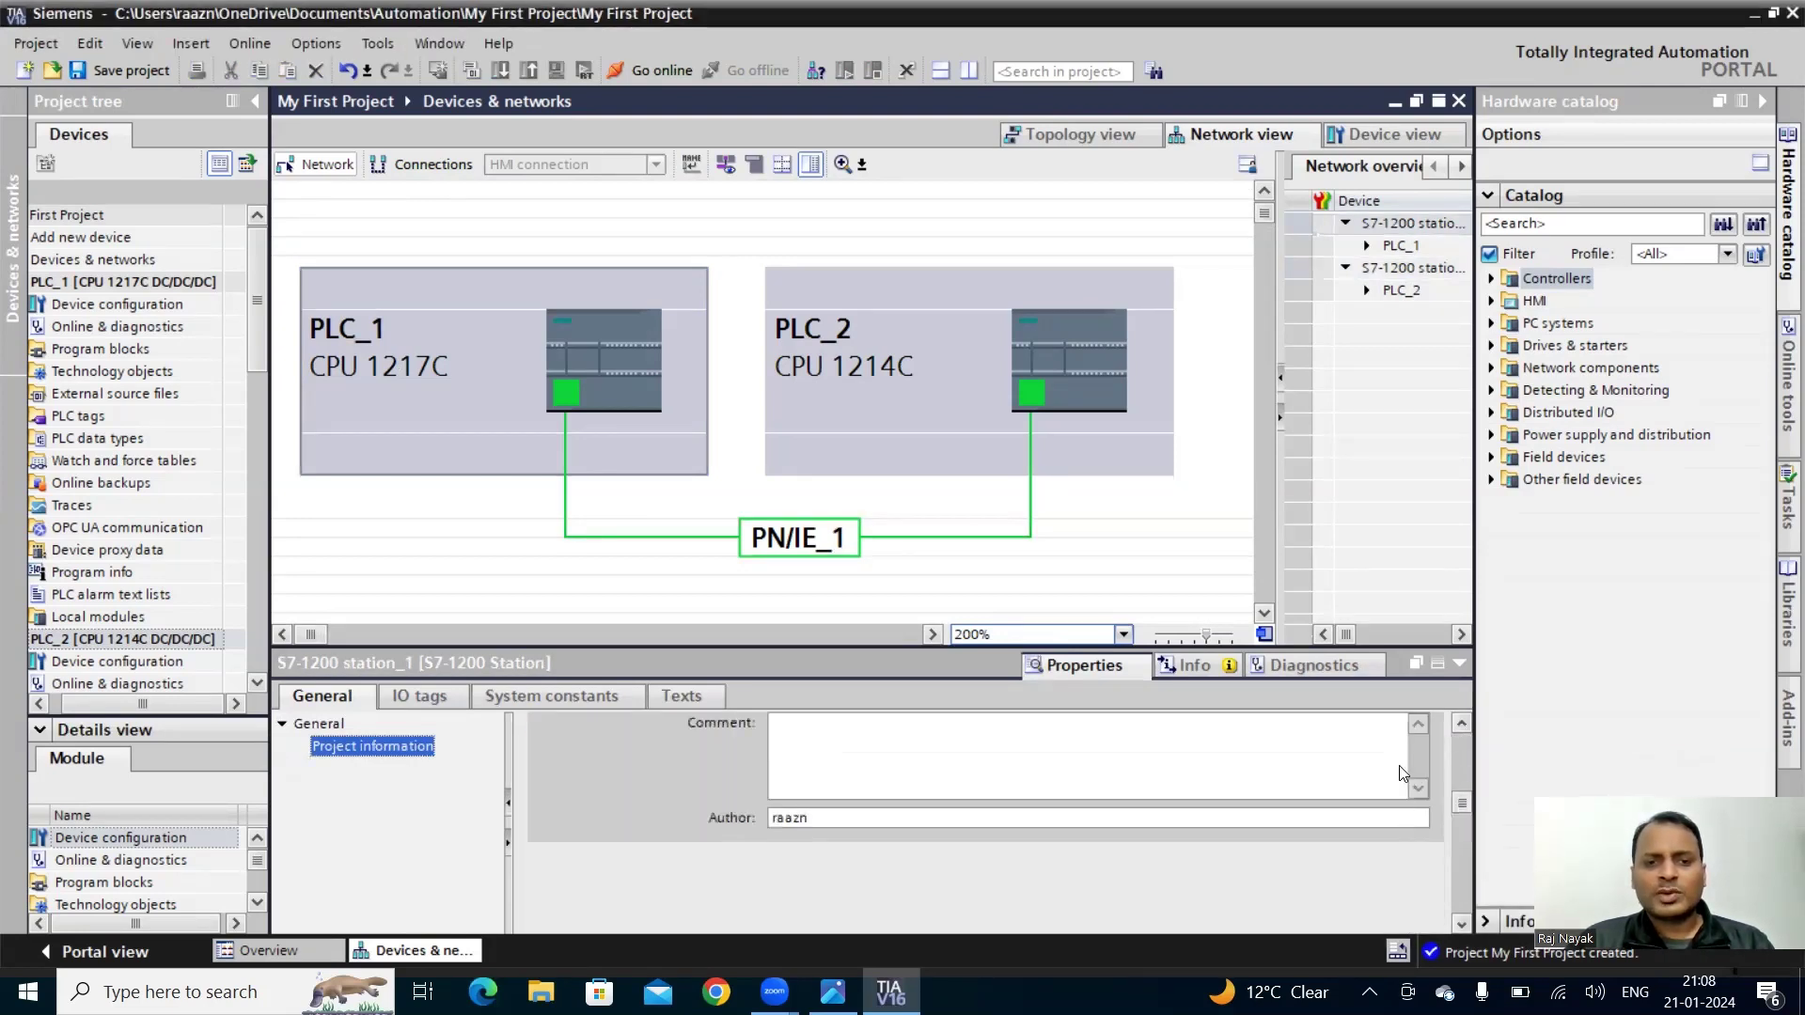
# - Open PLC_1 in the device view and inspect the subnet and IP protocol settings of its CPU's PROFINET interface [X1]
pyautogui.click(376, 428)
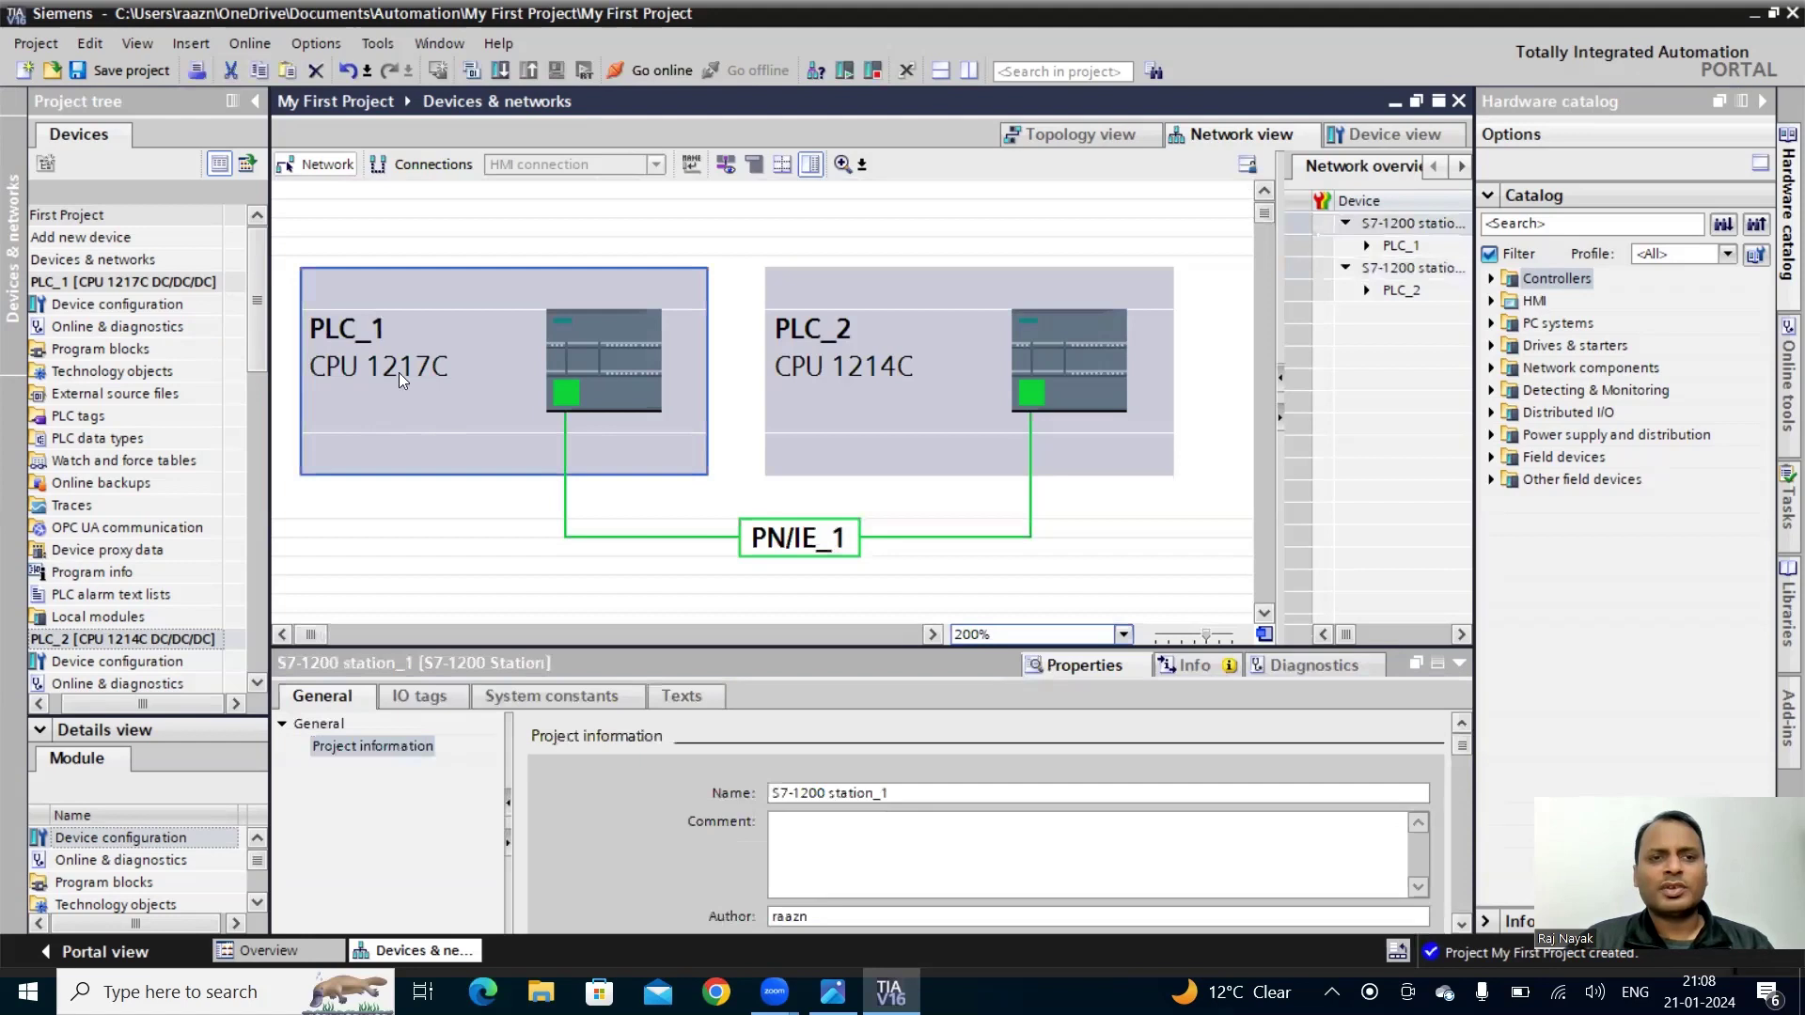
pyautogui.click(1389, 131)
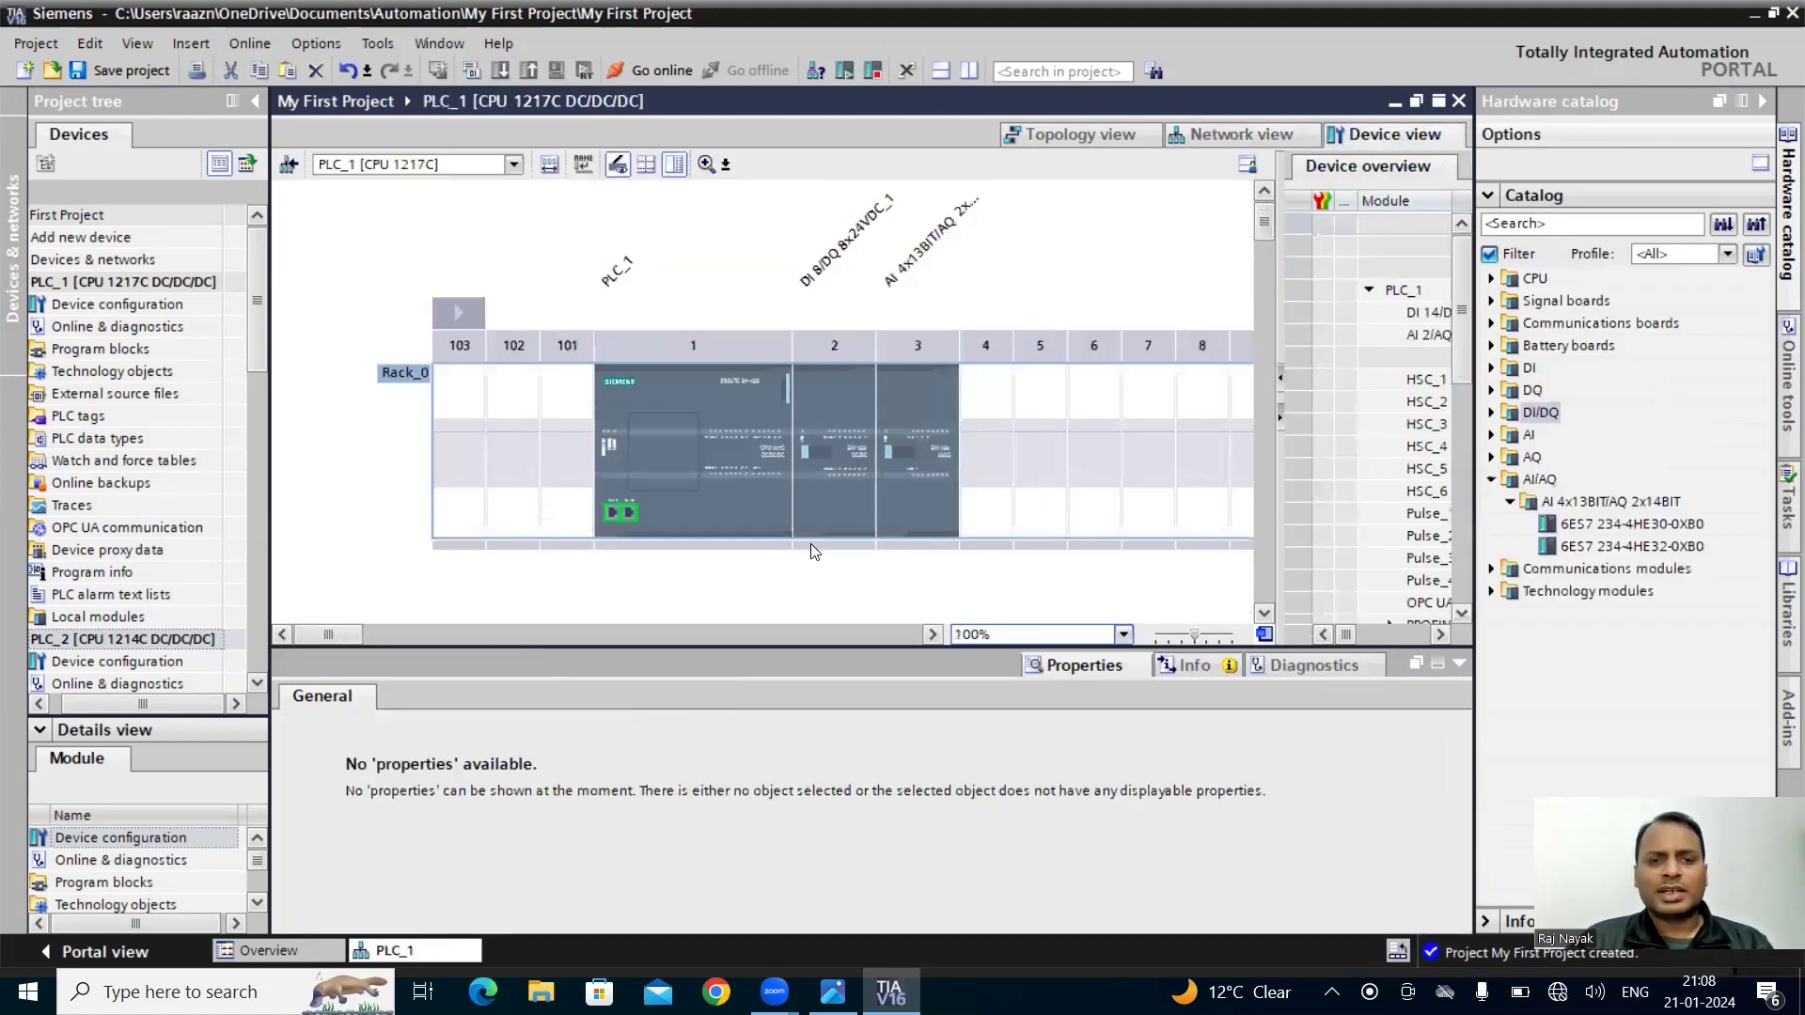
pyautogui.click(659, 371)
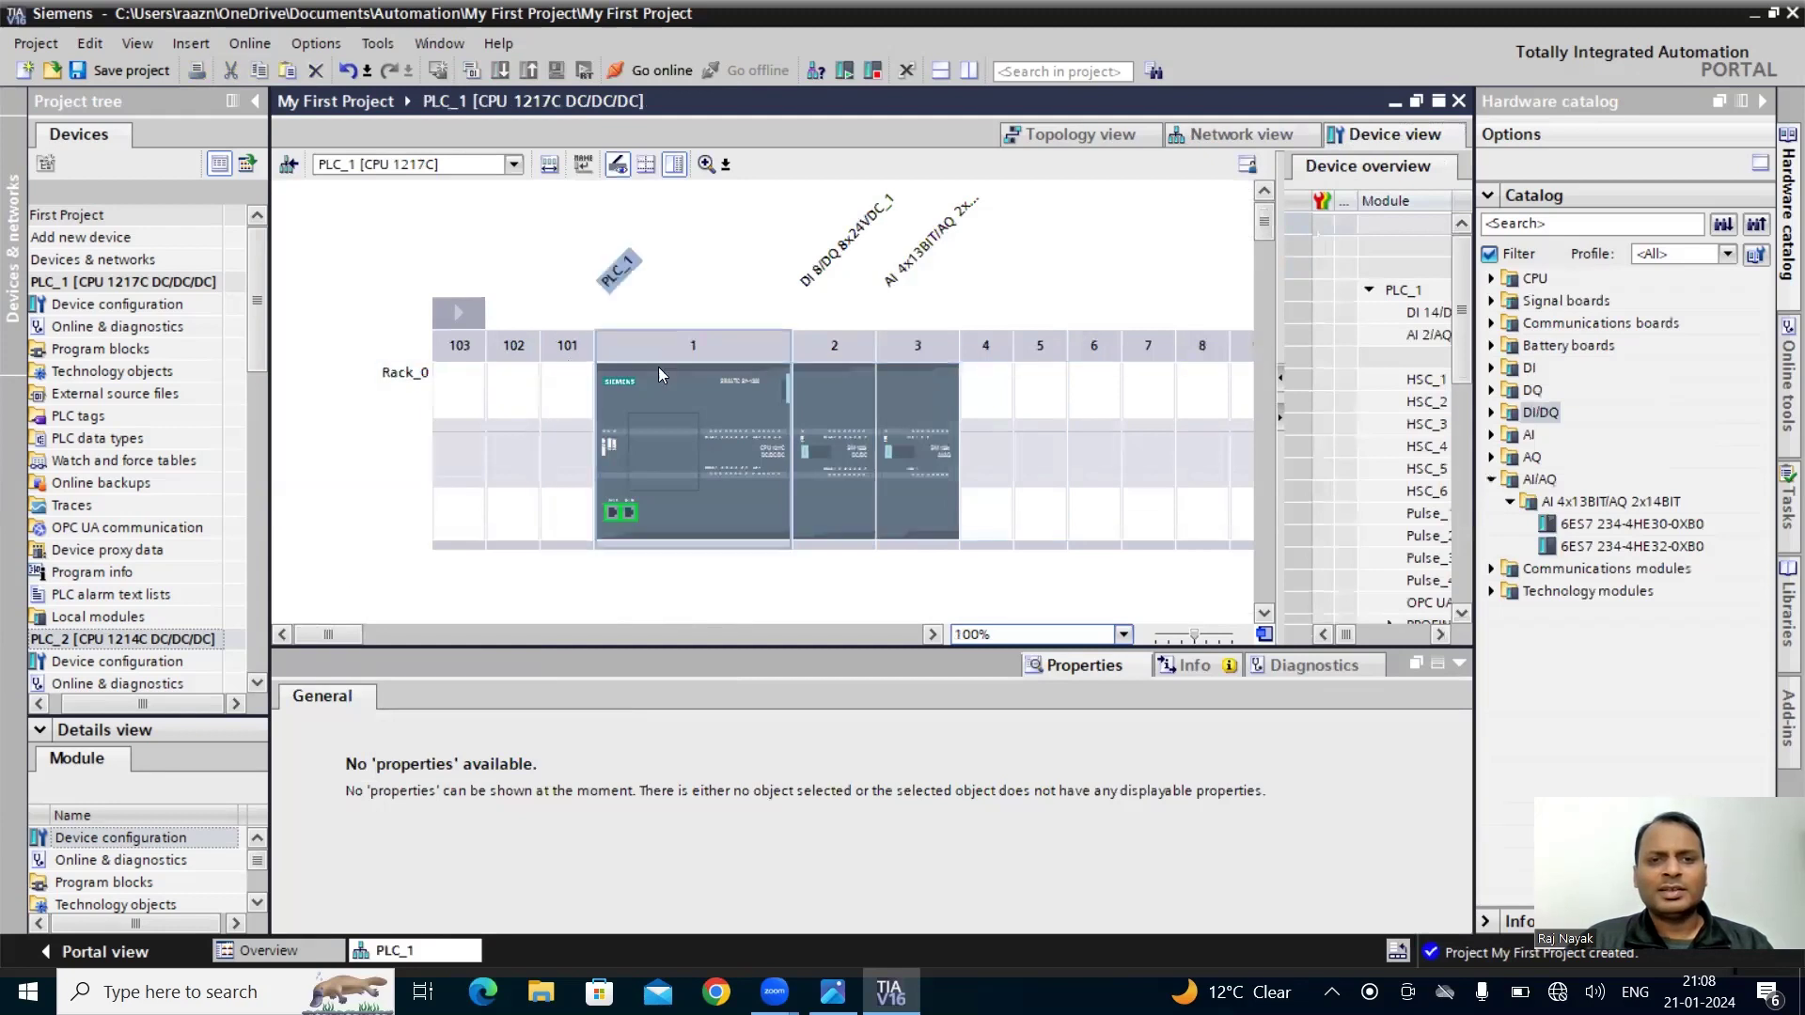
pyautogui.click(701, 421)
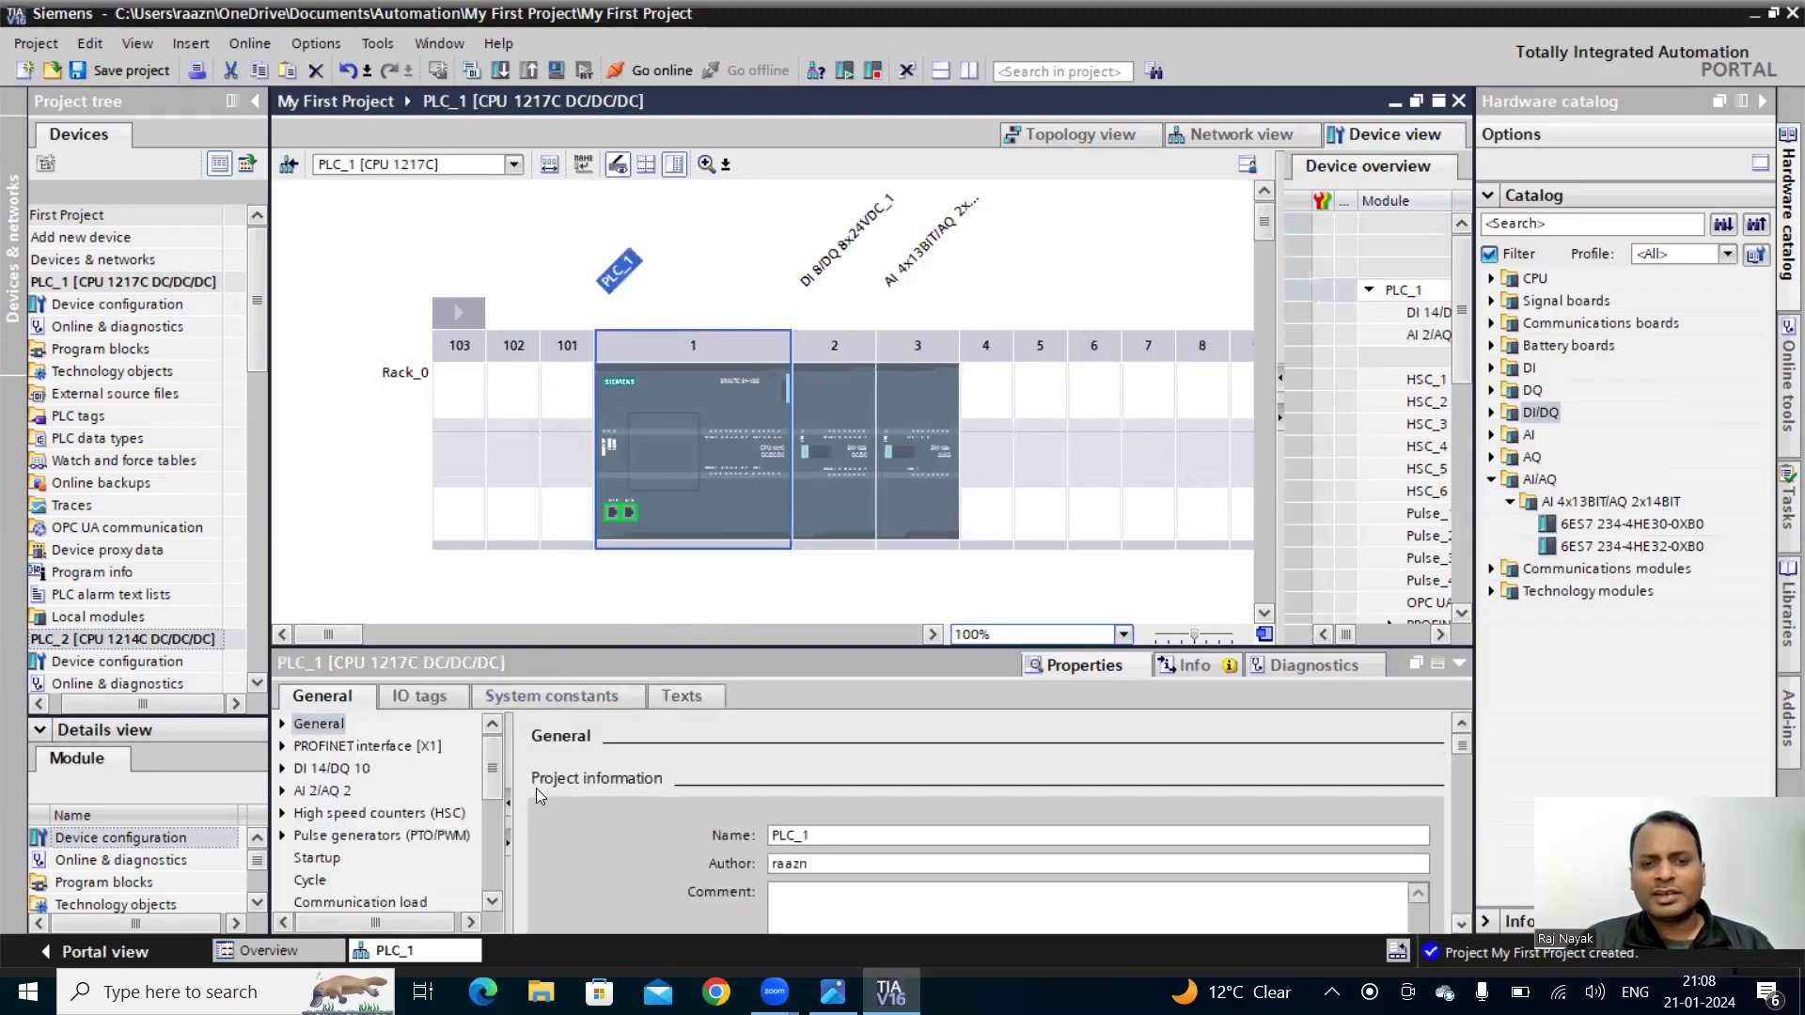
pyautogui.click(331, 746)
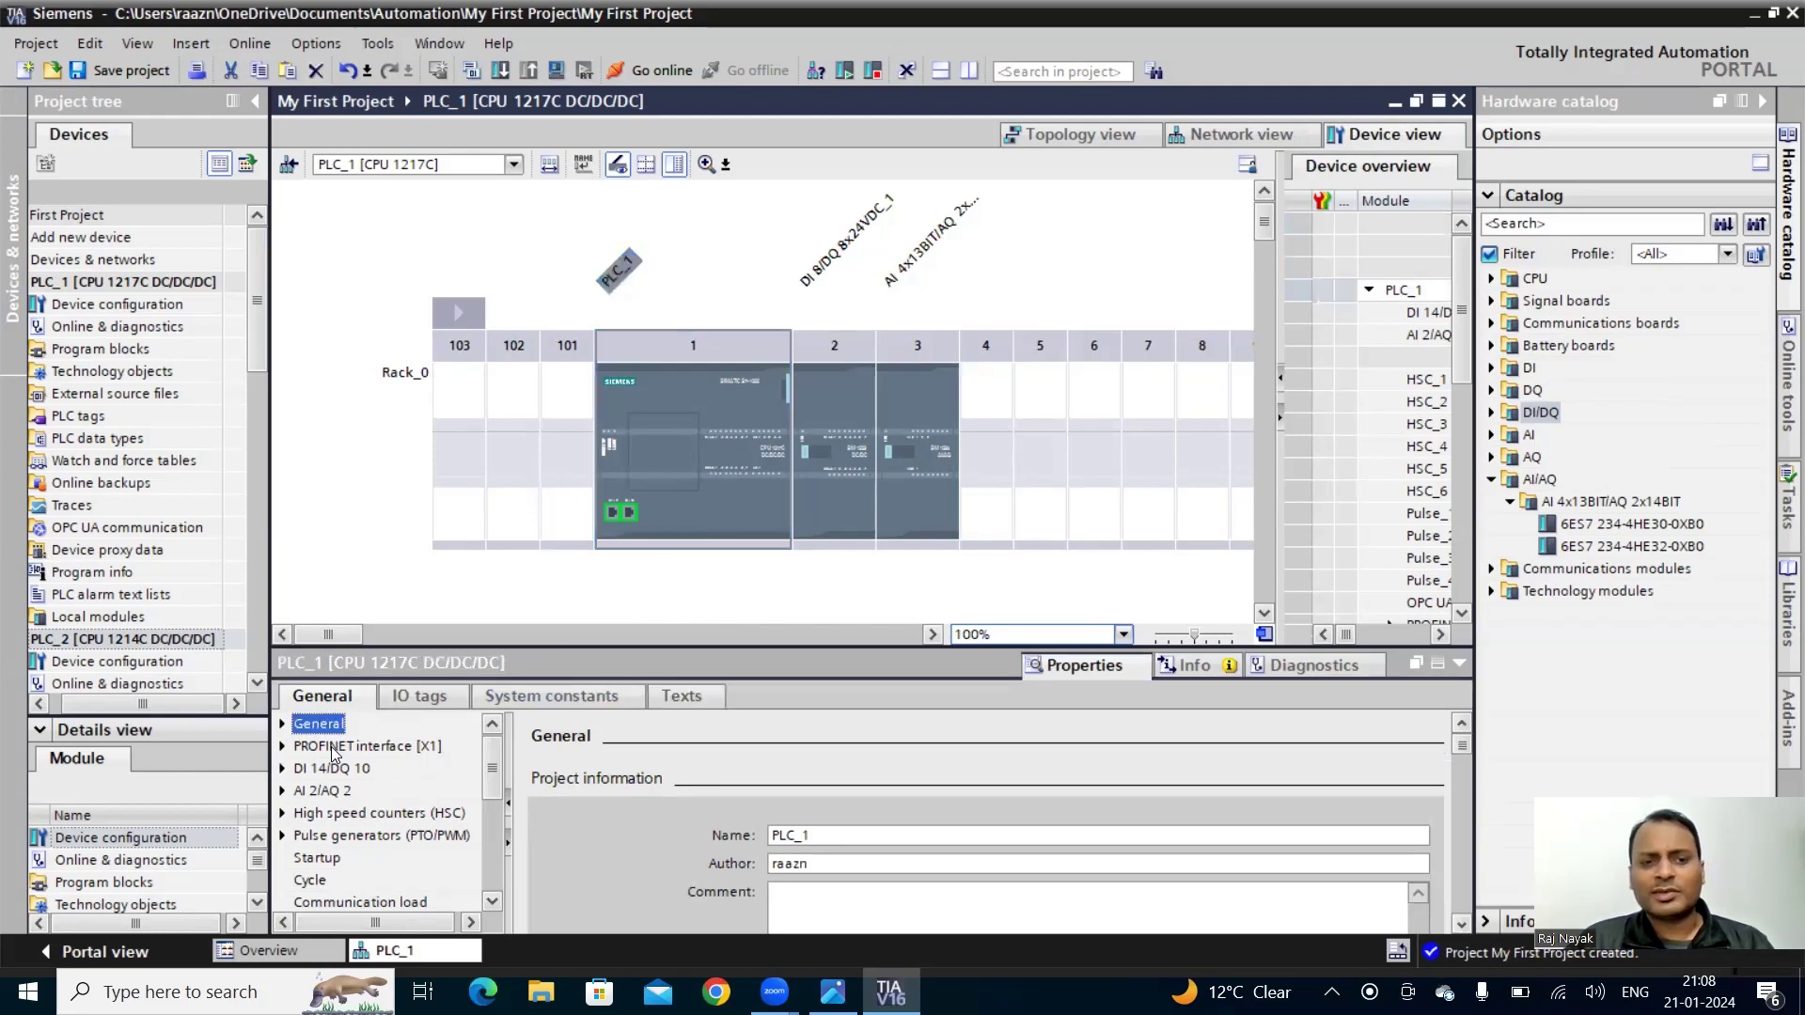
pyautogui.click(332, 747)
pyautogui.scroll(-1, 927, 808)
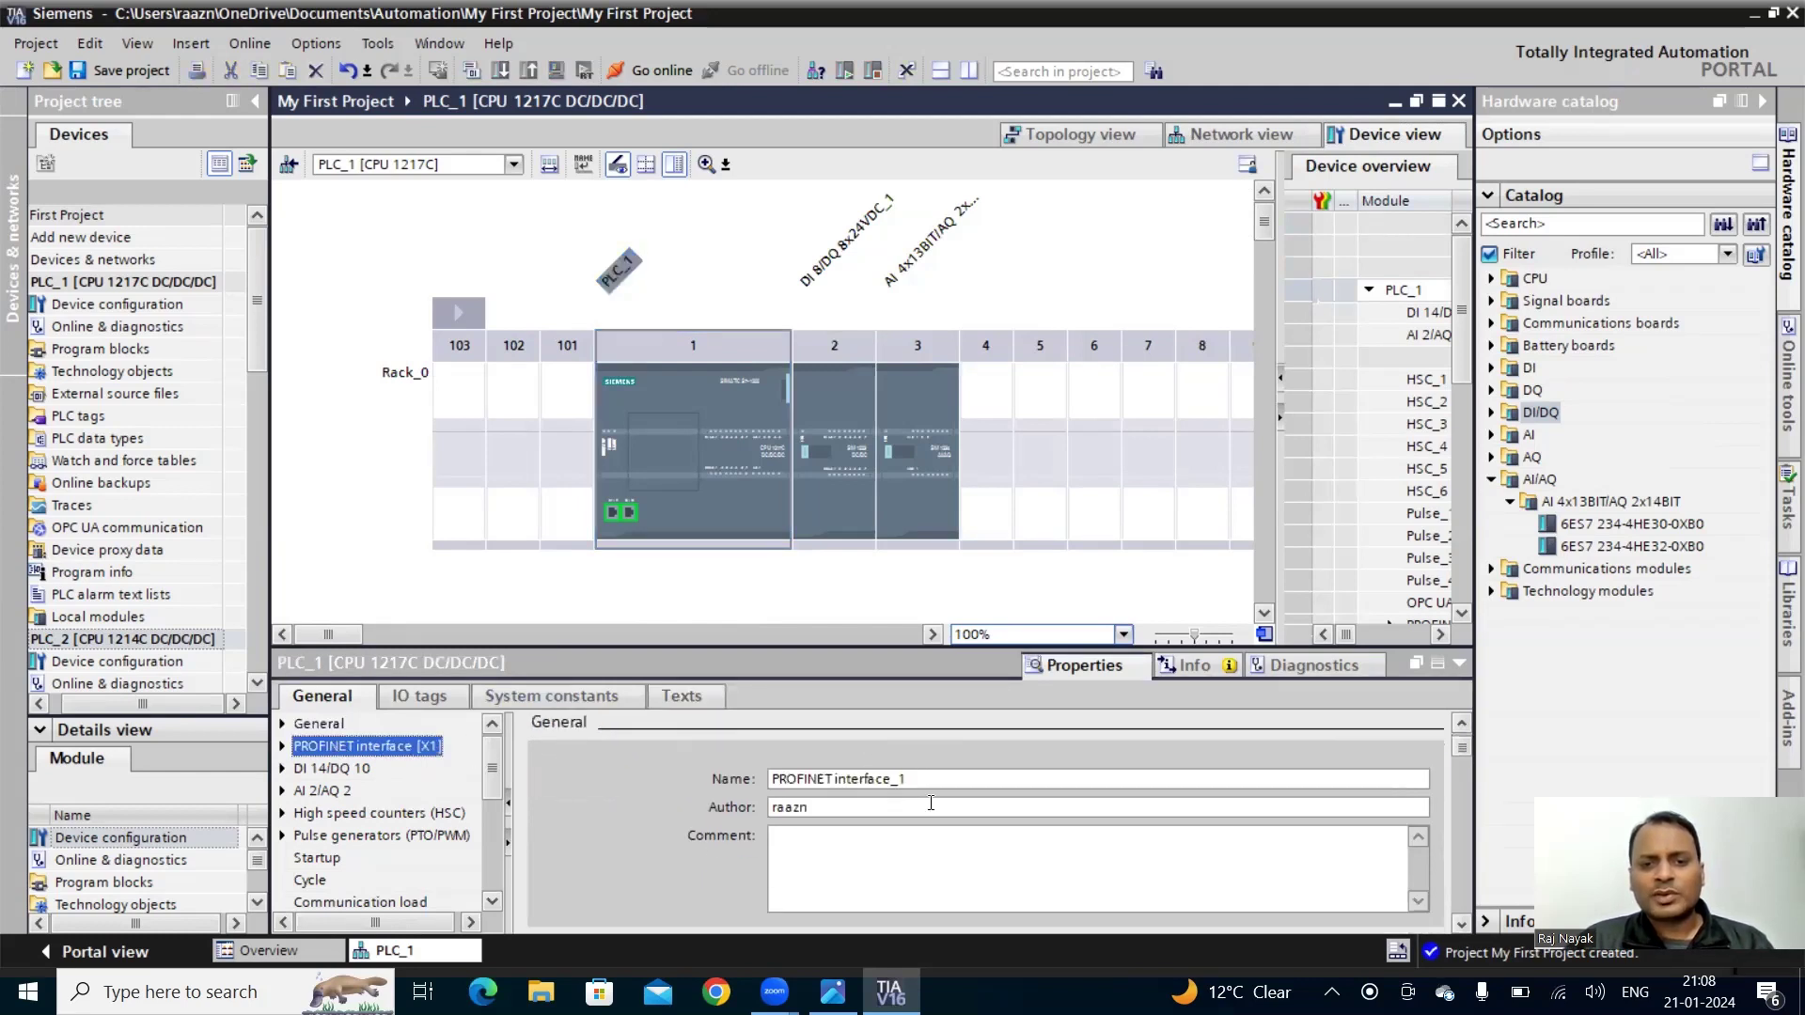
pyautogui.moveTo(1459, 749); pyautogui.dragTo(1457, 755)
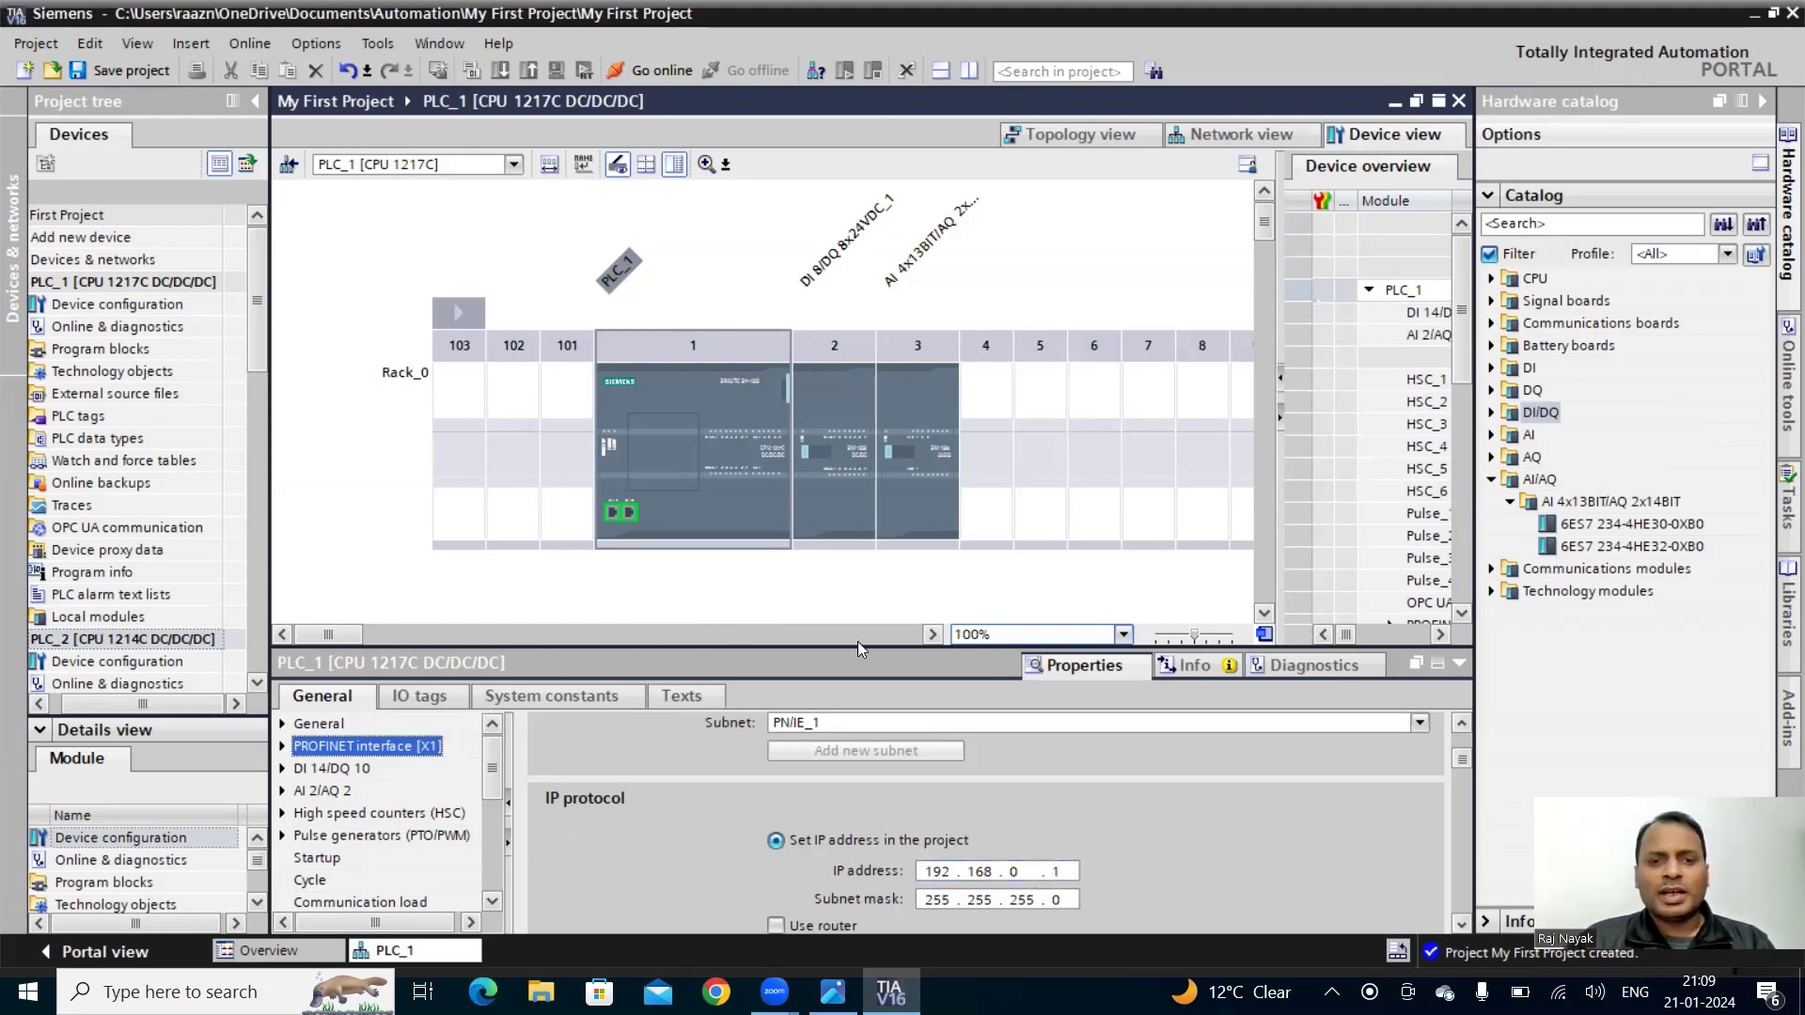
pyautogui.moveTo(344, 633)
pyautogui.mouseDown()
pyautogui.moveTo(427, 643)
pyautogui.moveTo(332, 634)
pyautogui.mouseUp()
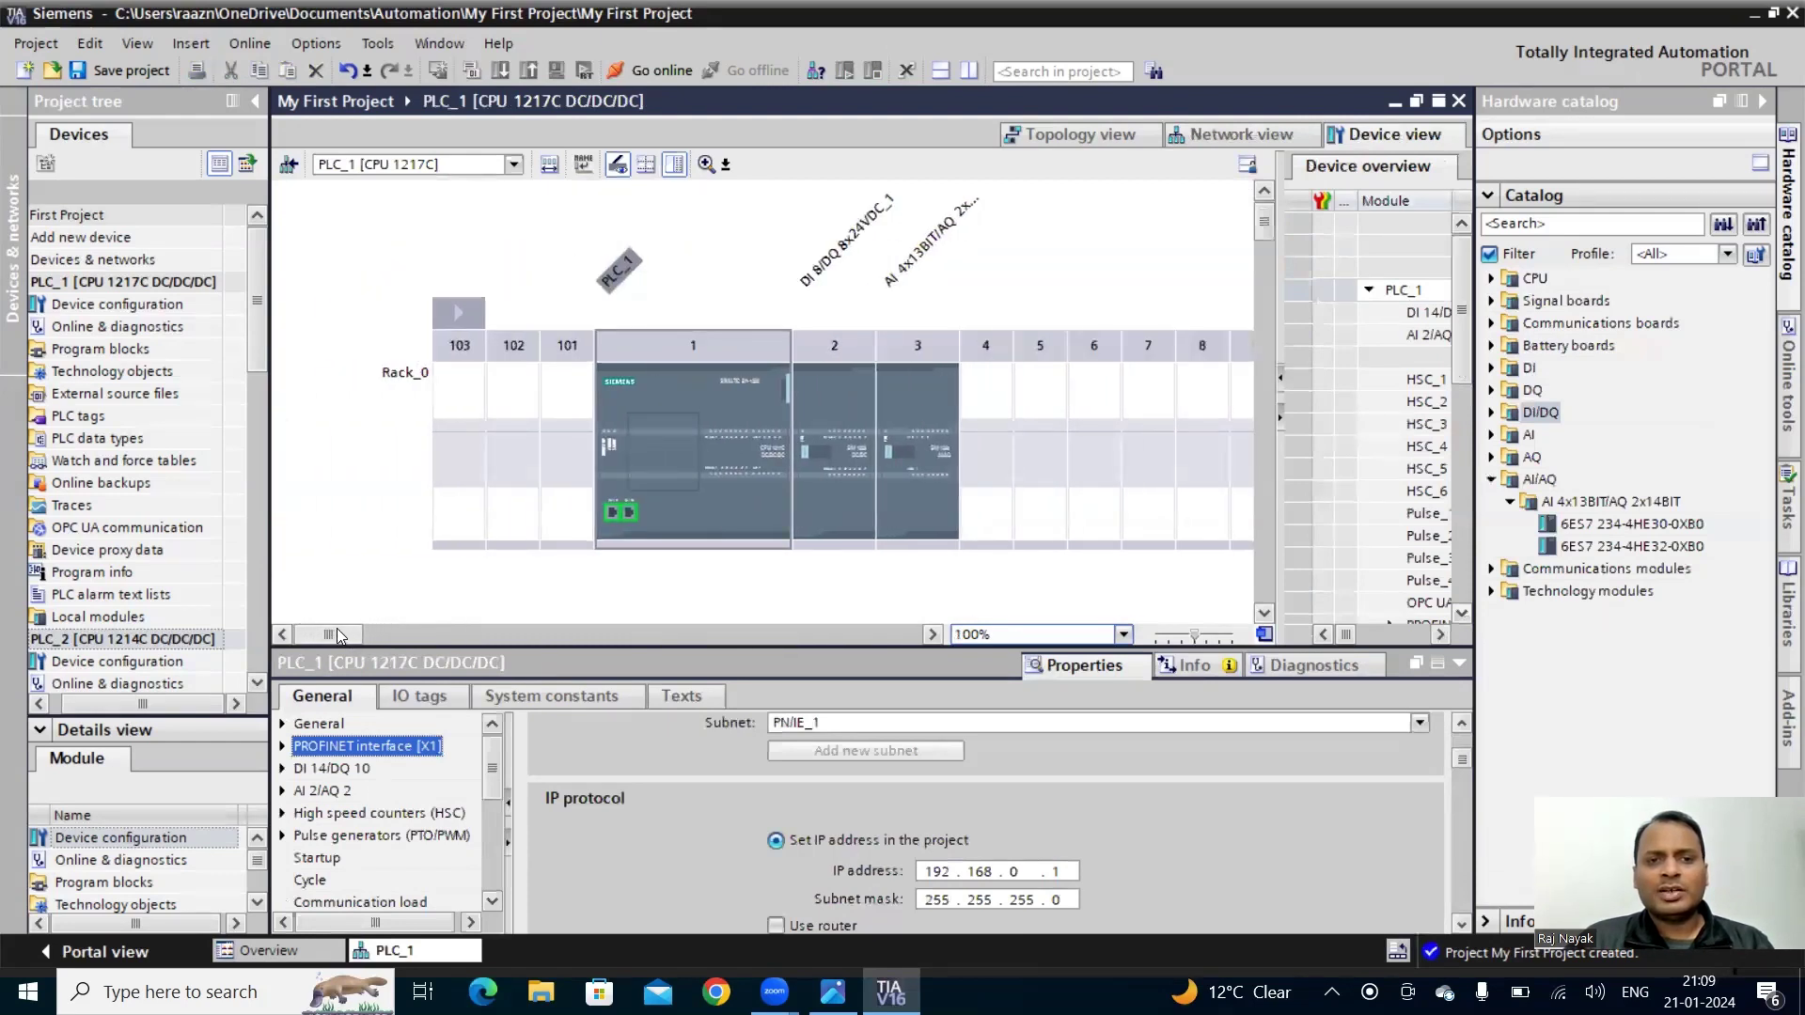
# - Switch the device view to PLC_2 and inspect the IP address settings of its CPU's PROFINET interface [X1]
pyautogui.click(111, 639)
pyautogui.doubleClick(111, 643)
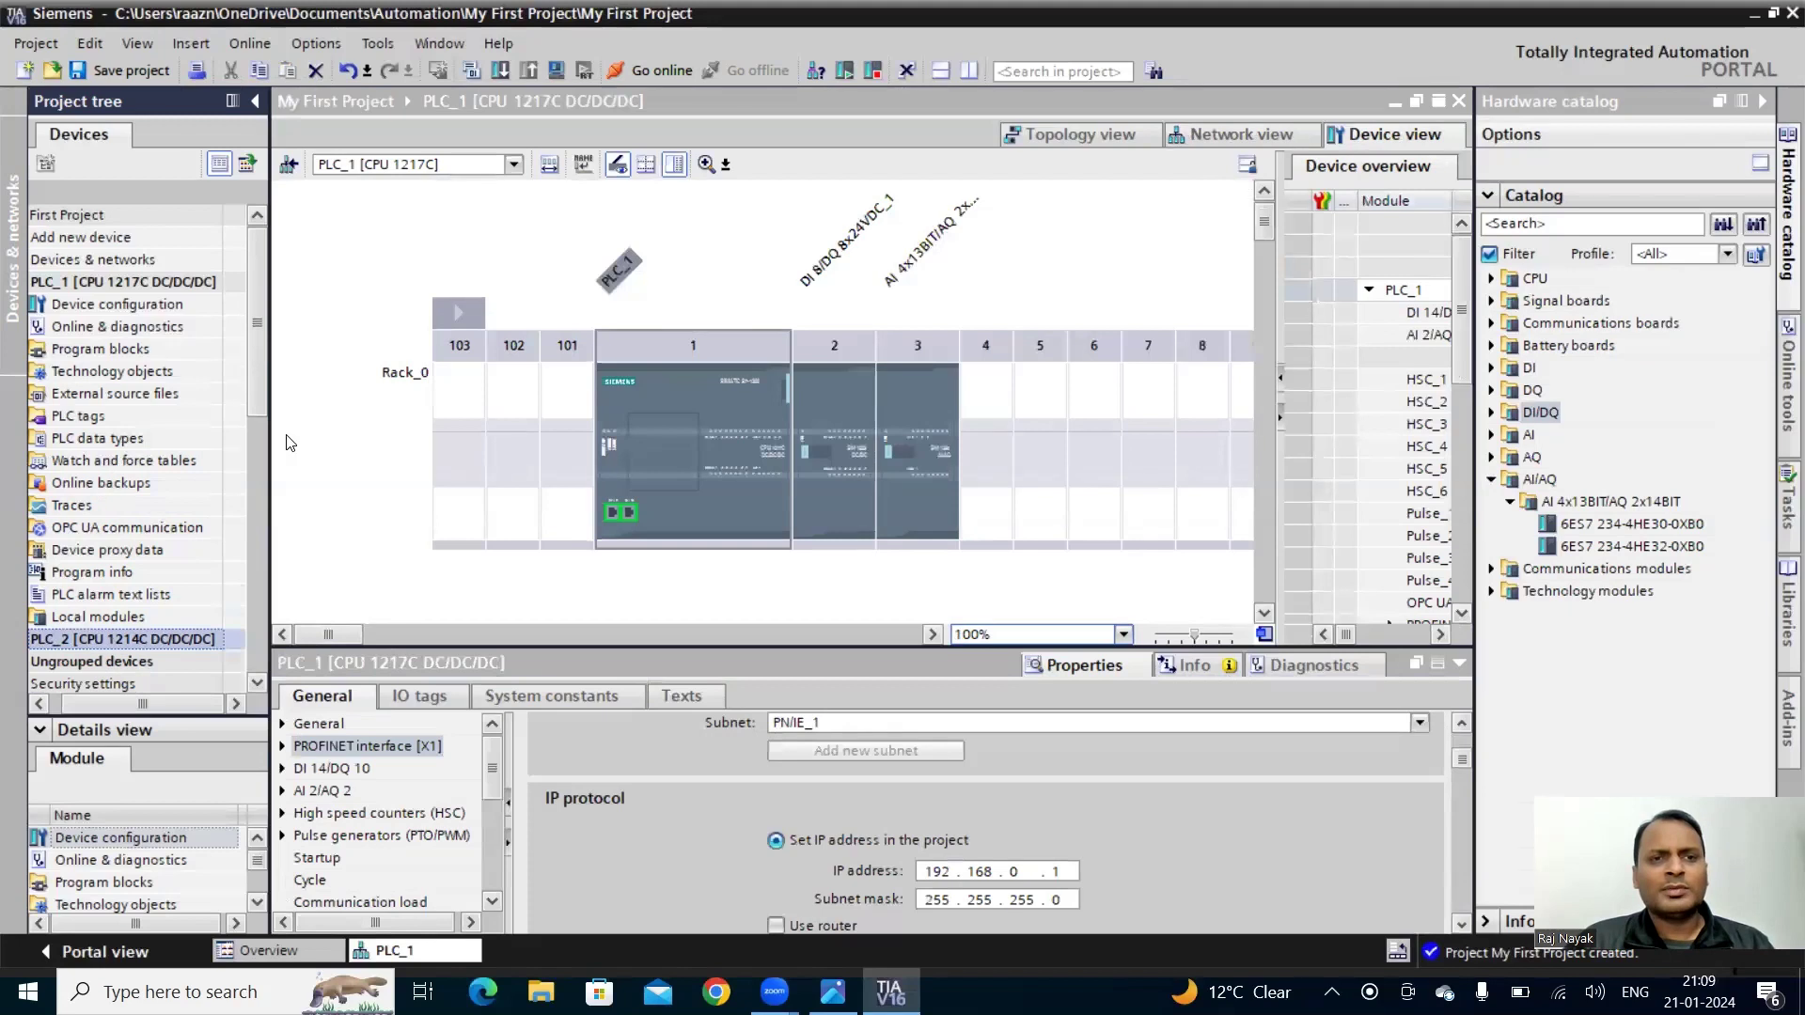
pyautogui.click(515, 166)
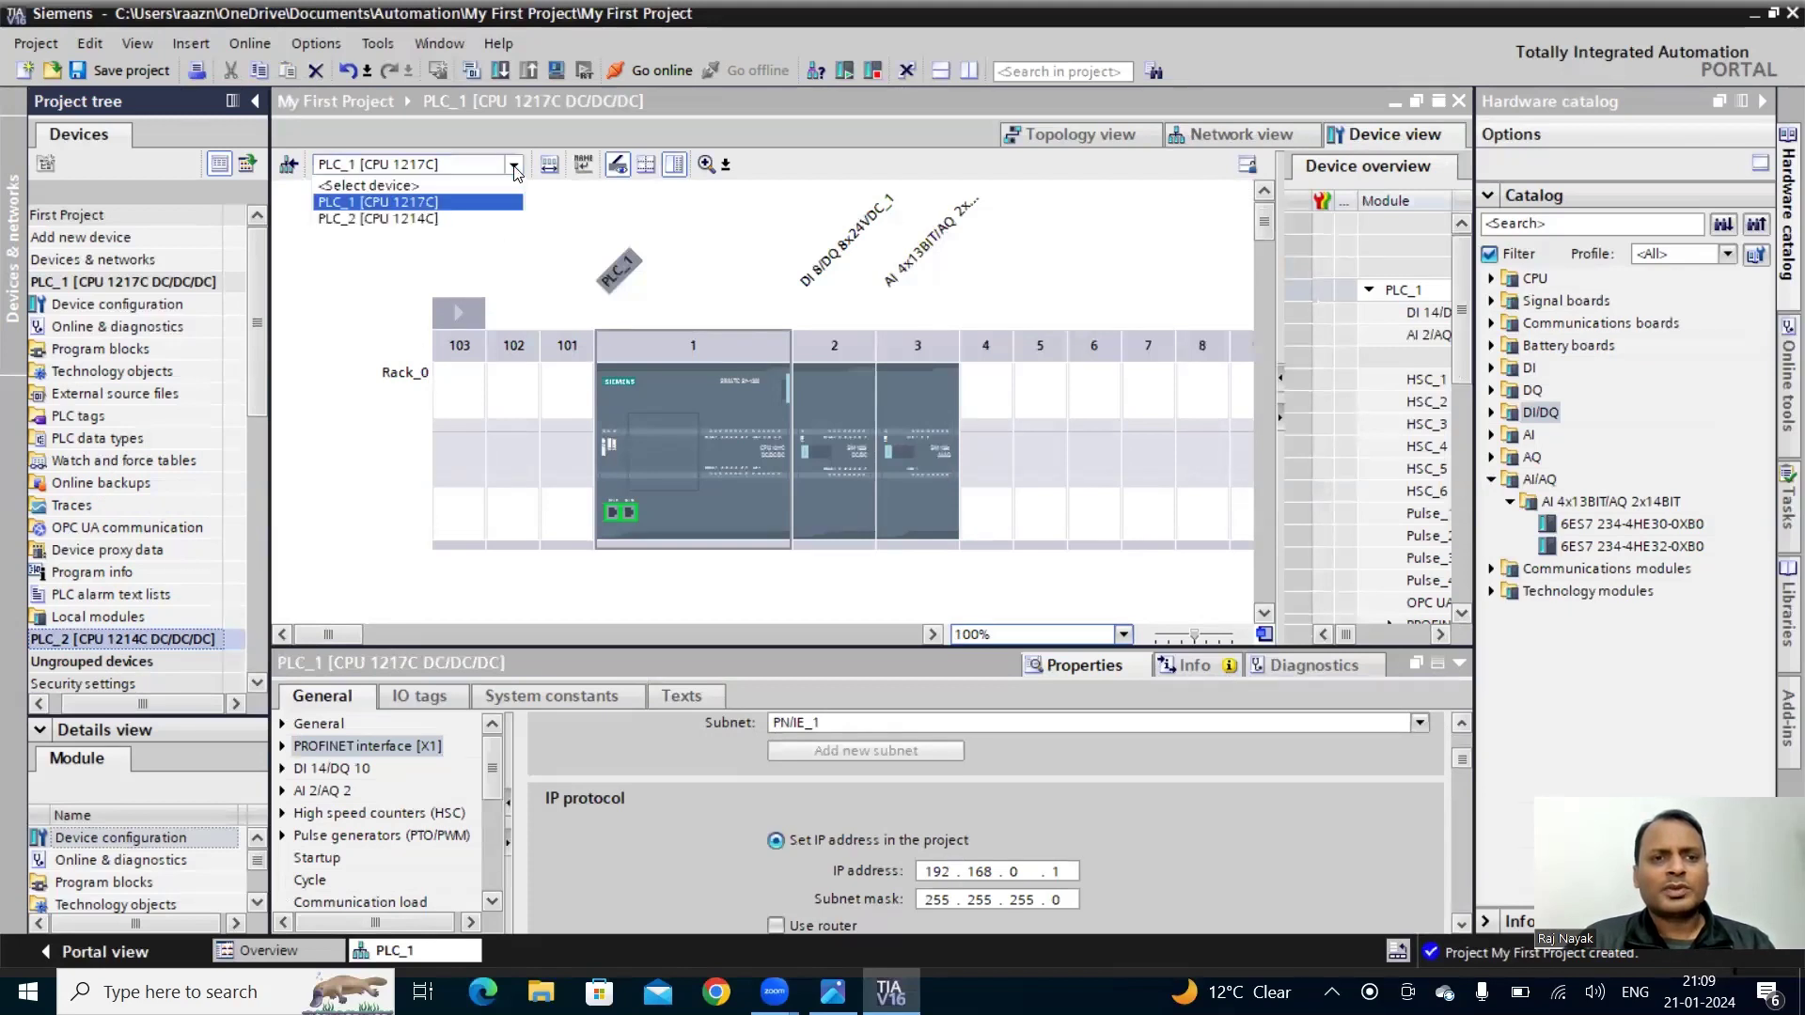
pyautogui.click(425, 219)
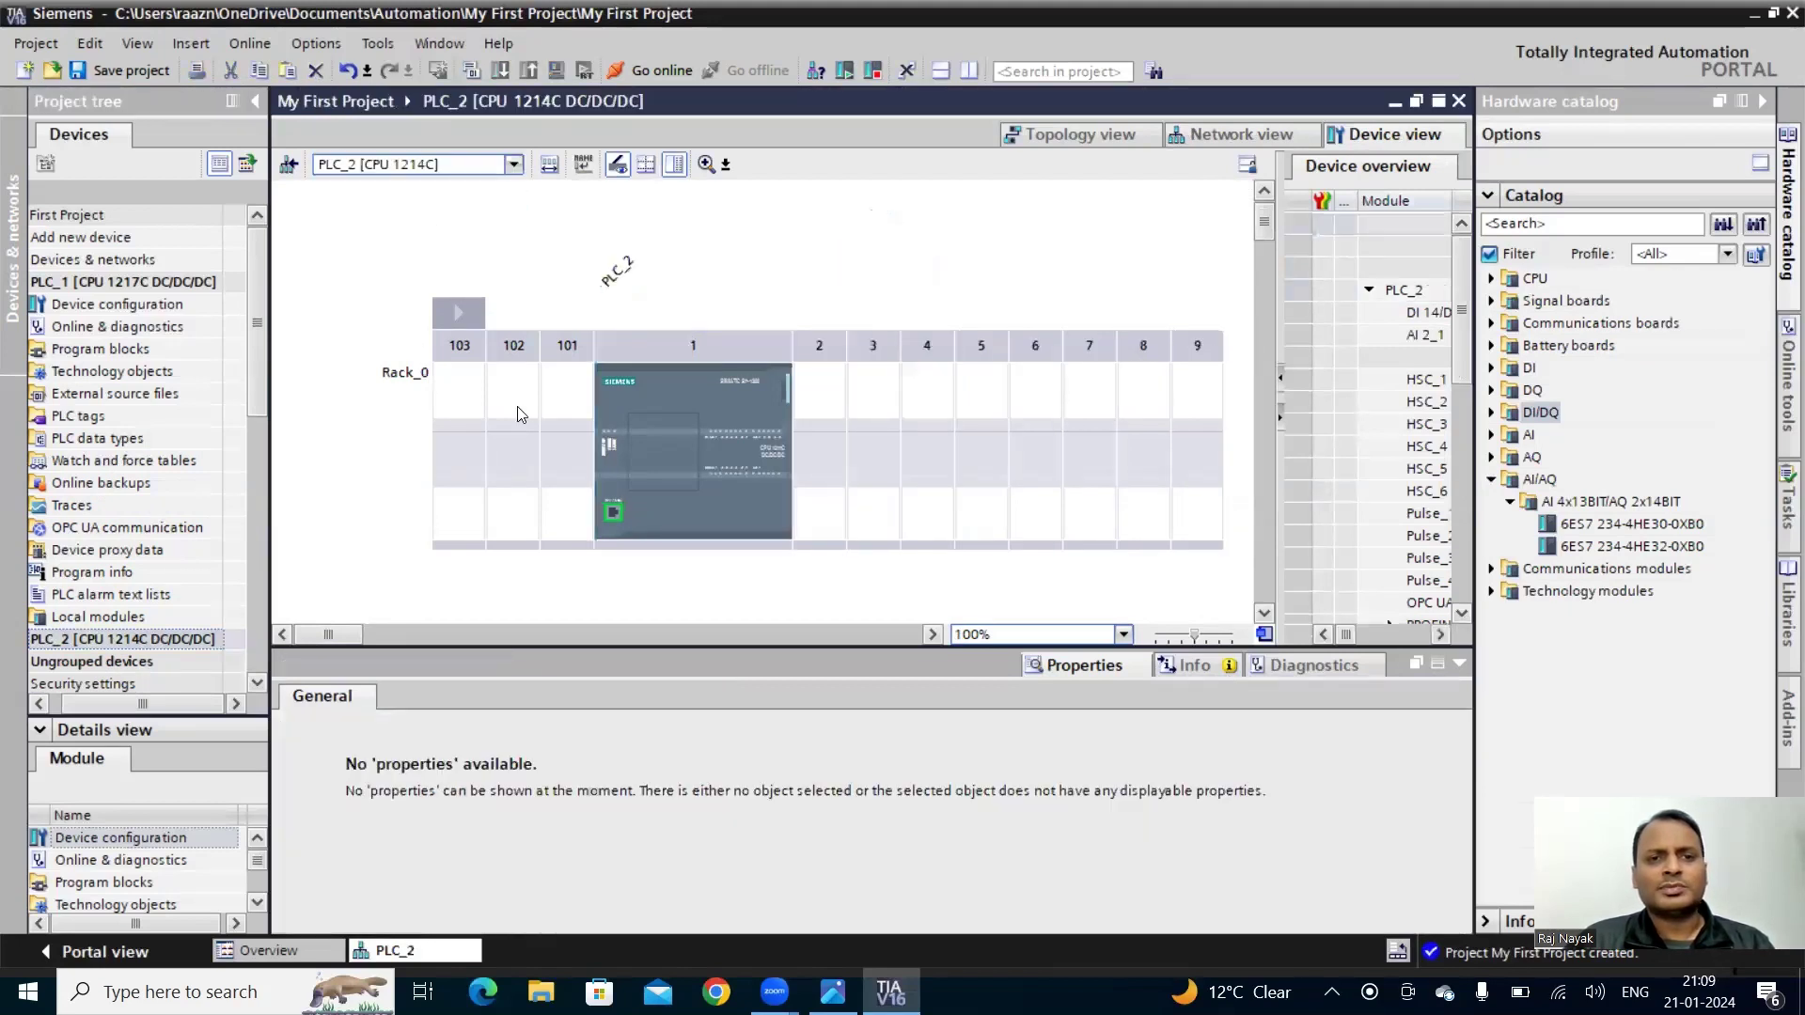
pyautogui.click(695, 391)
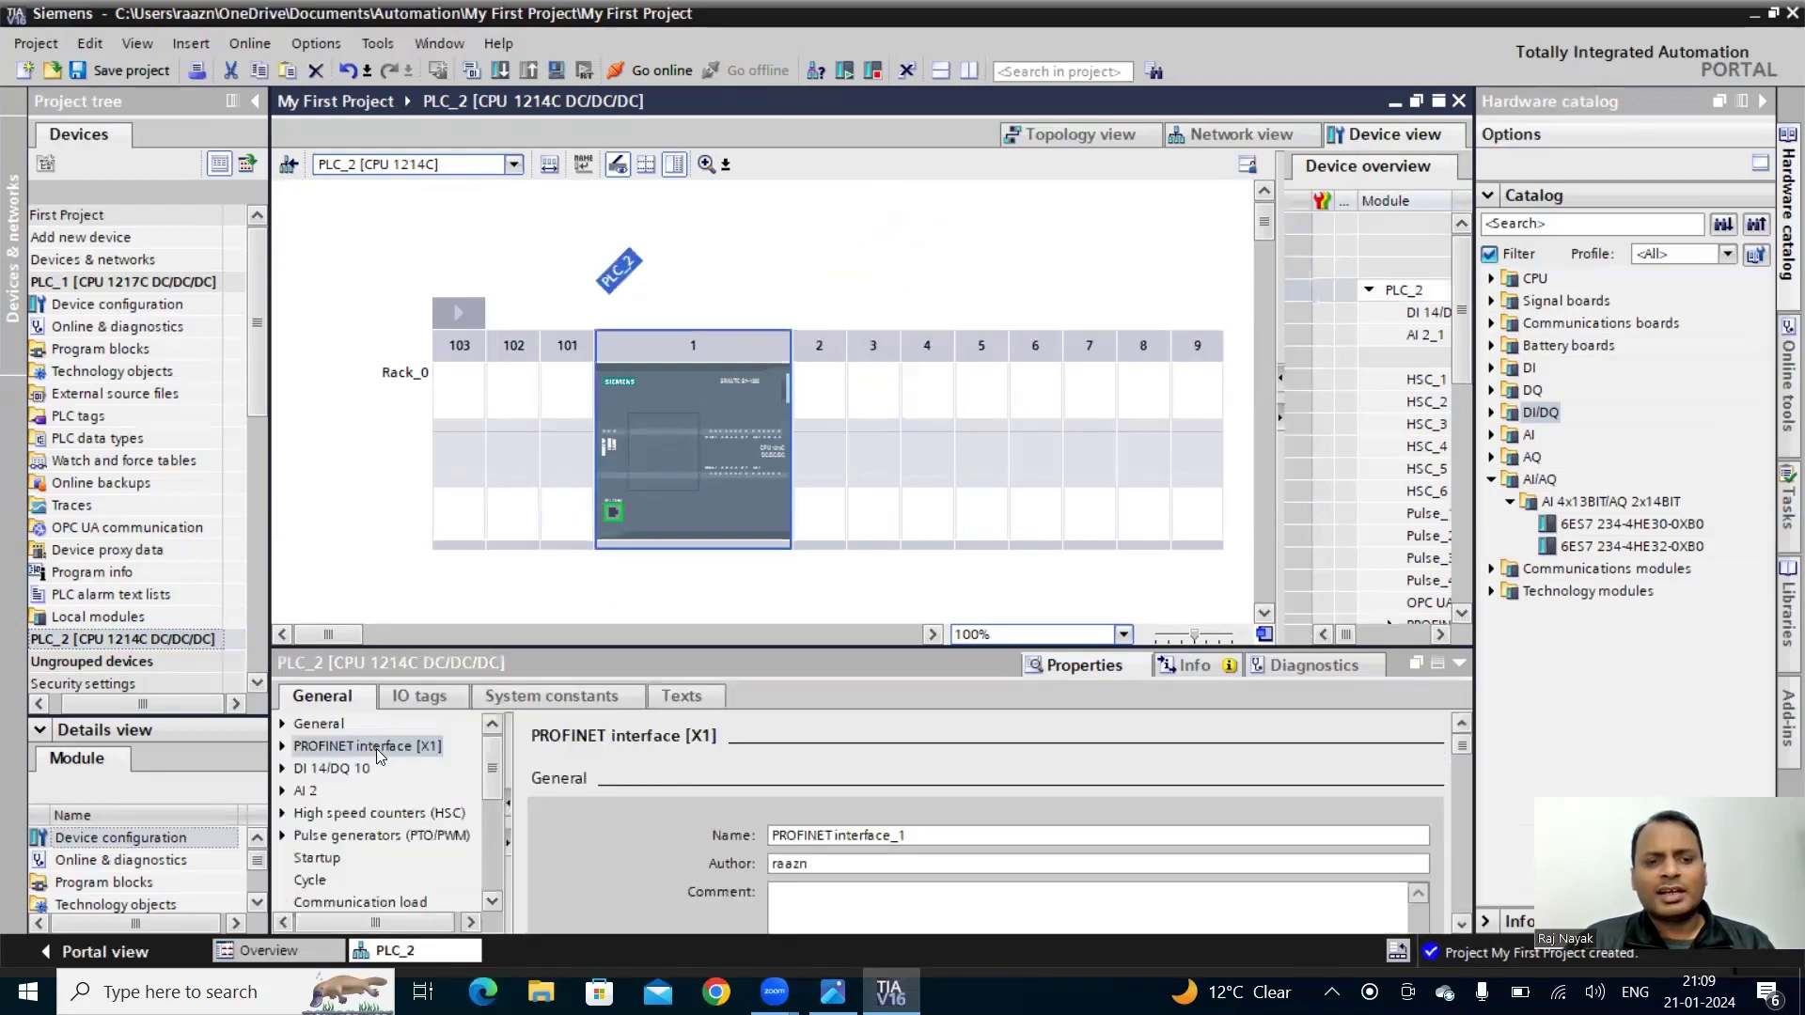
pyautogui.click(343, 744)
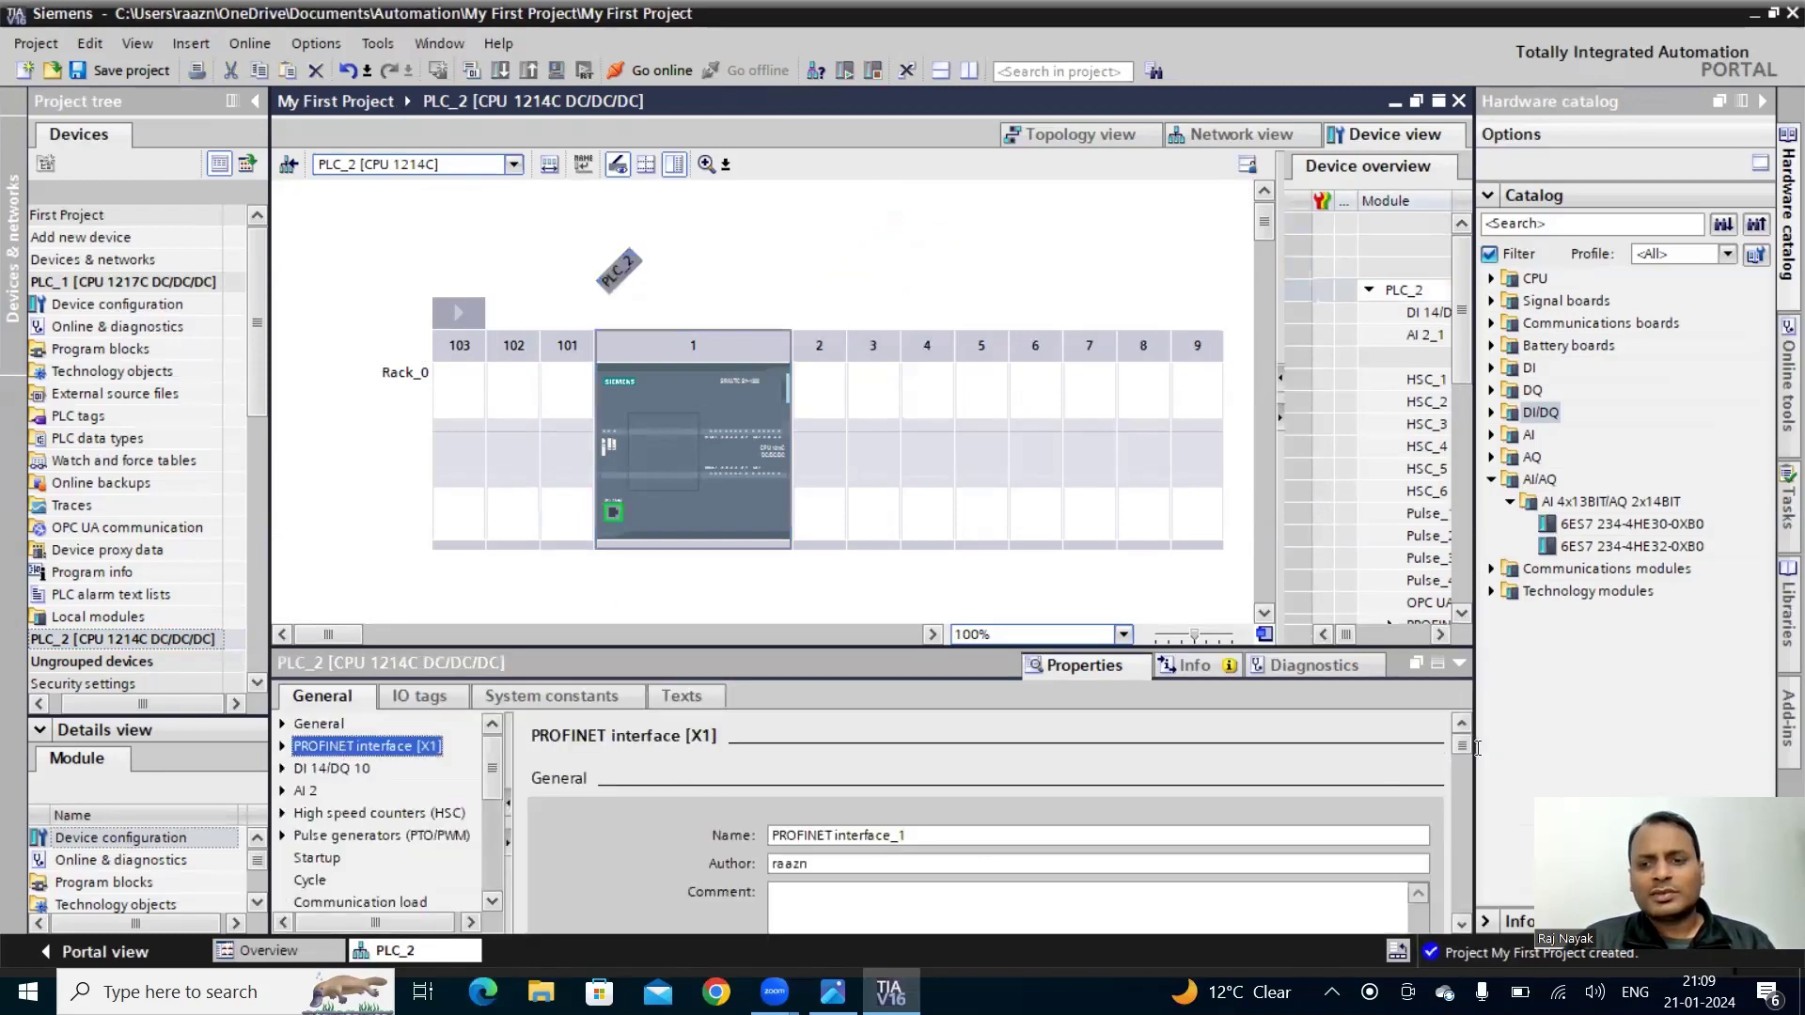
pyautogui.moveTo(1456, 746); pyautogui.dragTo(1459, 766)
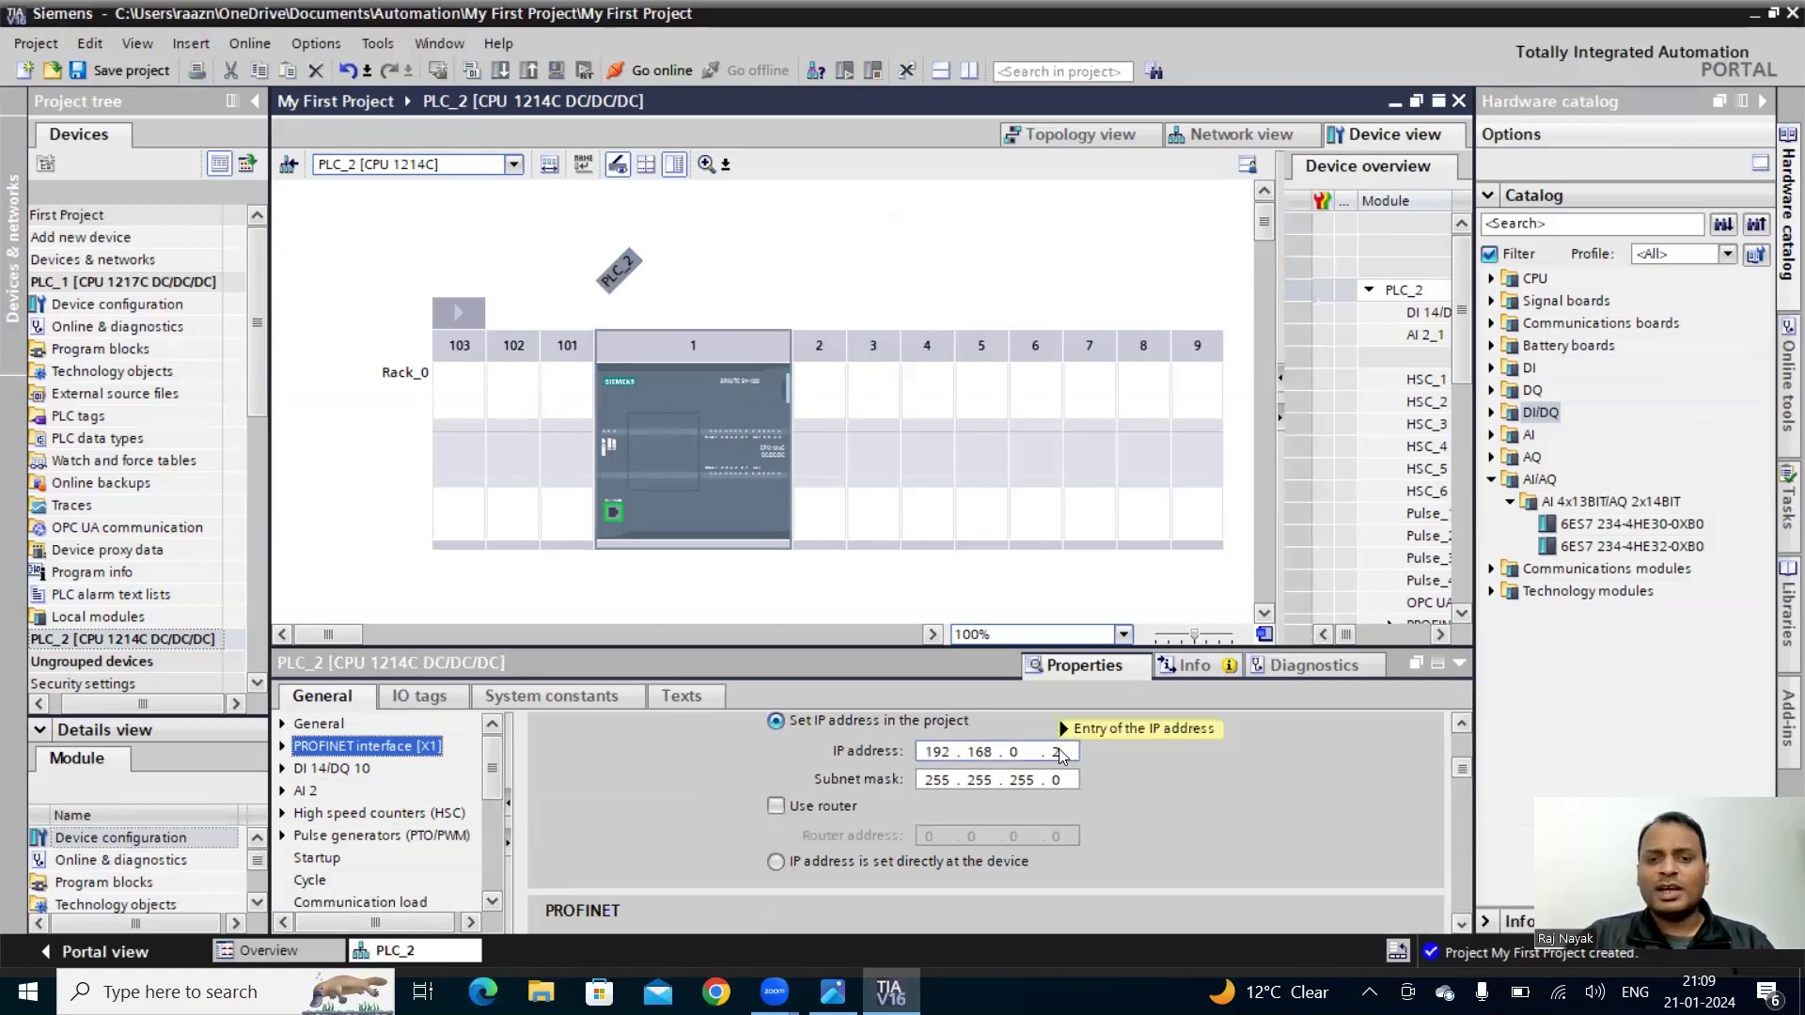
pyautogui.moveTo(1058, 748)
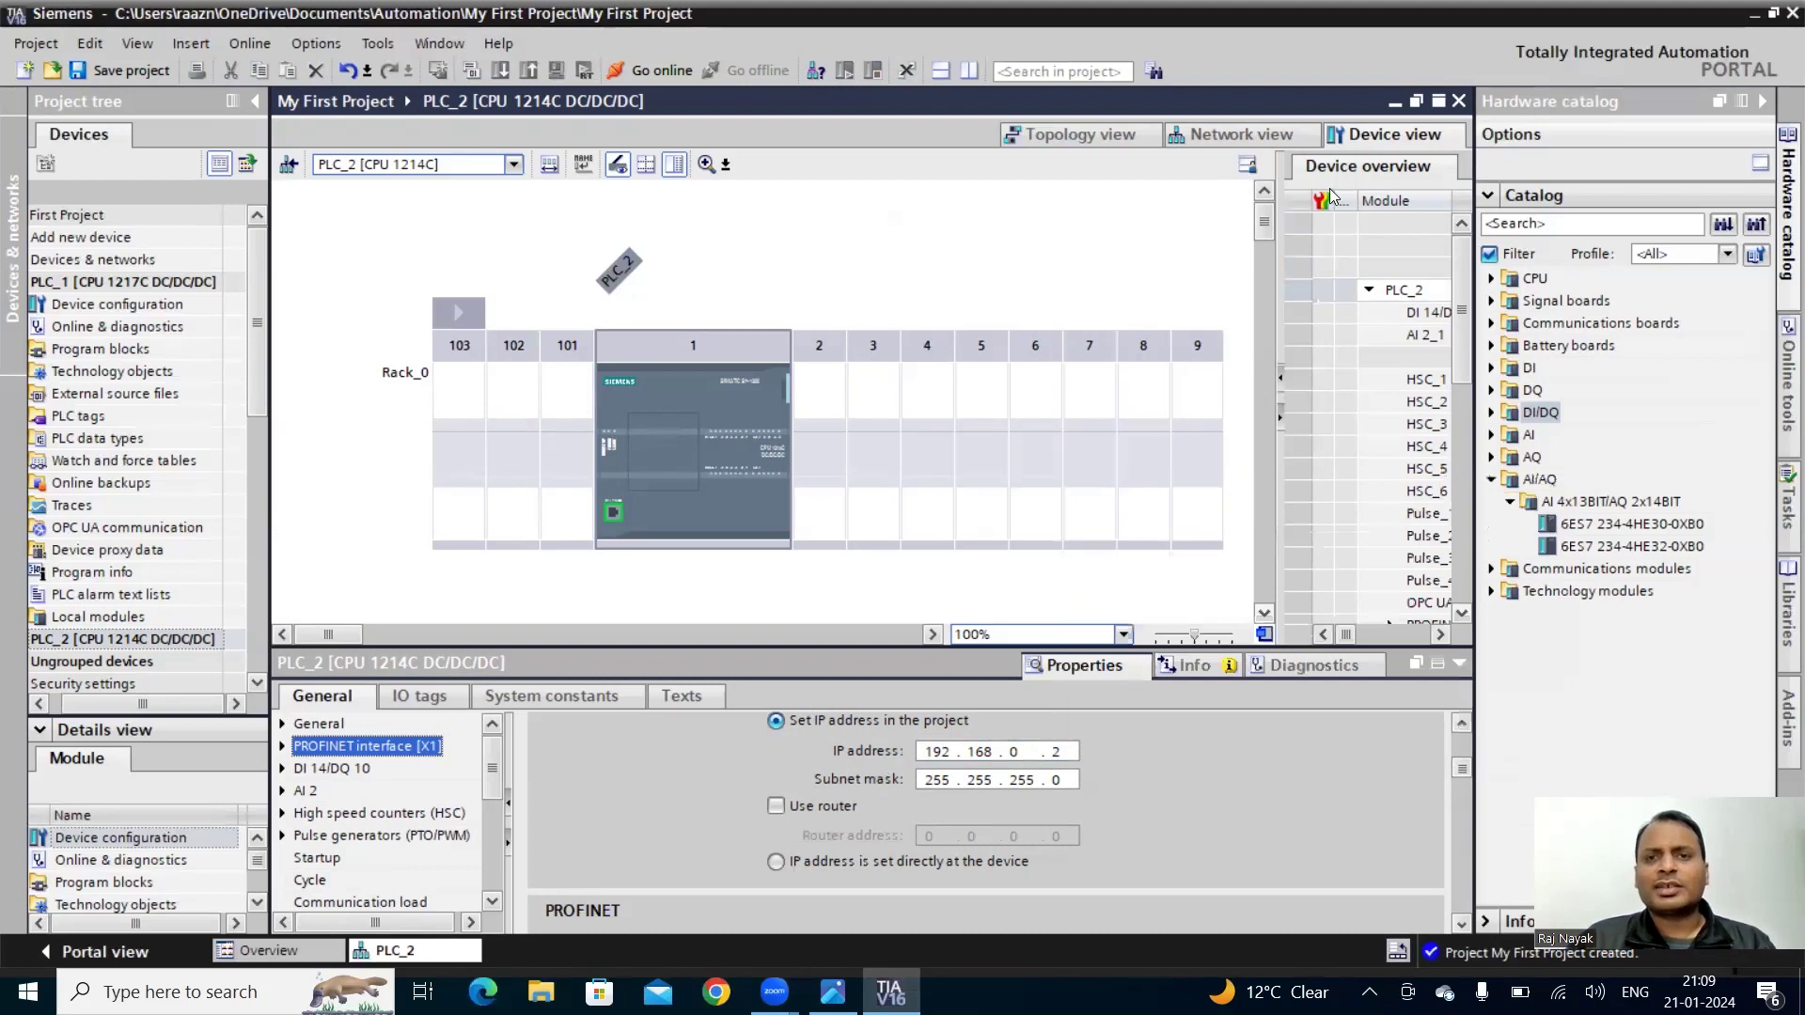
# - Return to the network view and review PLC_2's PROFINET interface settings and the PLC_1 station's project information
pyautogui.click(1260, 134)
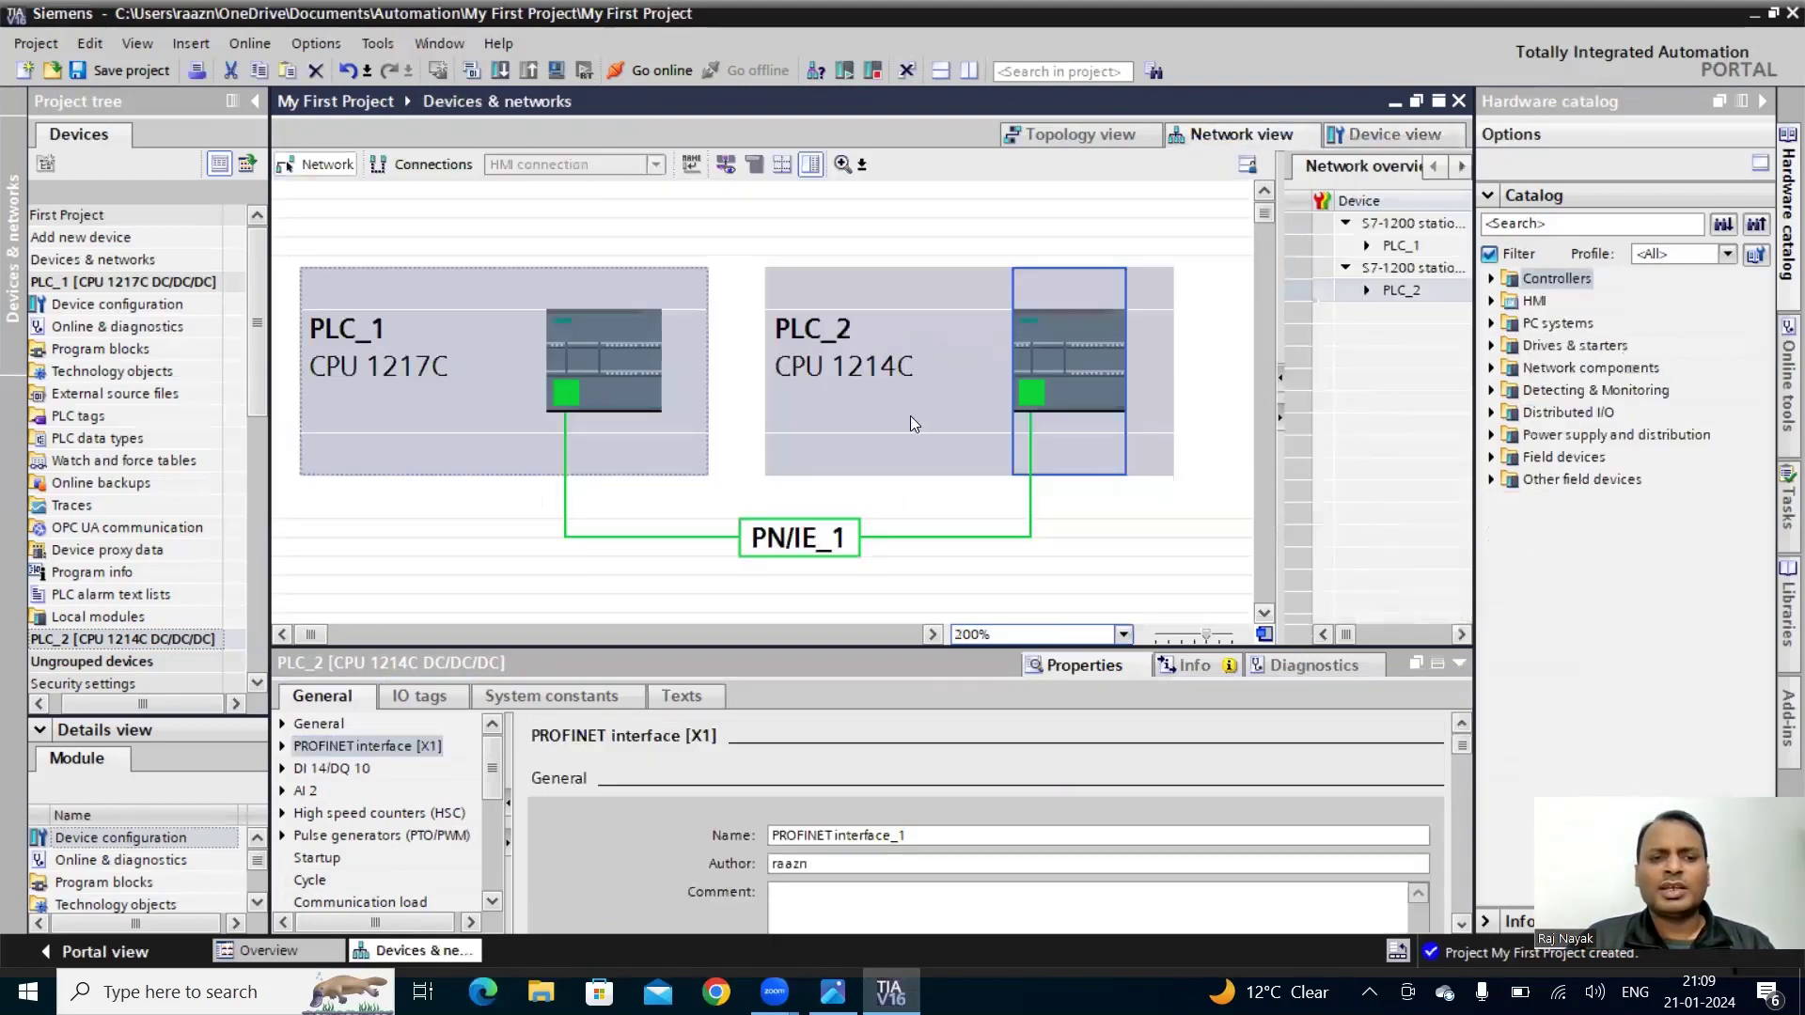
pyautogui.click(366, 747)
pyautogui.moveTo(1461, 739); pyautogui.dragTo(1458, 757)
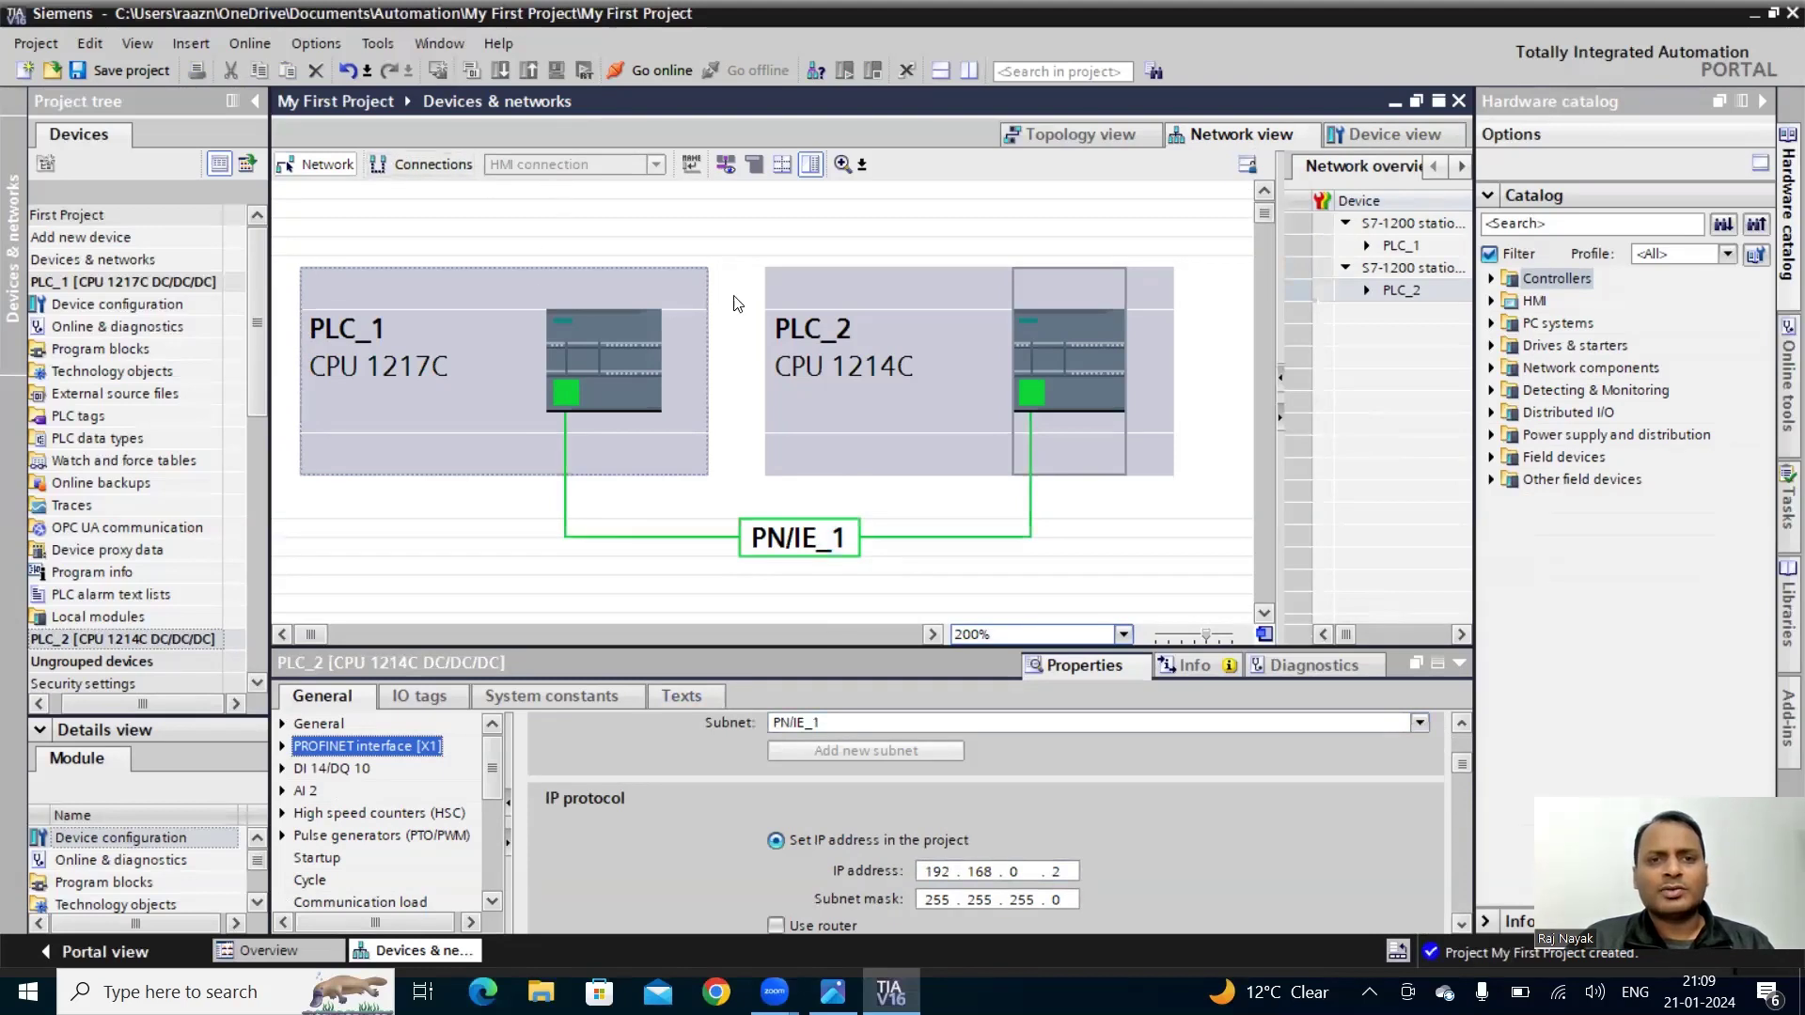
pyautogui.click(464, 421)
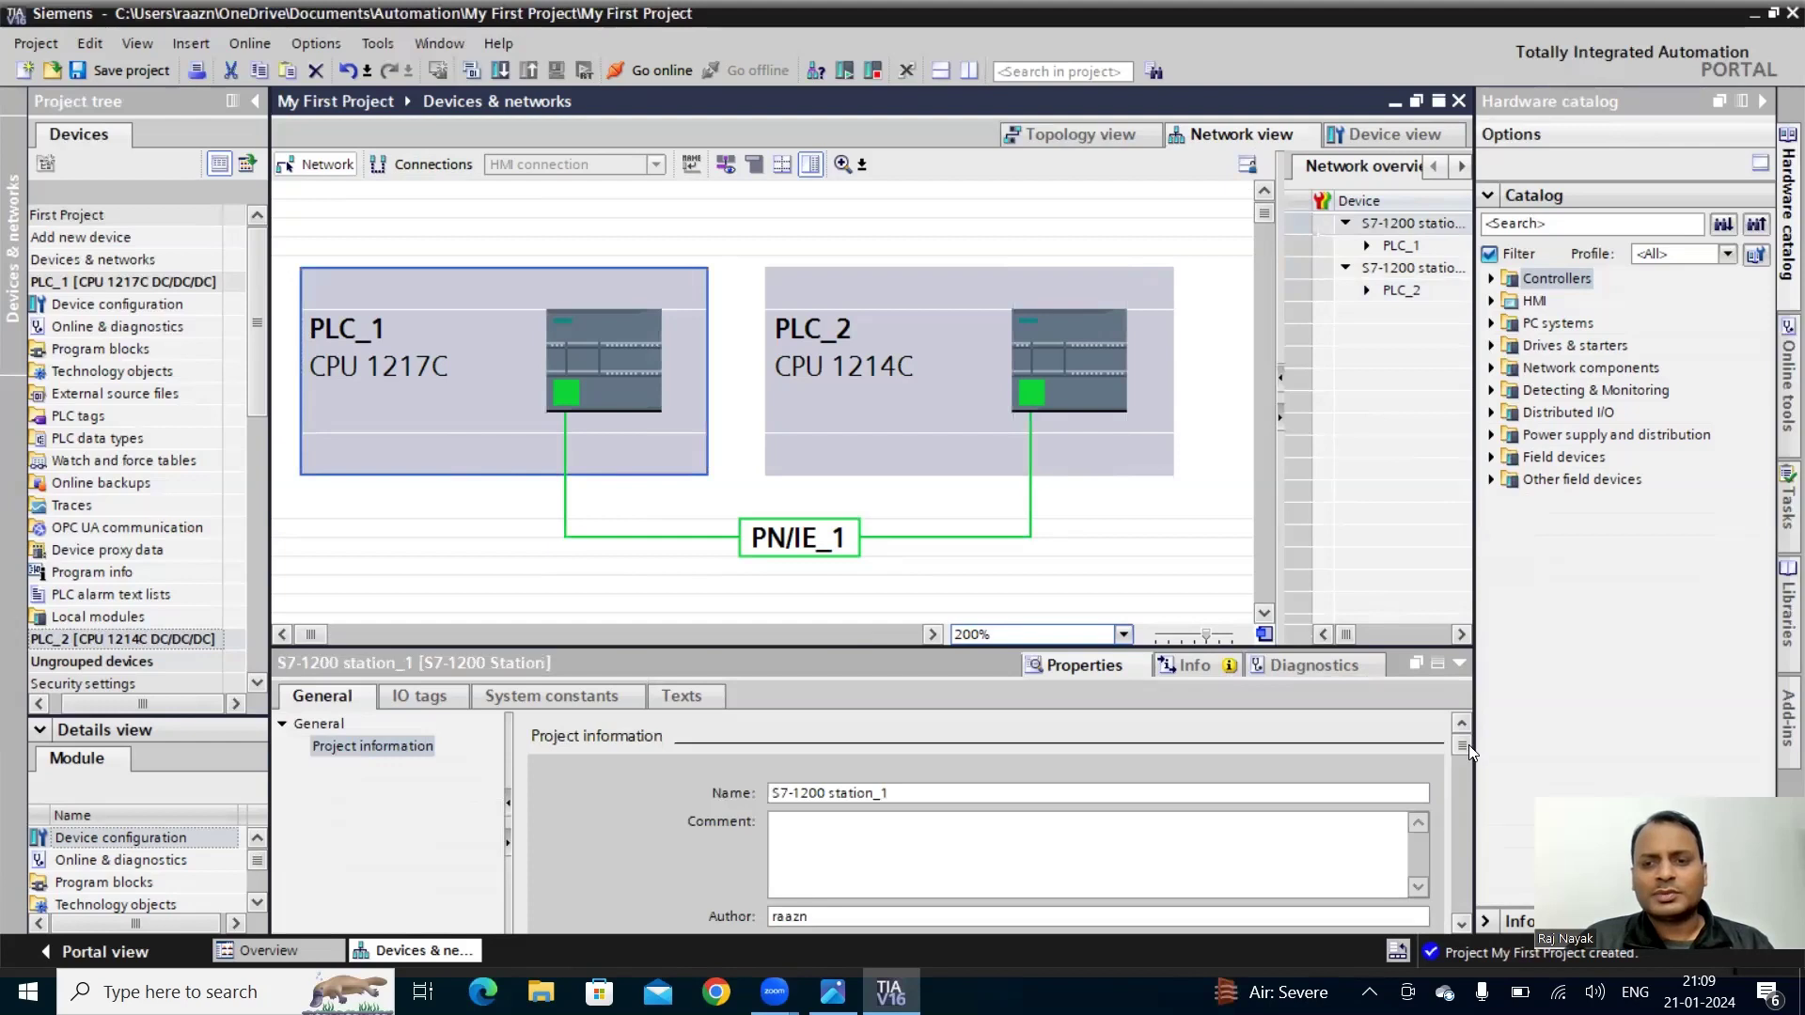
pyautogui.moveTo(1464, 766); pyautogui.dragTo(1421, 666)
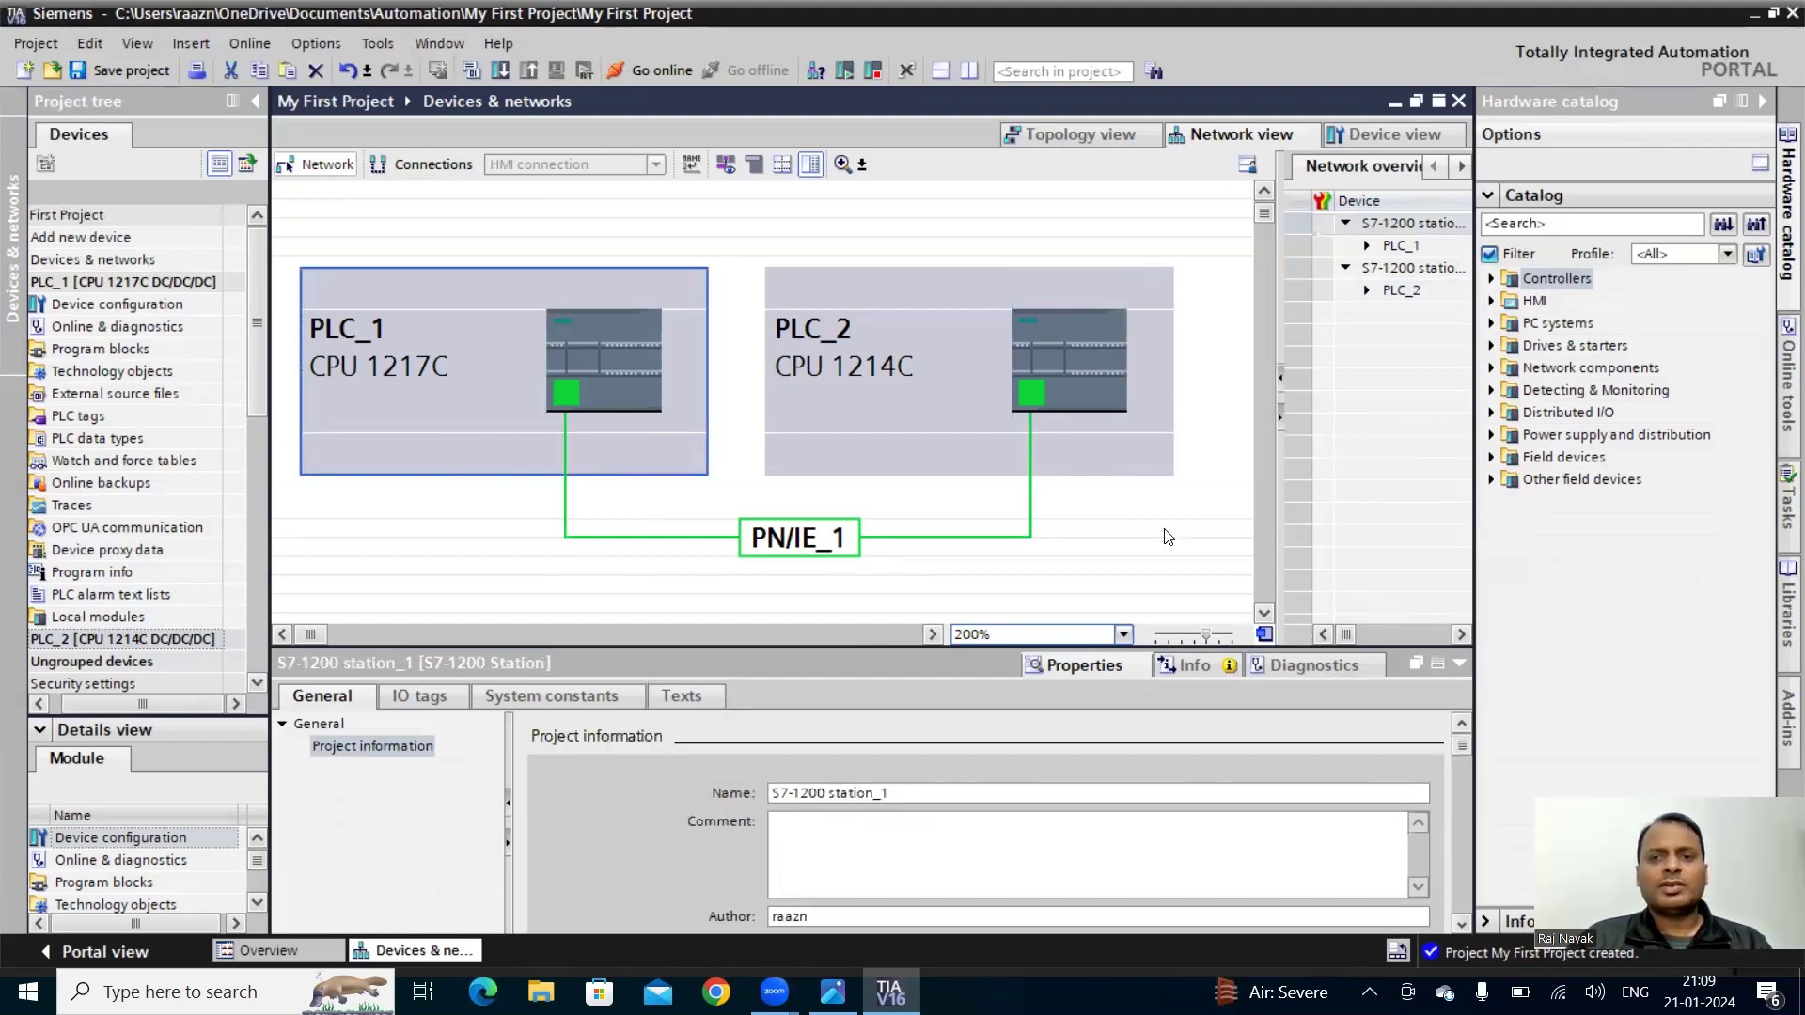
pyautogui.click(1186, 498)
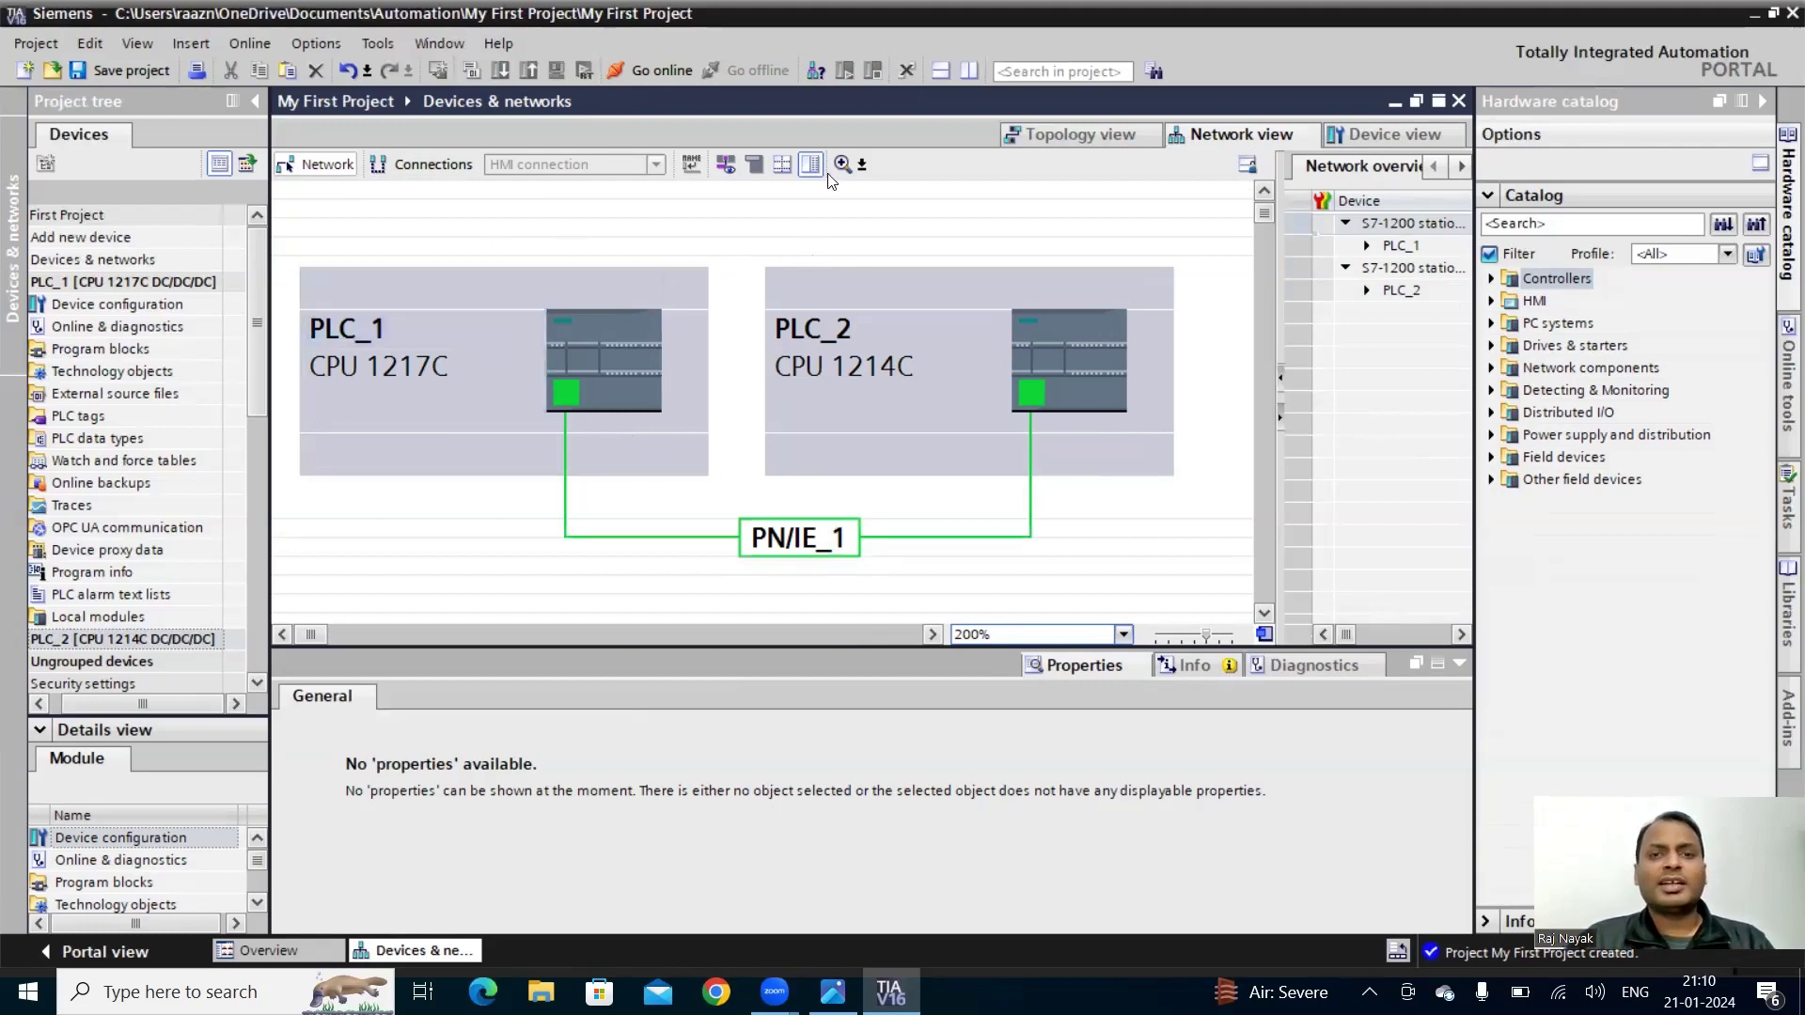
# - Display PLC_1 [CPU 1217C] in the device view at 200% zoom
pyautogui.click(1363, 139)
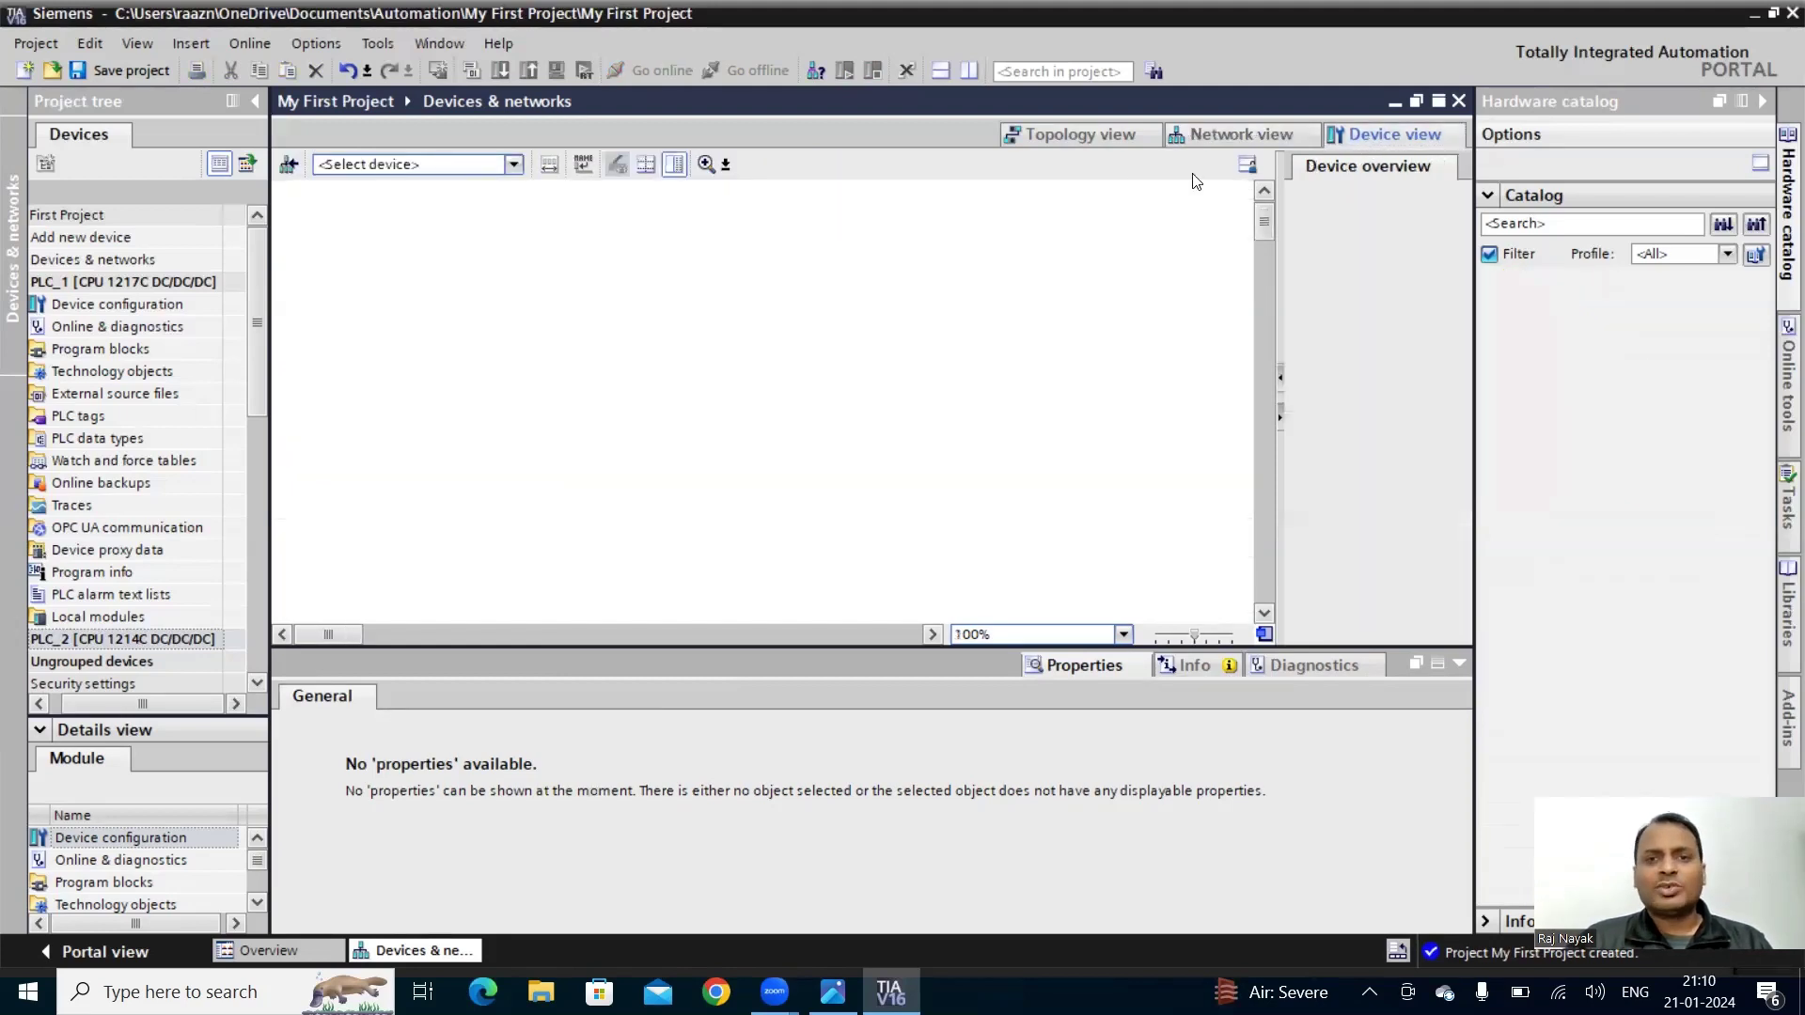
pyautogui.click(1240, 136)
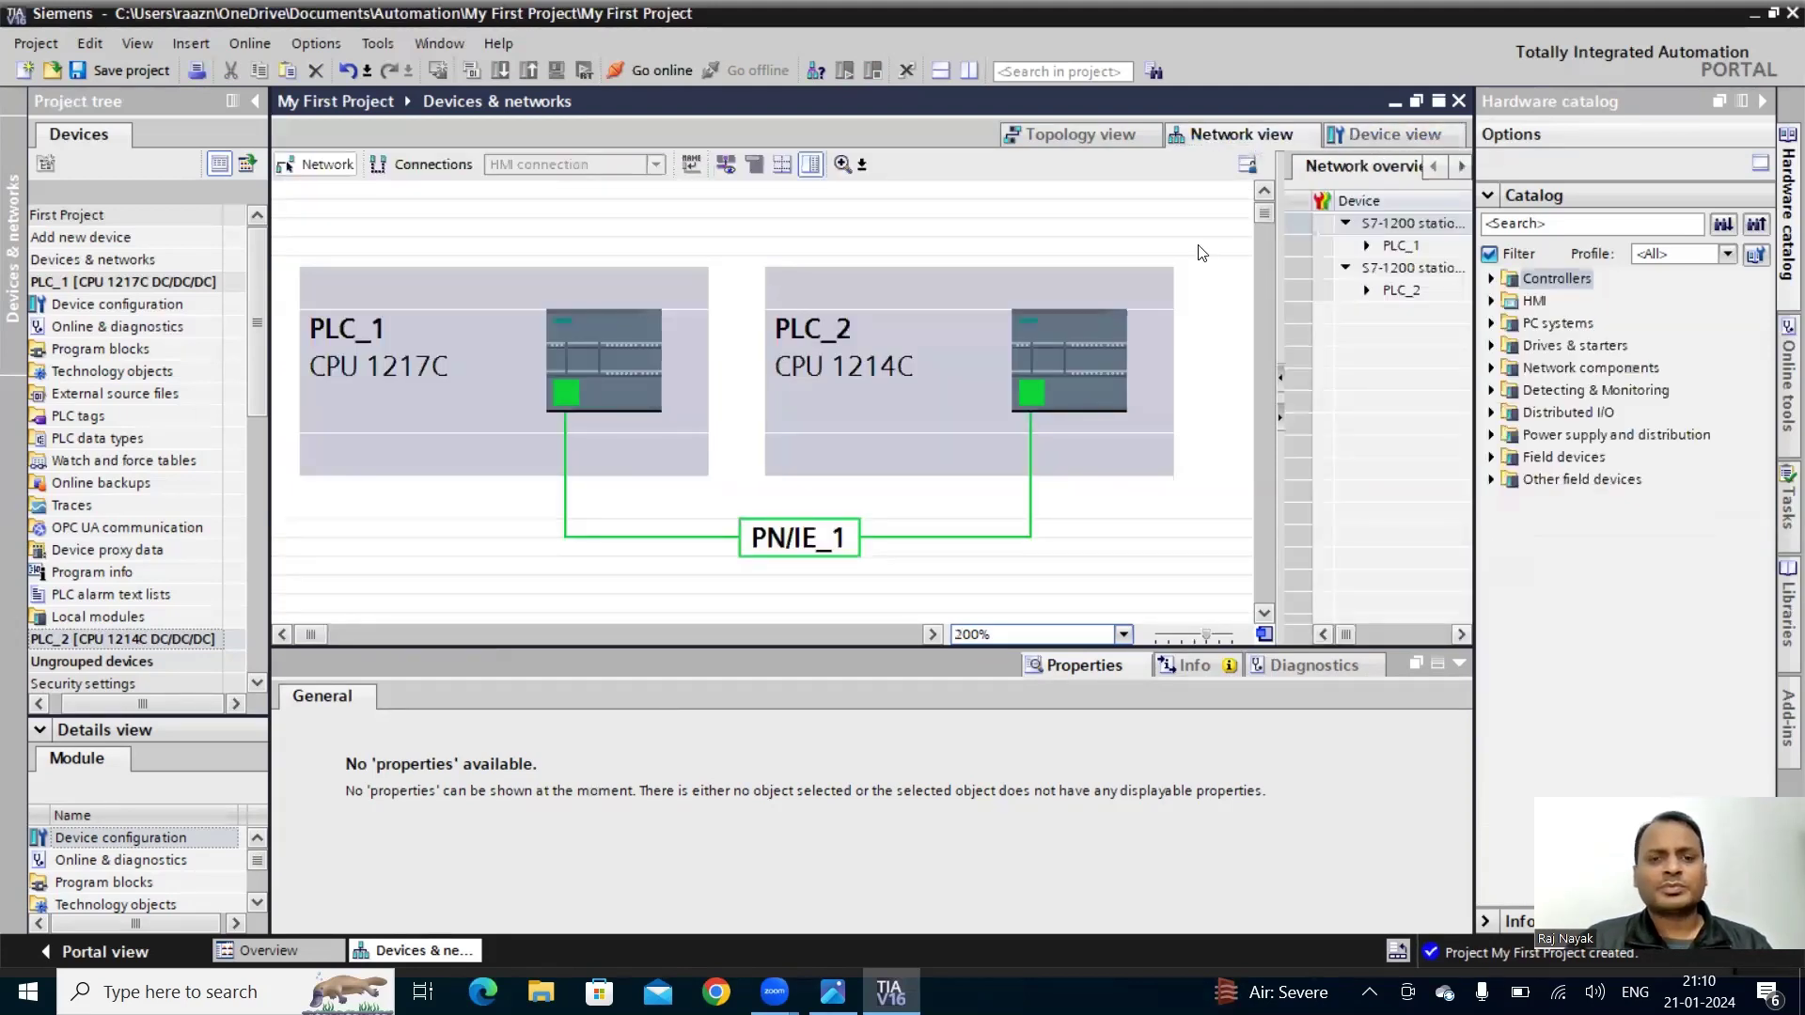
pyautogui.click(1370, 138)
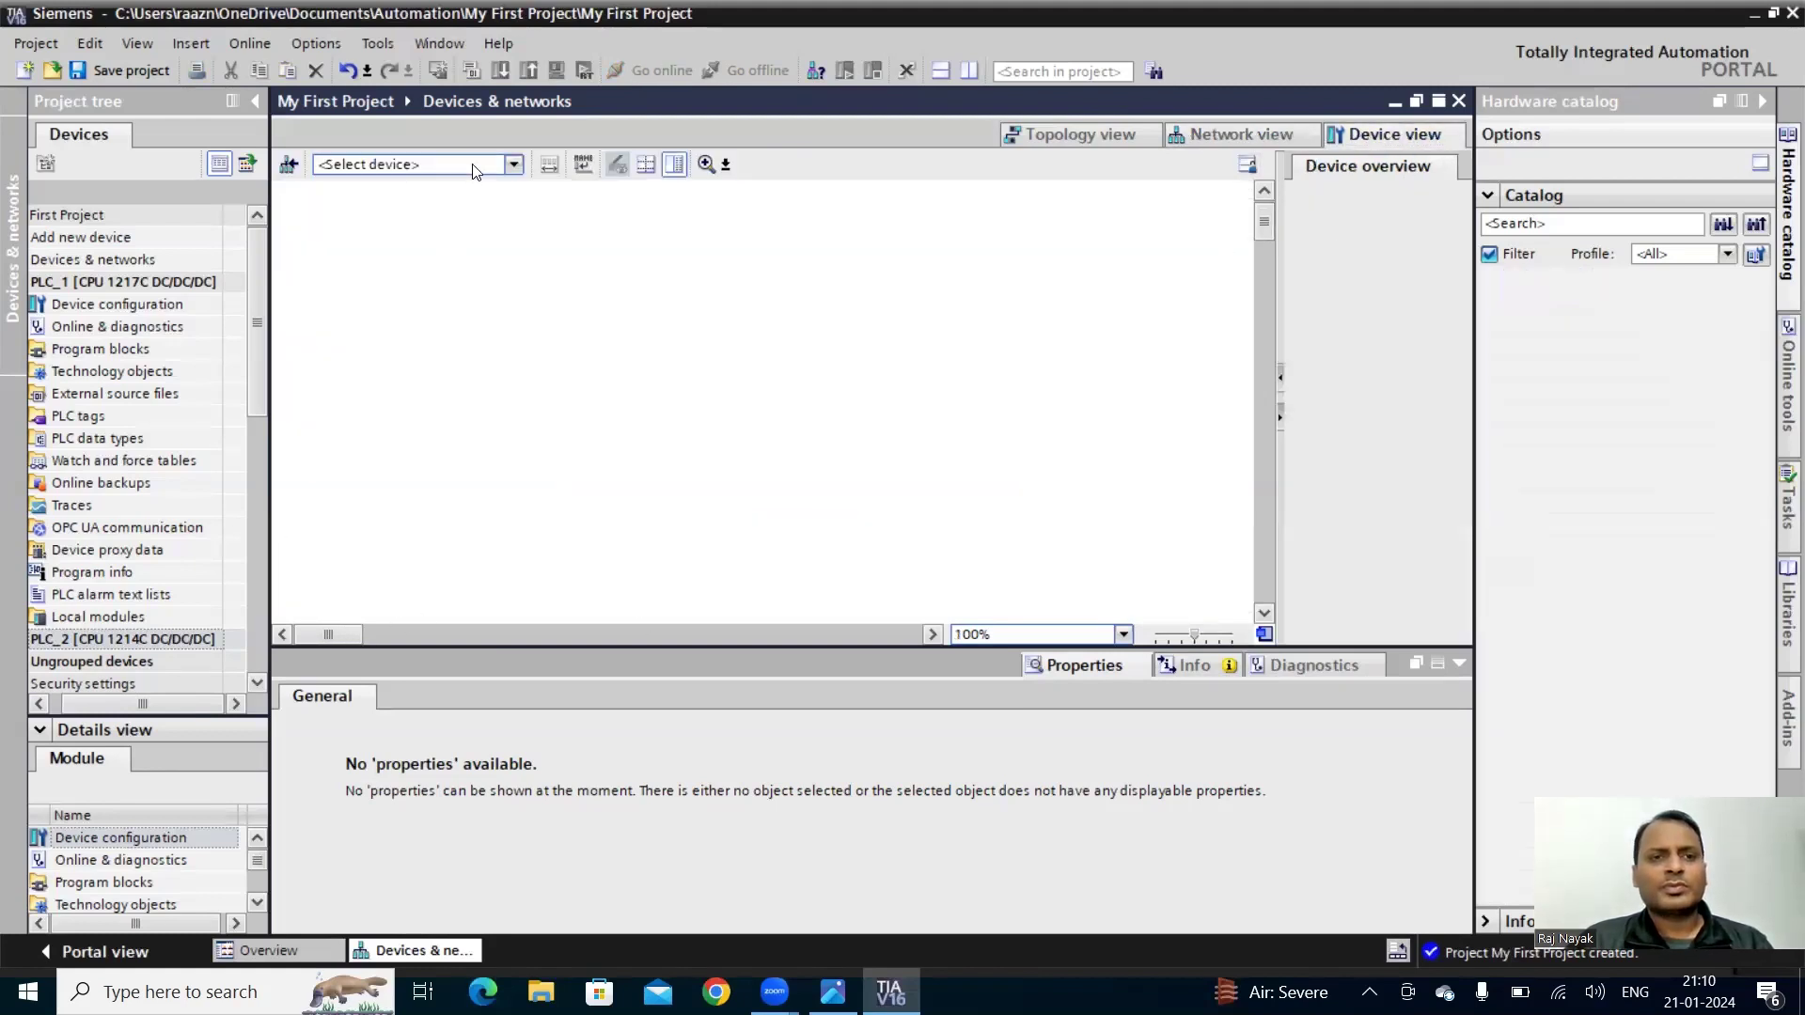
pyautogui.click(514, 166)
pyautogui.click(429, 201)
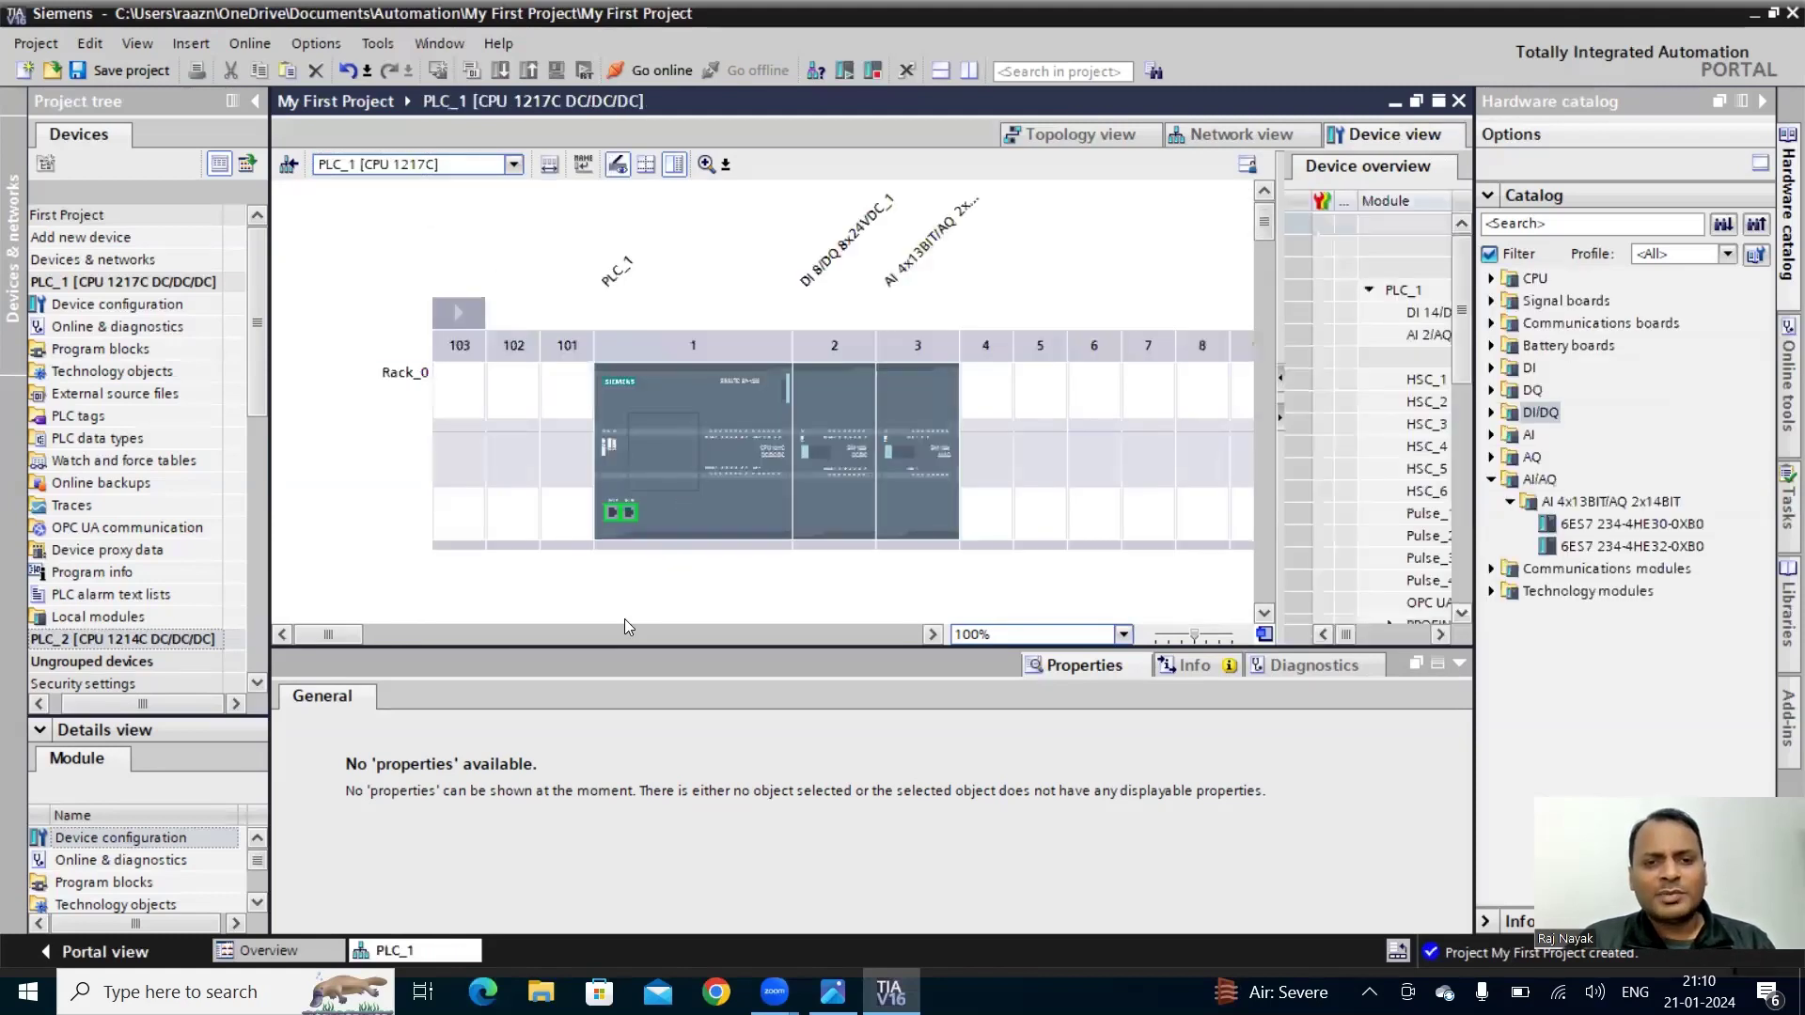
pyautogui.click(1124, 634)
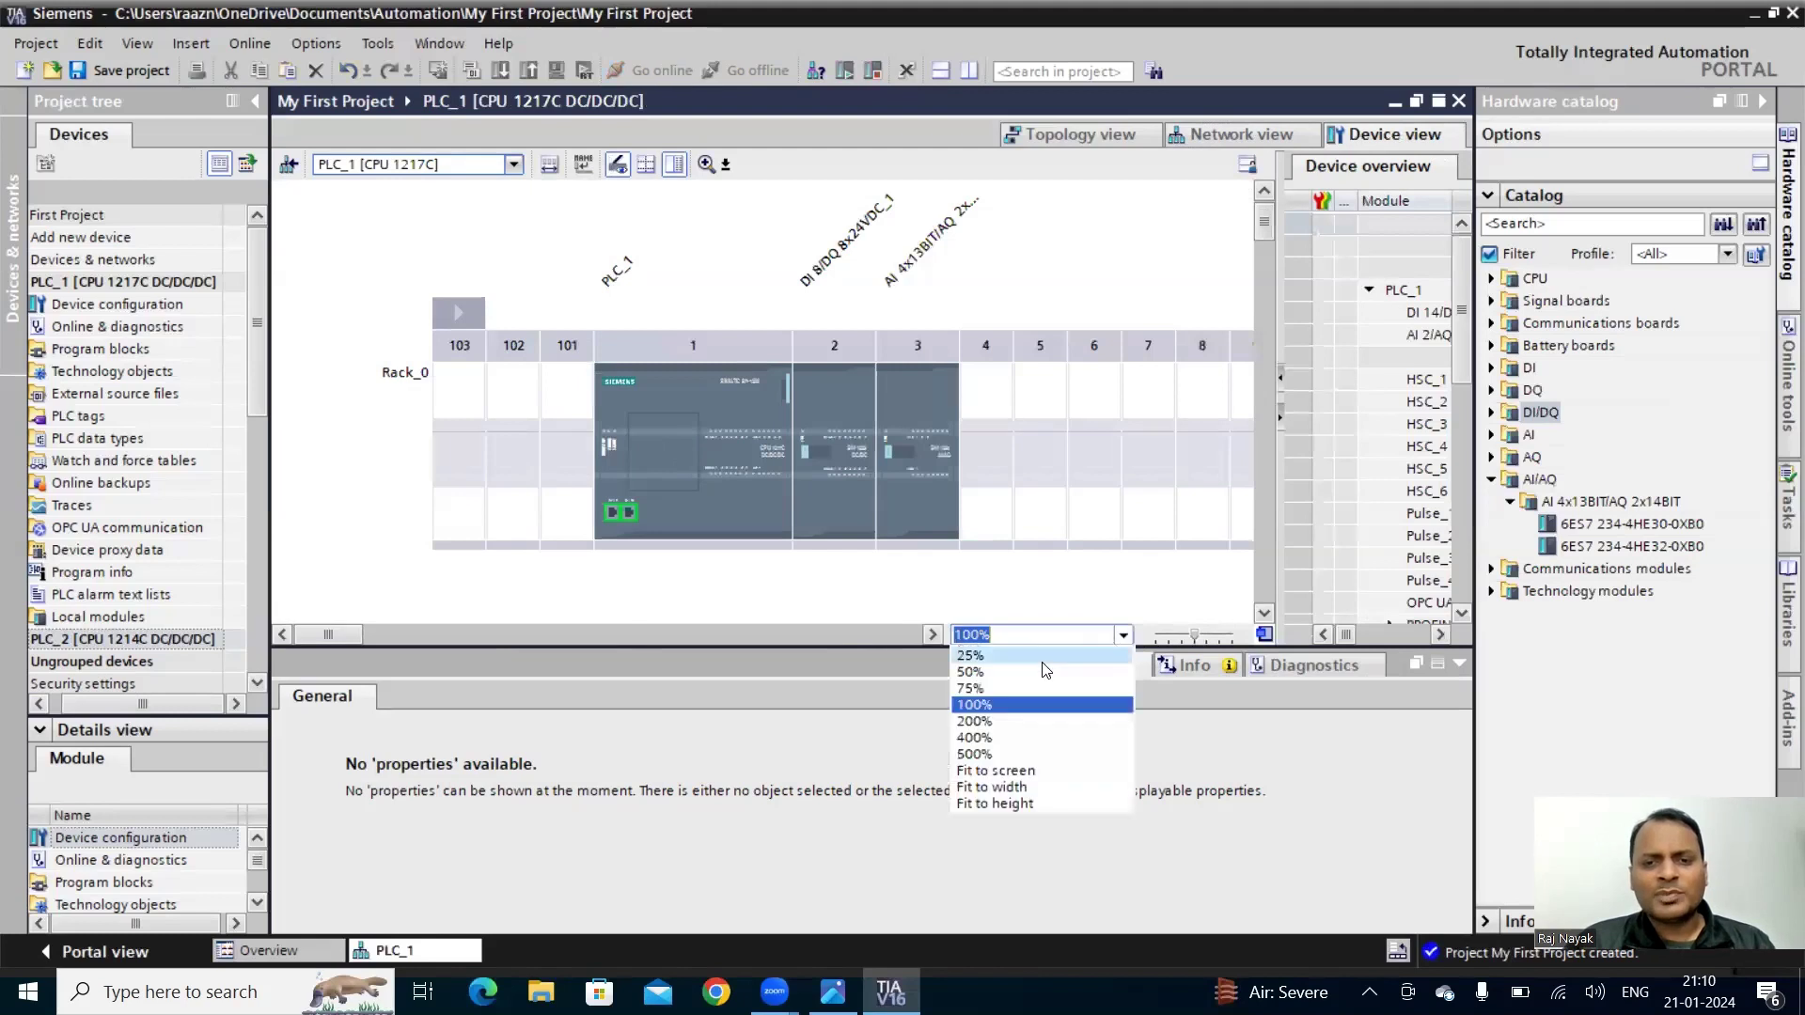
pyautogui.click(994, 722)
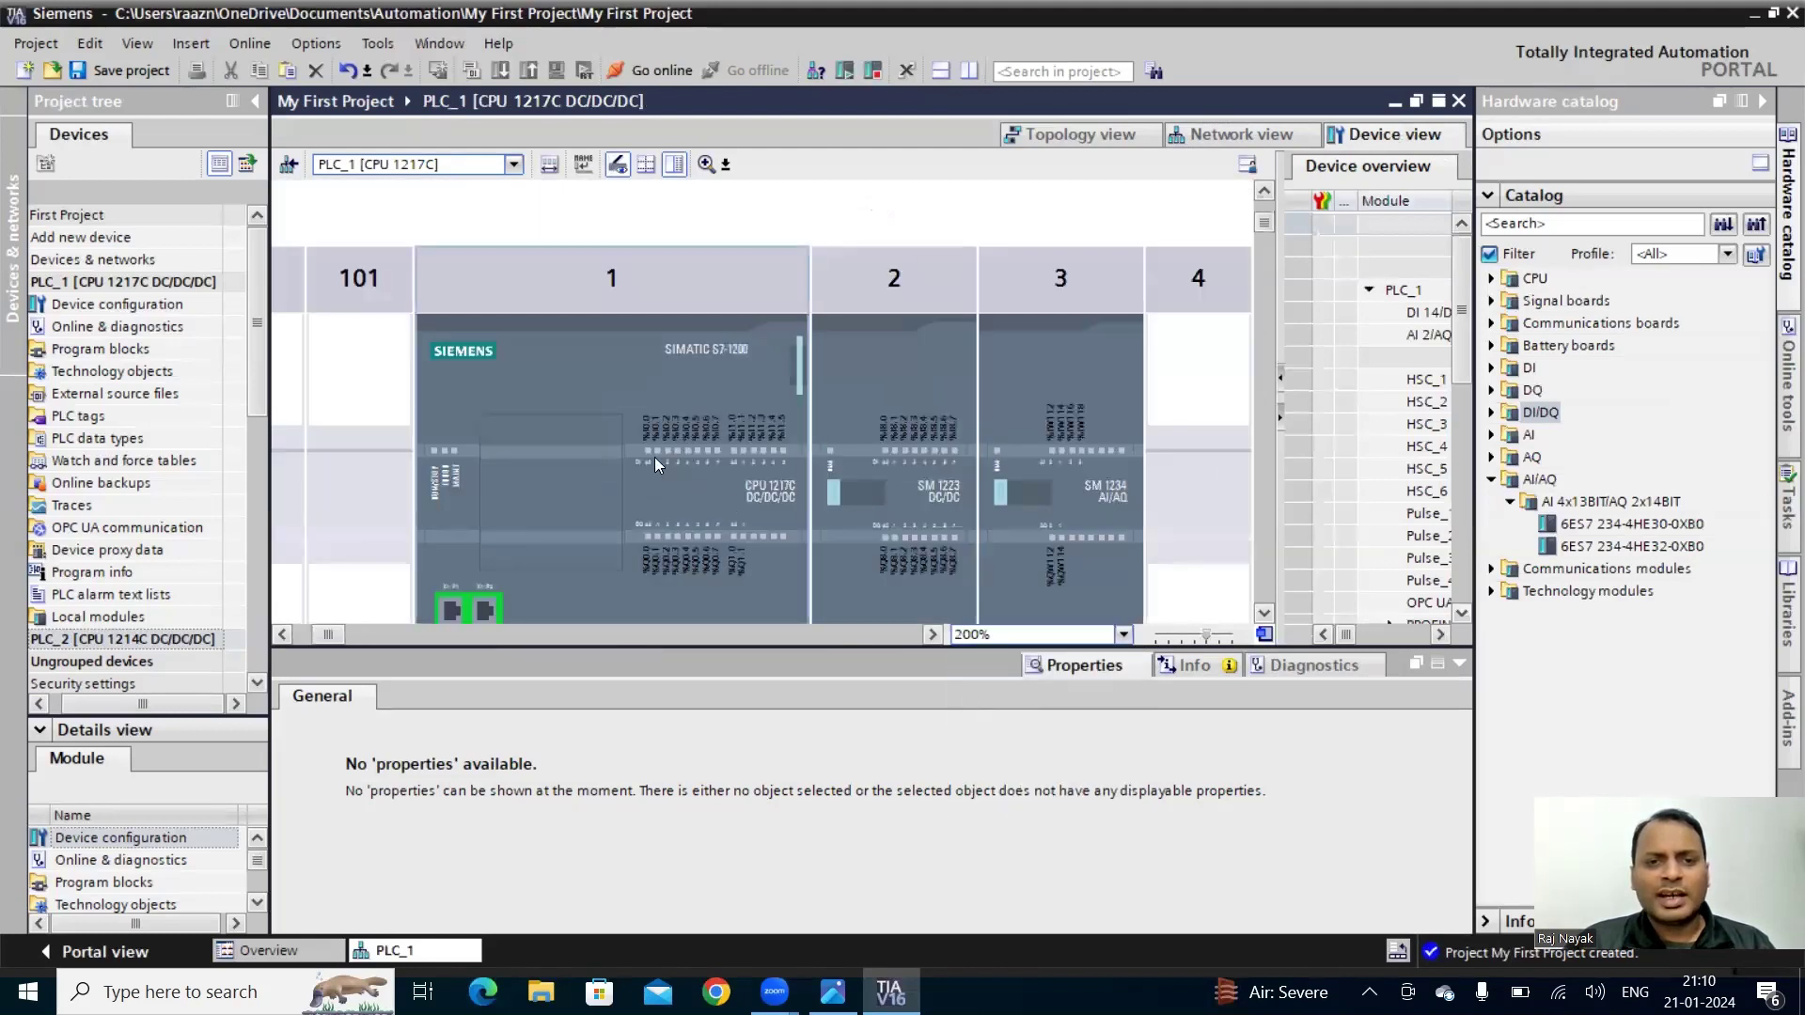
# - Enlarge the PLC_1 rack to 400% and examine the input and output addresses on the CPU and its signal modules
pyautogui.click(1123, 635)
pyautogui.click(982, 739)
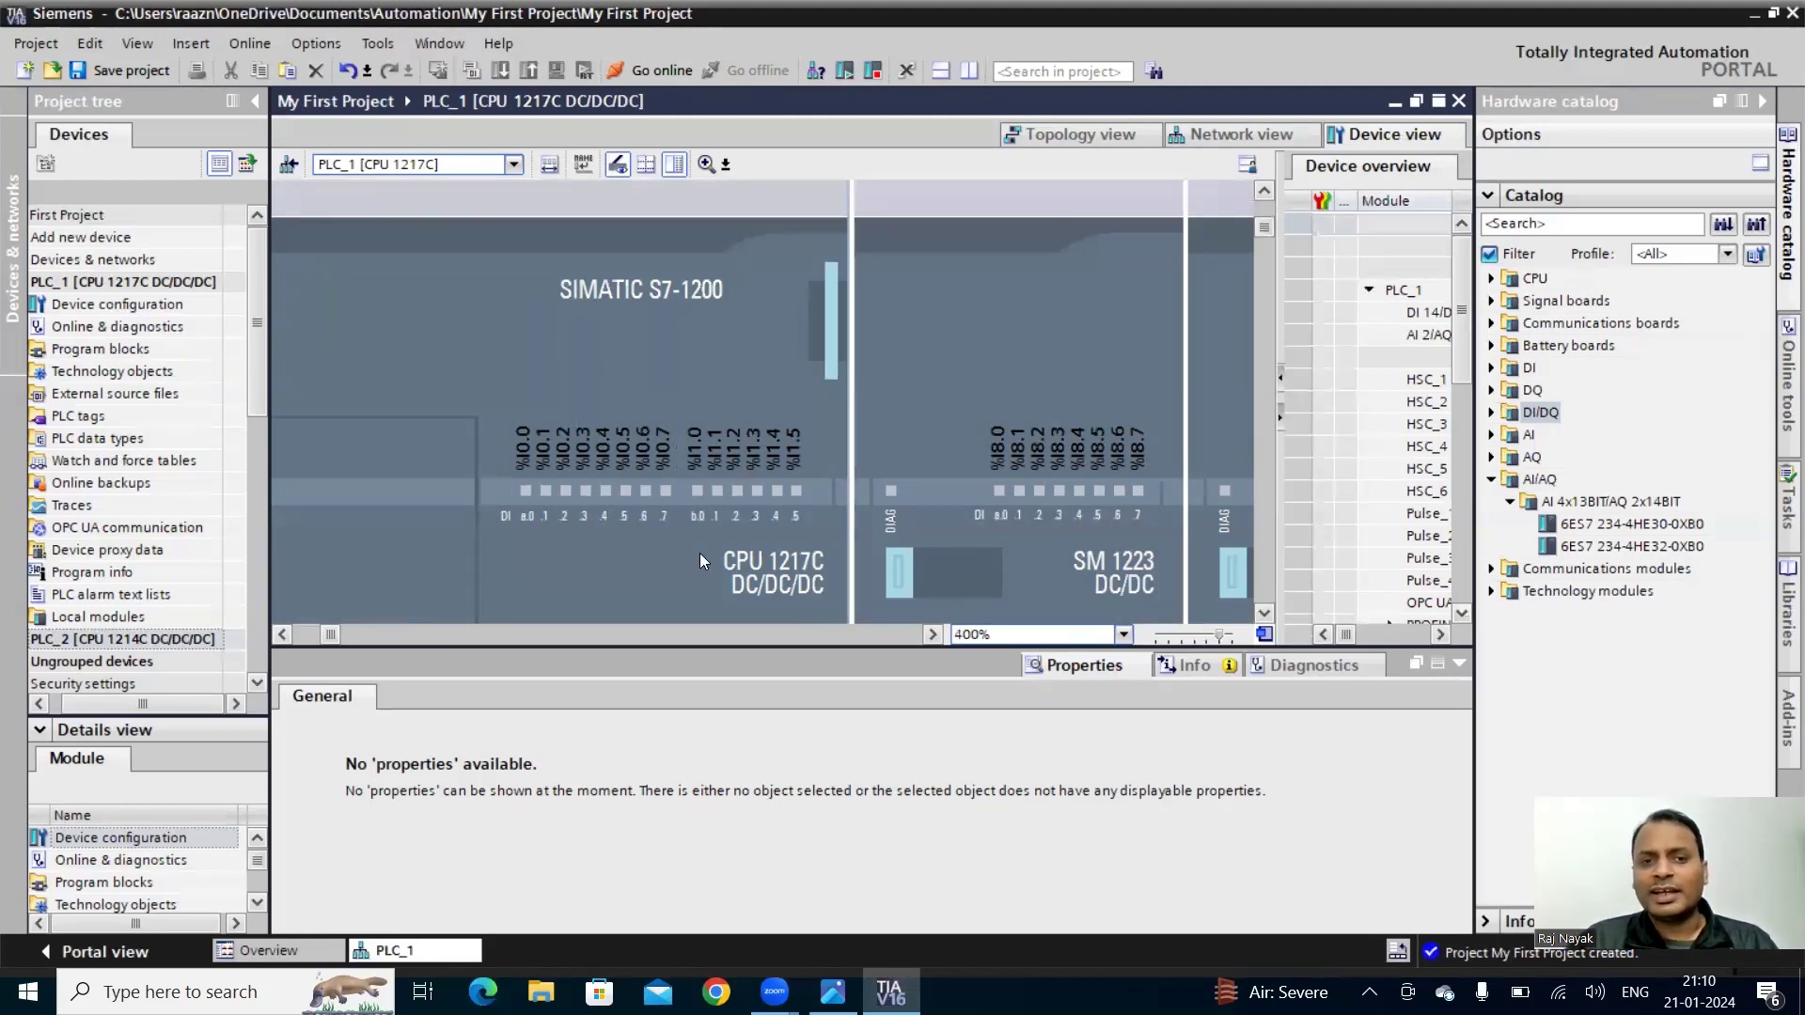
pyautogui.scroll(-3, 707, 517)
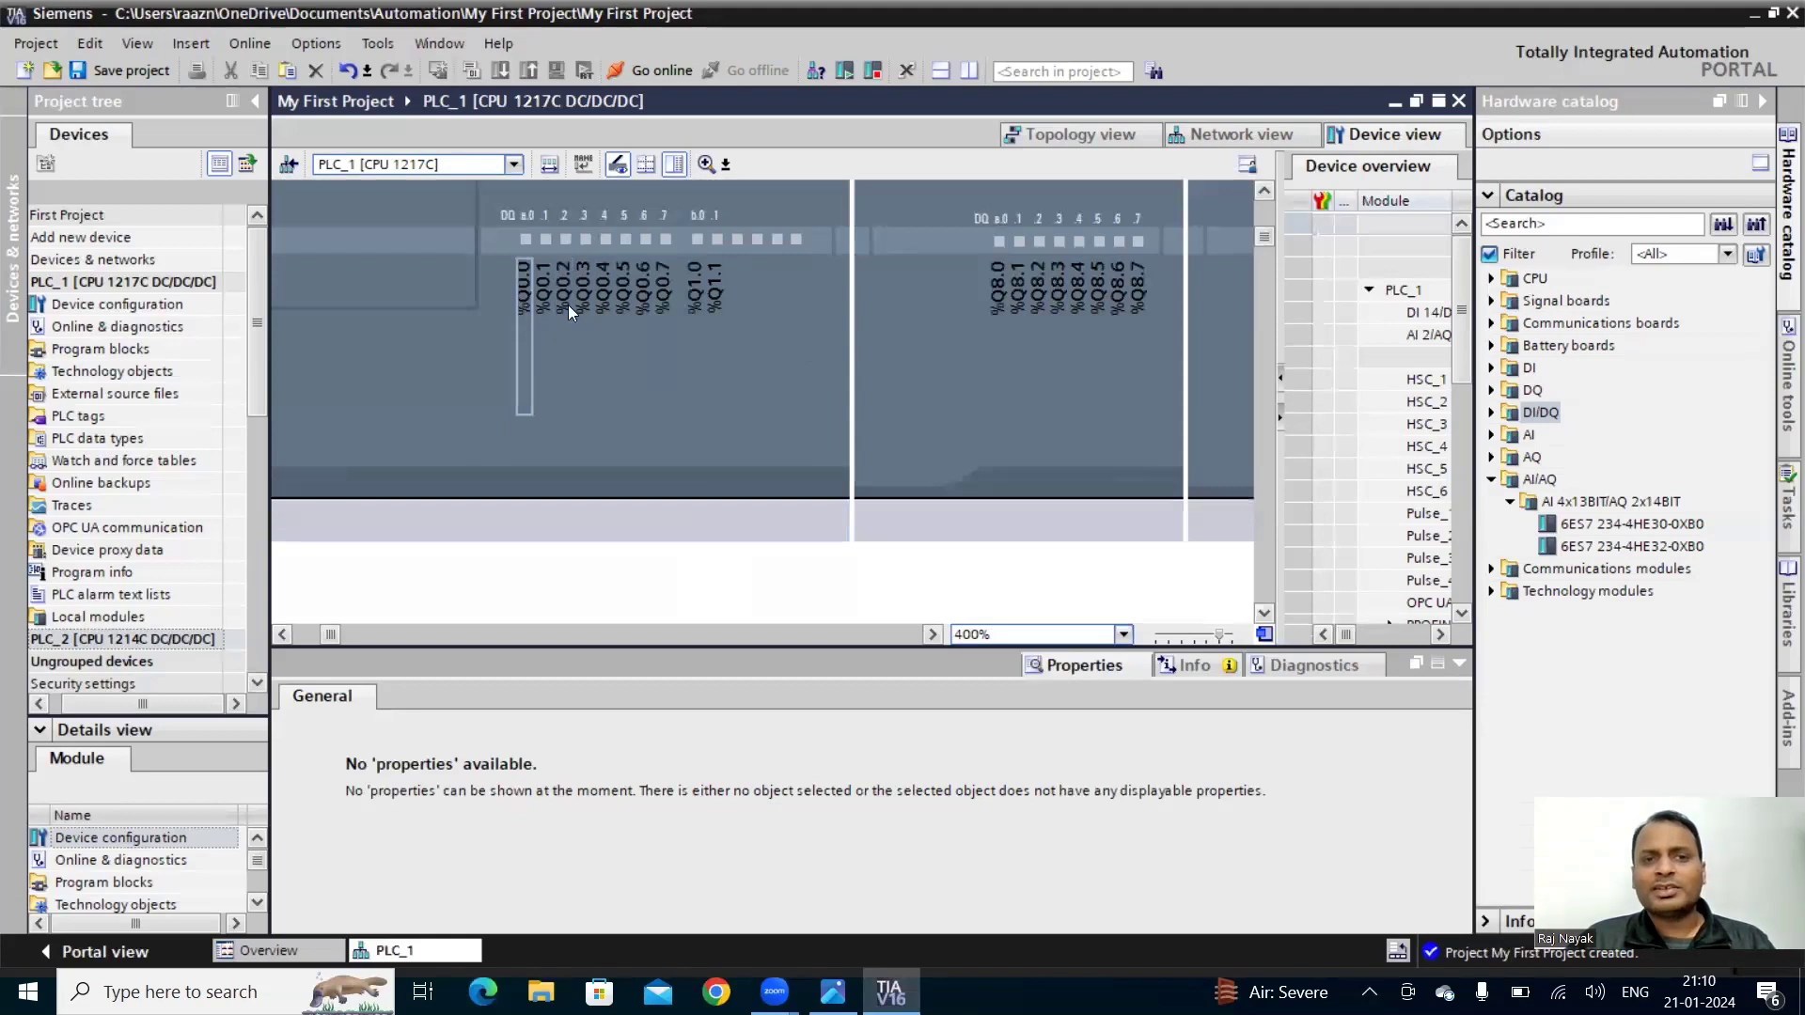
pyautogui.click(931, 636)
pyautogui.moveTo(929, 637); pyautogui.dragTo(928, 630)
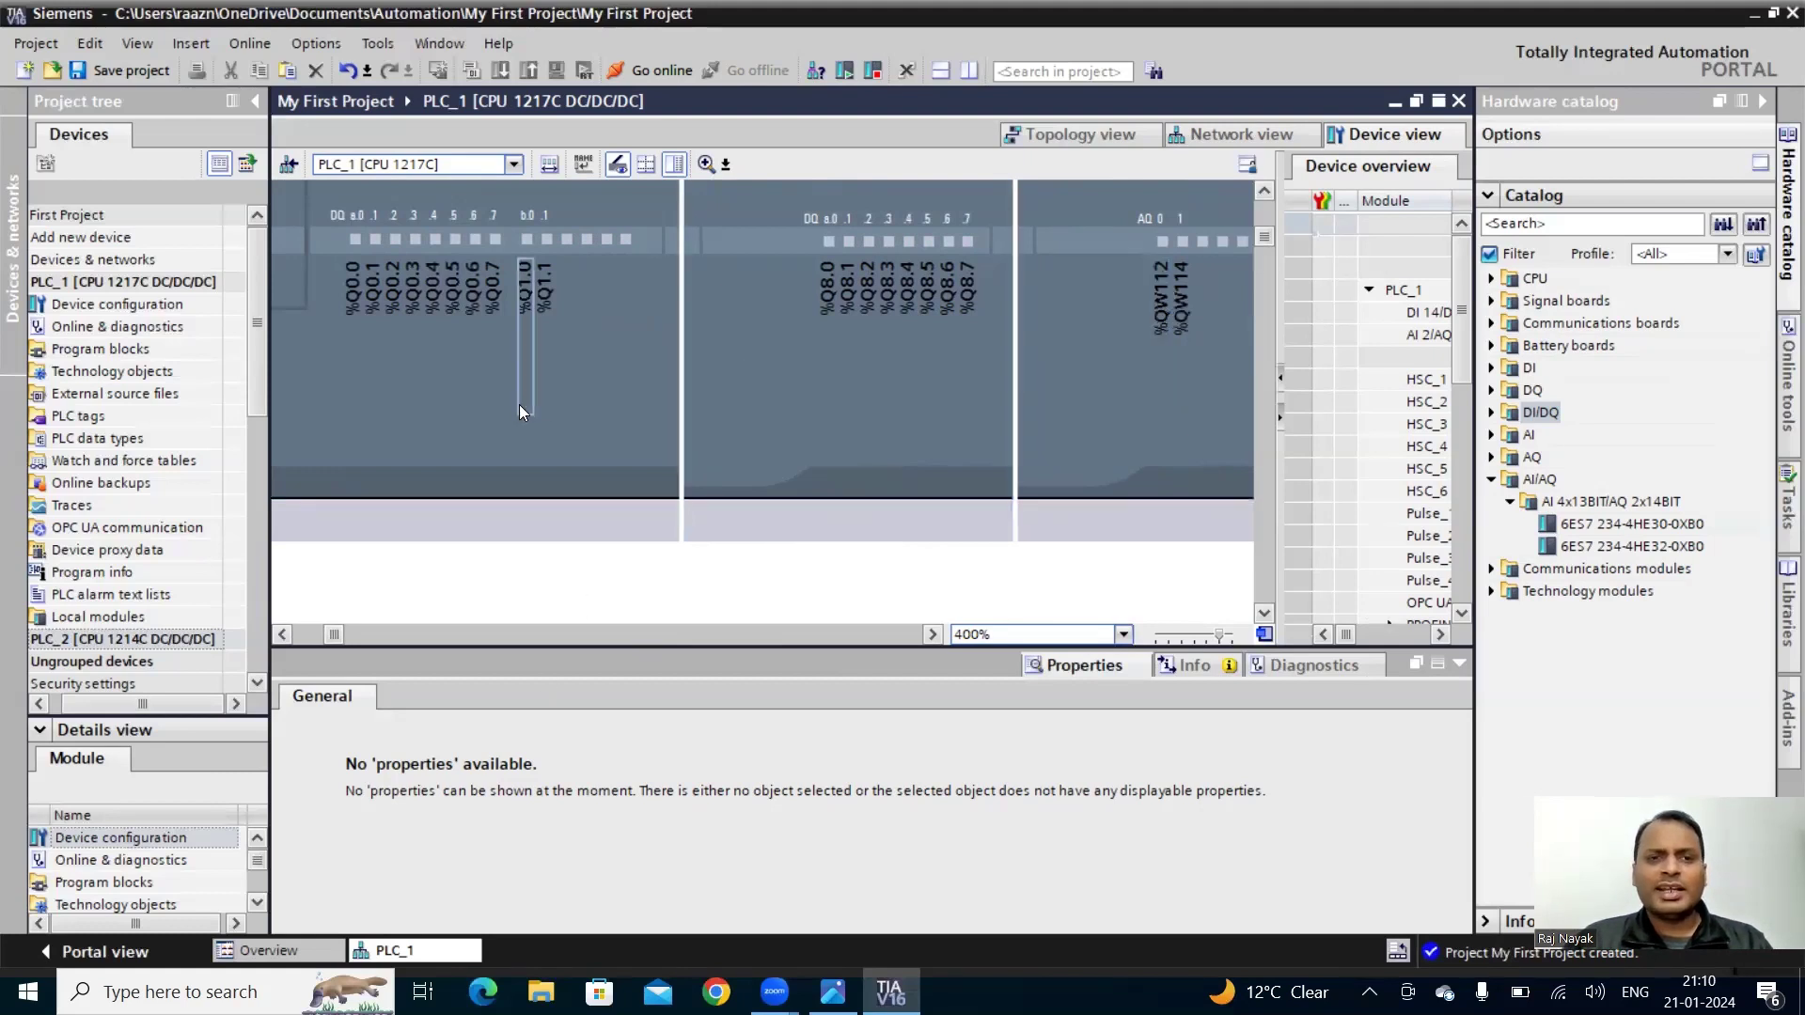
# - Select the PLC_1 CPU and view its general properties and its IO tags list
pyautogui.click(453, 423)
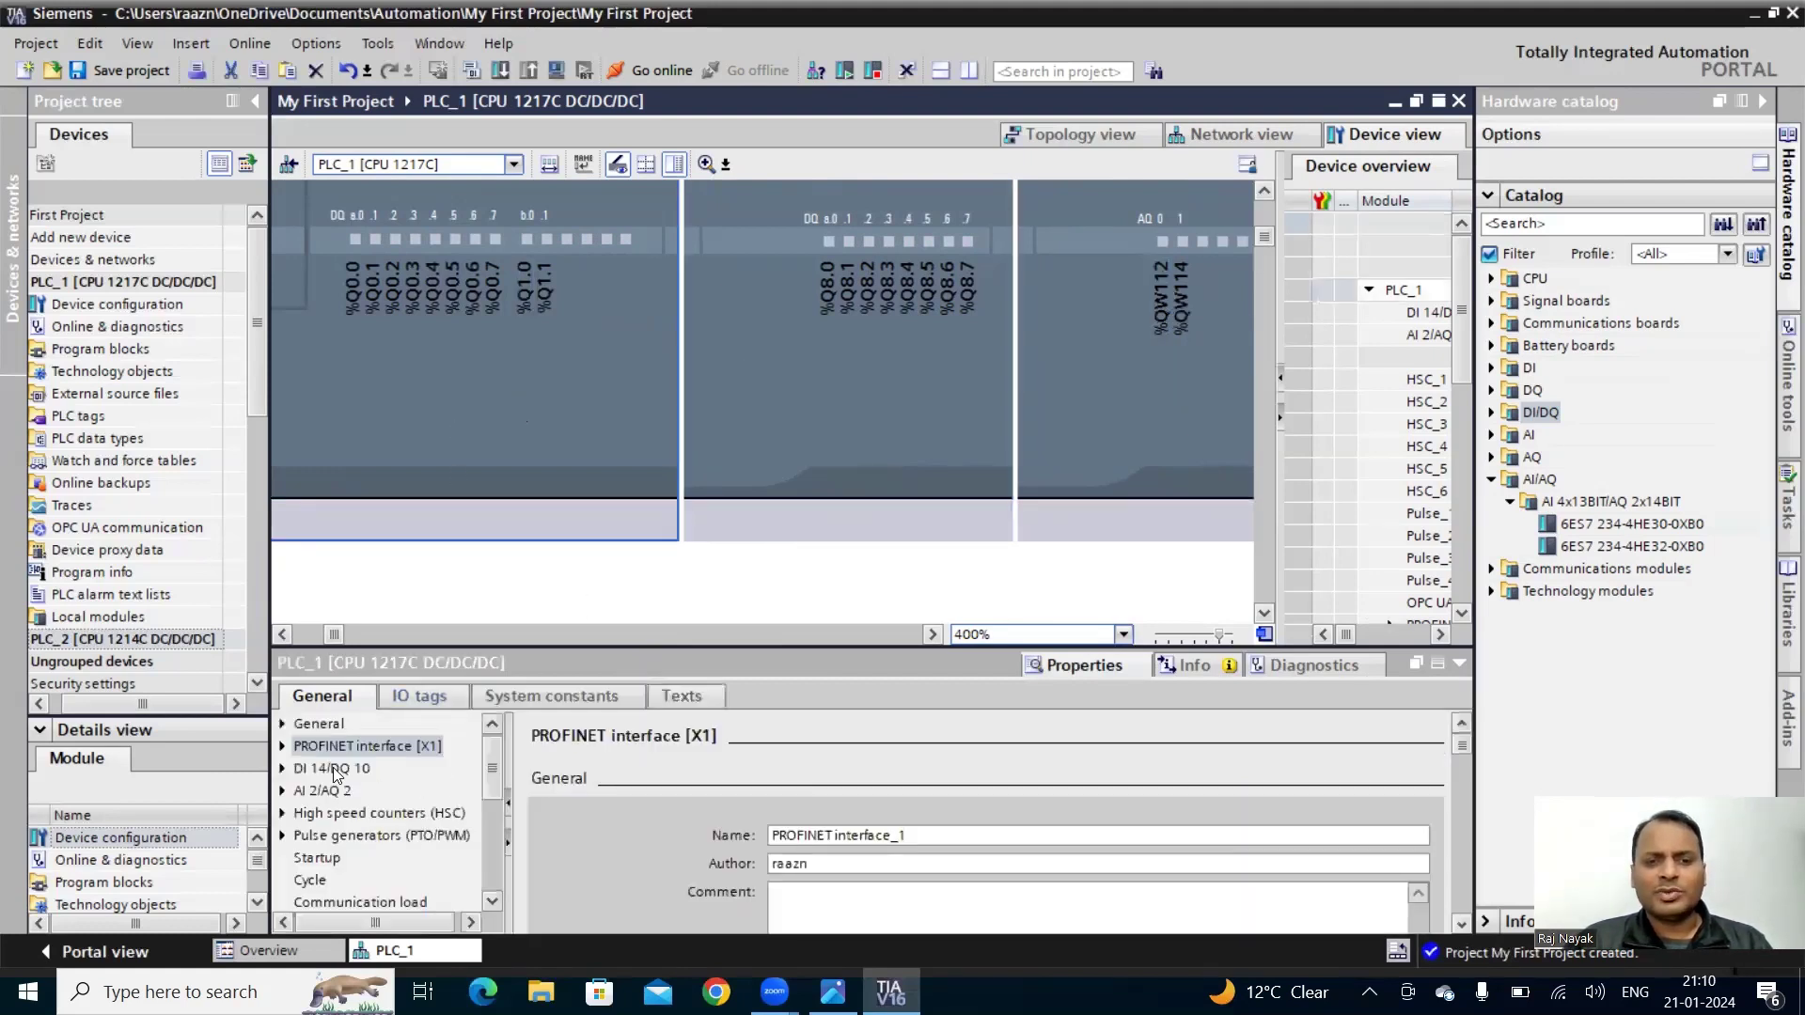
pyautogui.click(318, 726)
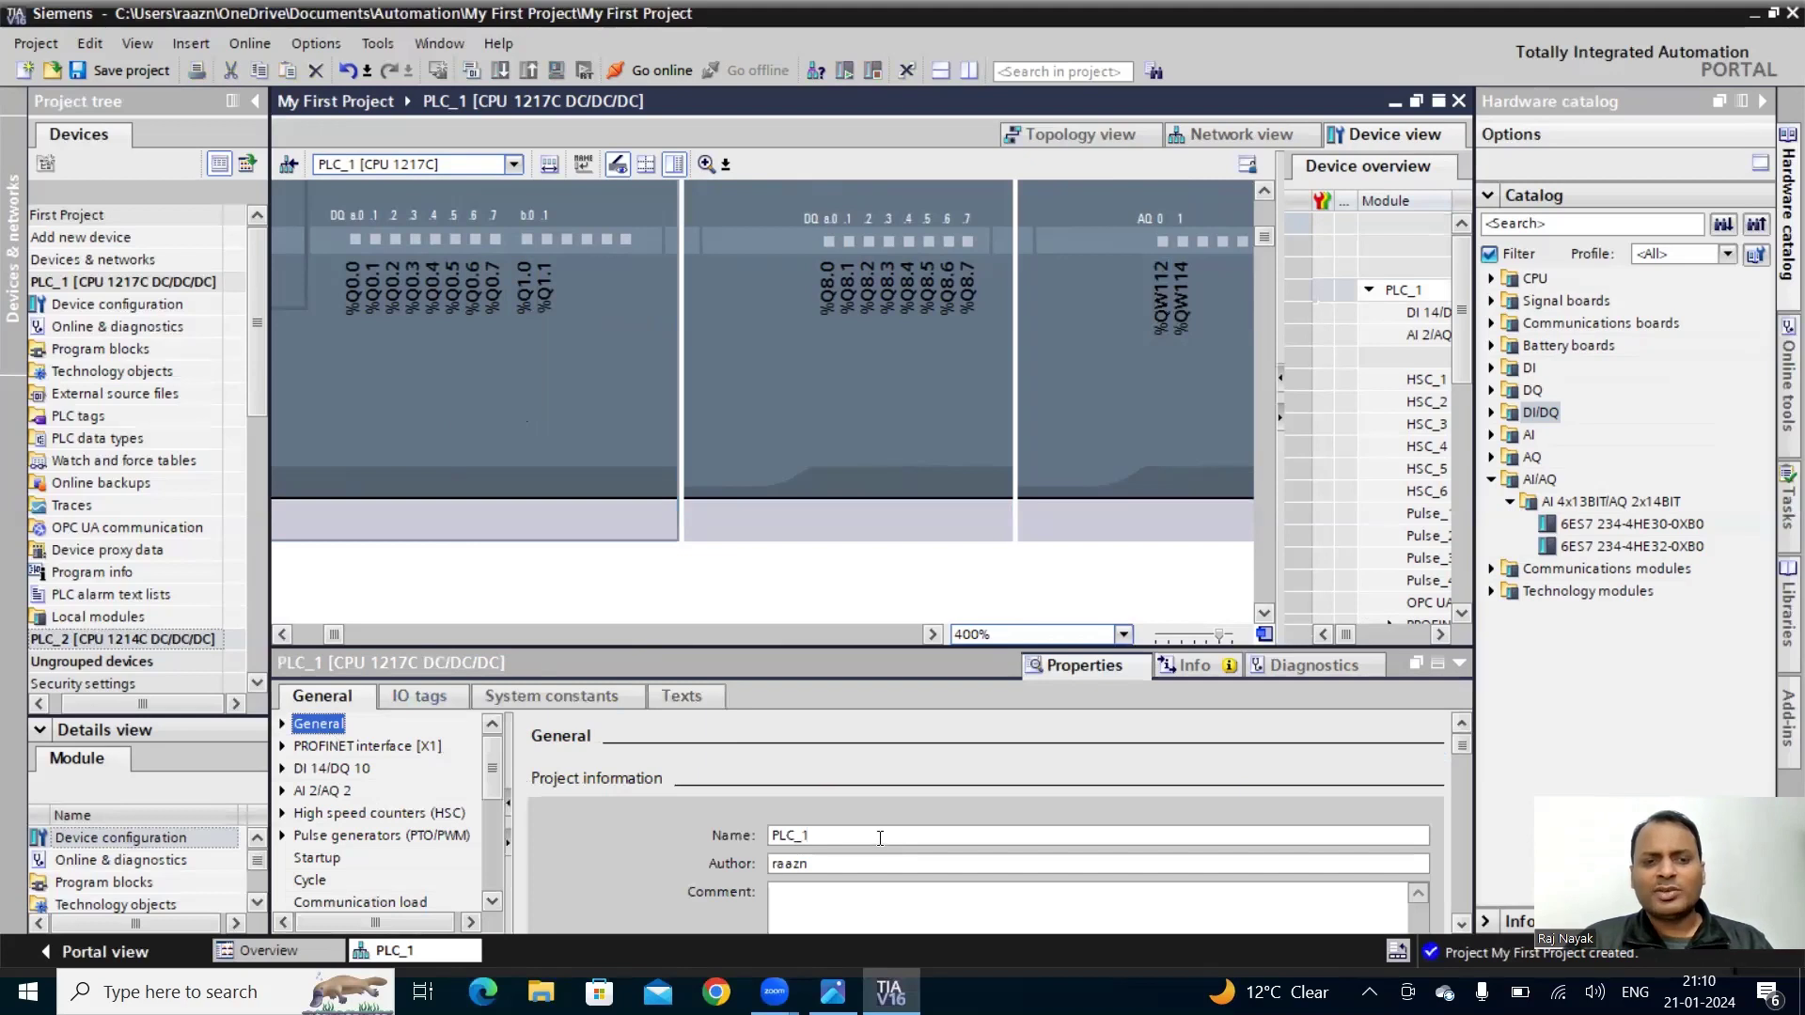
pyautogui.click(413, 694)
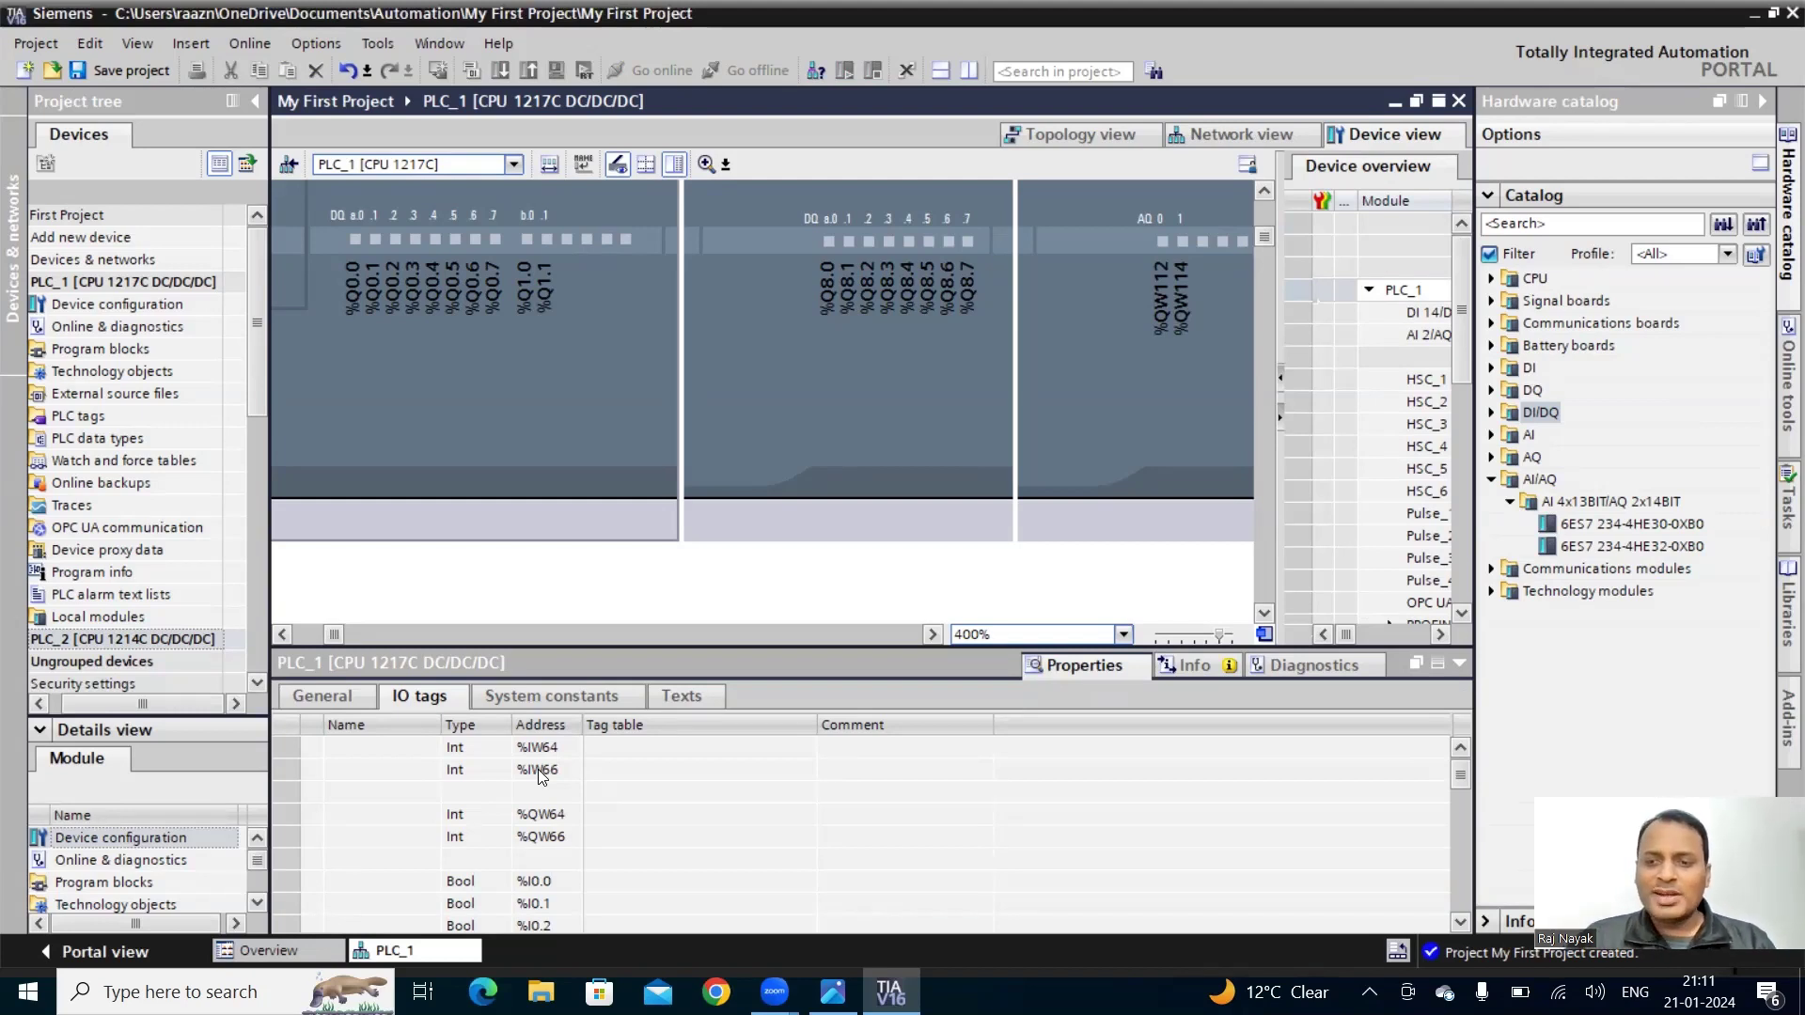
pyautogui.click(832, 991)
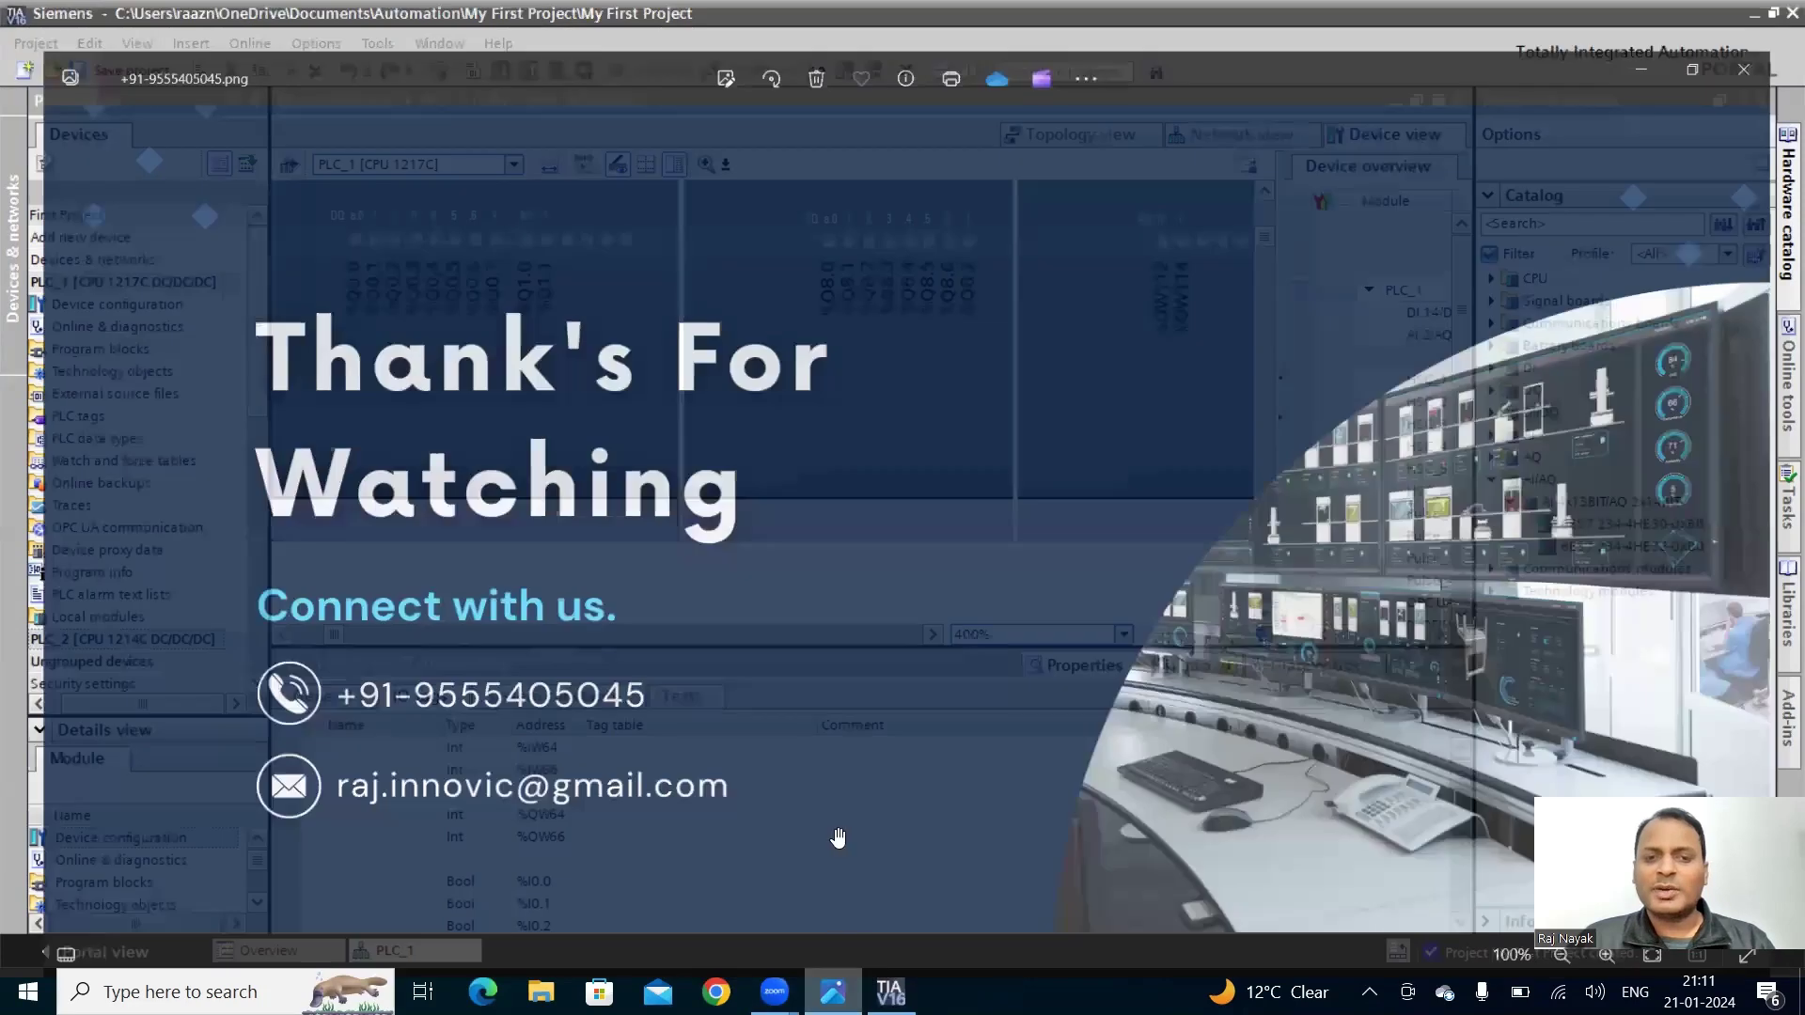